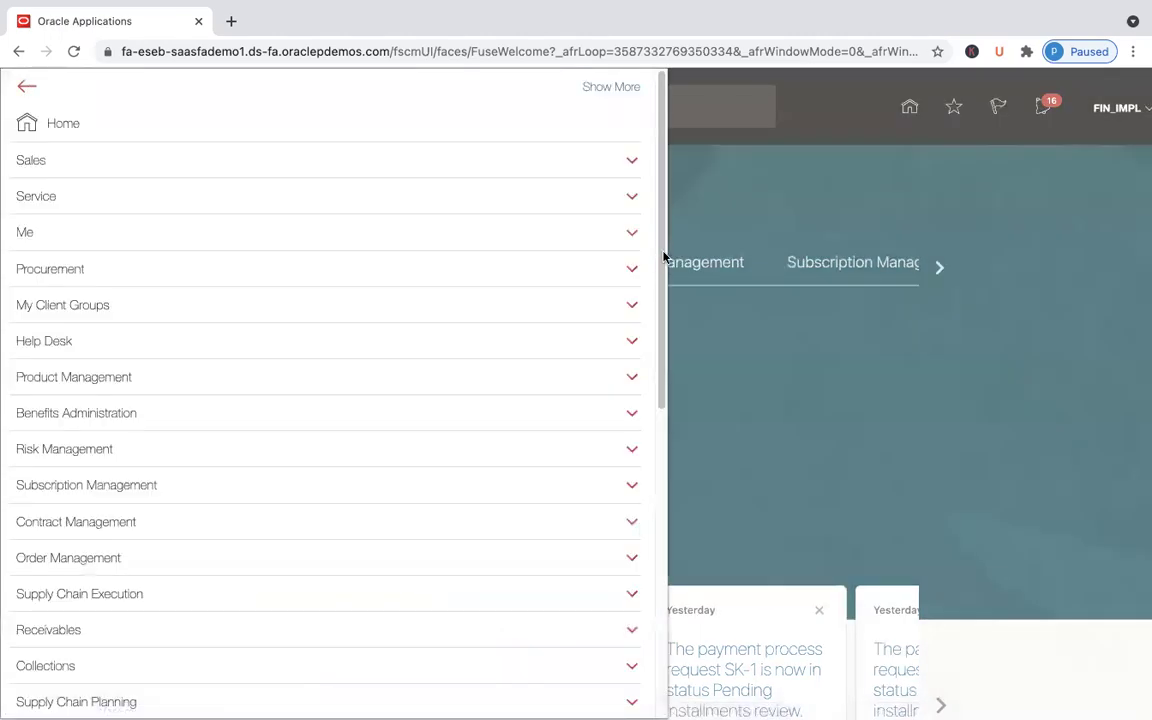
Step: Close the Navigator and switch the home page to the Receivables apps: Billing, Accounts Receivable, Revenue
left_click(762, 229)
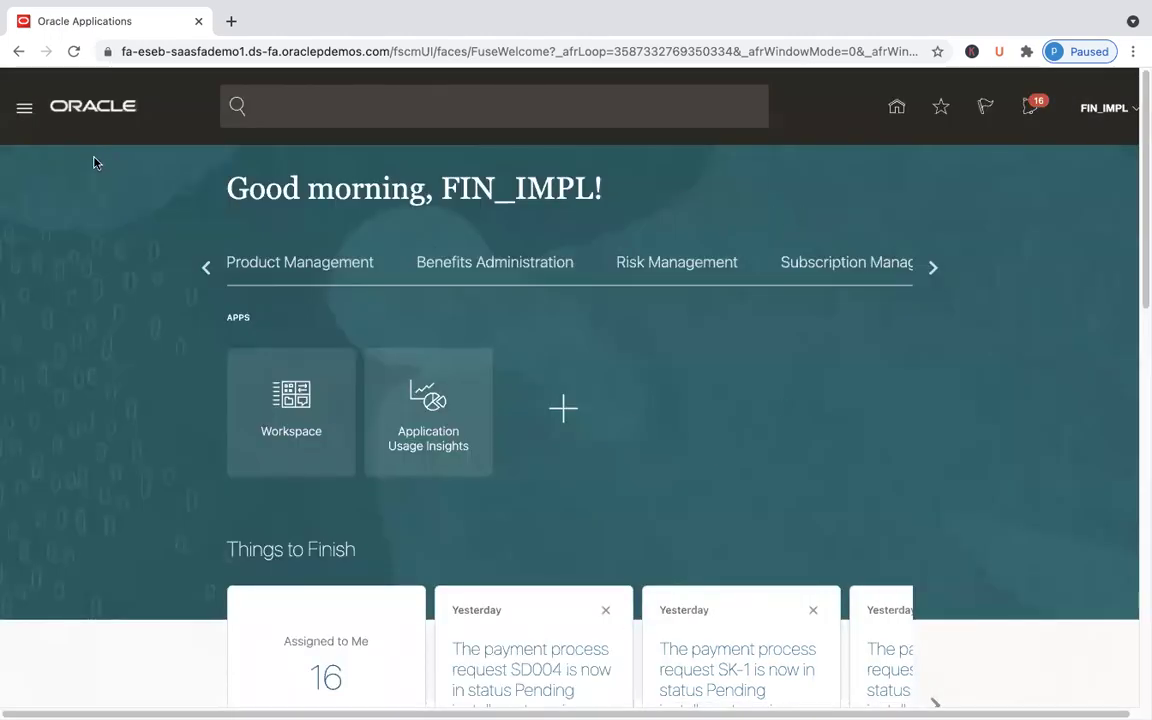
left_click(932, 268)
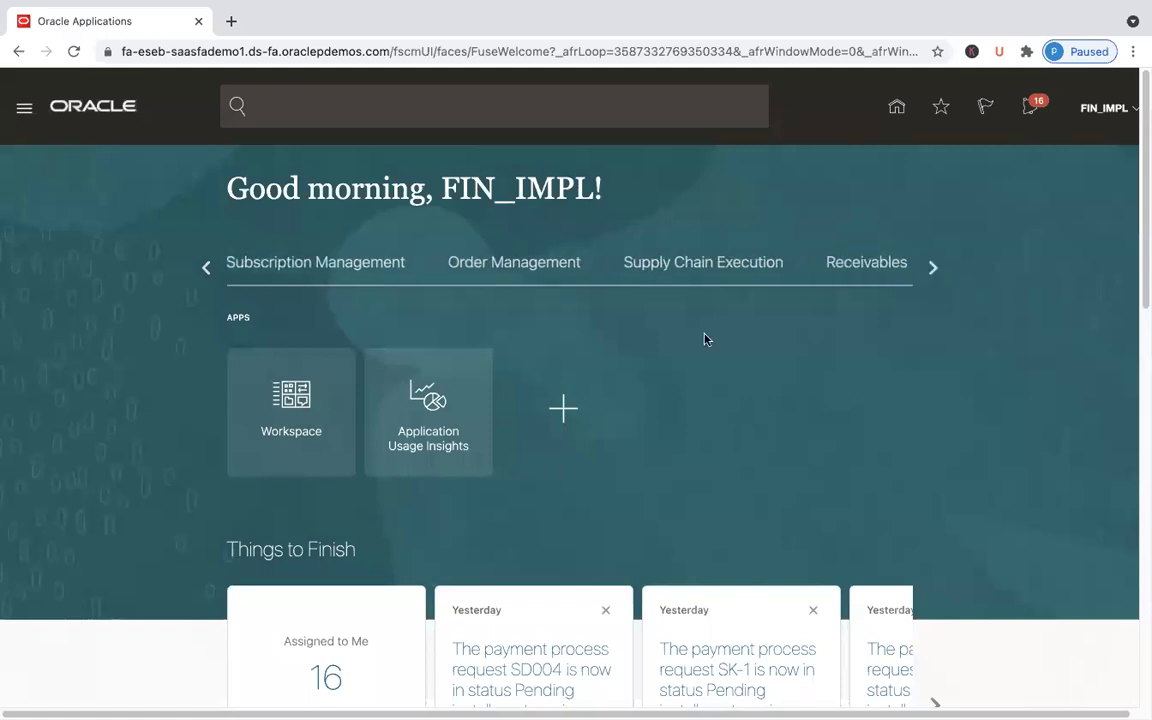
left_click(872, 270)
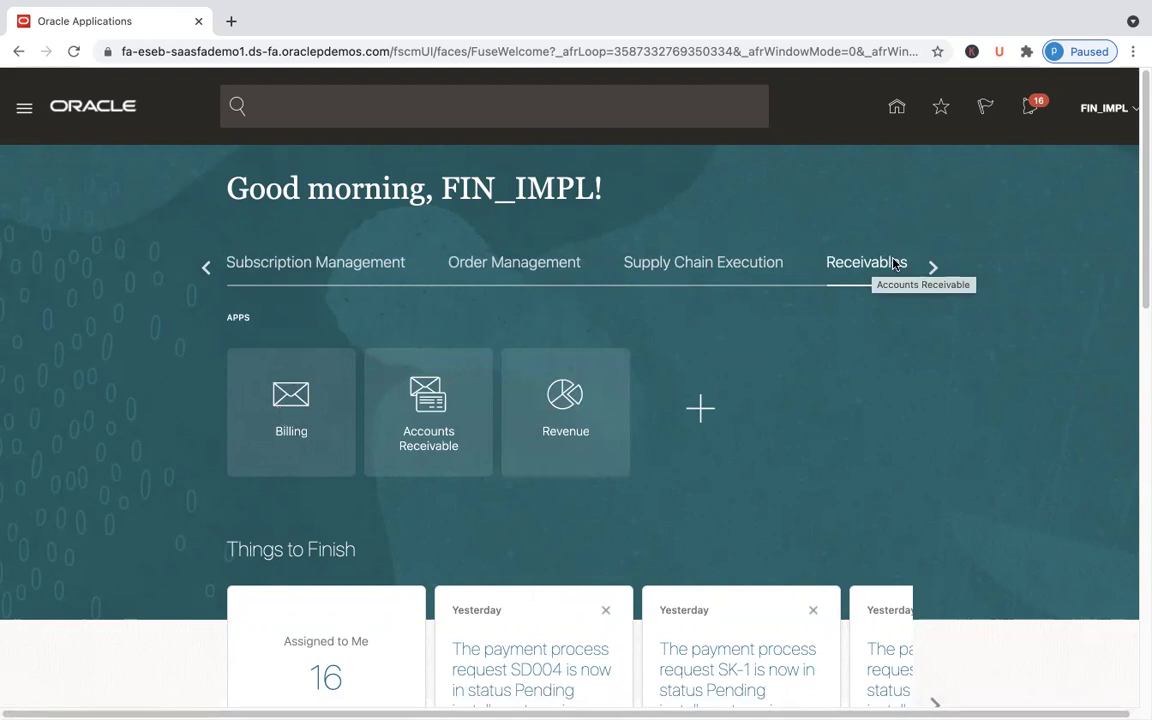
Step: Open the Billing work area, visit Manage Transactions, return, and reopen the Tasks panel
left_click(302, 430)
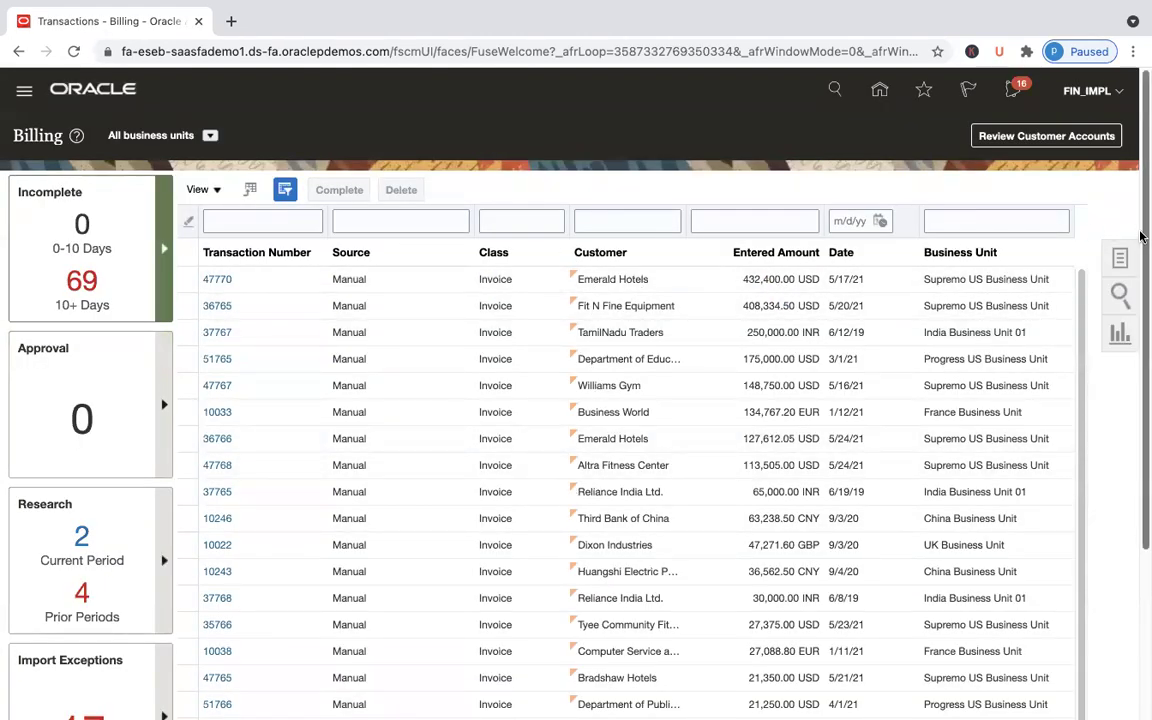
left_click(1120, 258)
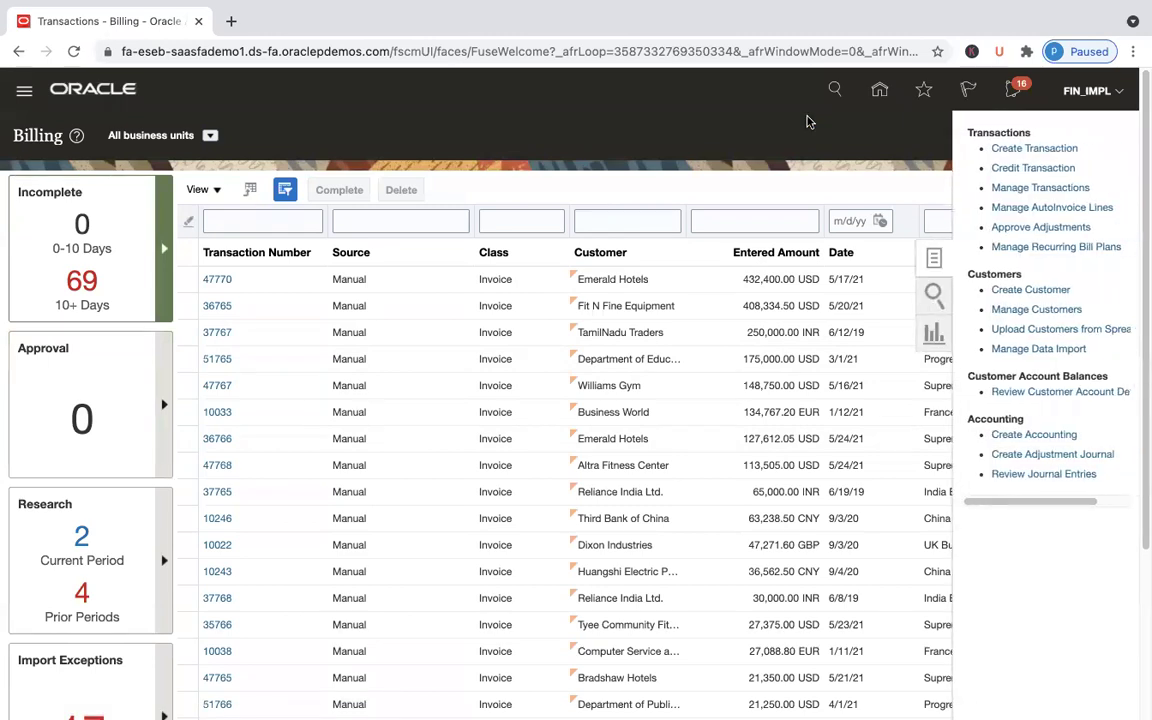
left_click(1027, 190)
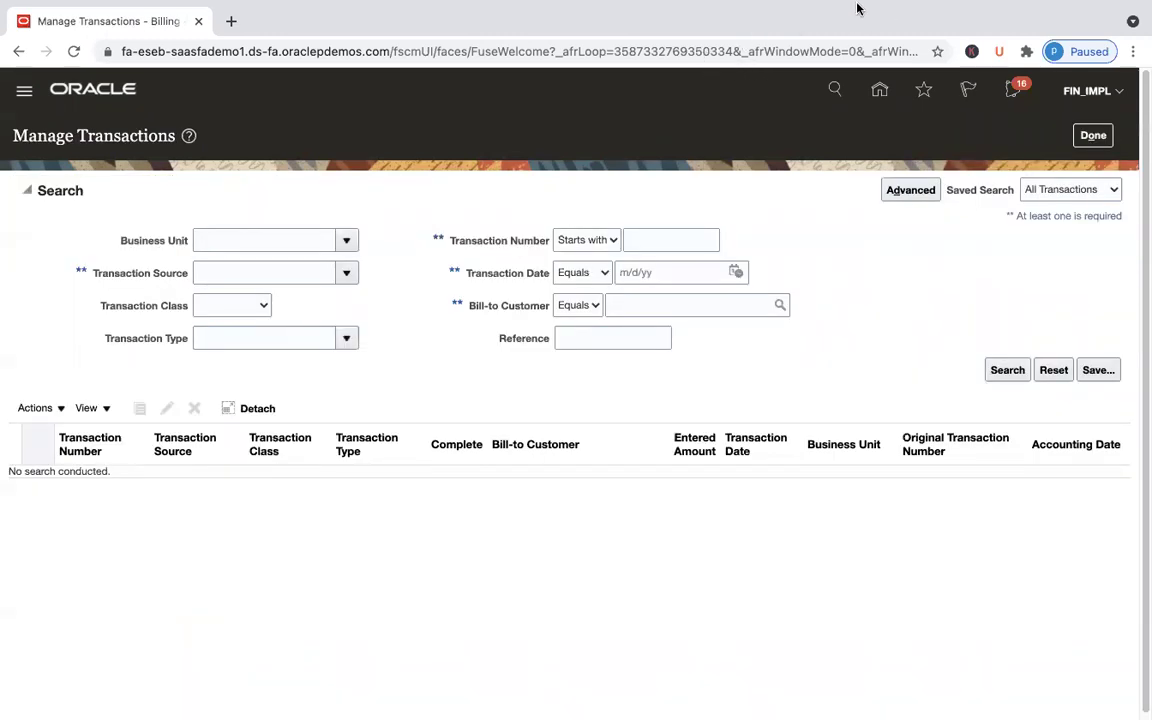
left_click(1093, 135)
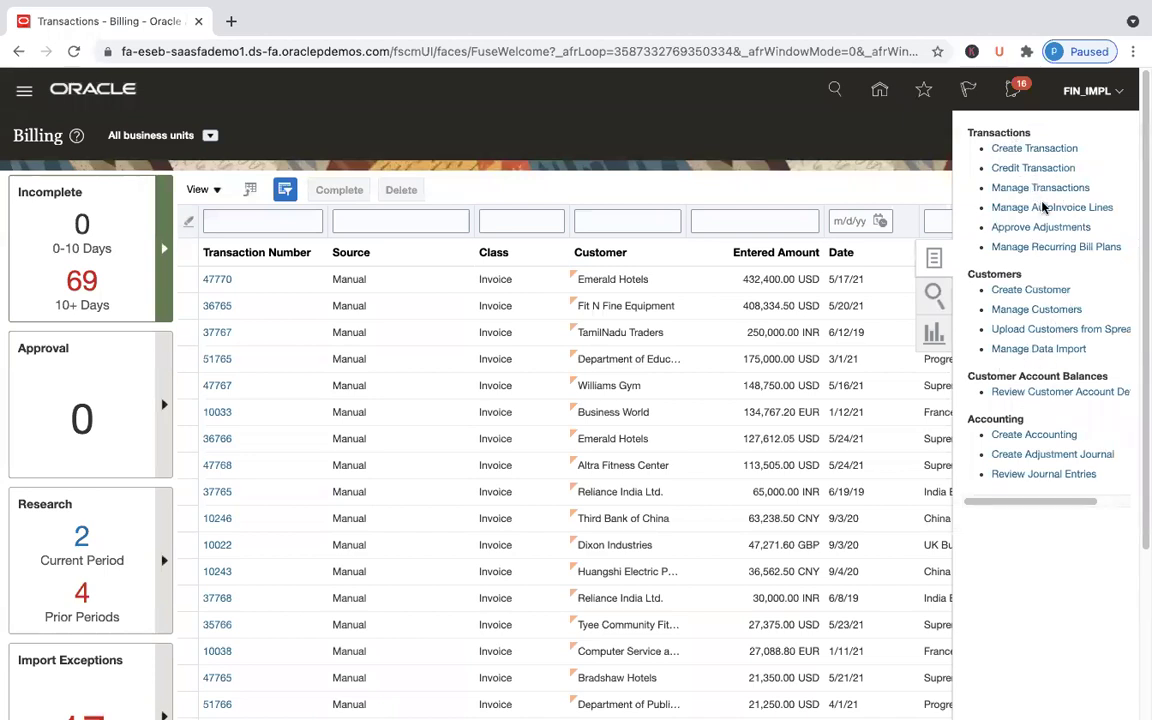
left_click(863, 155)
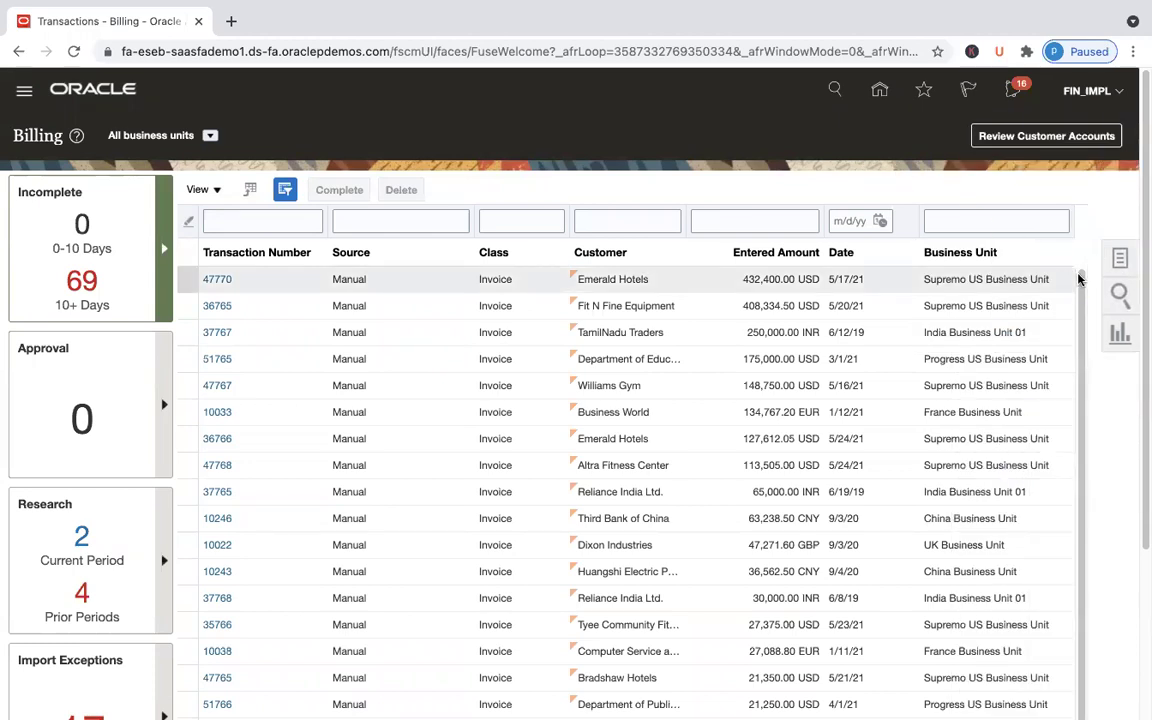
left_click(1118, 259)
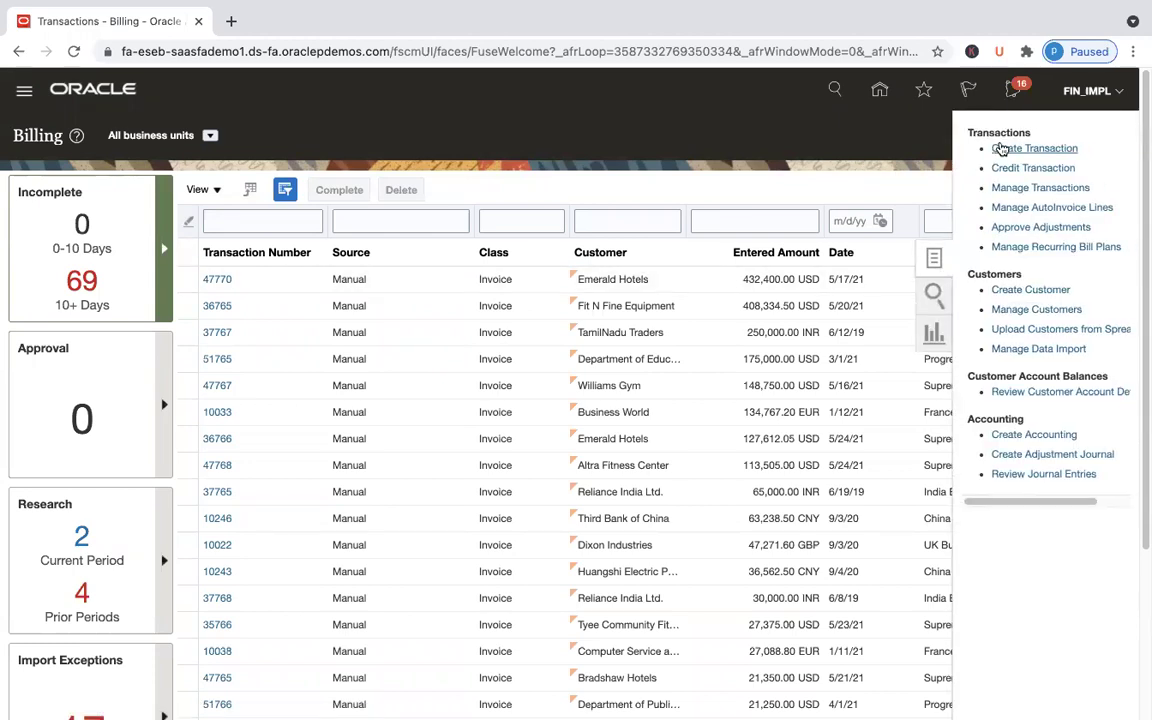
Step: Start a new transaction, cancel it without saving, and go back to the home page
left_click(1012, 151)
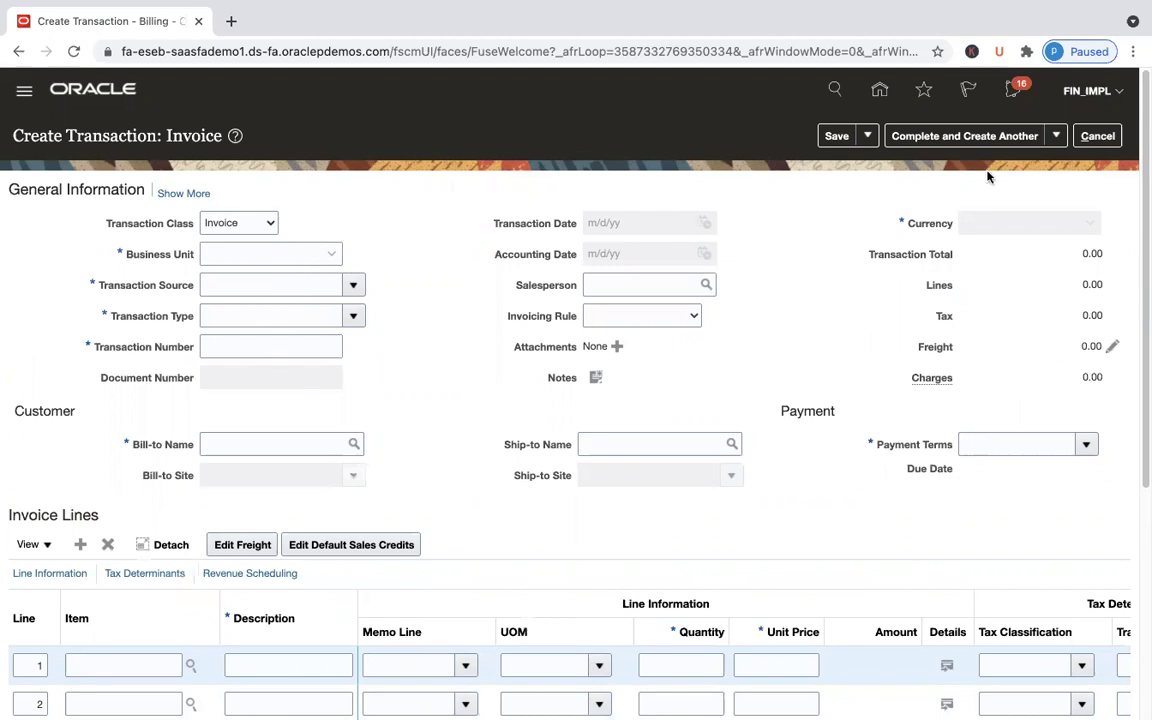
left_click(1097, 135)
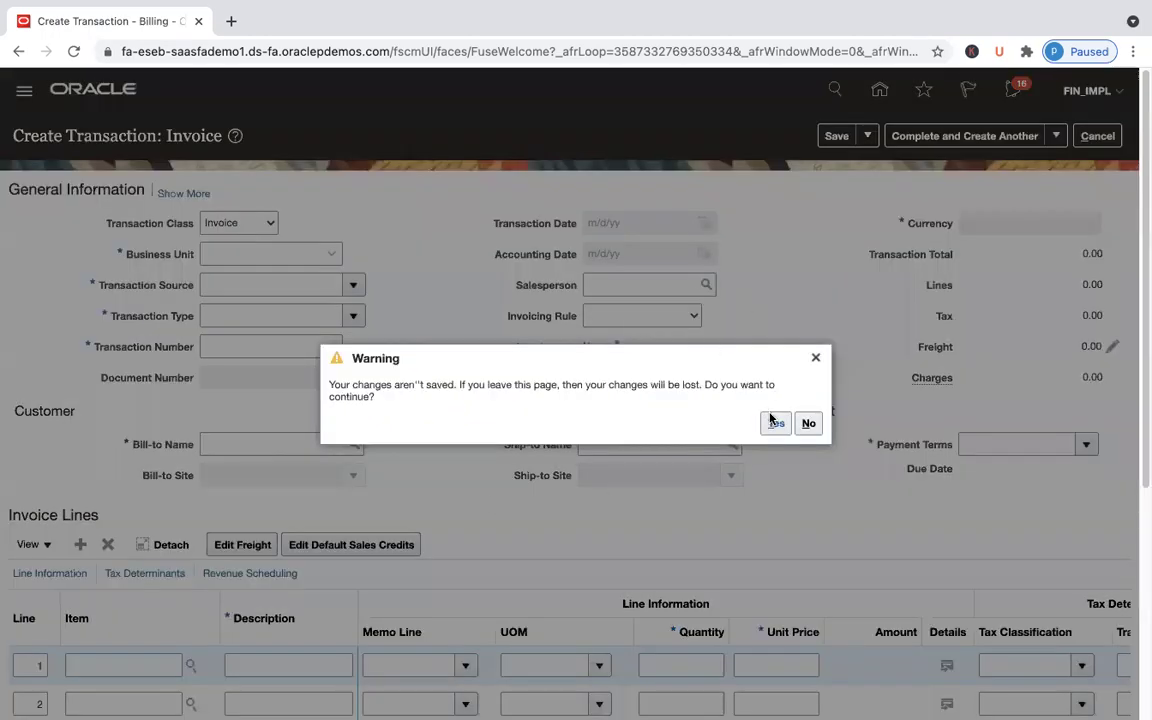
left_click(772, 422)
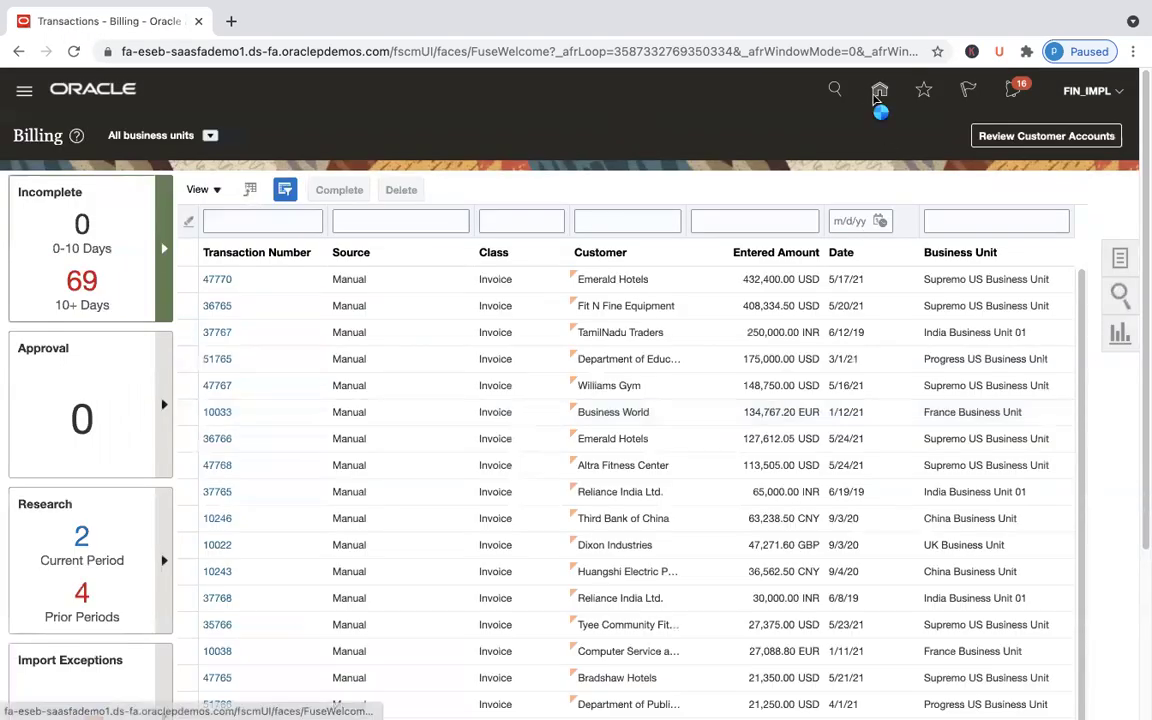
left_click(877, 91)
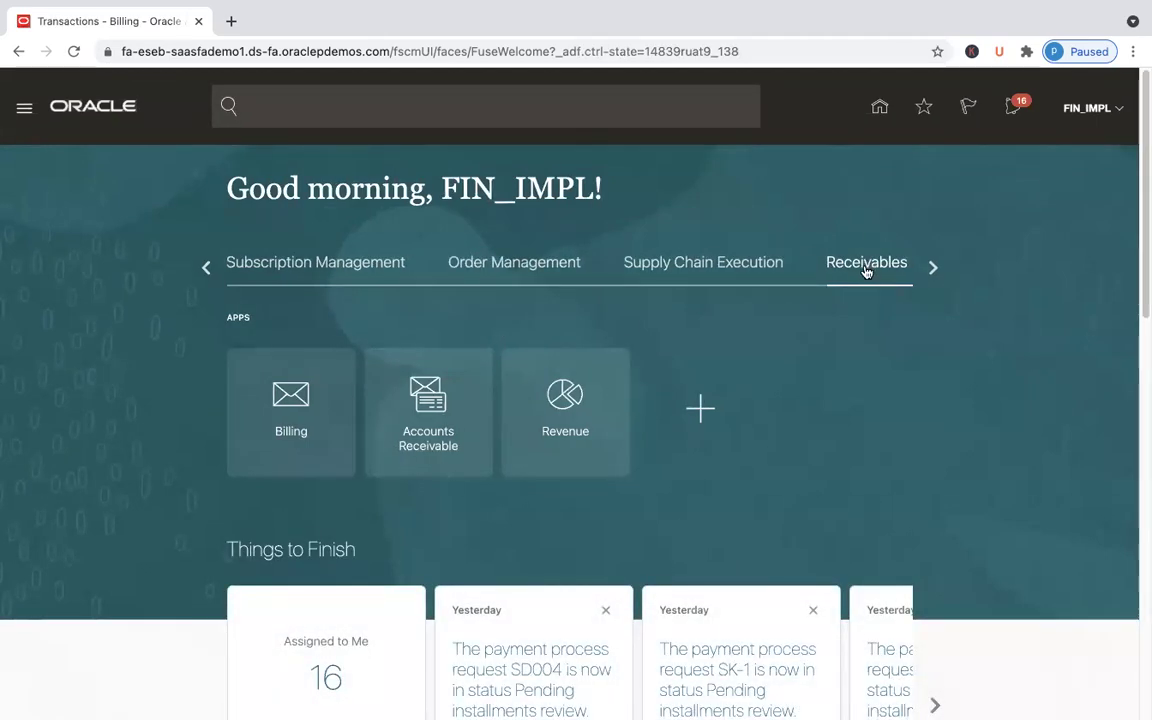
left_click(23, 113)
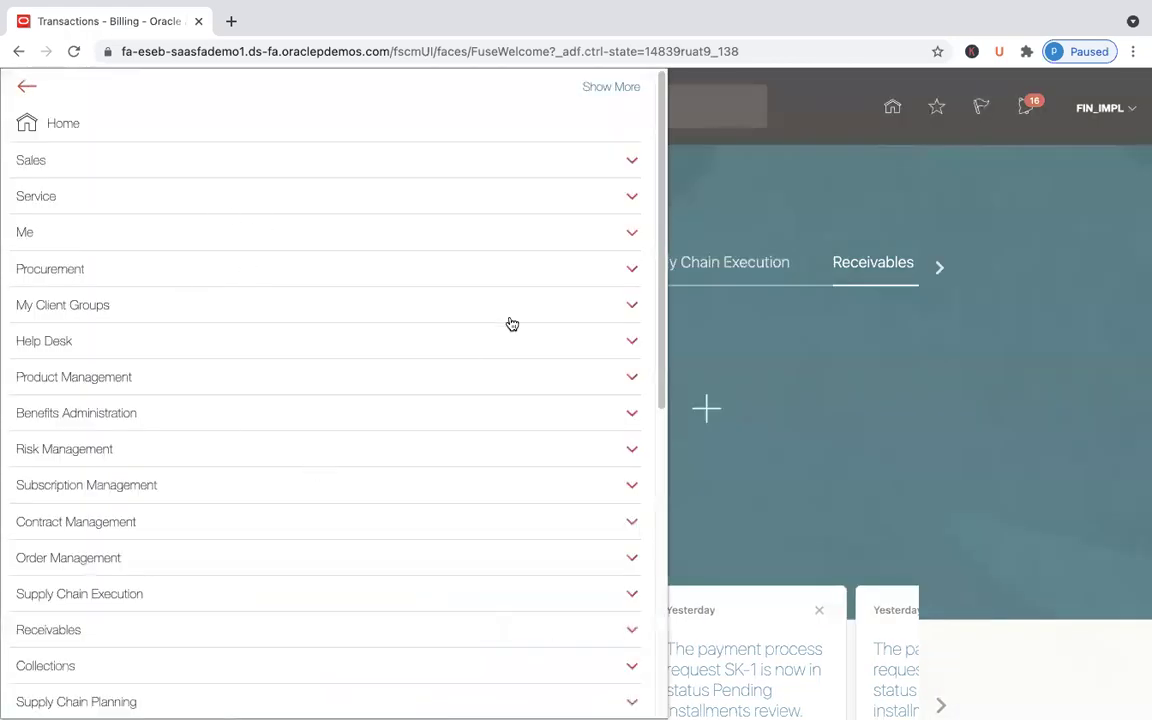
left_click(416, 626)
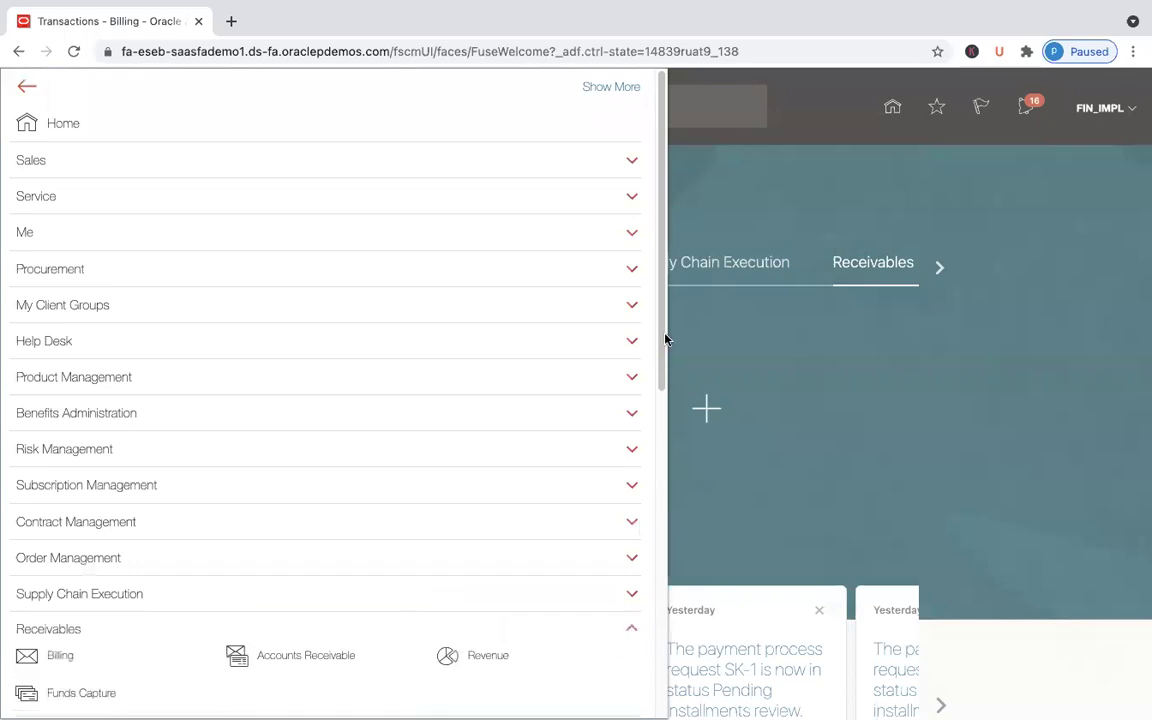
scroll(658, 389, "down", 1)
scroll(658, 389, "down", 2)
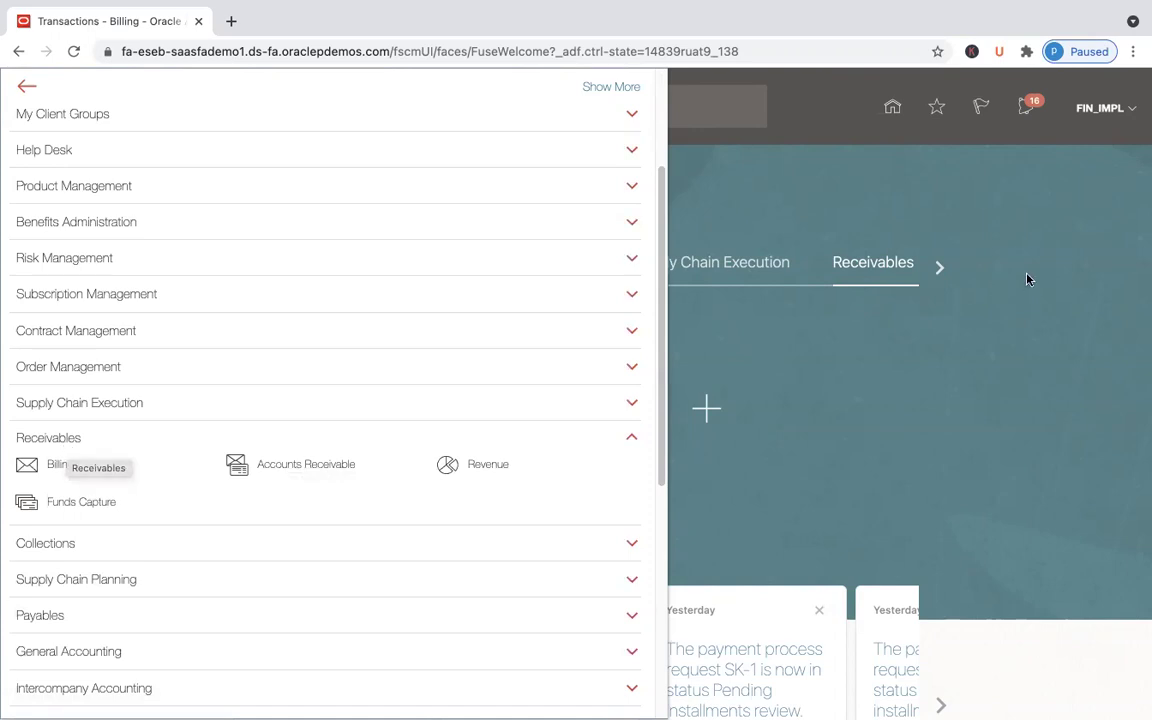
left_click(1030, 231)
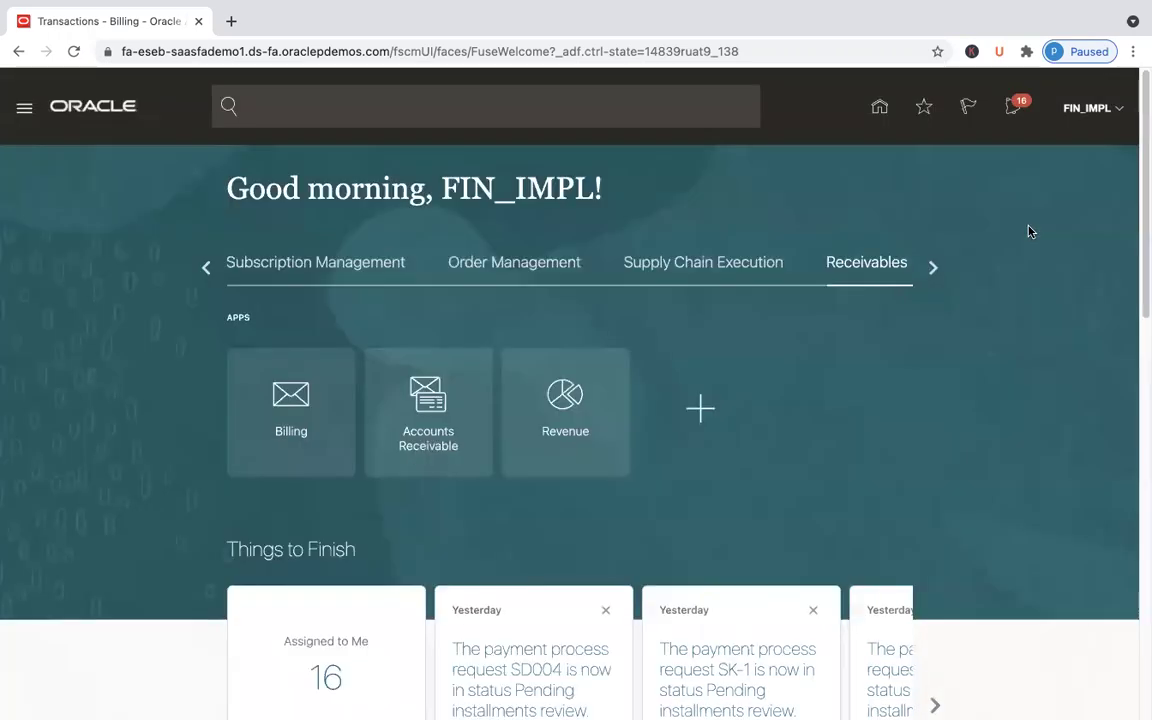
Step: Open Setup and Maintenance from the Administration section of the FIN_IMPL settings menu
left_click(1122, 111)
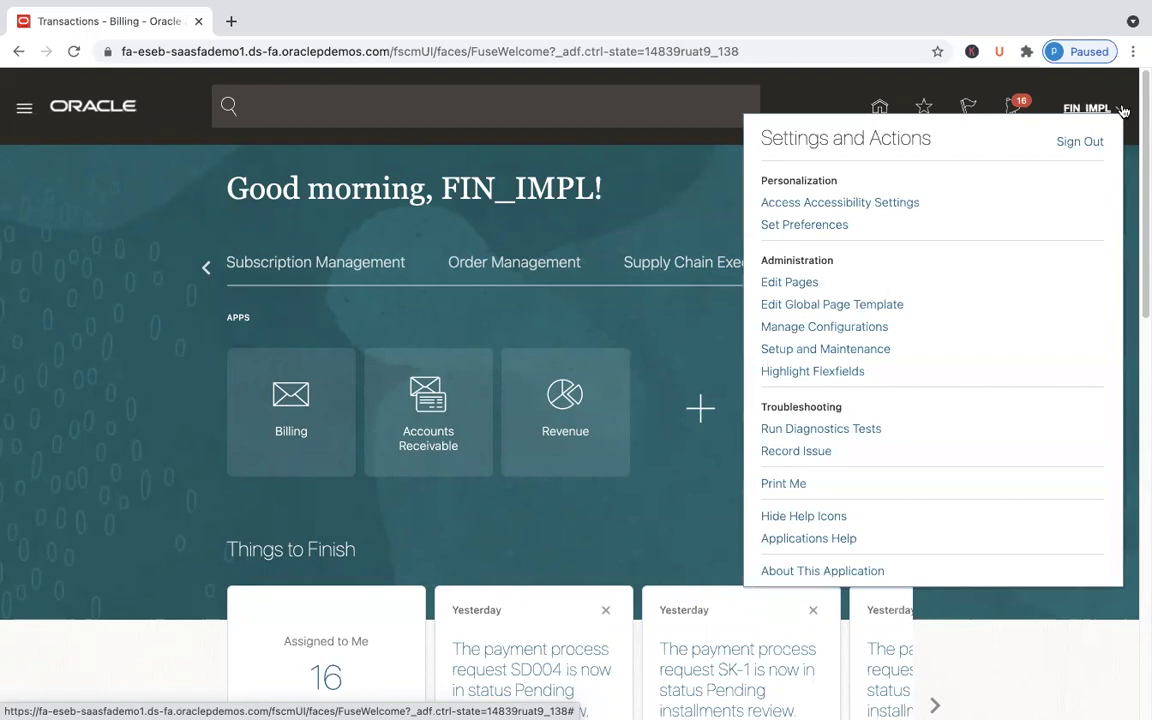
double_click(797, 261)
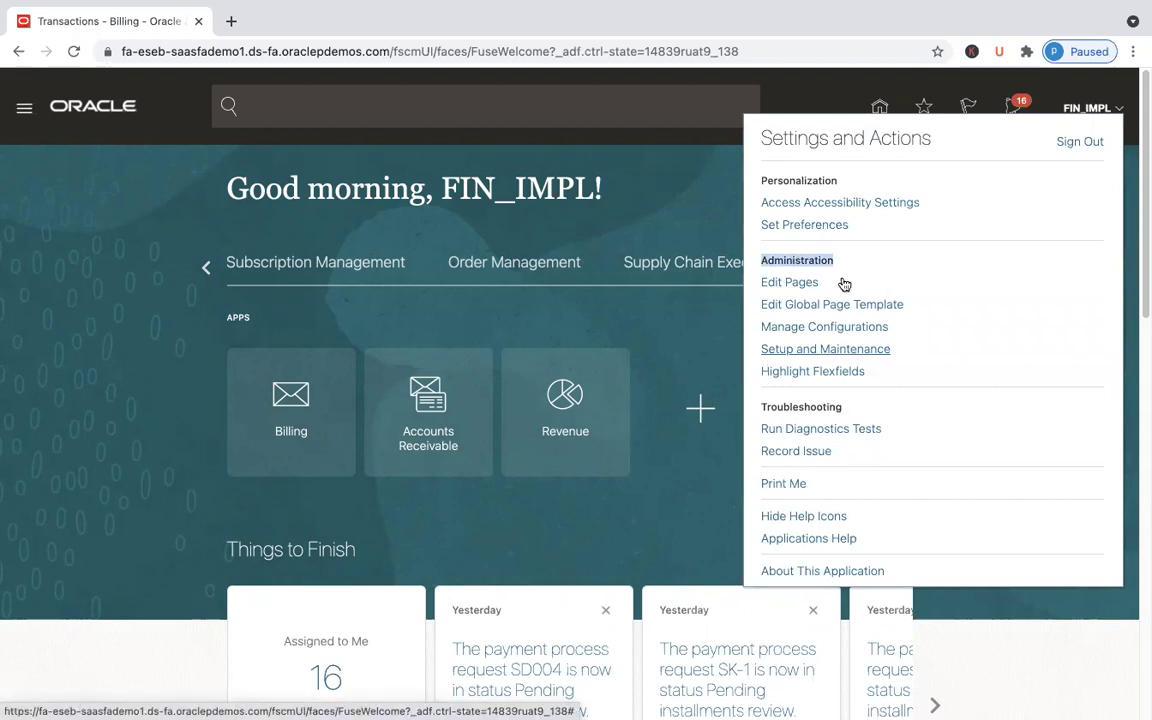
left_click(806, 260)
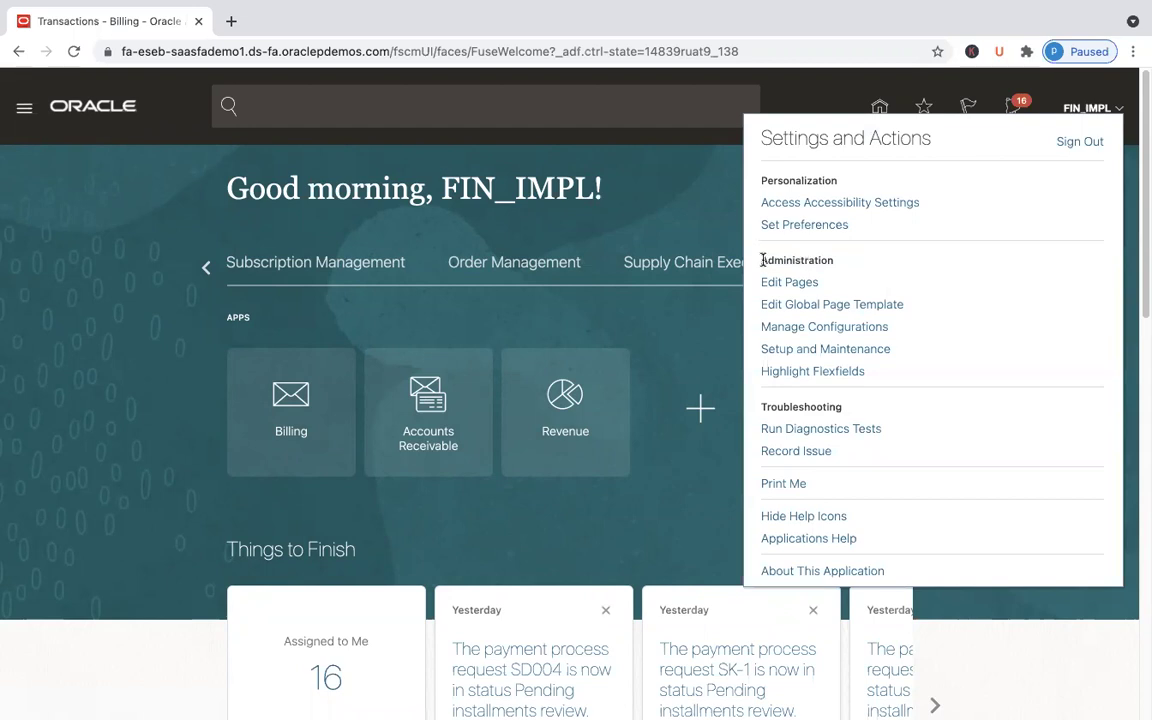
left_click_drag(763, 260, 879, 371)
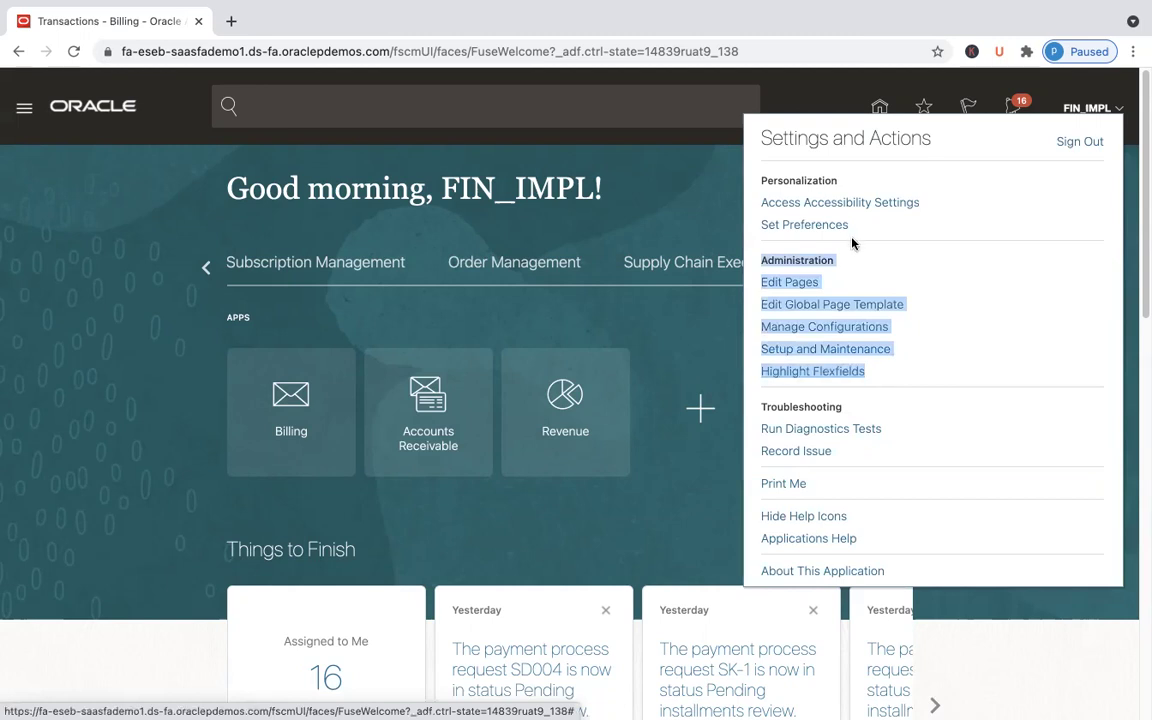
left_click(838, 258)
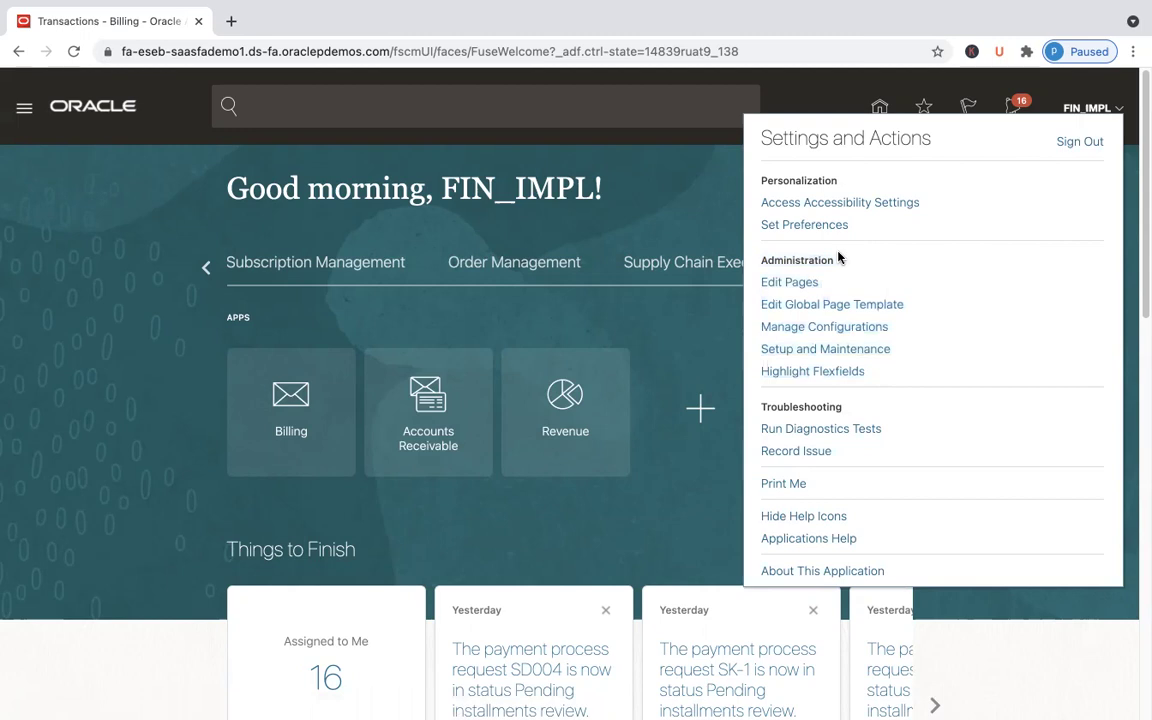
left_click(836, 350)
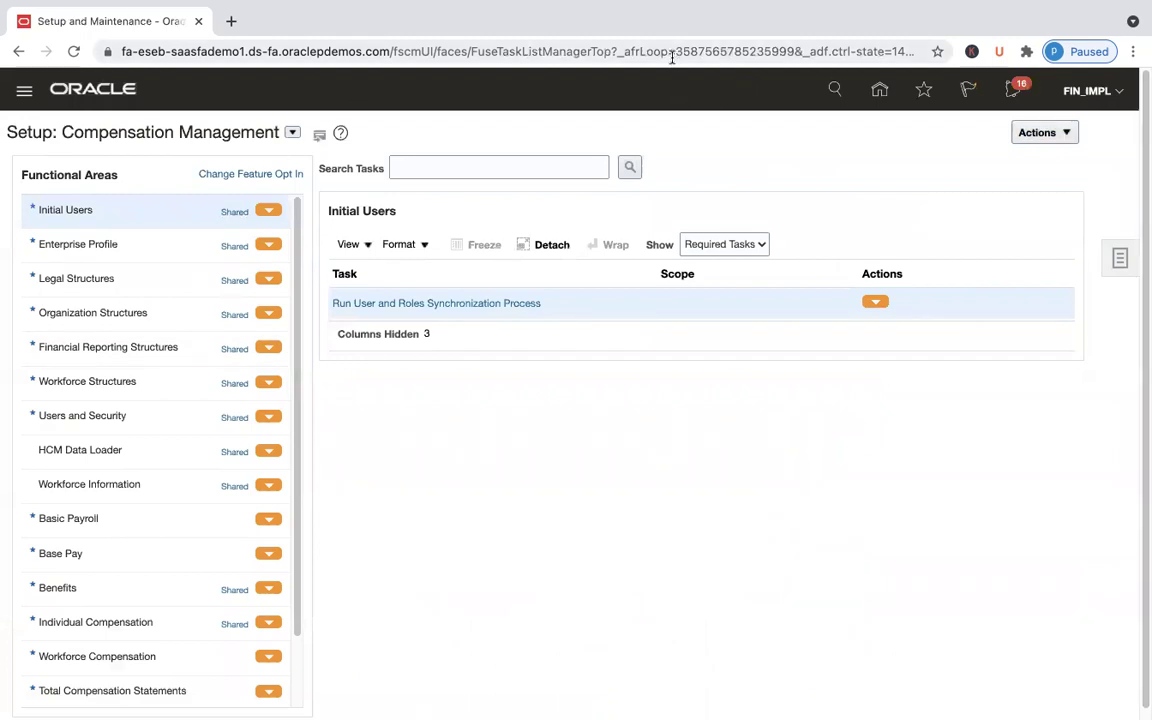
key("super+Tab")
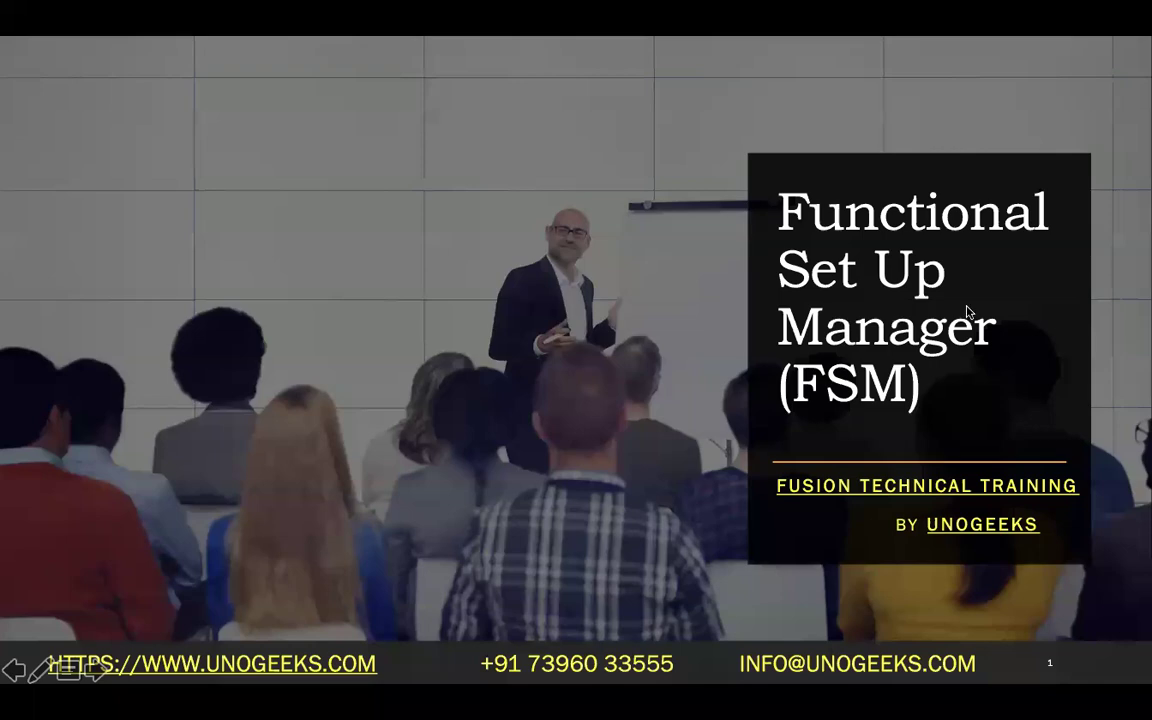
key("super+Tab")
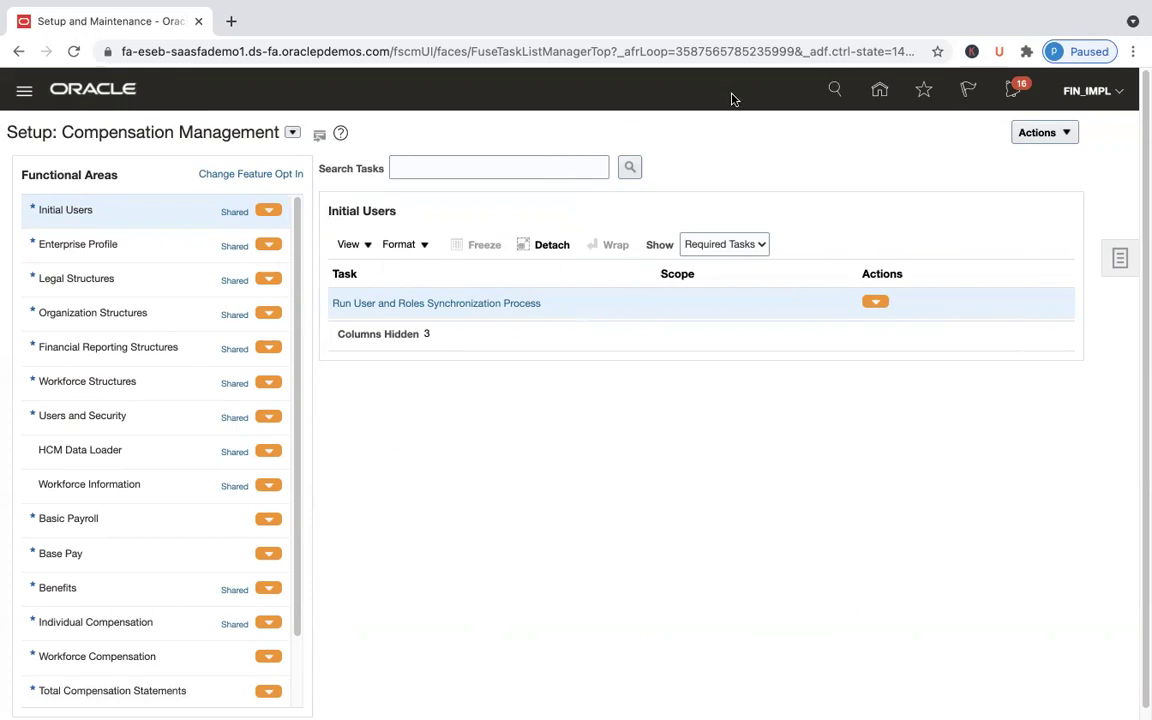
left_click(1120, 262)
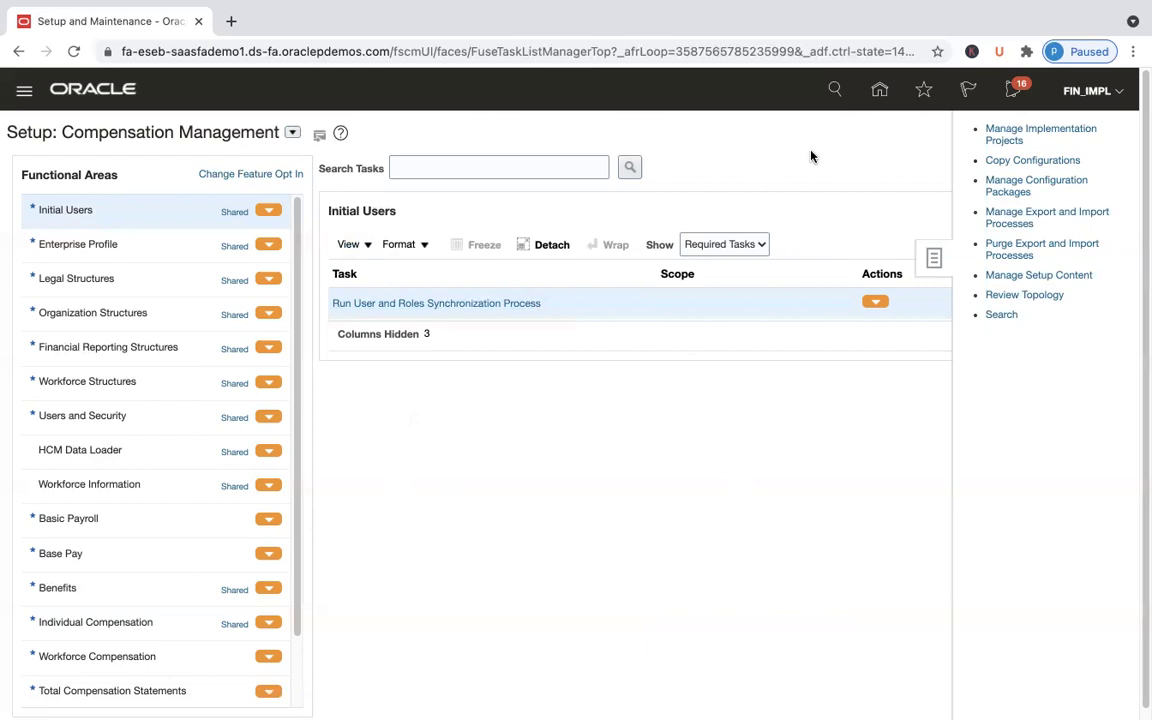
left_click(933, 258)
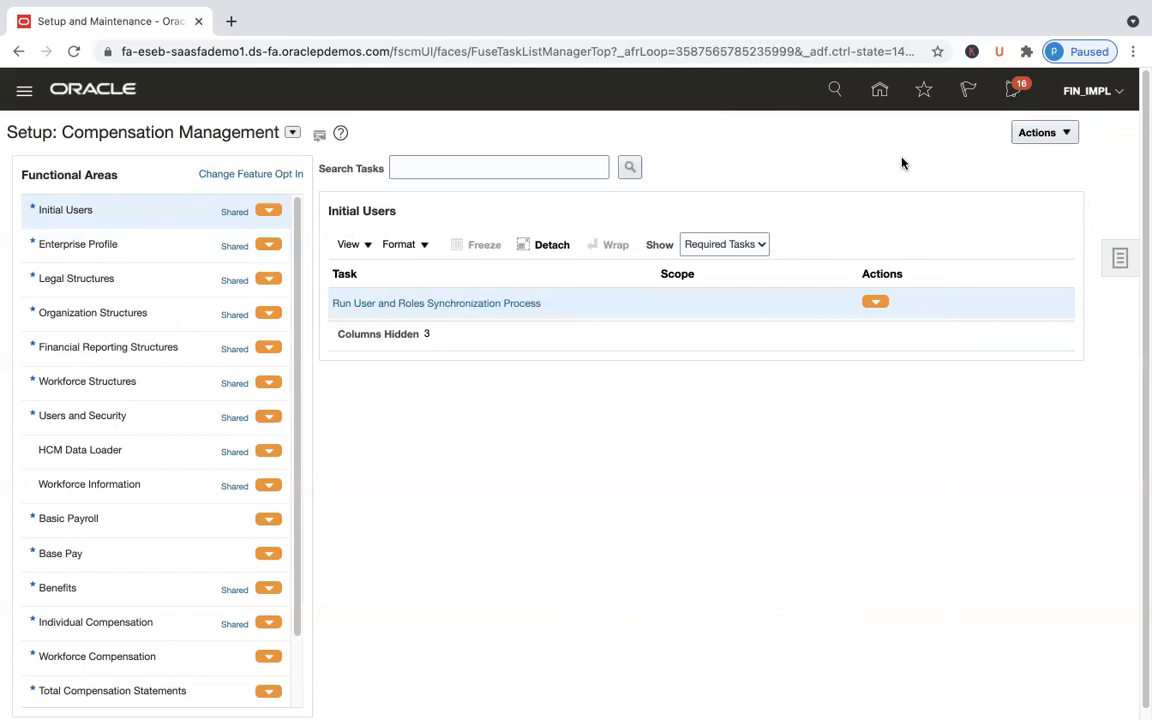
left_click(292, 132)
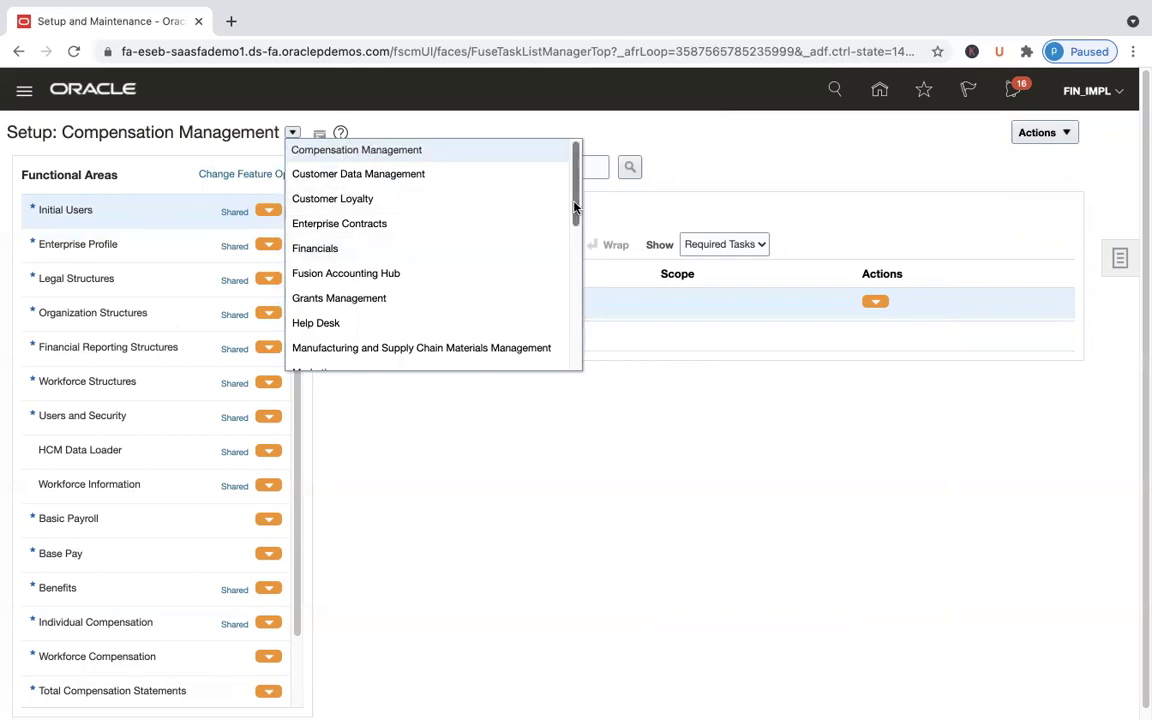
left_click_drag(575, 207, 580, 321)
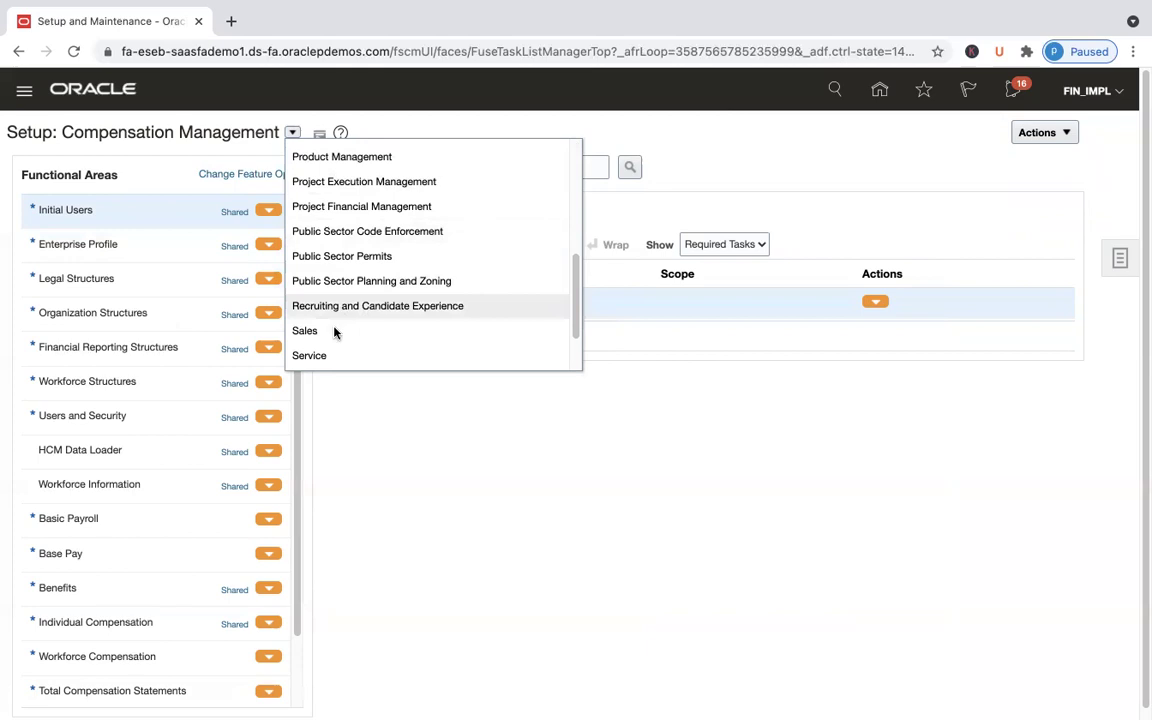
left_click_drag(577, 320, 578, 355)
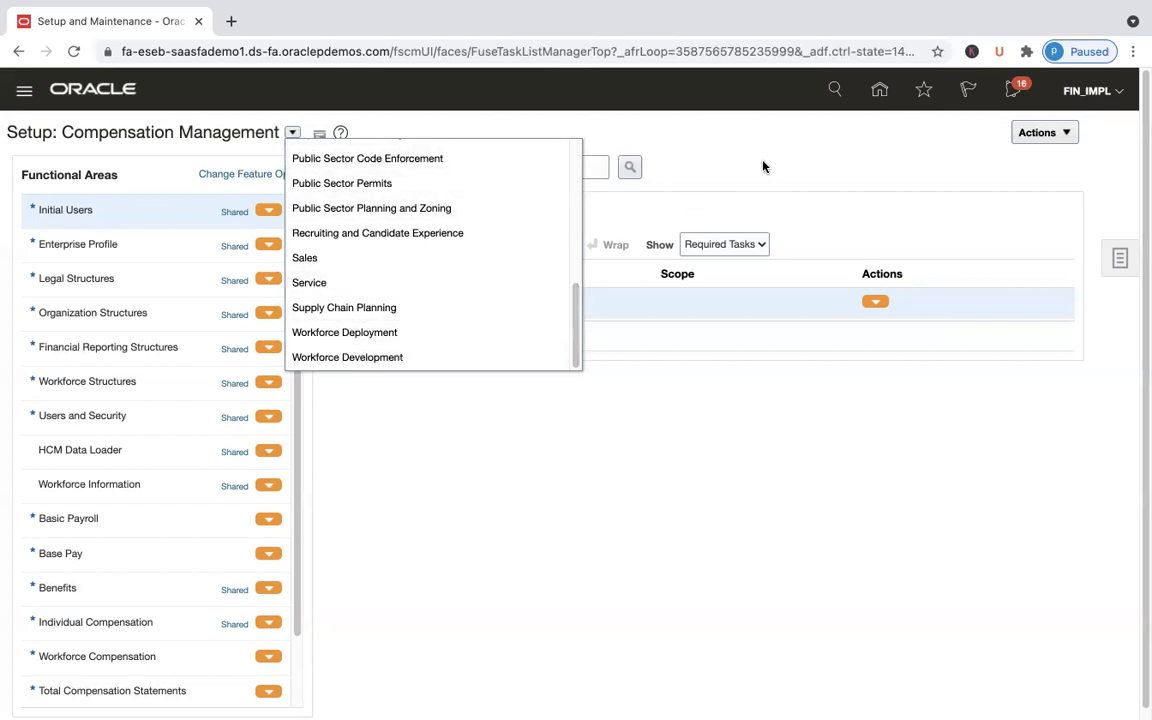
left_click(686, 143)
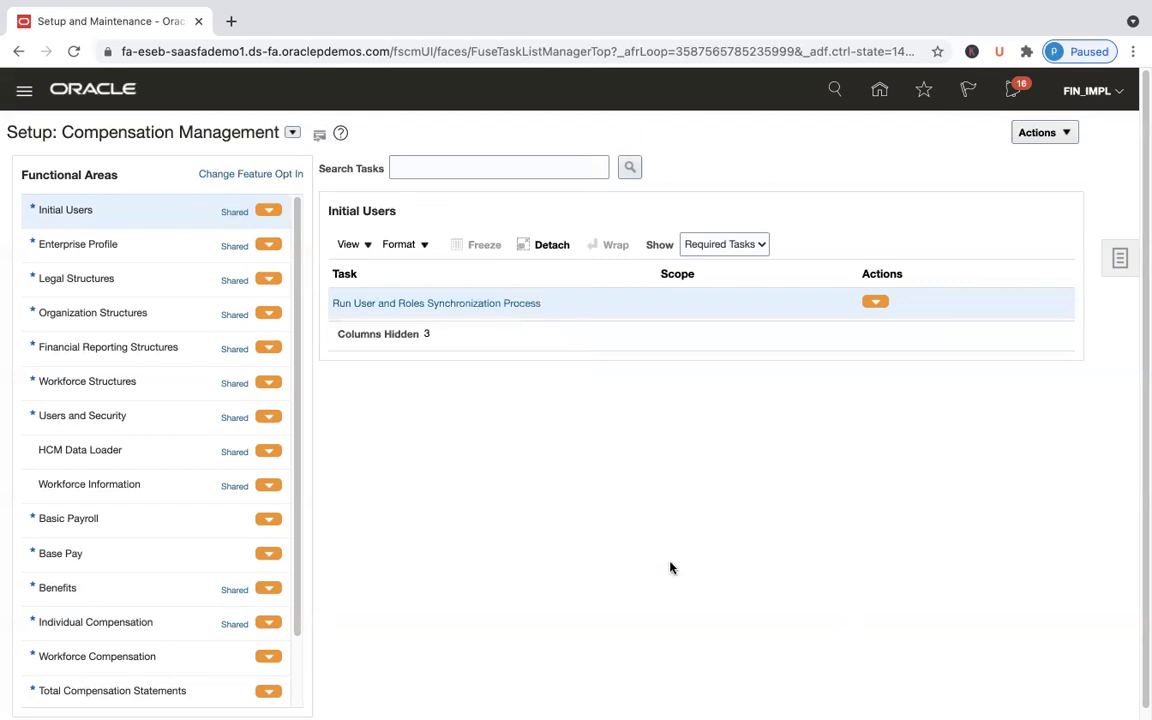
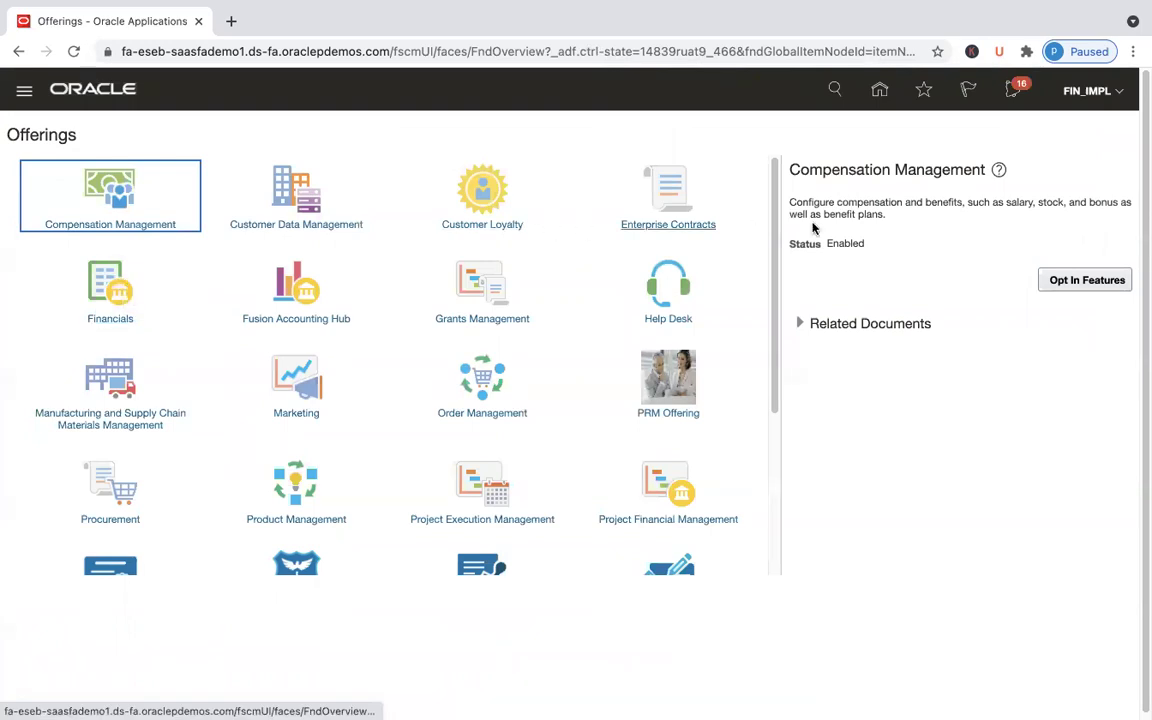
Step: Scroll down through the offering tiles and back up, with Compensation Management's details still shown
left_click_drag(771, 326, 783, 494)
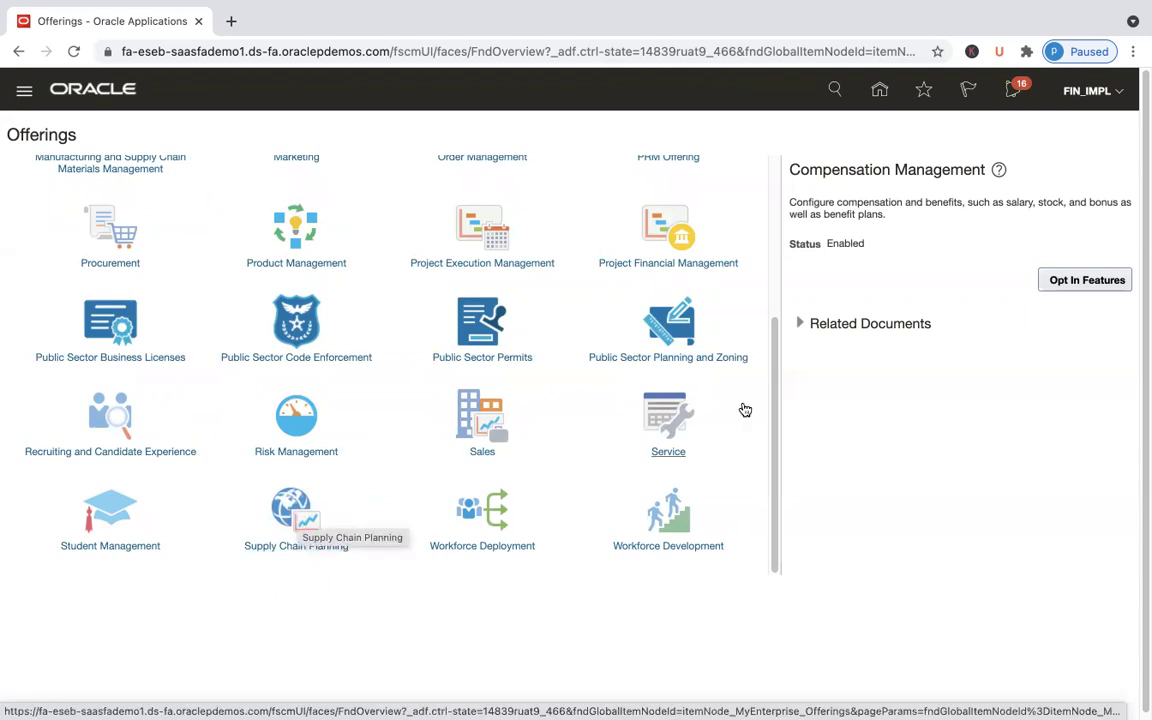
left_click_drag(779, 441, 782, 244)
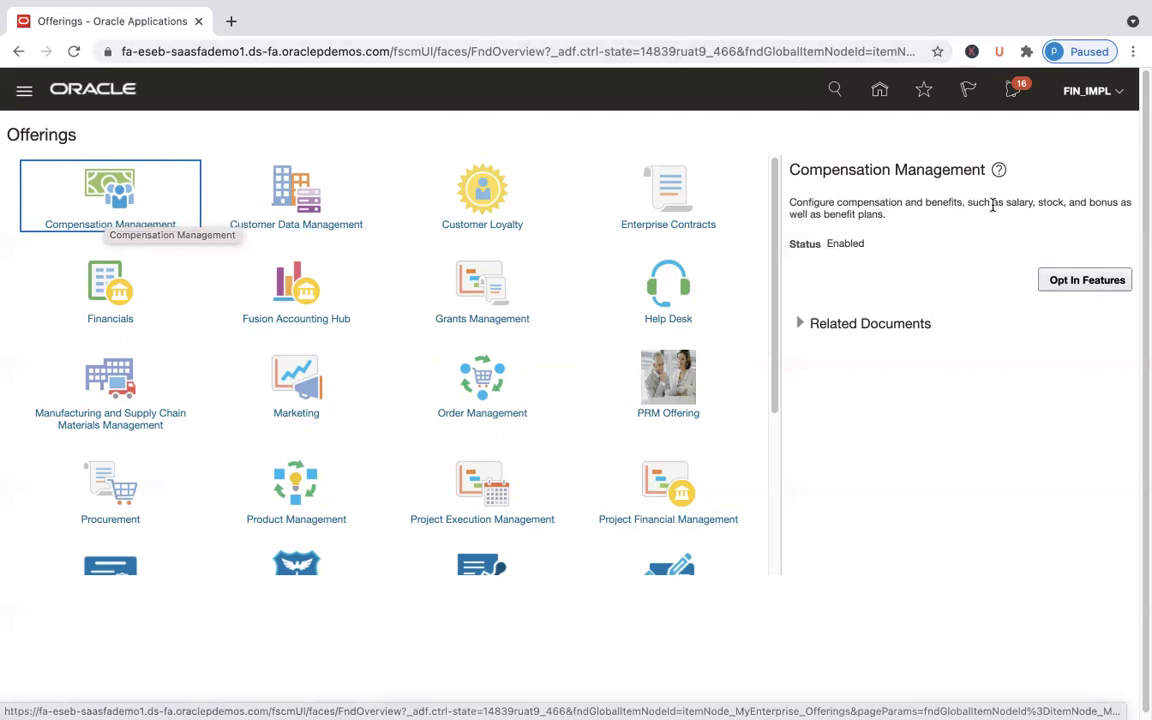
Step: Select the Financials offering and open its Opt In Features list
left_click(103, 305)
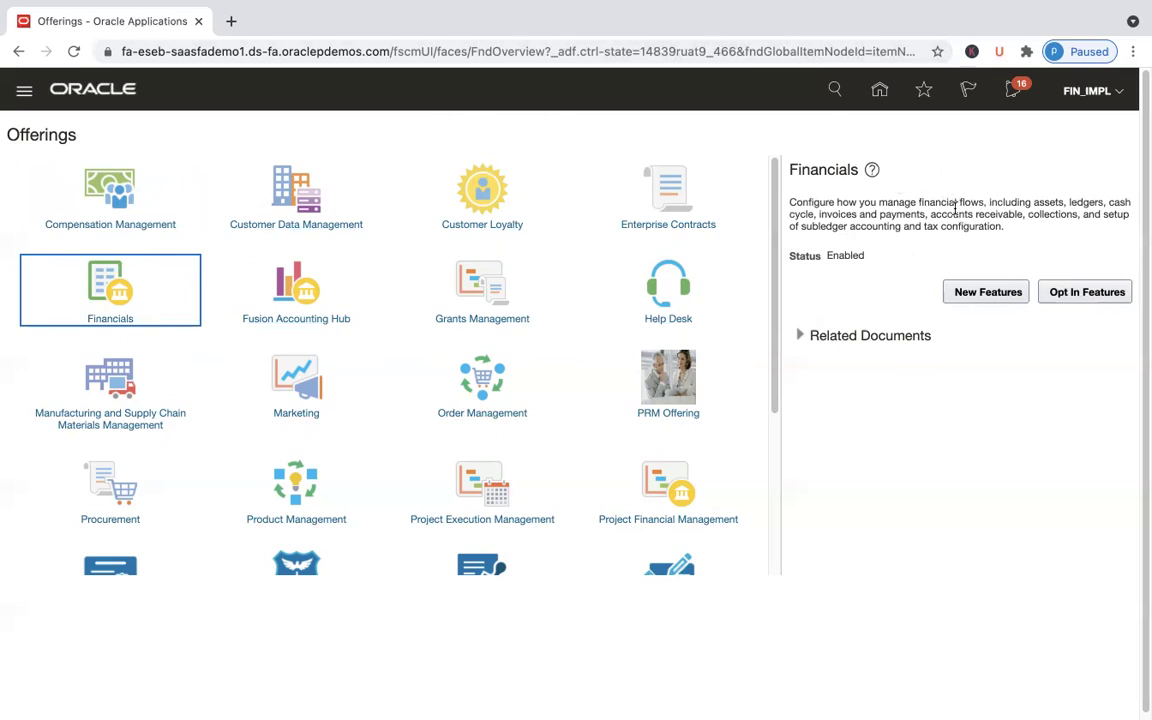
left_click(1021, 297)
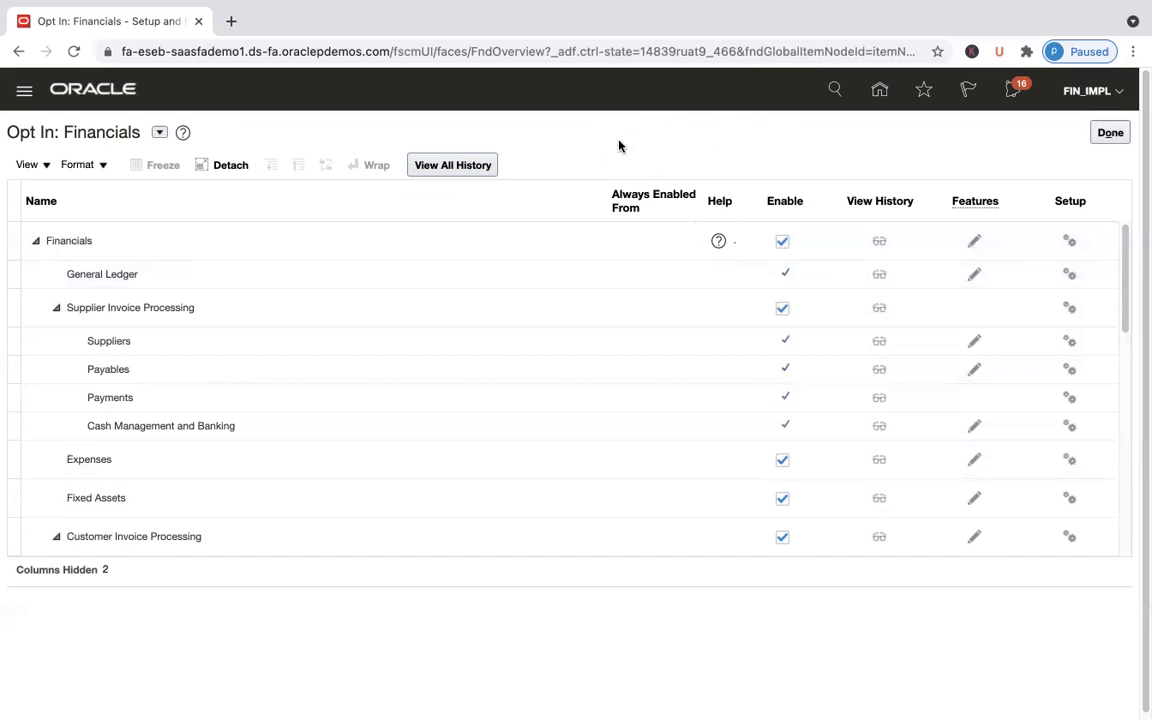
Step: Check the presentation slides, then close the Opt In: Financials page with Done
key("super+Tab")
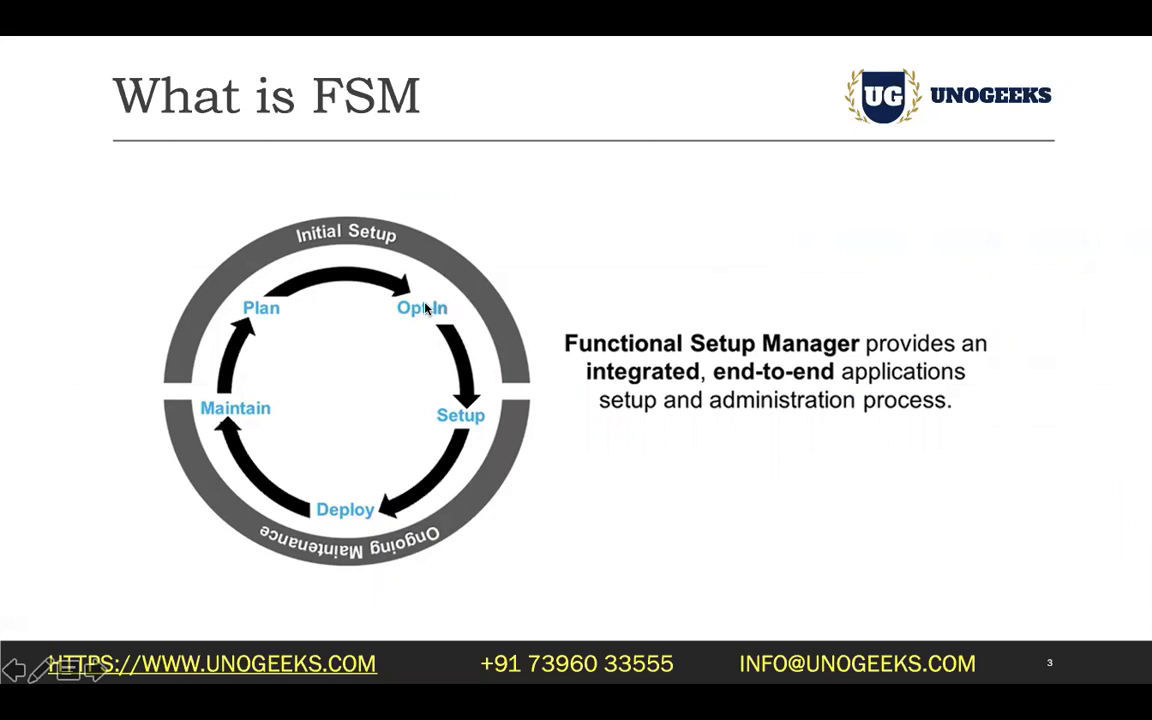
key("super+Tab")
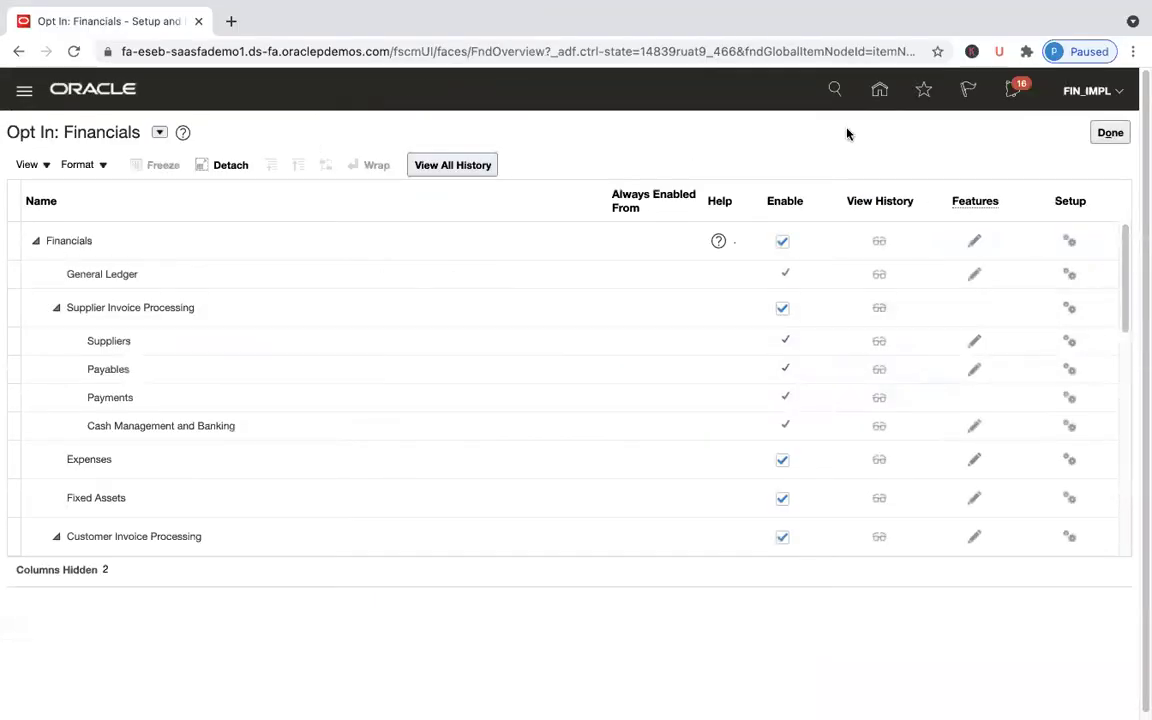
left_click(1108, 133)
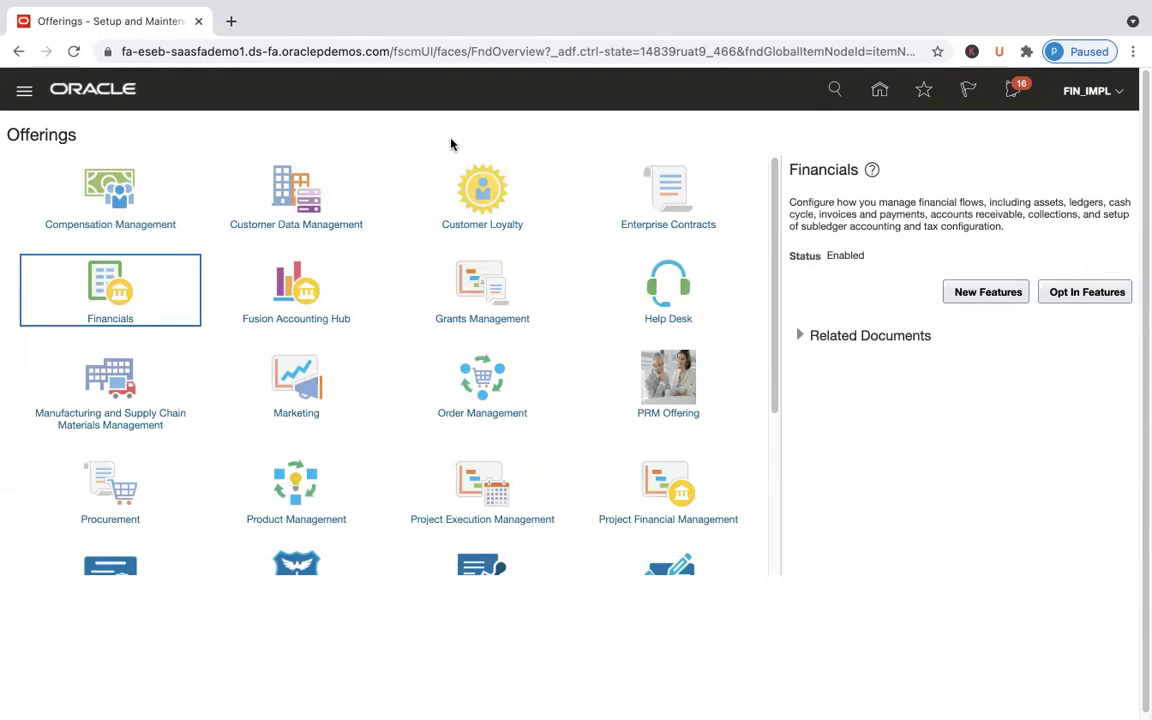
Step: Open Opt In Features again from the Financials details panel
left_click(1107, 297)
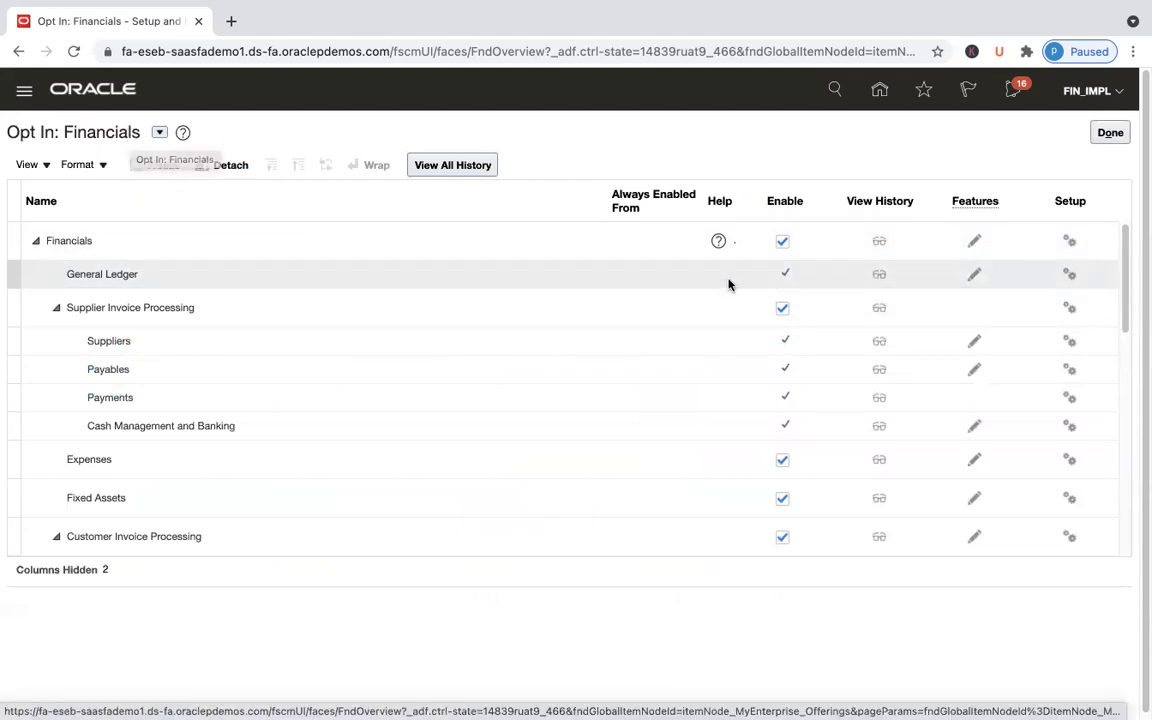
Step: Select the General Ledger row, then turn the Fixed Assets Enable checkbox off and back on
left_click(782, 277)
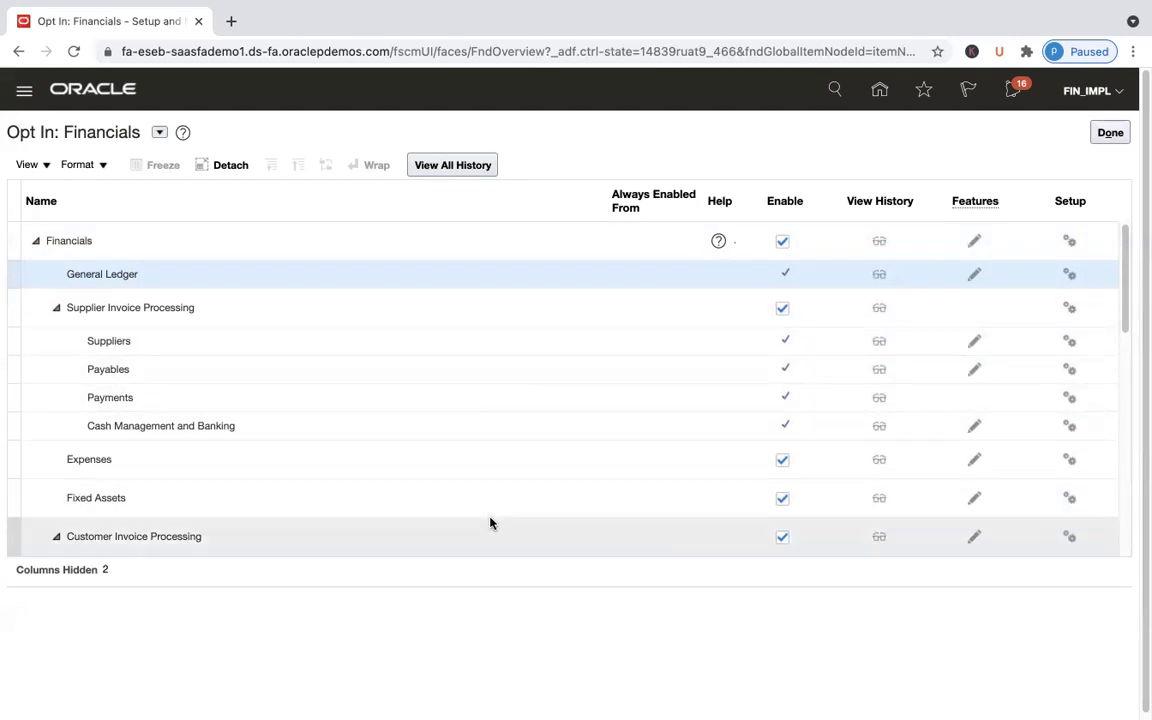
left_click(785, 502)
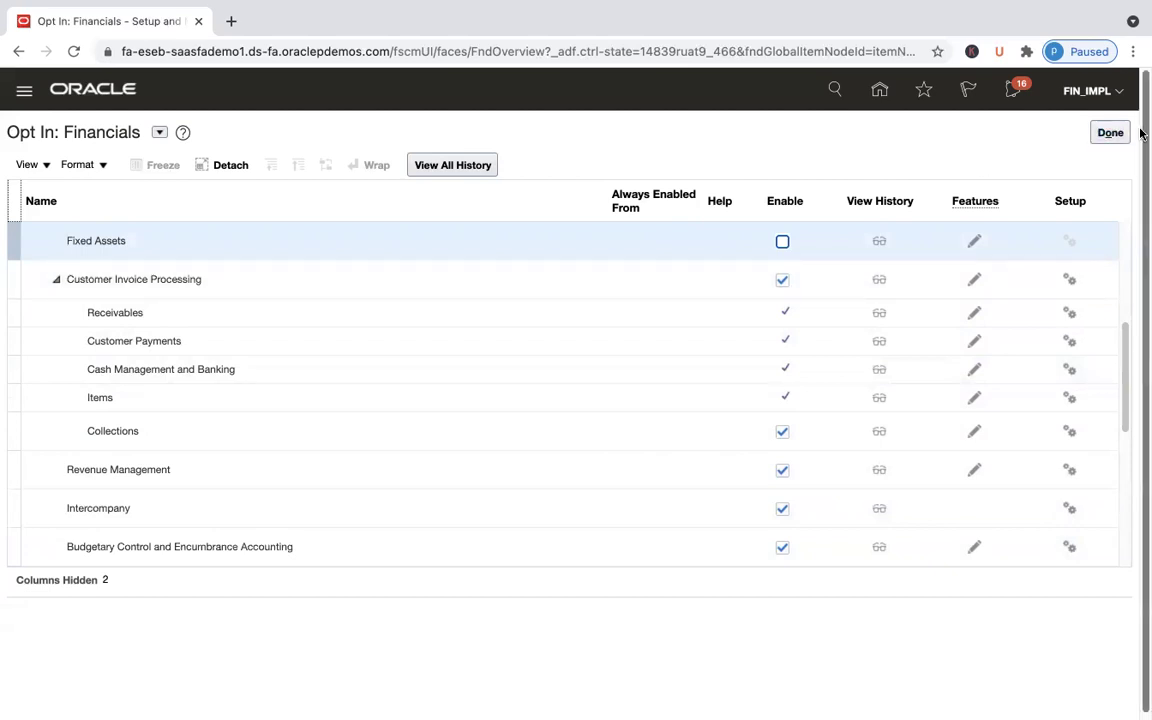
left_click(783, 243)
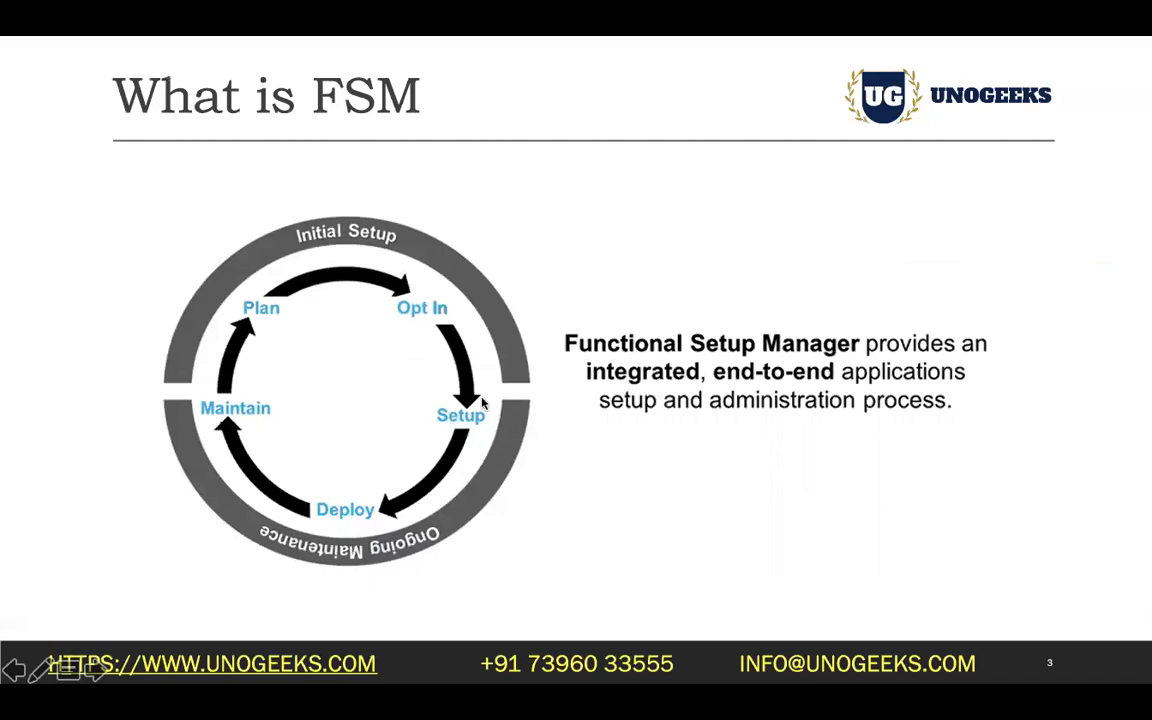
Step: Close the Financials opt-in page and open Setup and Maintenance from the FIN_IMPL menu
key("super+Tab")
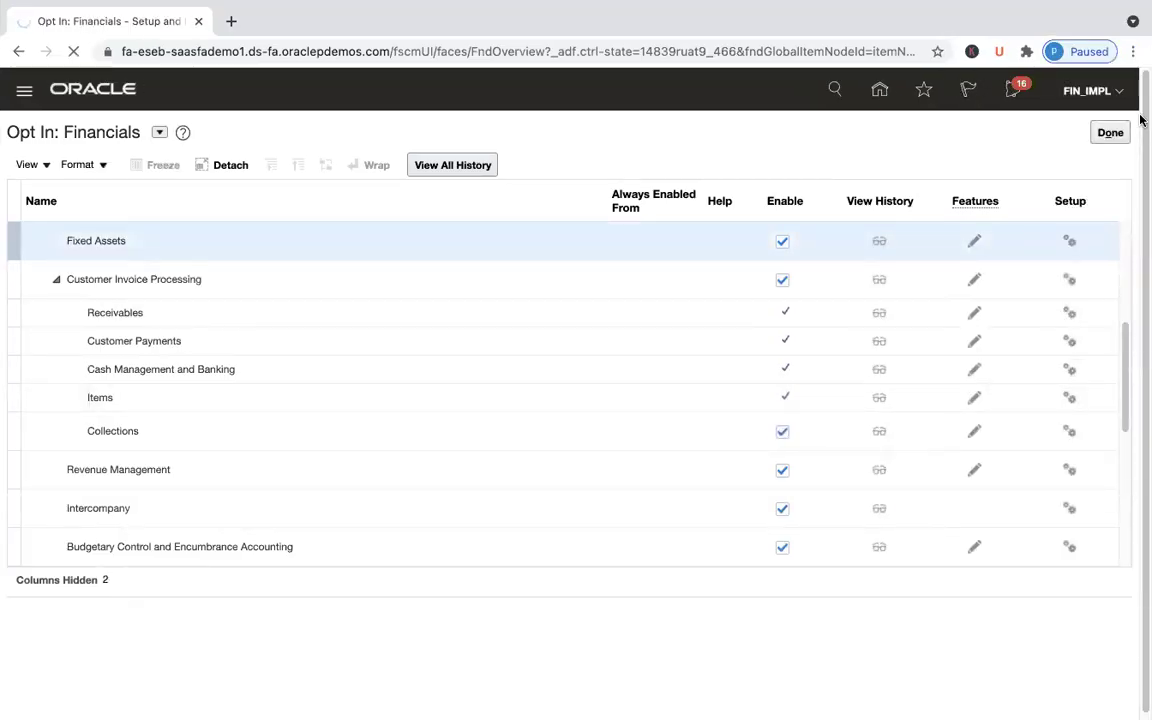
left_click(1110, 134)
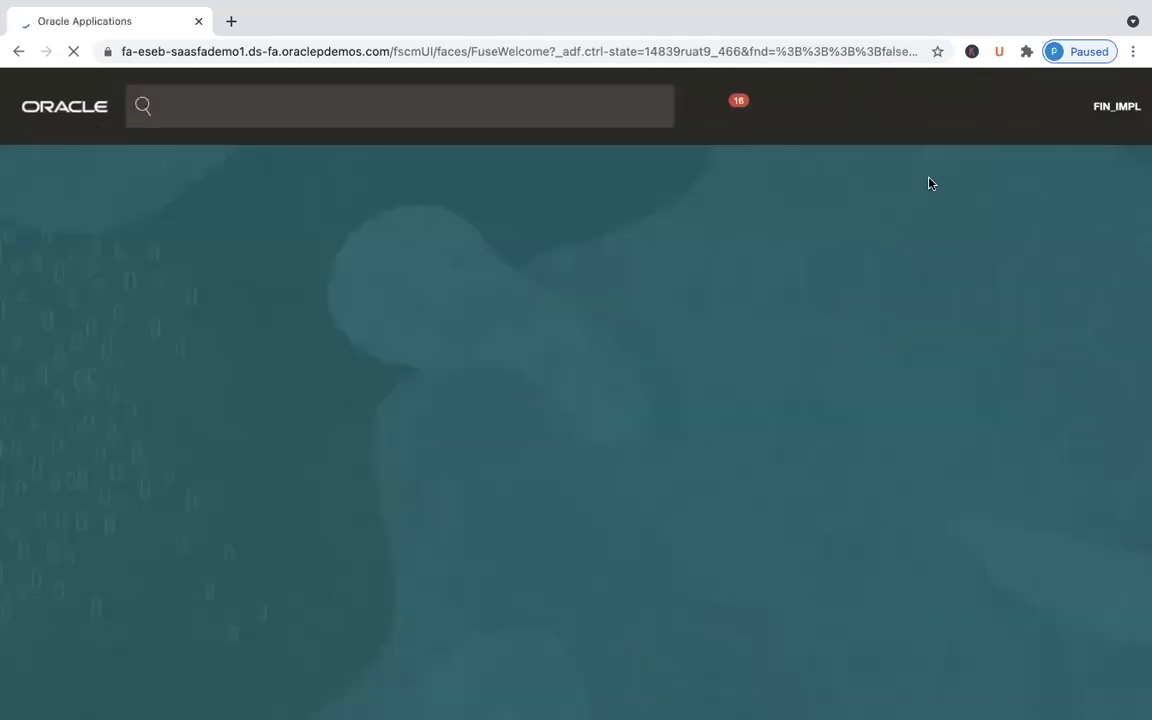
left_click(1122, 110)
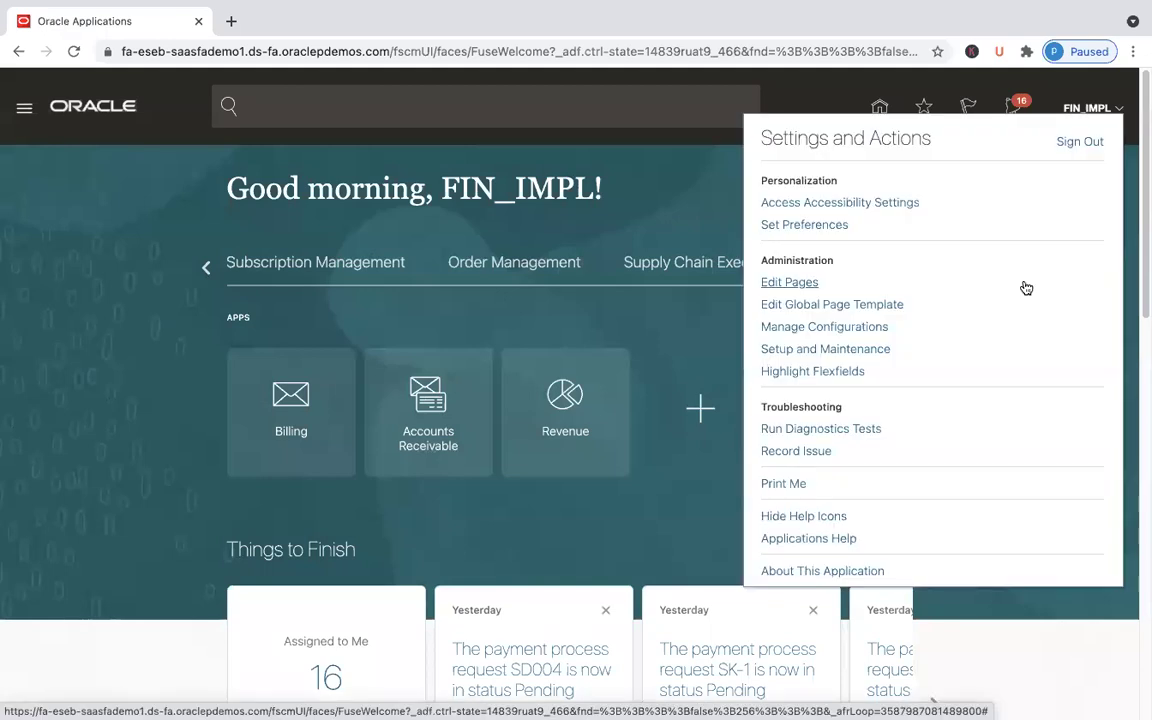
left_click(857, 352)
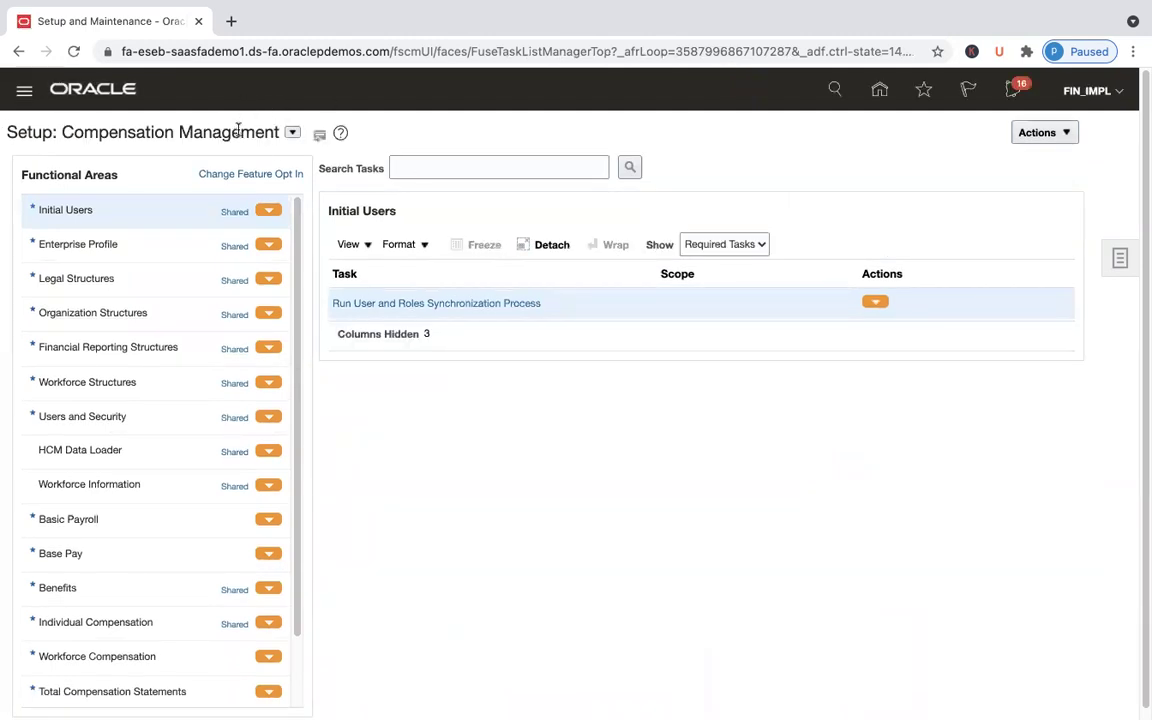
Step: Pick Financials from the offerings dropdown beside the Setup title
left_click(292, 133)
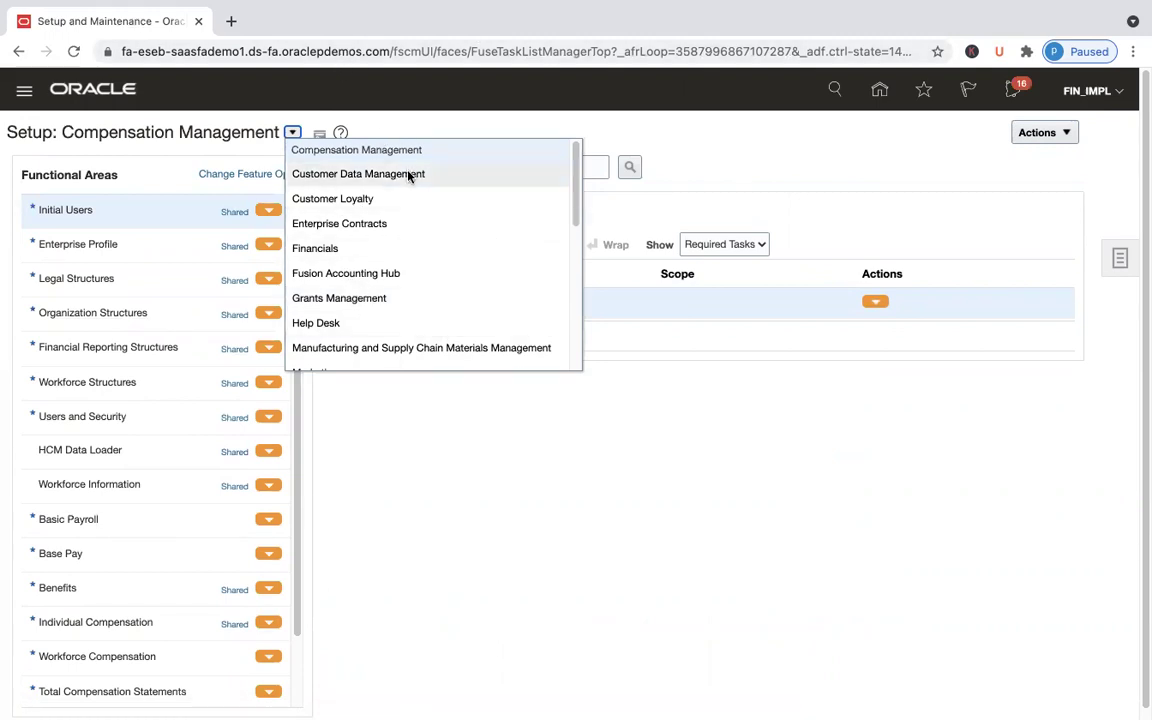
left_click(361, 249)
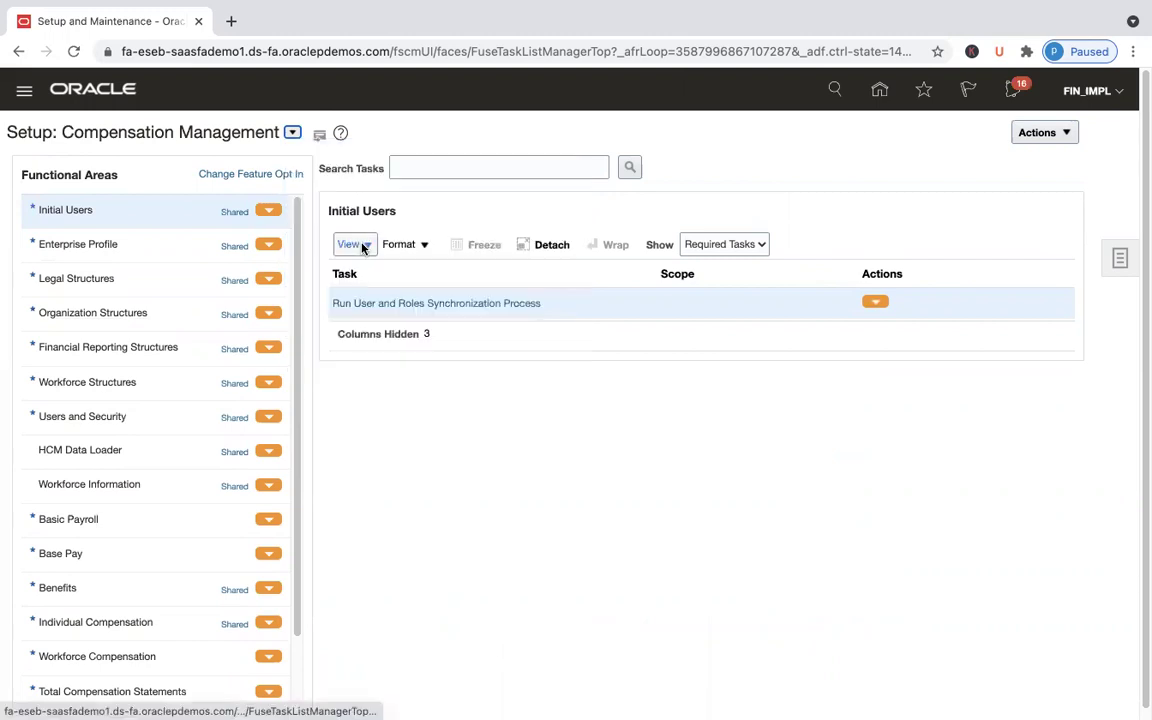
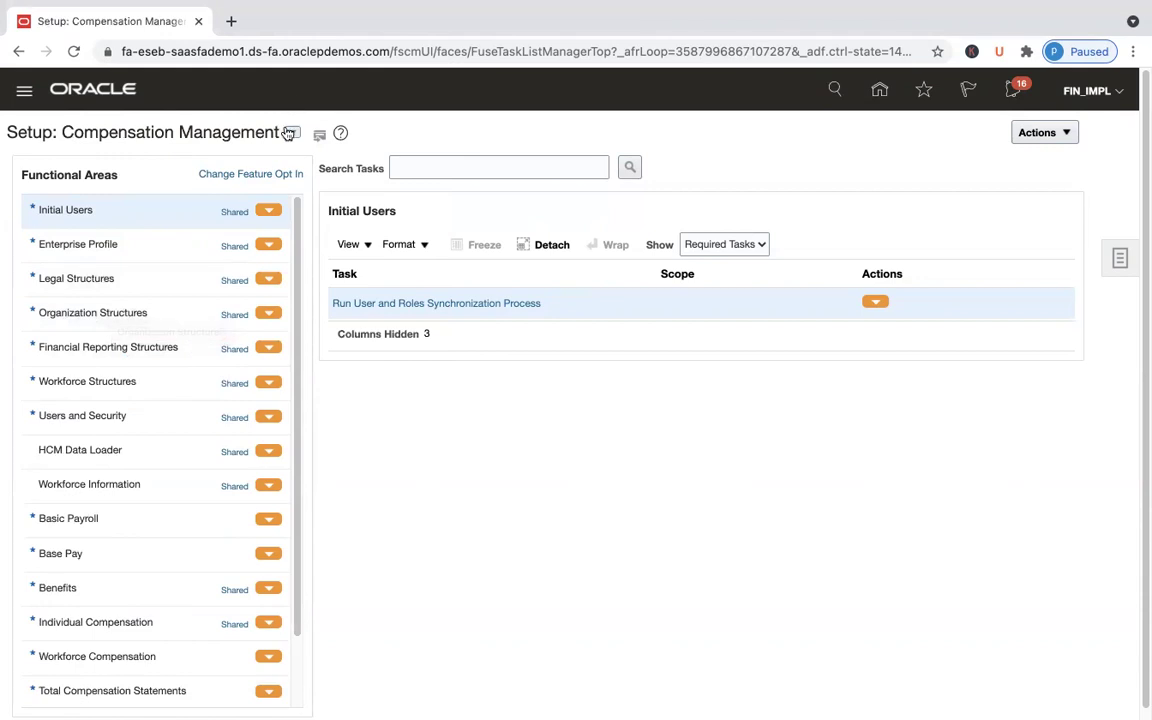
Step: Choose Financials from the offerings list beside the Setup title
left_click(292, 133)
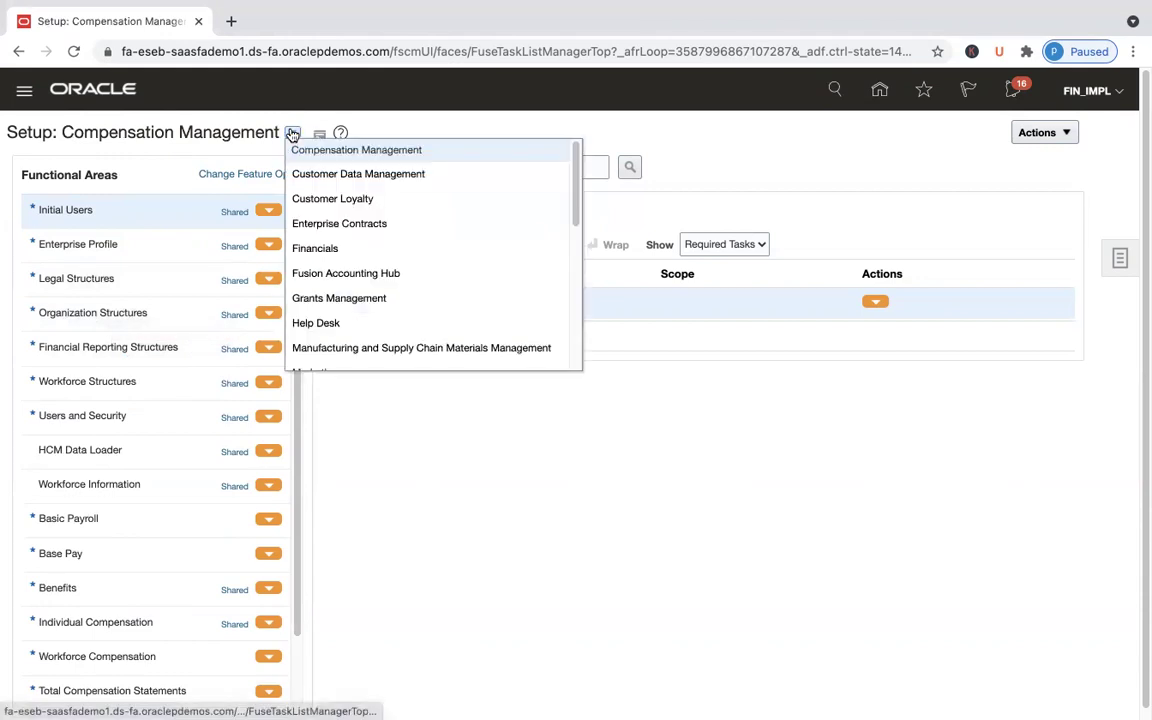
left_click(326, 250)
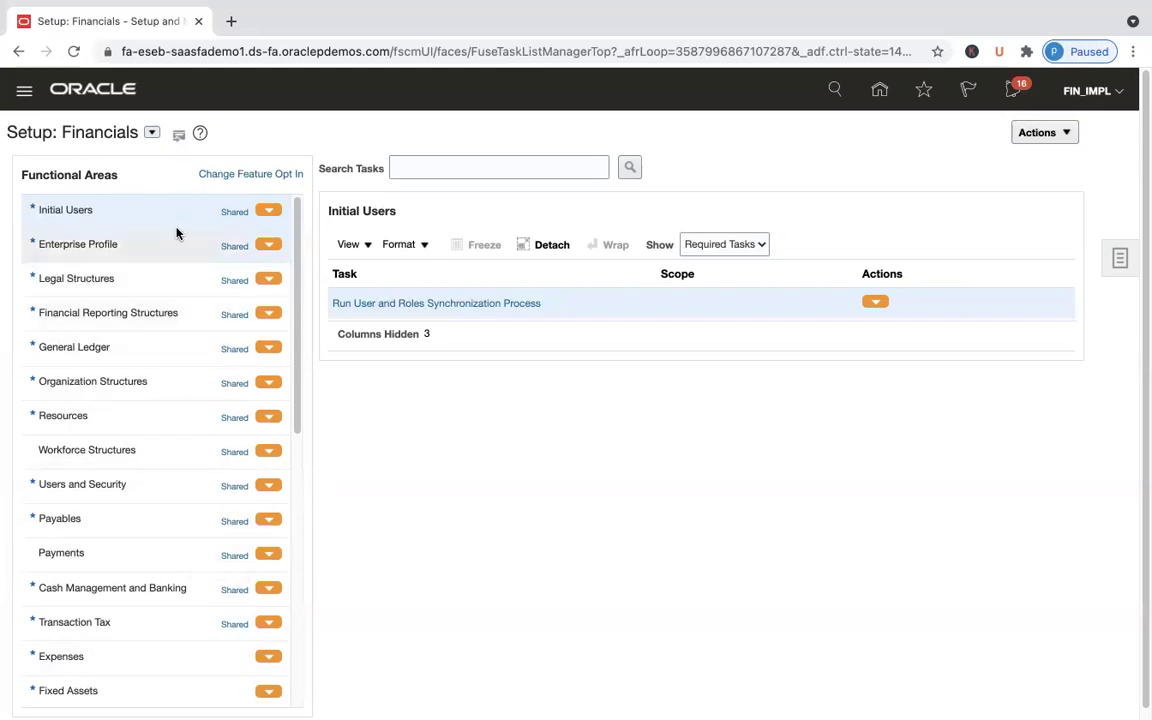
Step: Select the Legal Structures functional area to list its required tasks
left_click(155, 293)
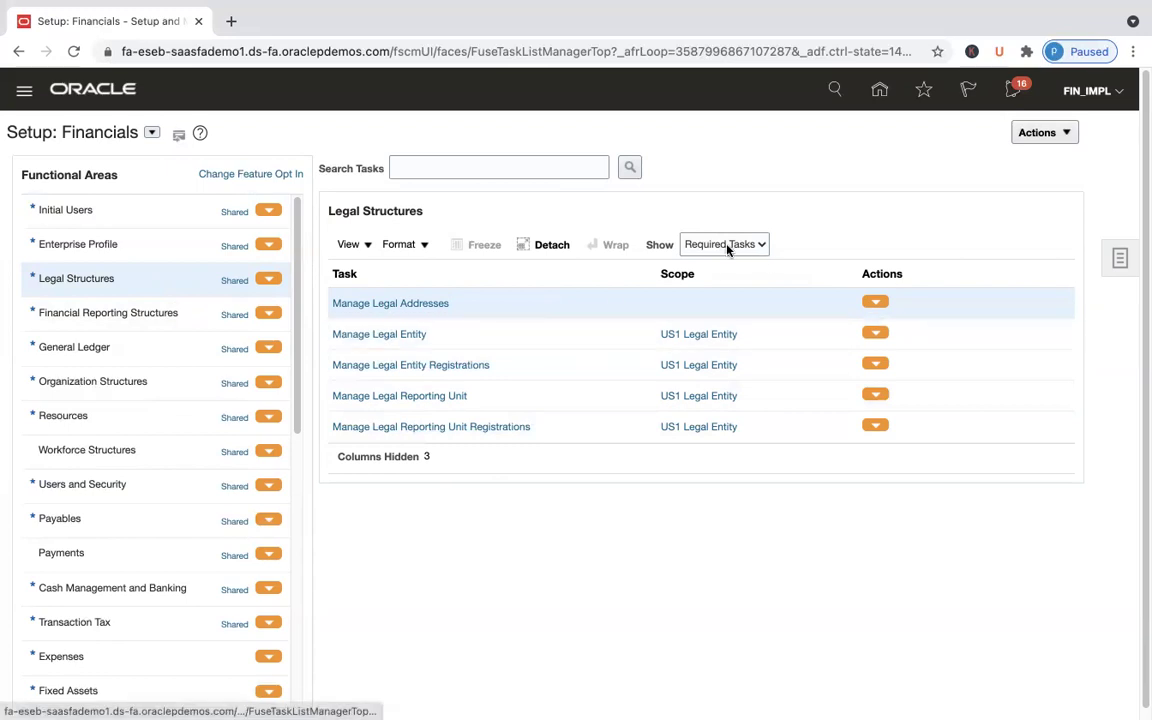
left_click(751, 251)
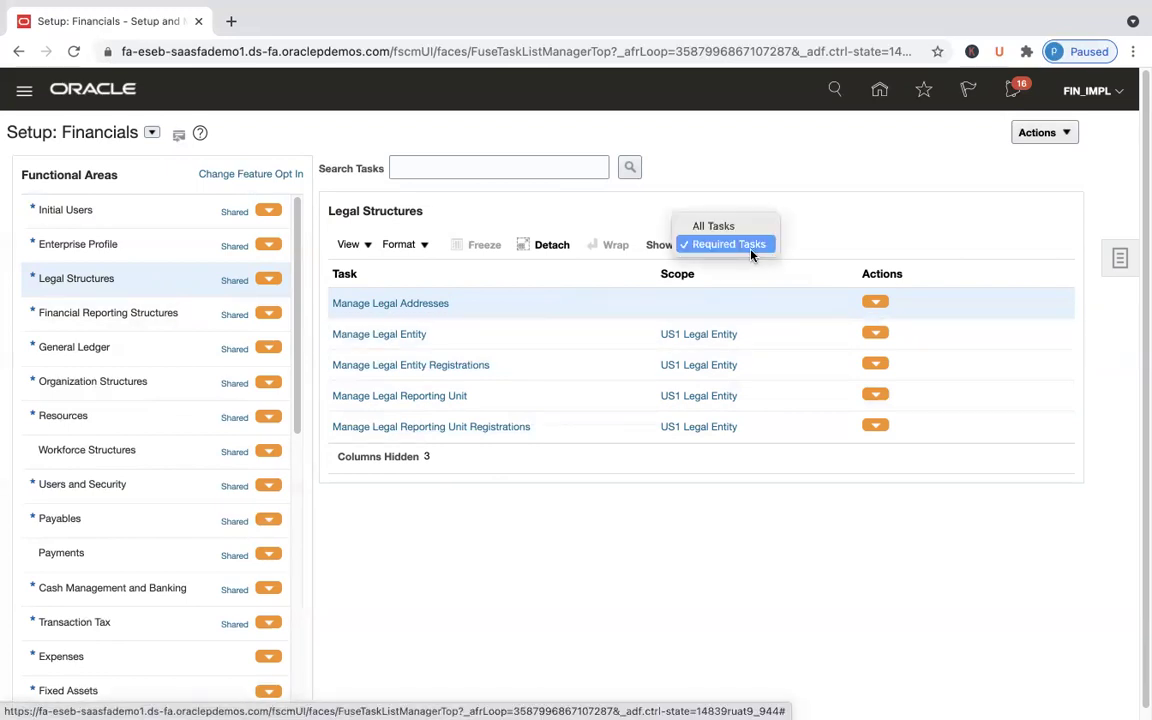
left_click(722, 227)
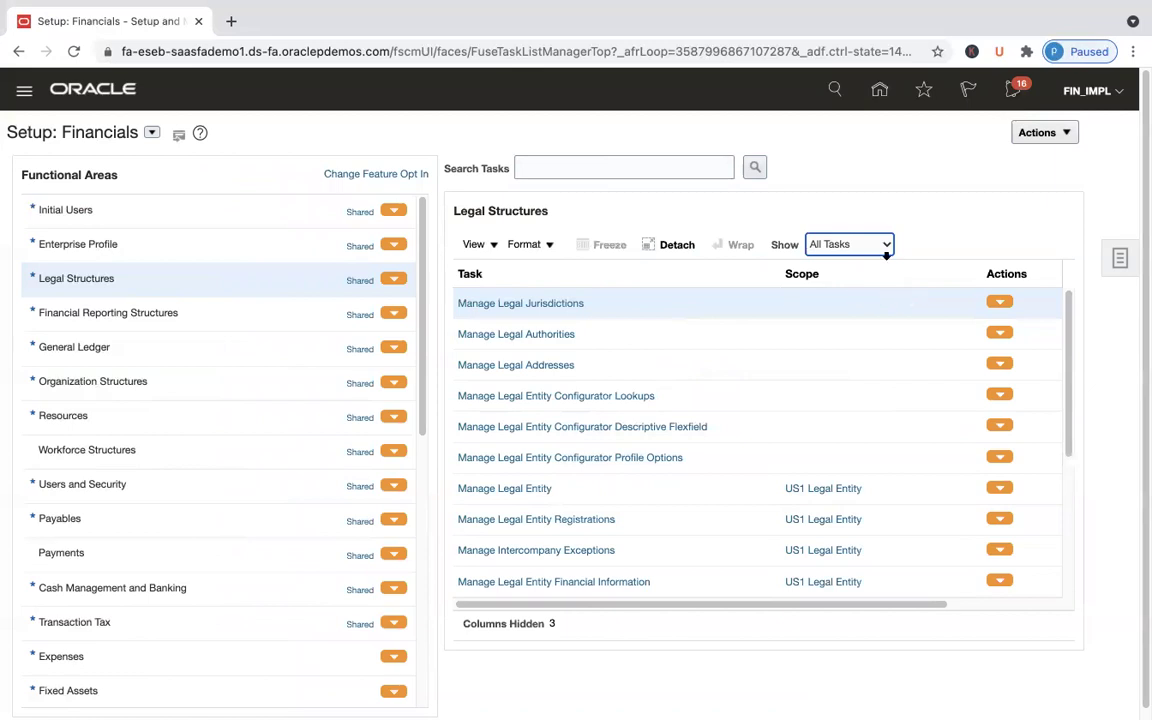
left_click(888, 246)
left_click(866, 266)
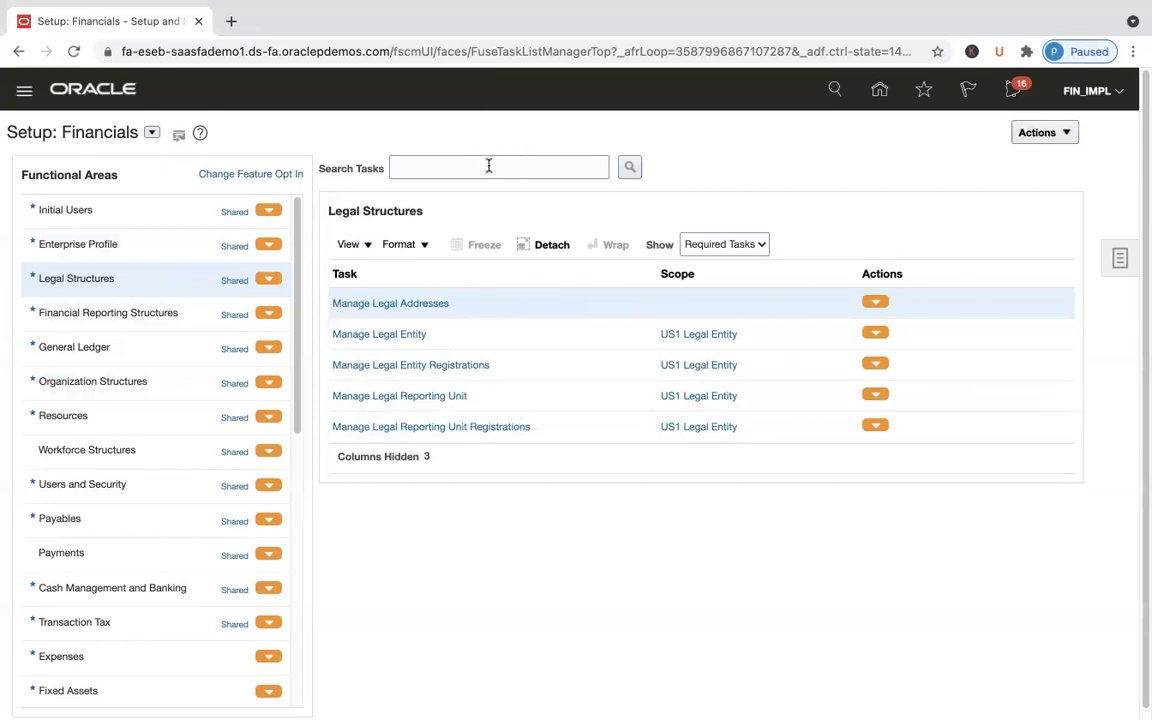
Step: Search tasks for 'abc' and dismiss the no-results message
left_click(422, 156)
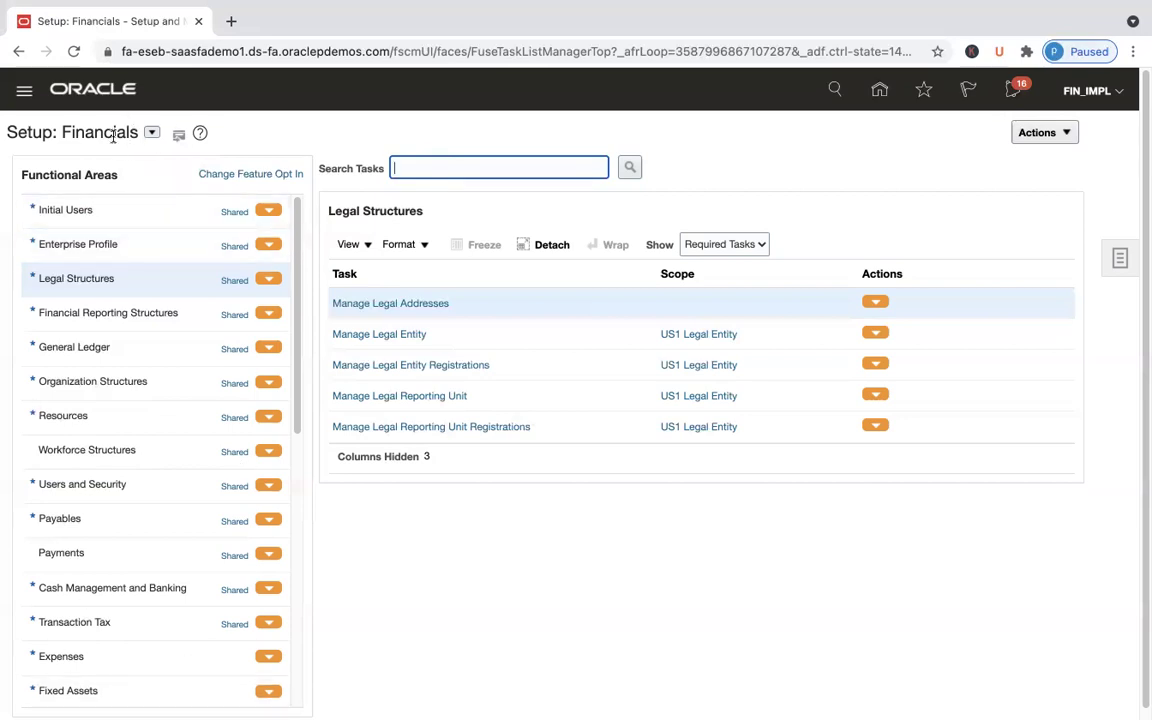
type("abc")
left_click(629, 167)
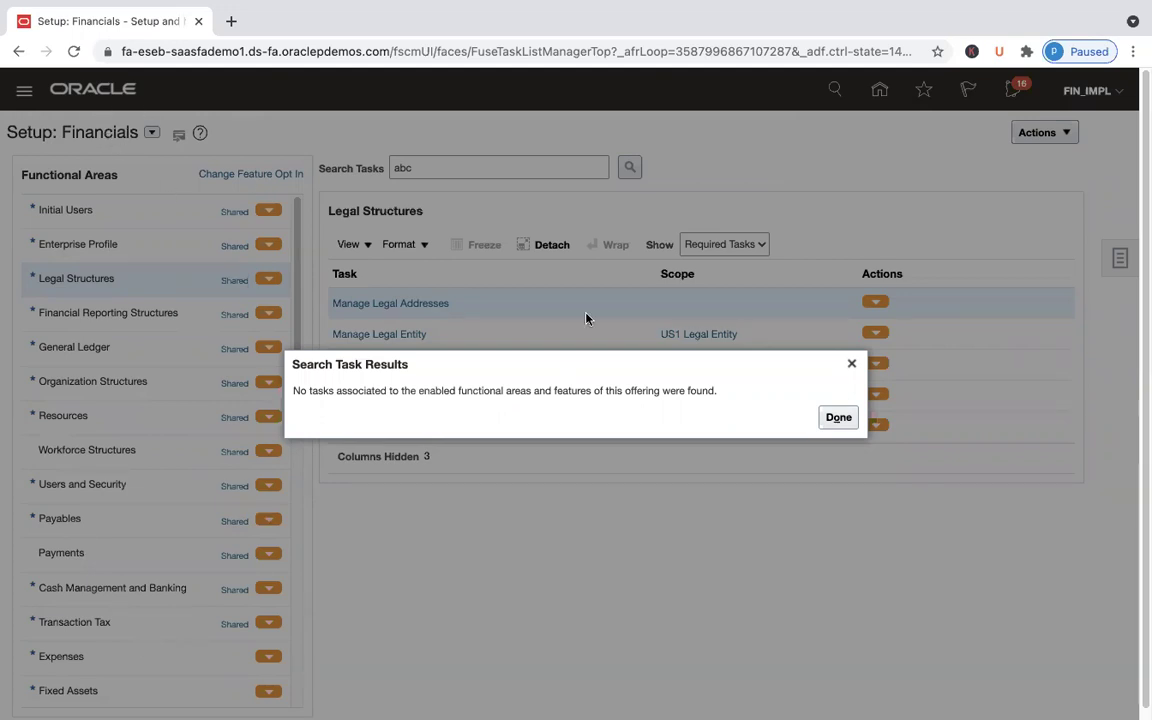
left_click(822, 417)
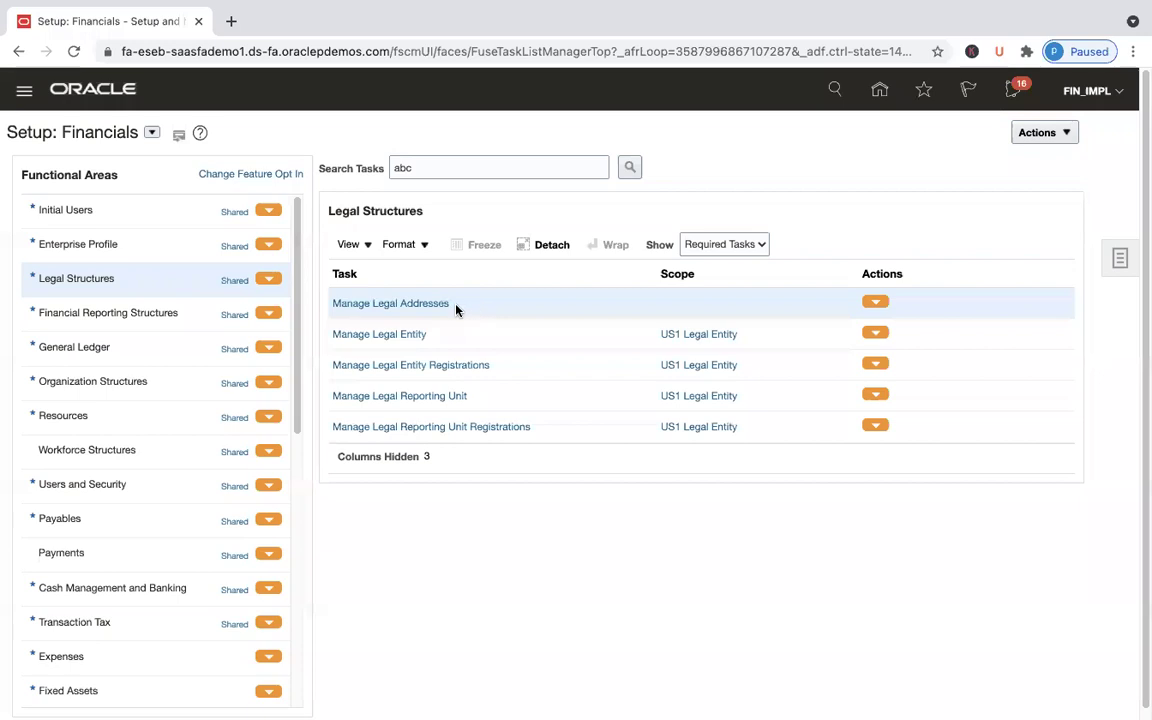
Step: Replace the search text with 'user' and run the task search
double_click(404, 167)
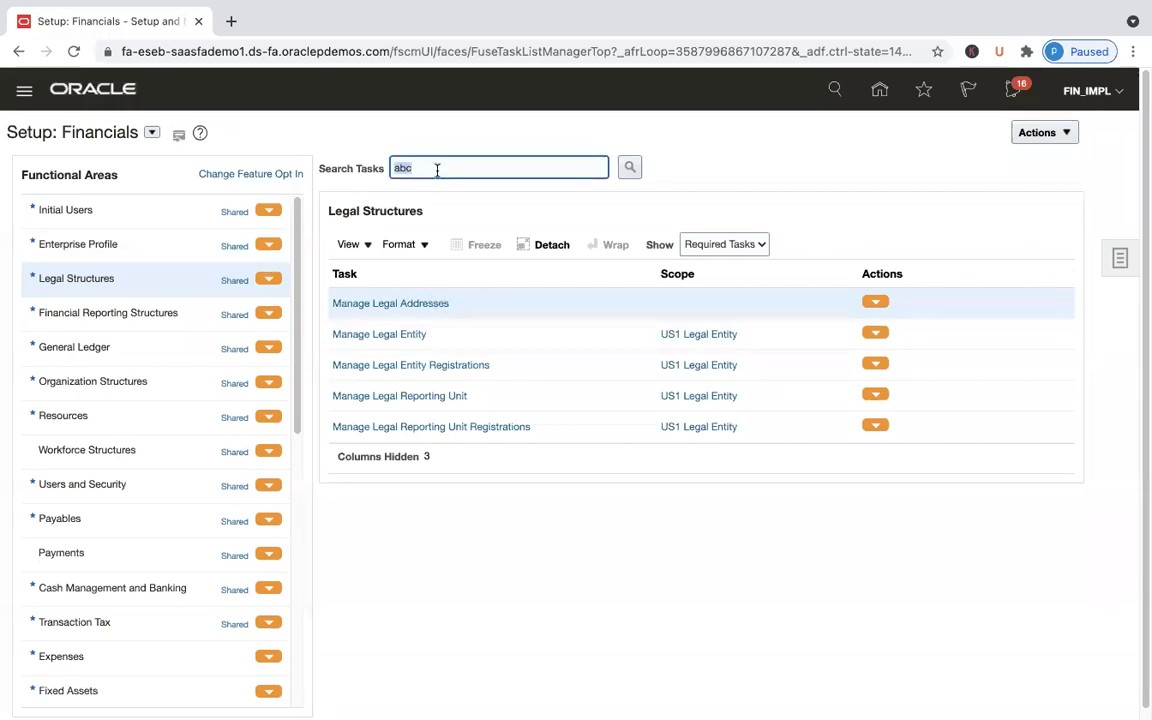
key("BackSpace")
type("user")
key("Return")
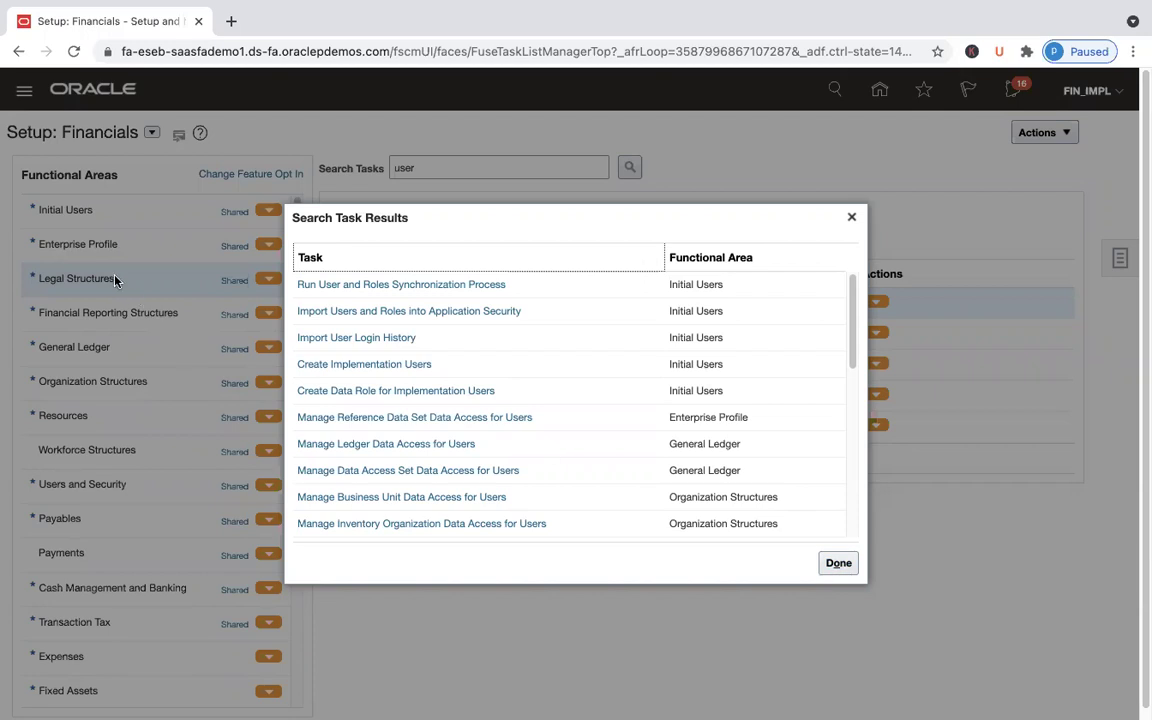
Step: Close the Search Task Results dialog with Done
left_click(840, 566)
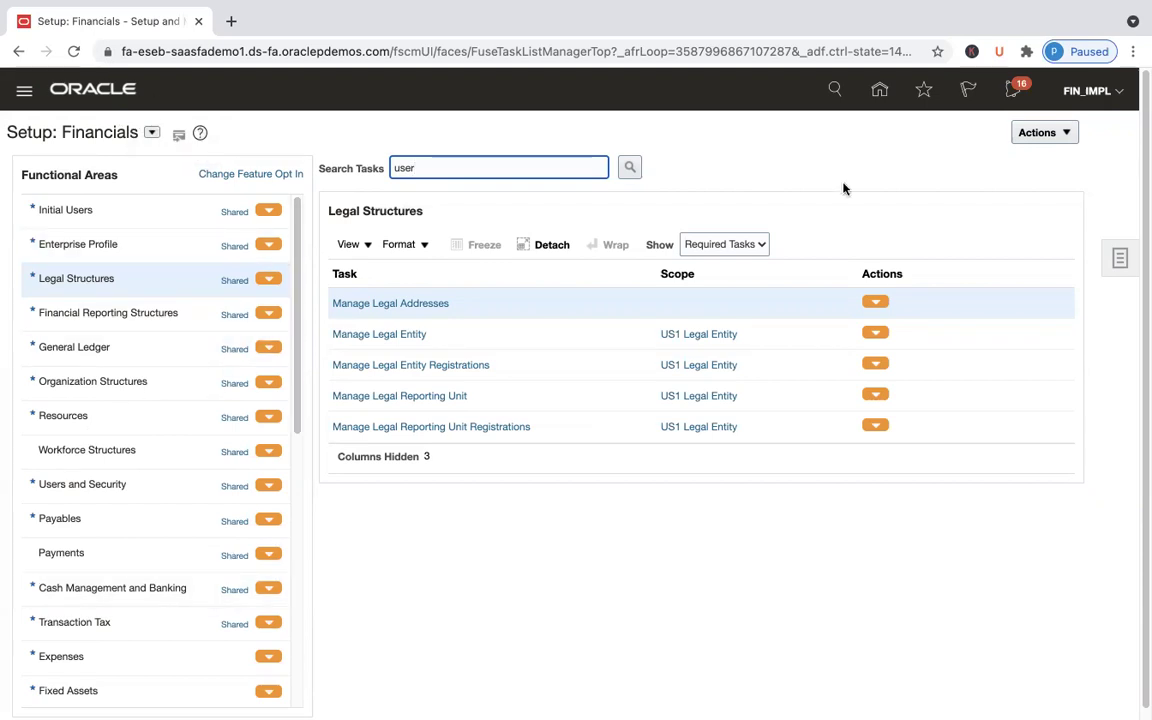
Step: Reselect Legal Structures and toggle the Show filter between All and Required Tasks, scoped to US1 Legal Entity
left_click(165, 296)
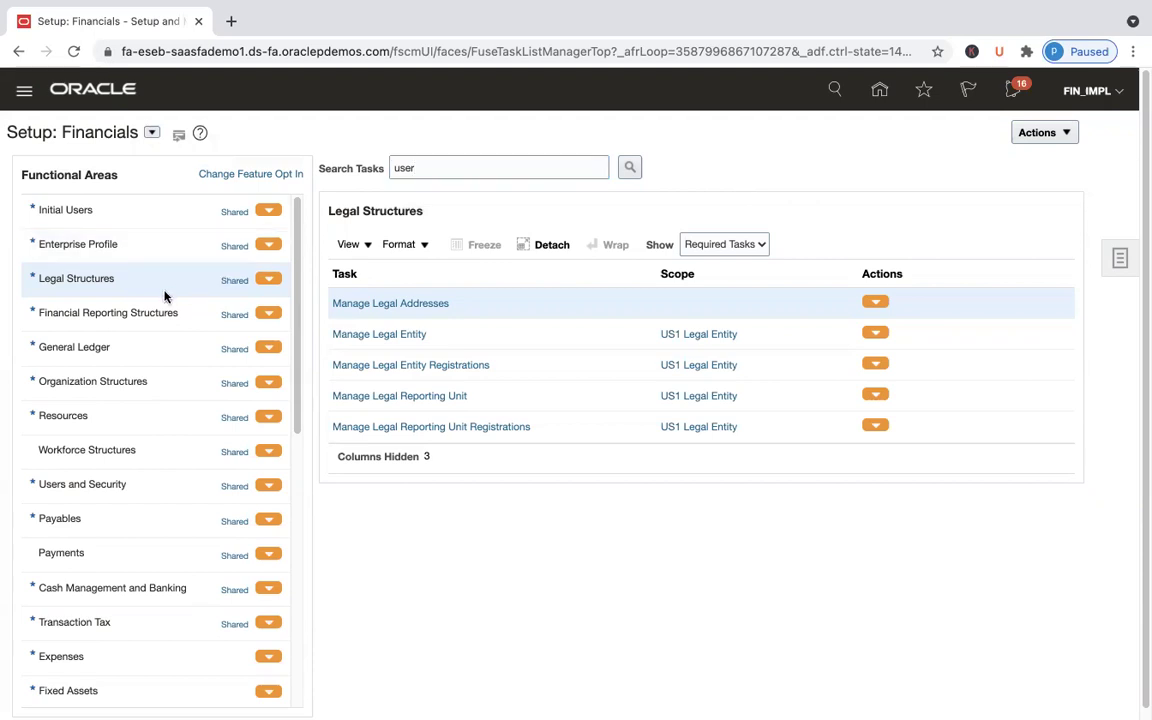
left_click(746, 248)
left_click(811, 228)
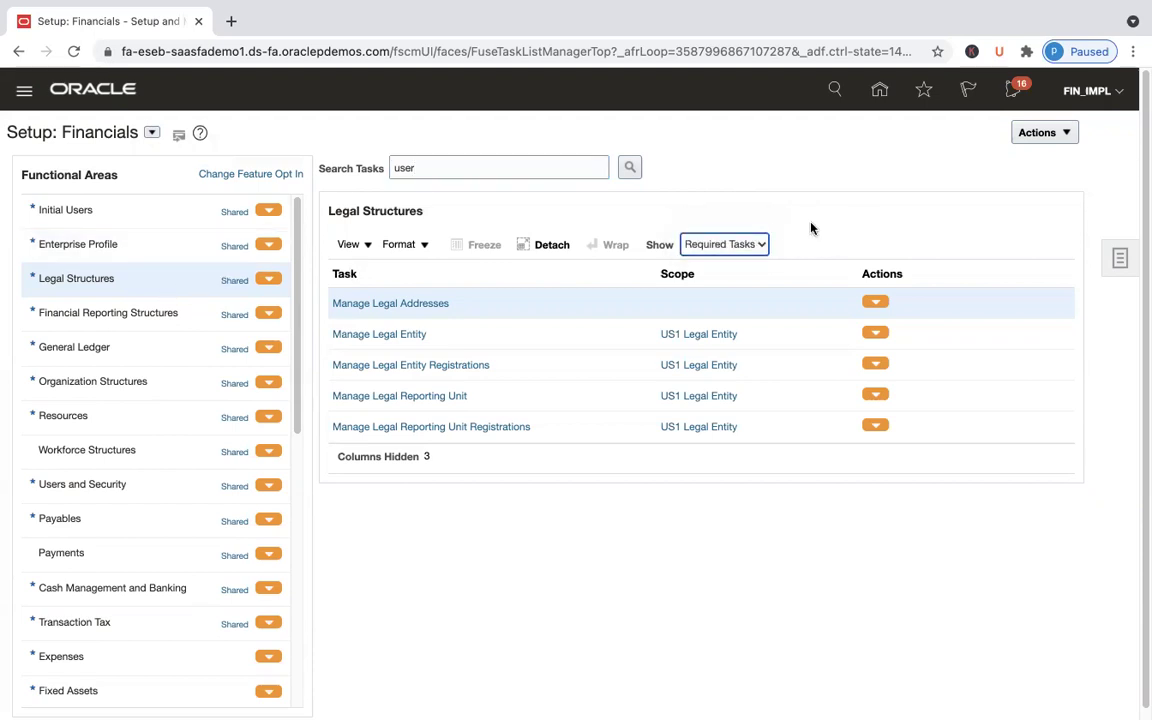
left_click(746, 248)
left_click(738, 229)
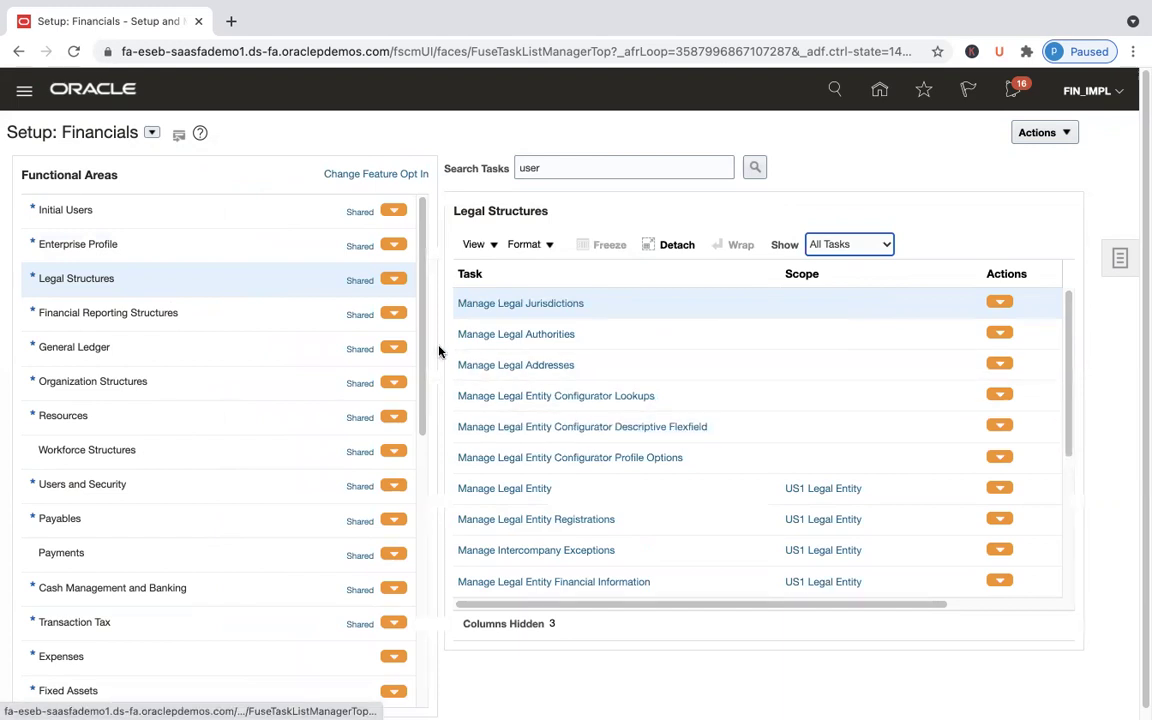
left_click(885, 250)
left_click(880, 264)
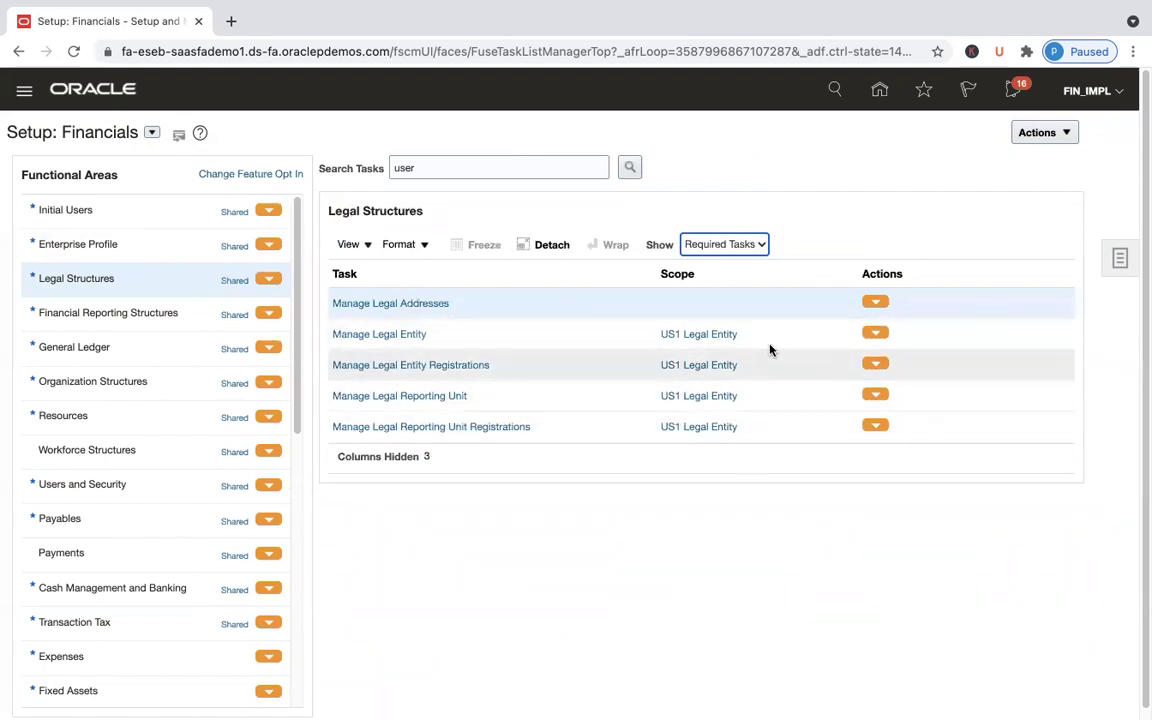
left_click(722, 366)
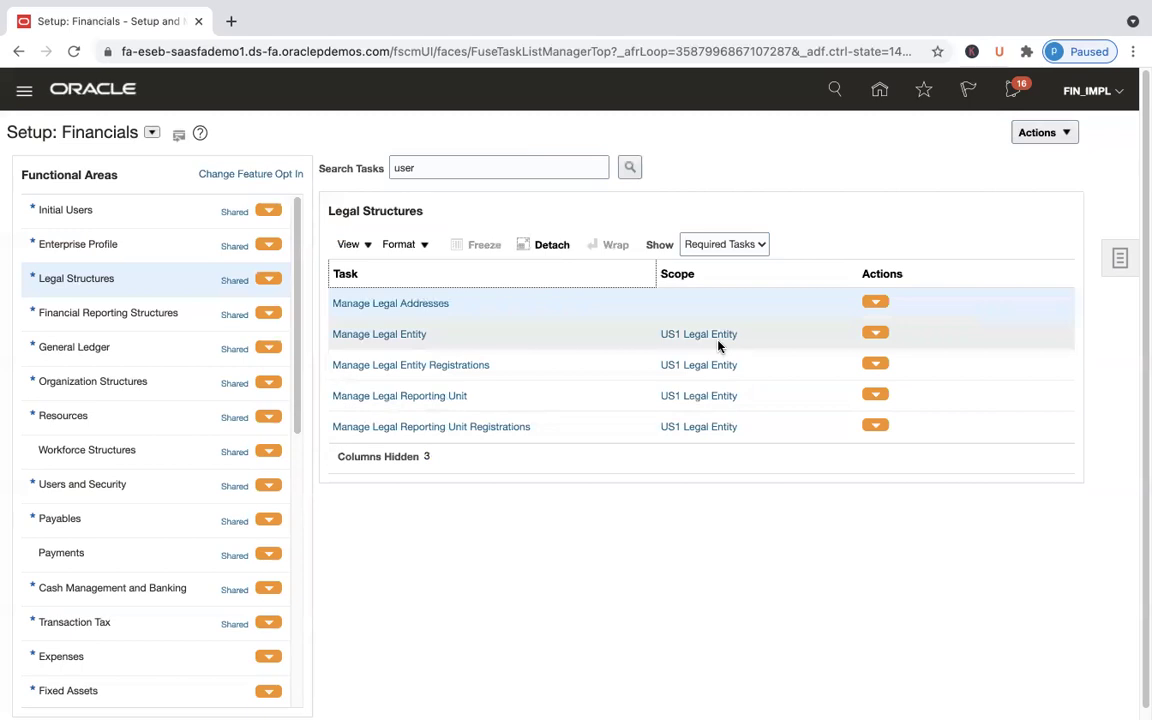
left_click(699, 303)
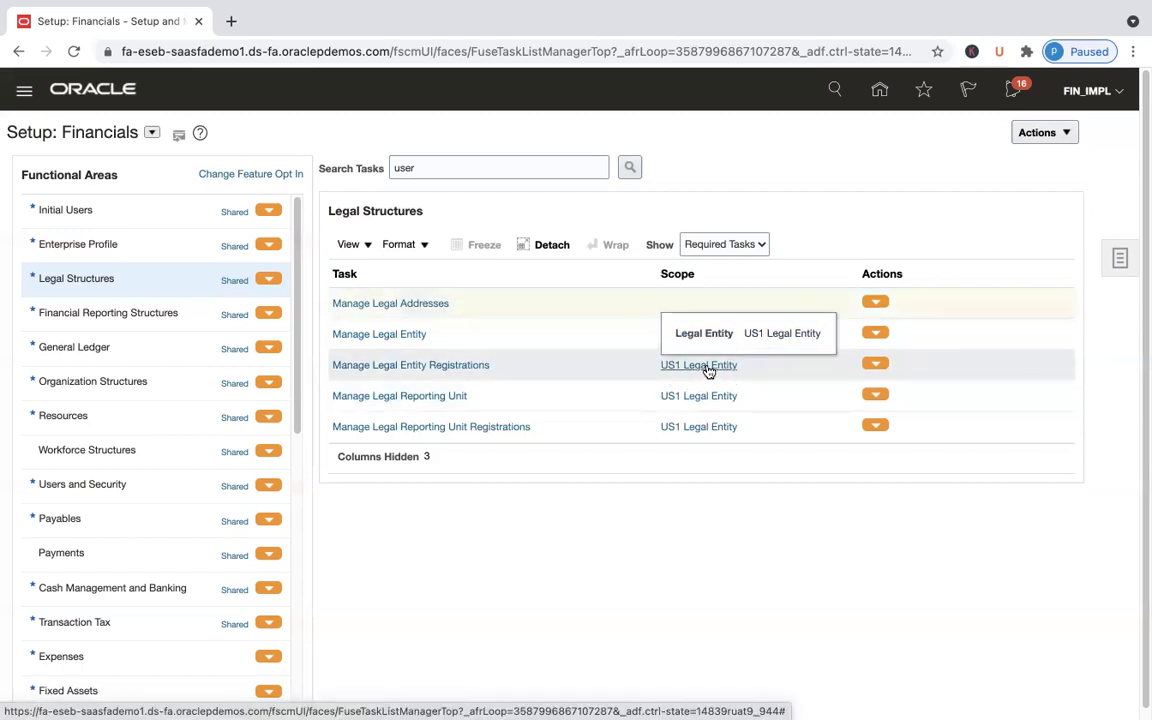
left_click(473, 366)
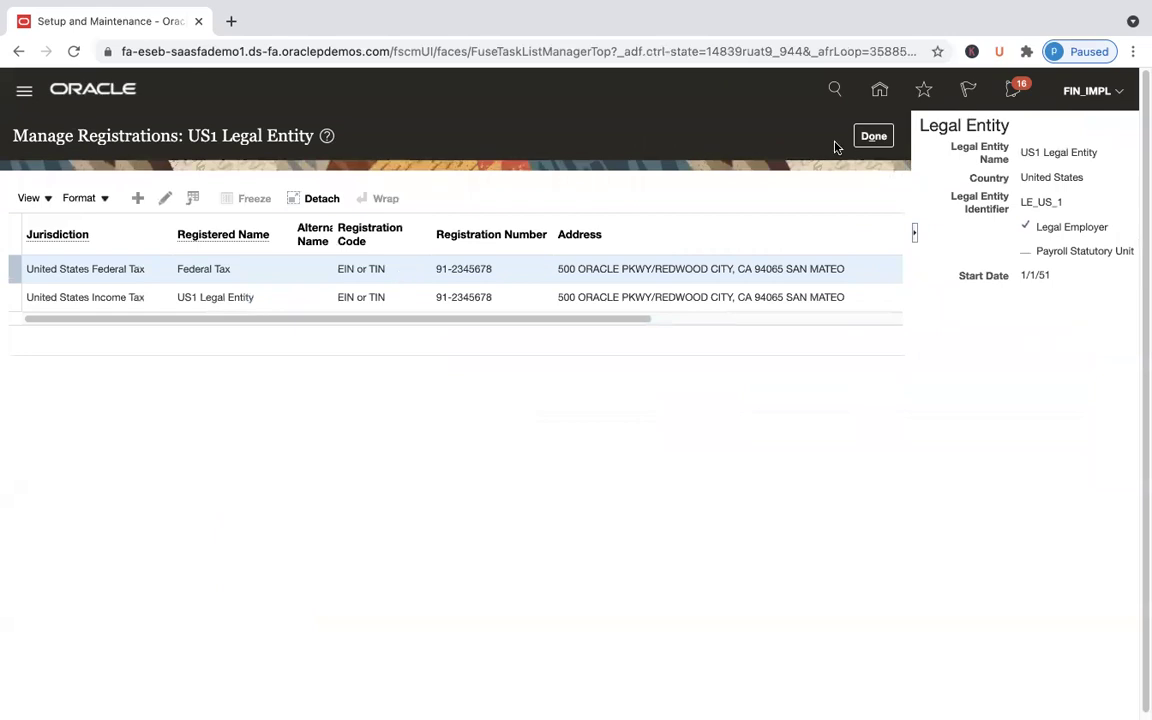
left_click(873, 136)
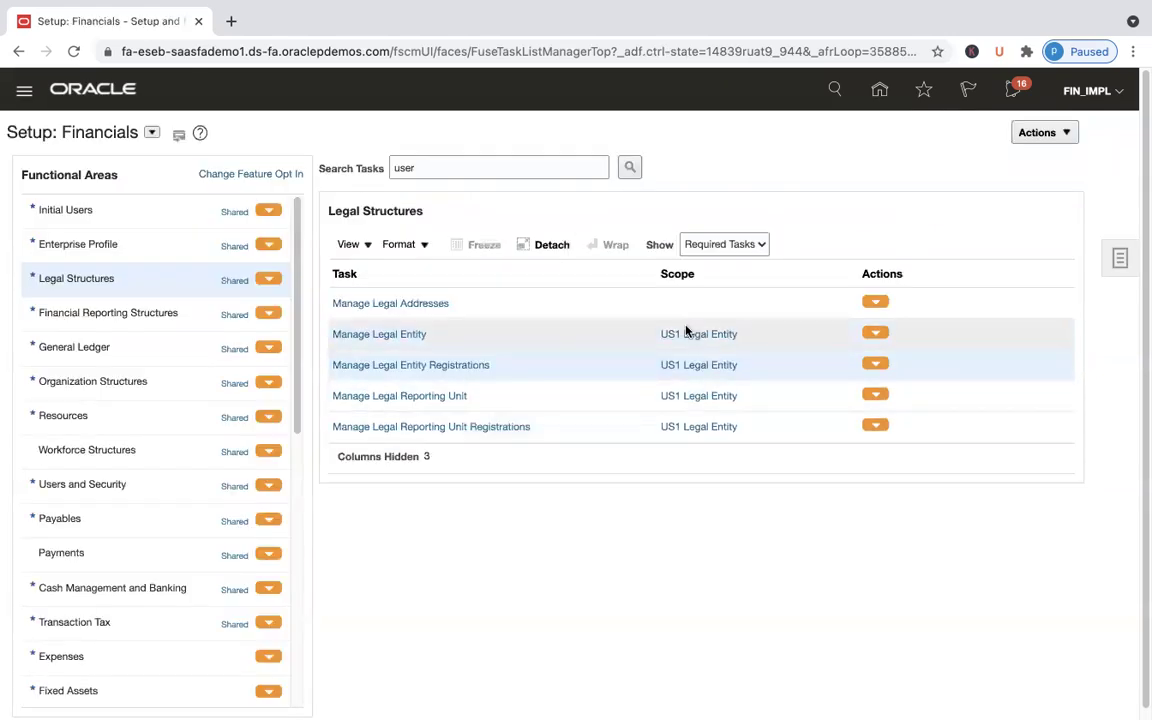
left_click(581, 345)
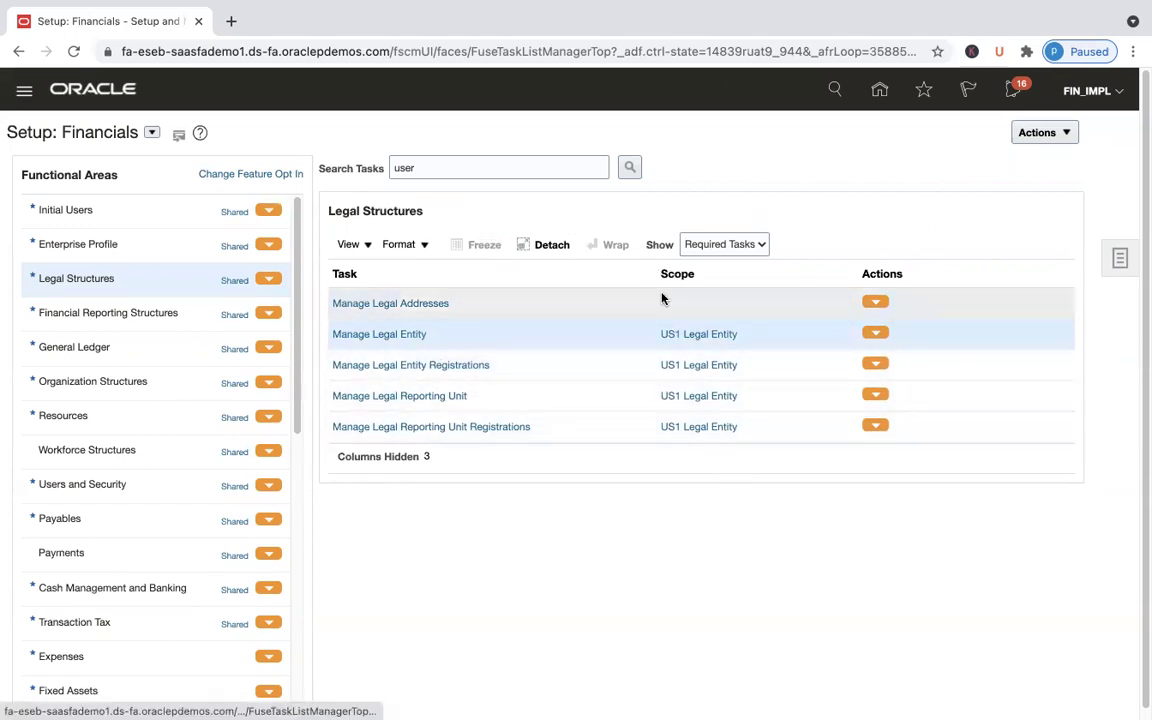
Step: Rescope Manage Legal Entity to Australia Legal Entity, open the task, then cancel
left_click(696, 336)
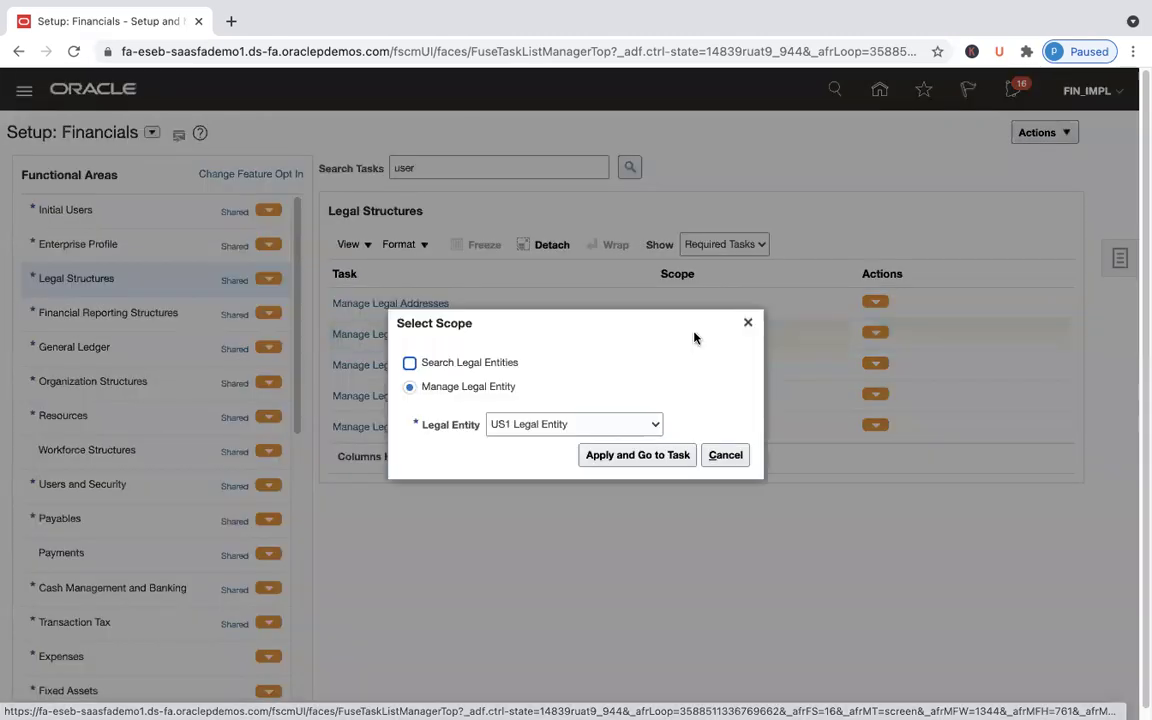
left_click(622, 424)
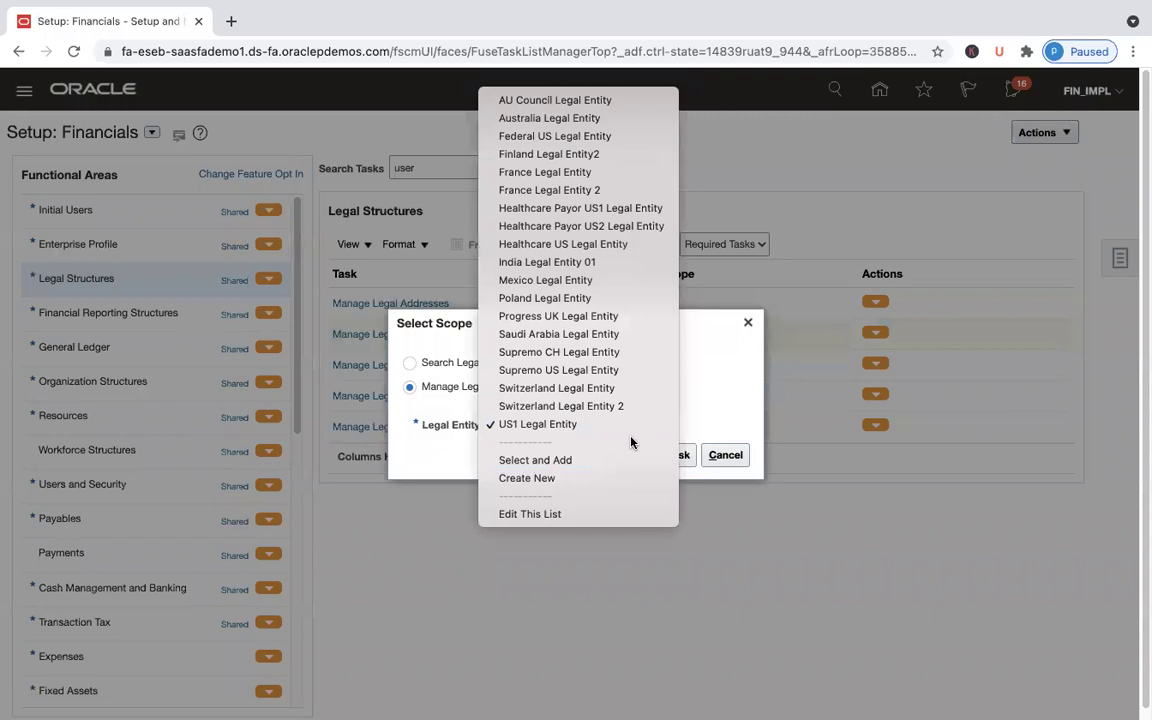
left_click(587, 119)
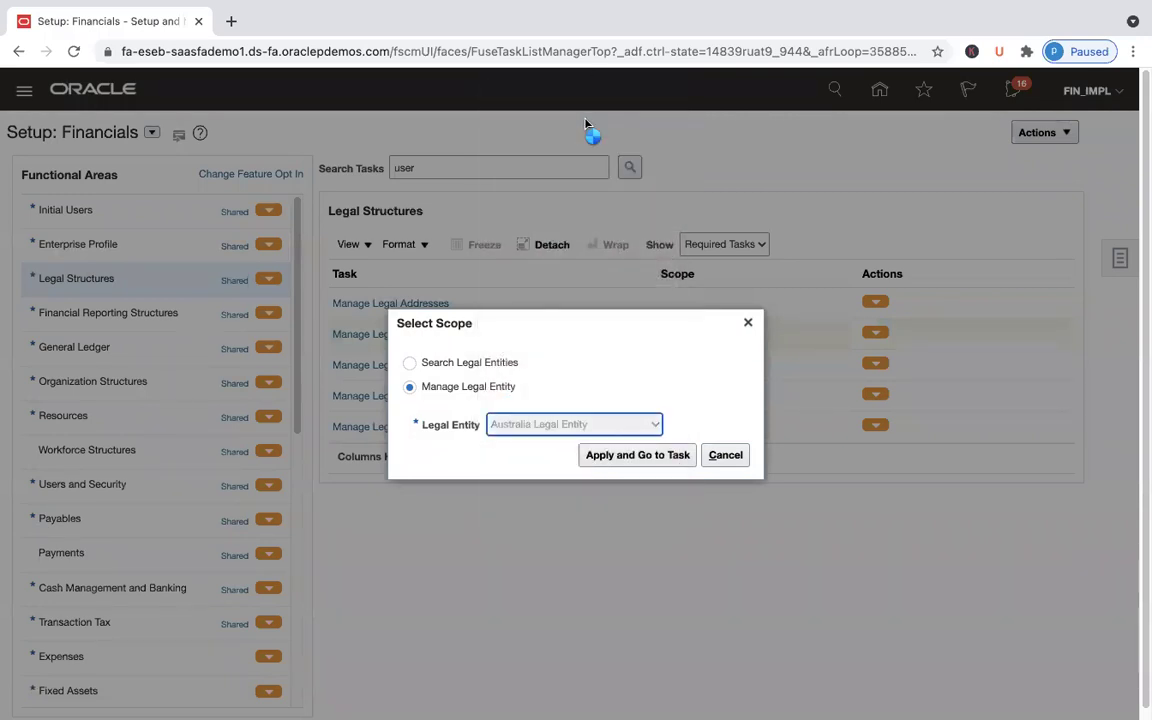
left_click(640, 456)
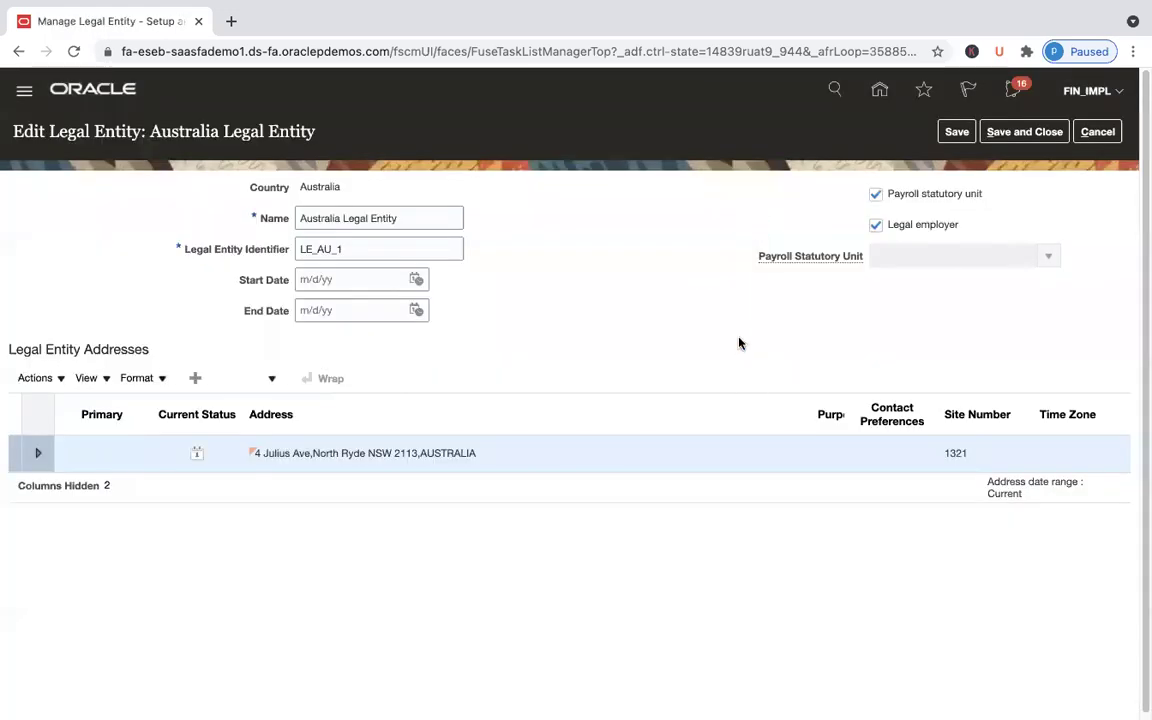
left_click(1097, 132)
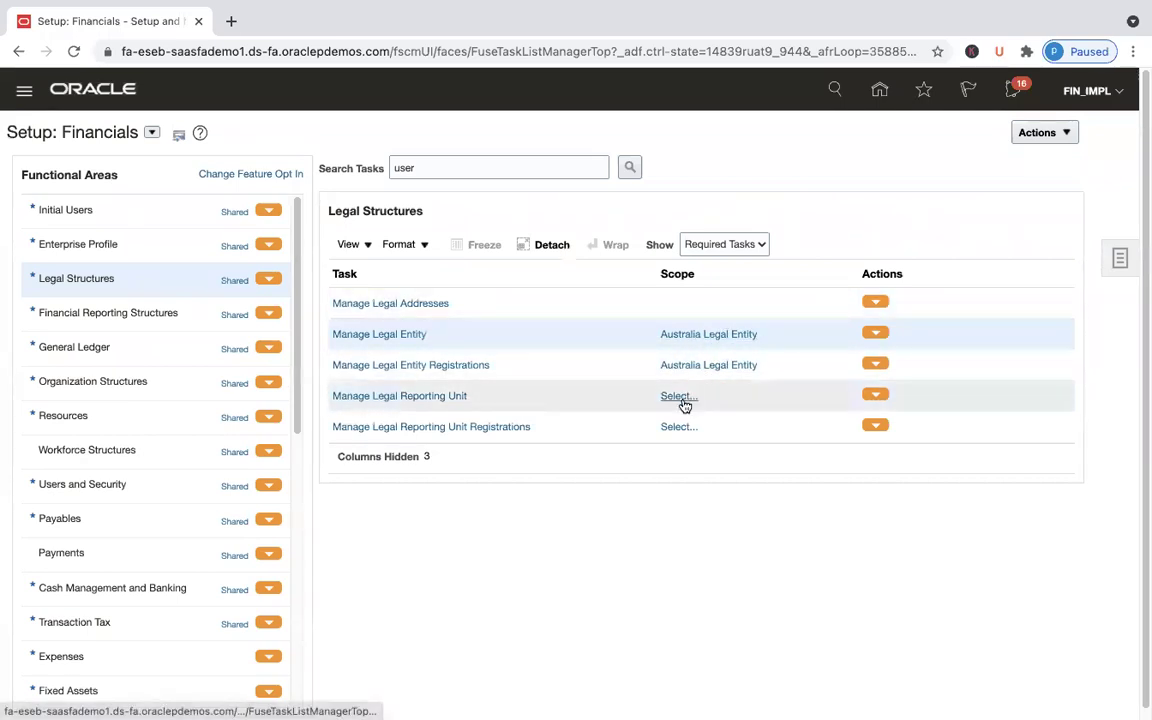
left_click(448, 397)
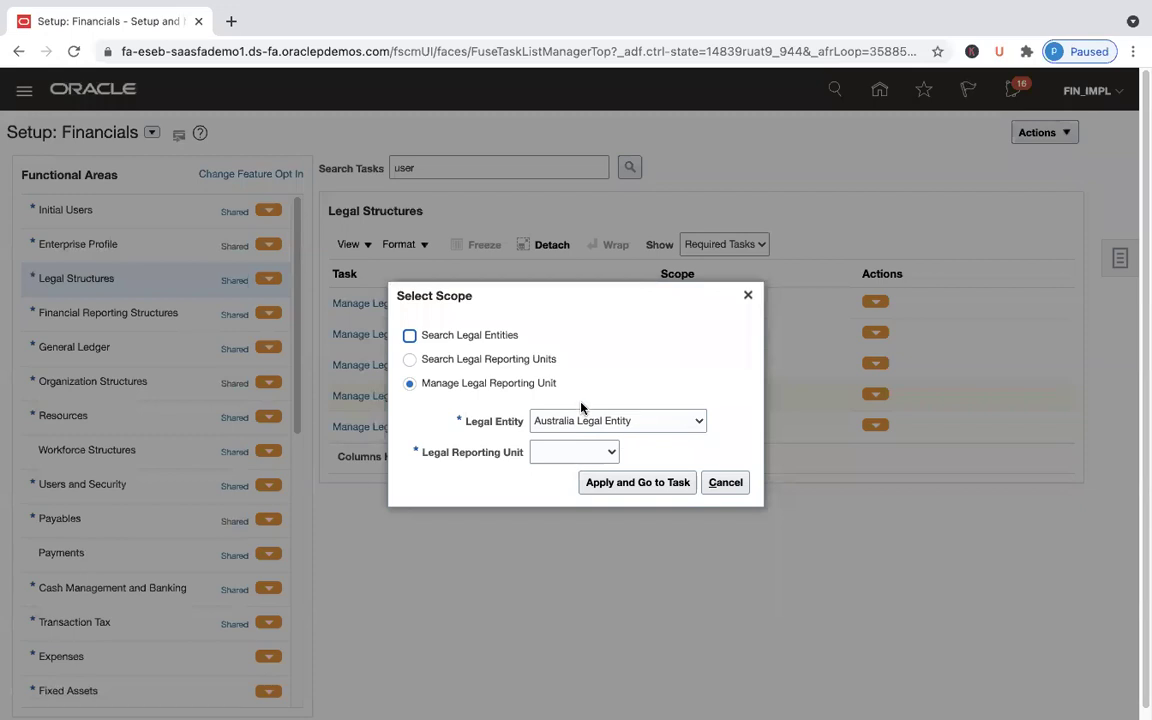
left_click(612, 452)
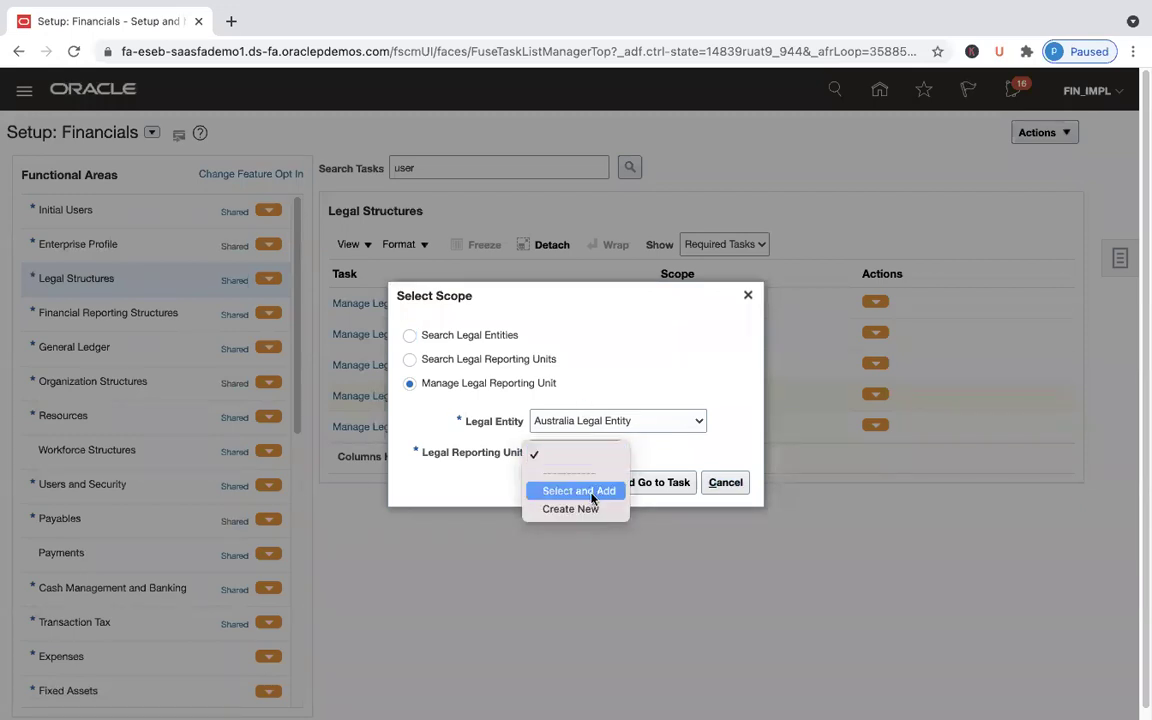
left_click(748, 482)
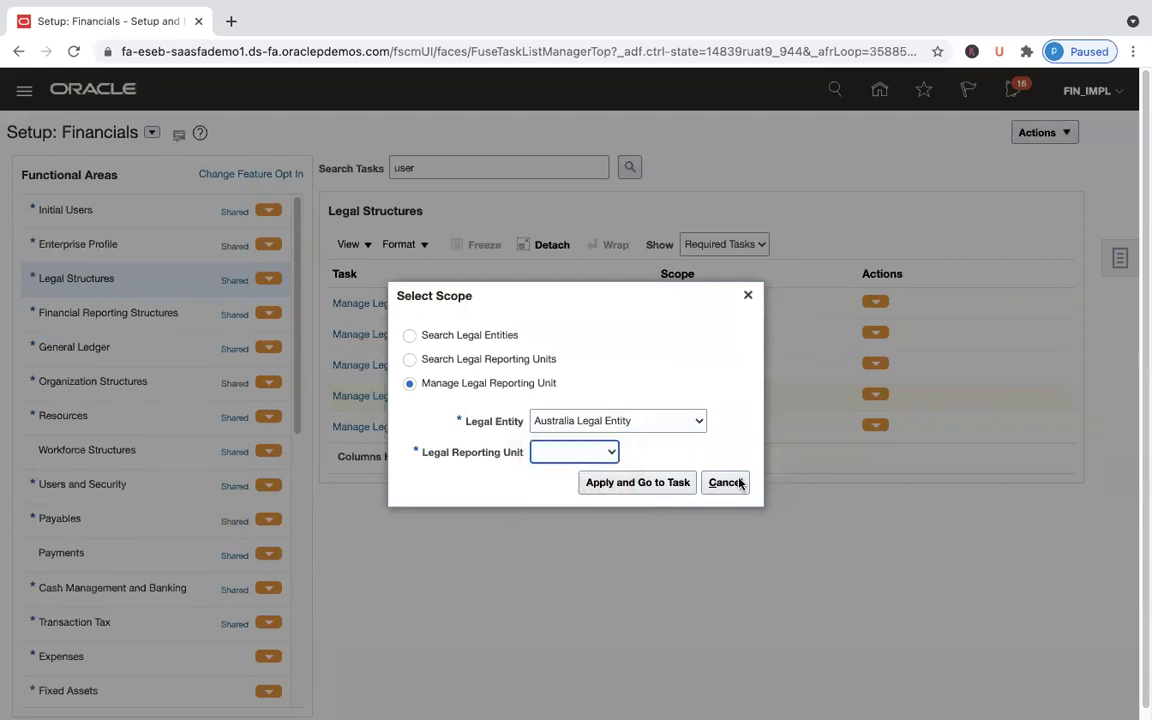
left_click(745, 483)
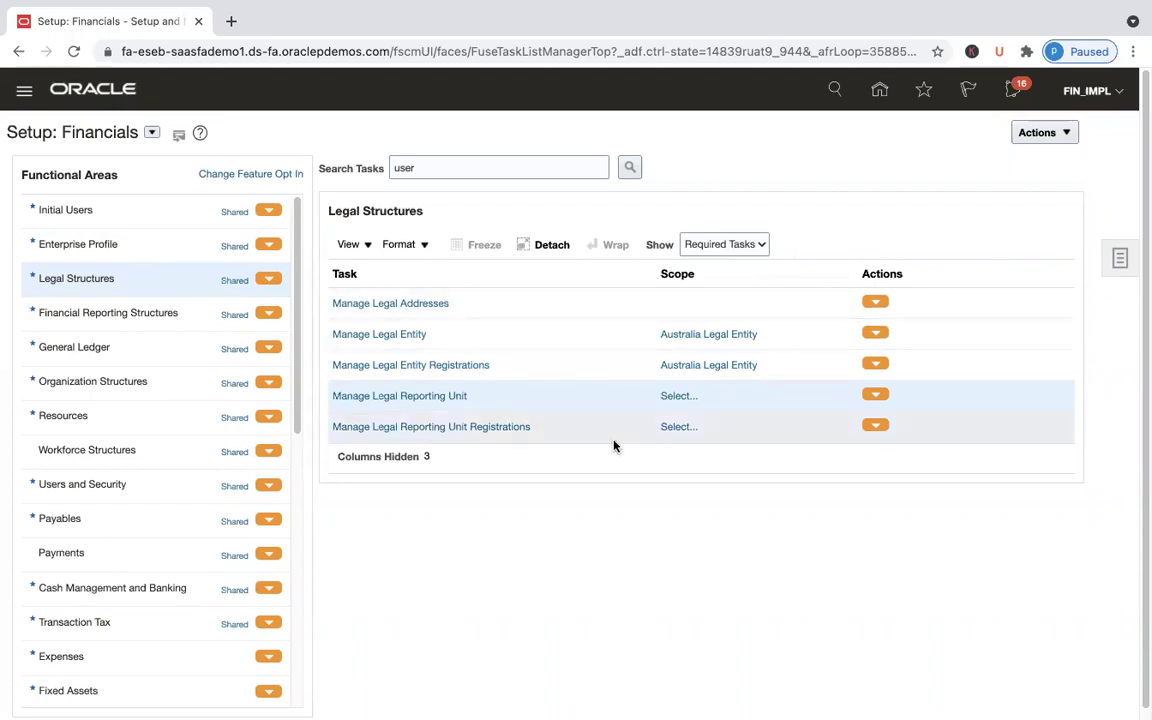
Step: Change the Legal Structures Show filter from Required Tasks to All Tasks
left_click(757, 243)
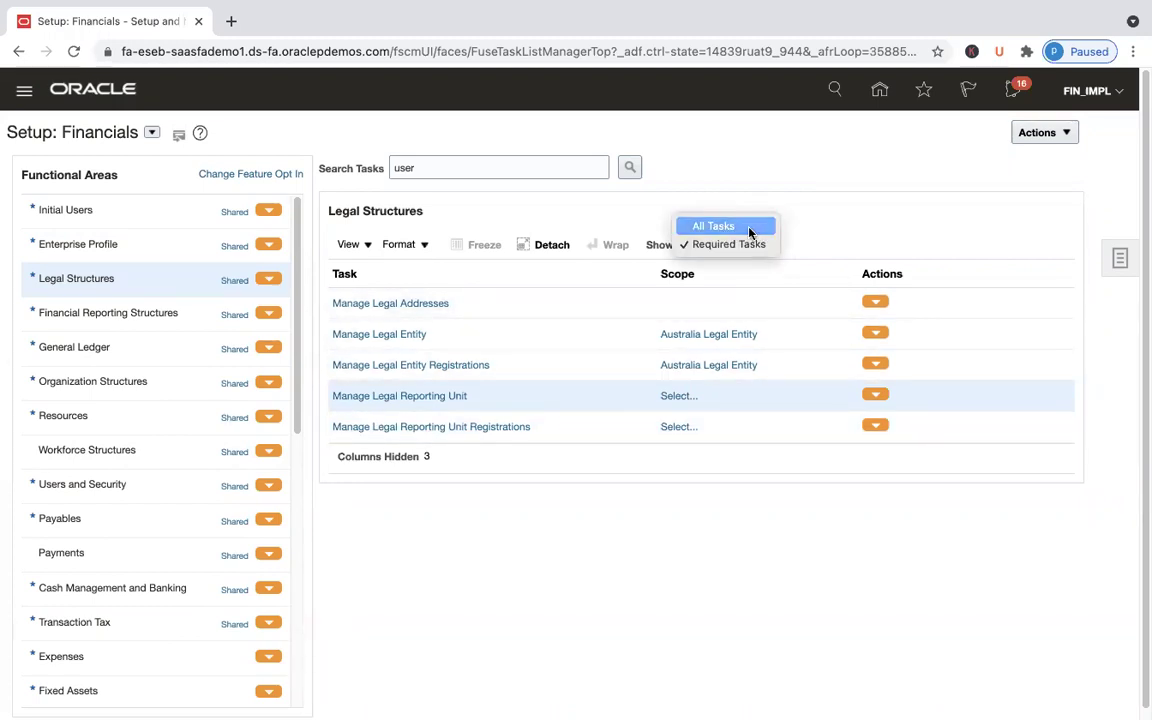
left_click(749, 229)
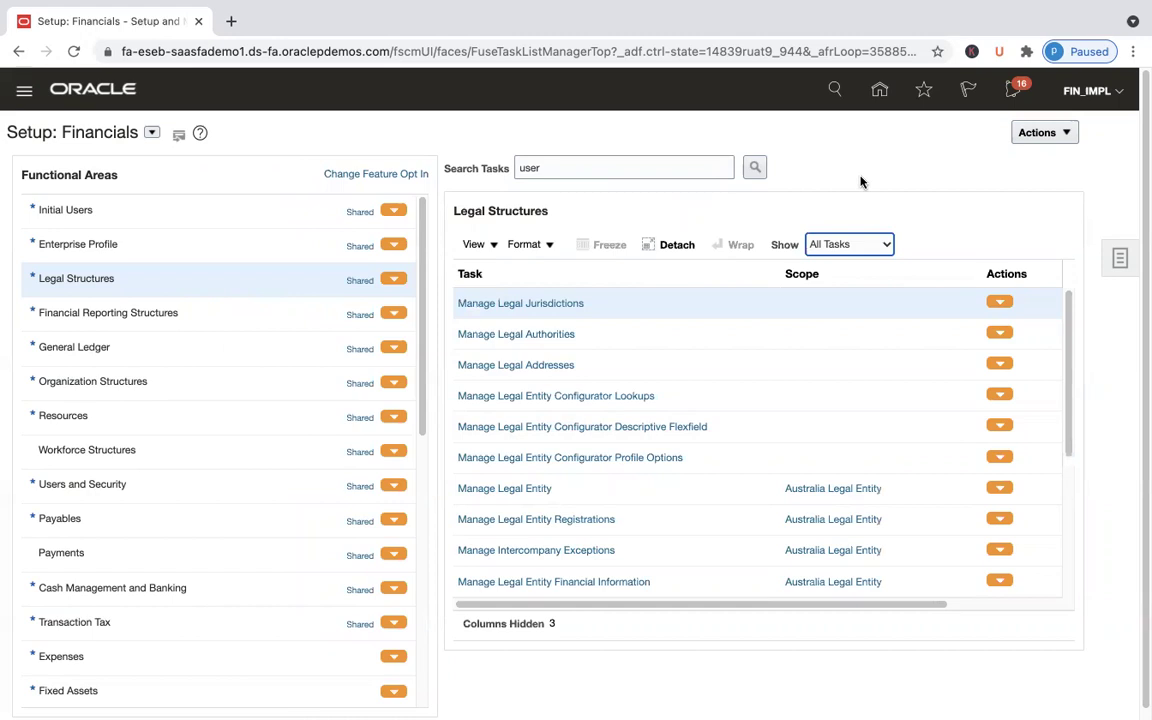
key("super+Tab")
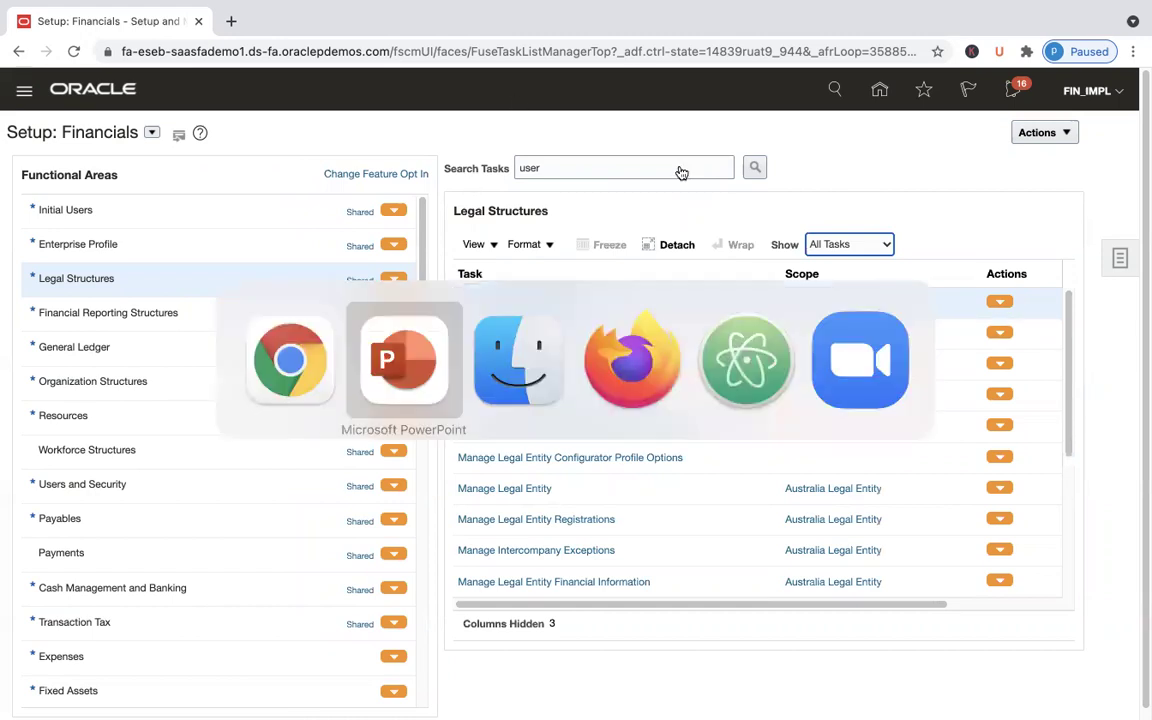
key("super+Tab")
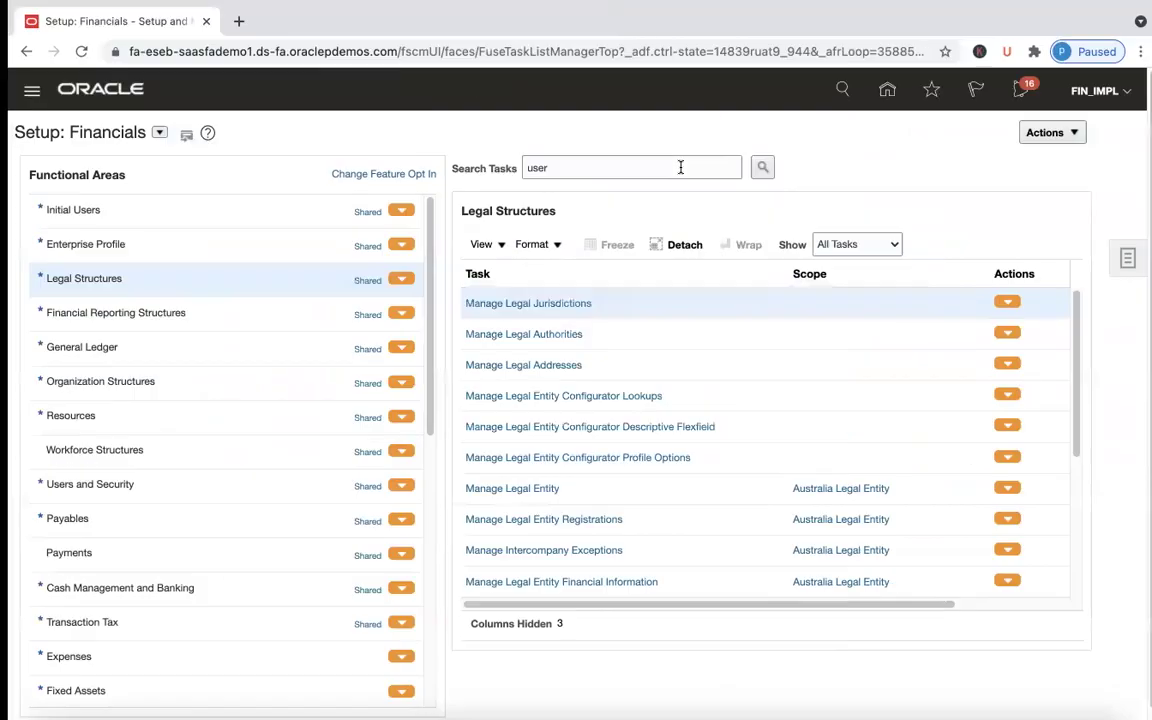
key("super+Tab")
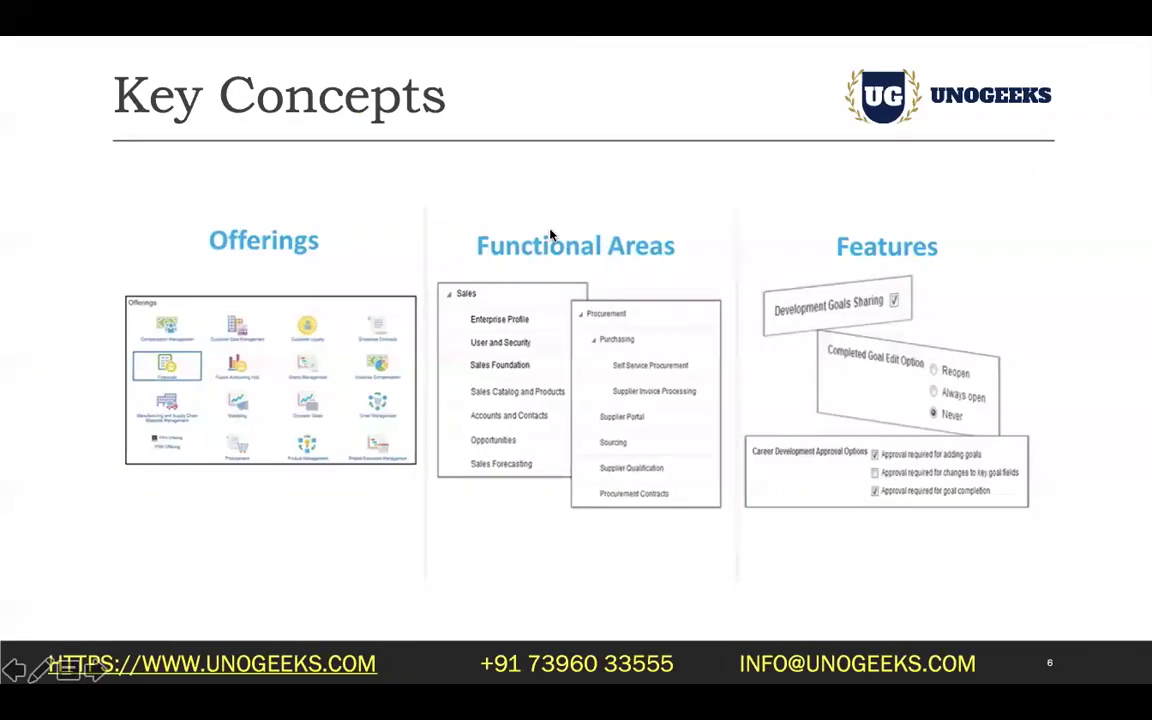
key("super+Tab")
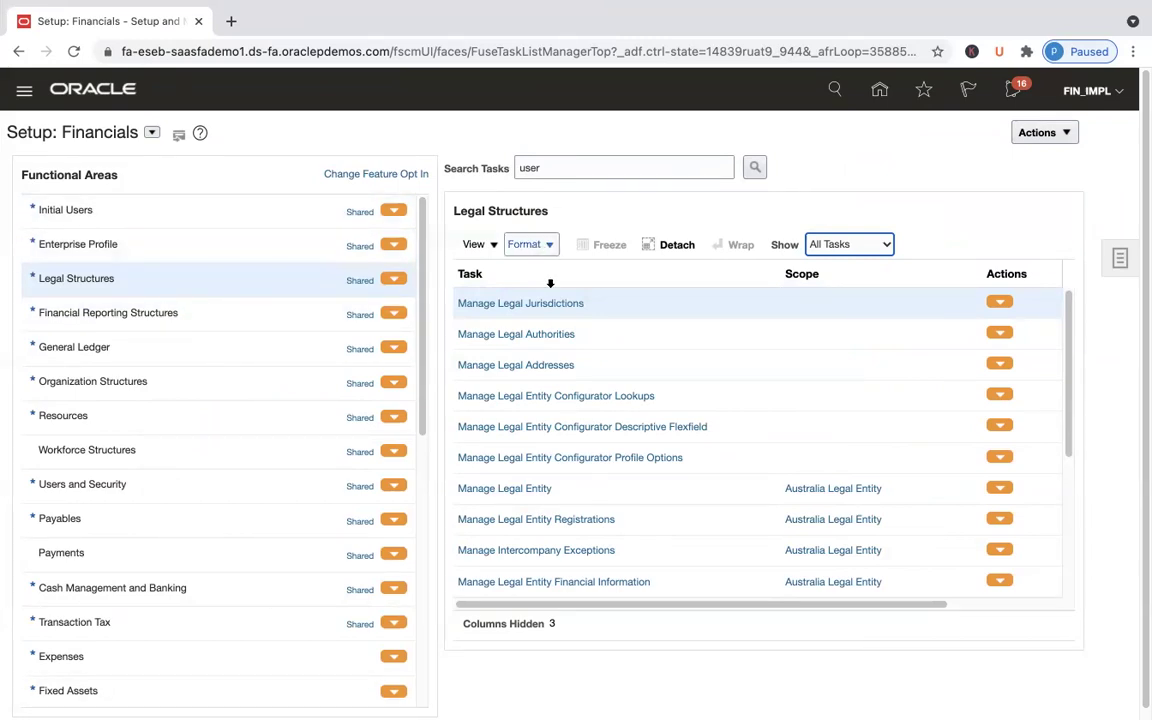
Step: Switch the Show filter back to Required Tasks
left_click(877, 246)
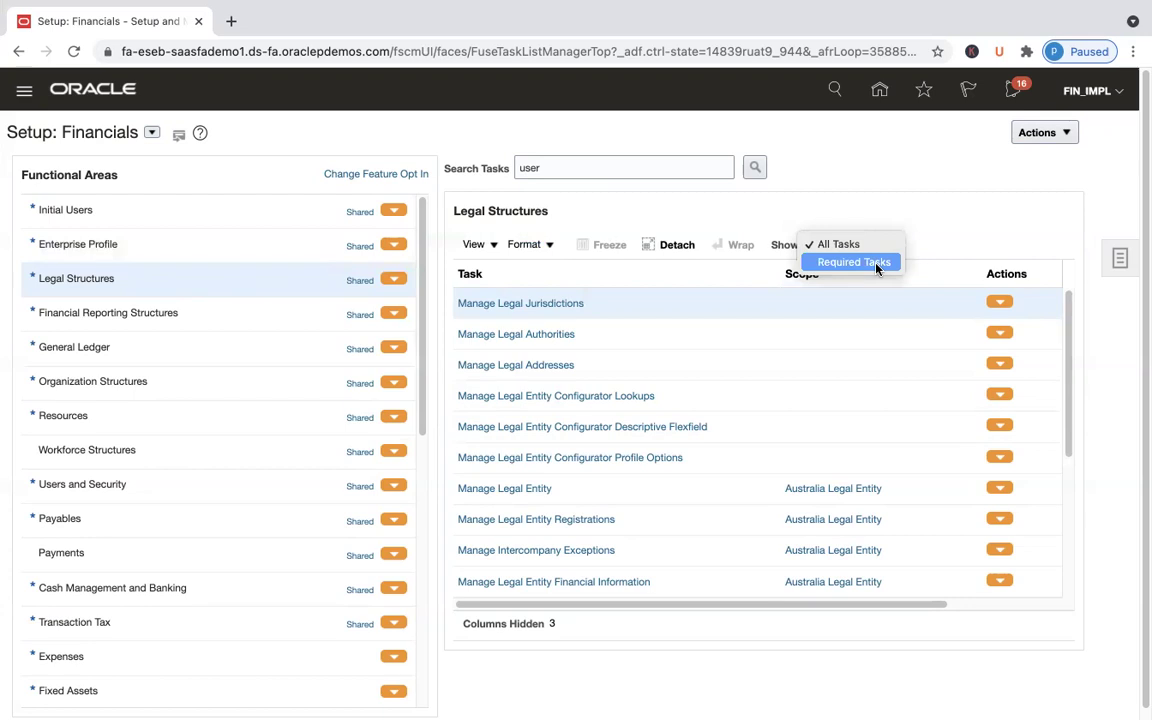
left_click(874, 262)
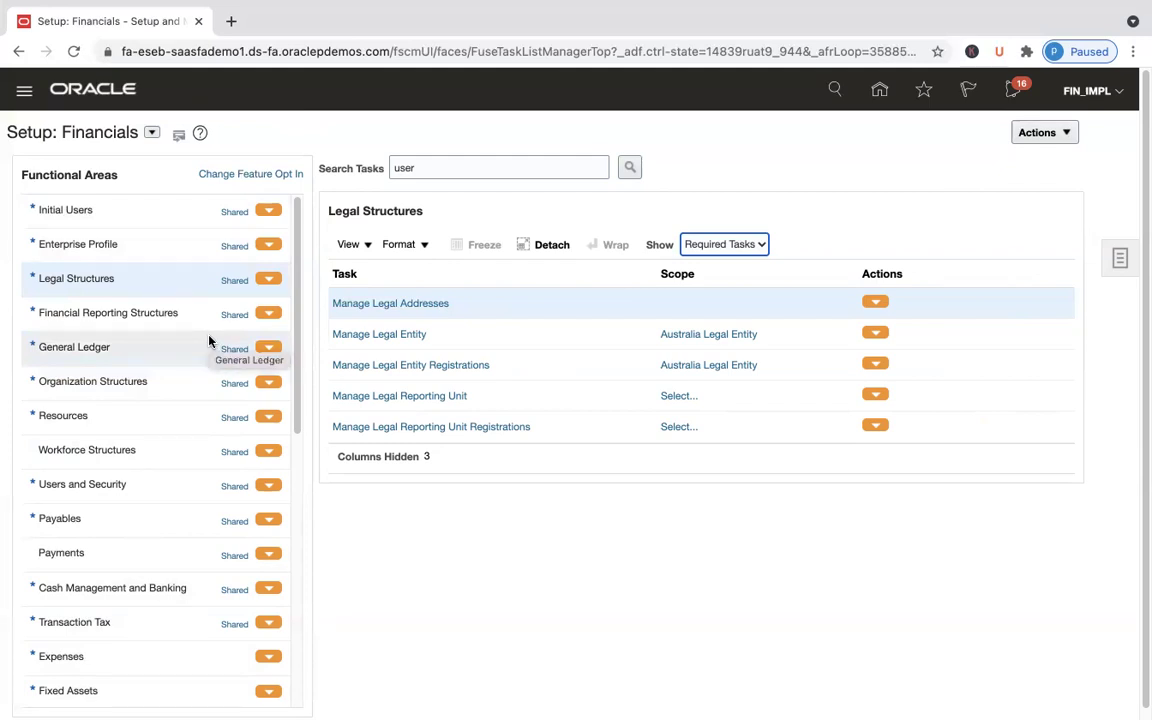
Step: Display the General Ledger required tasks and expand the Tasks panel
left_click(143, 358)
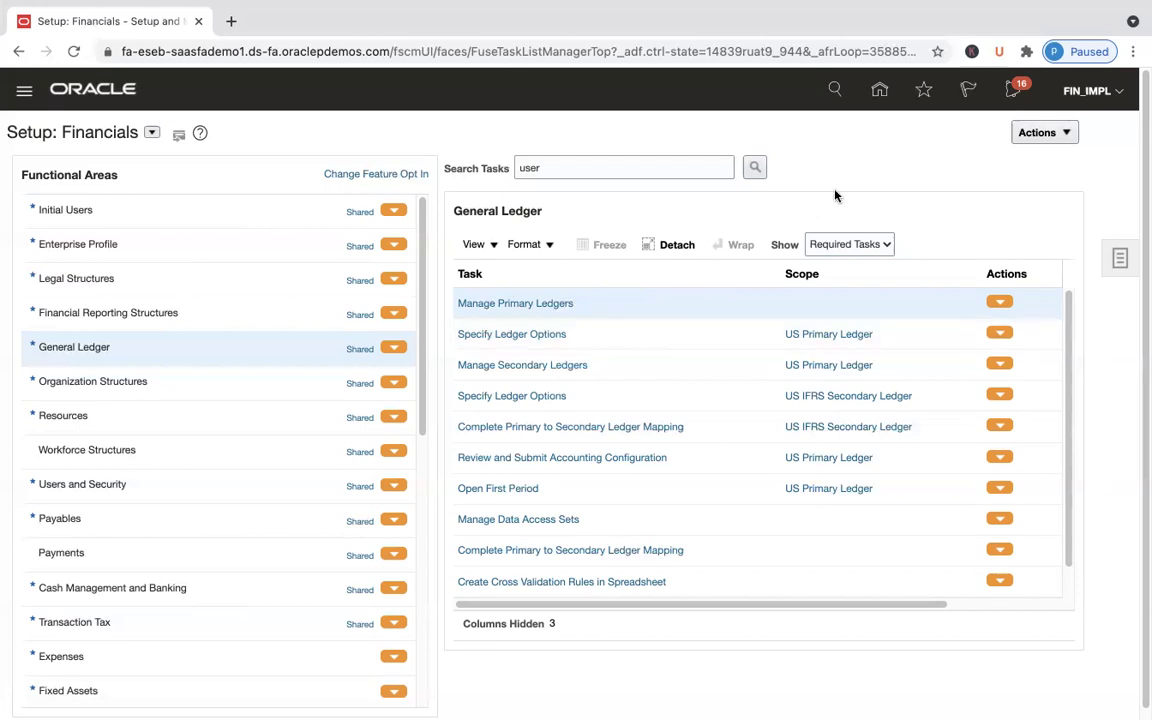
left_click(1119, 259)
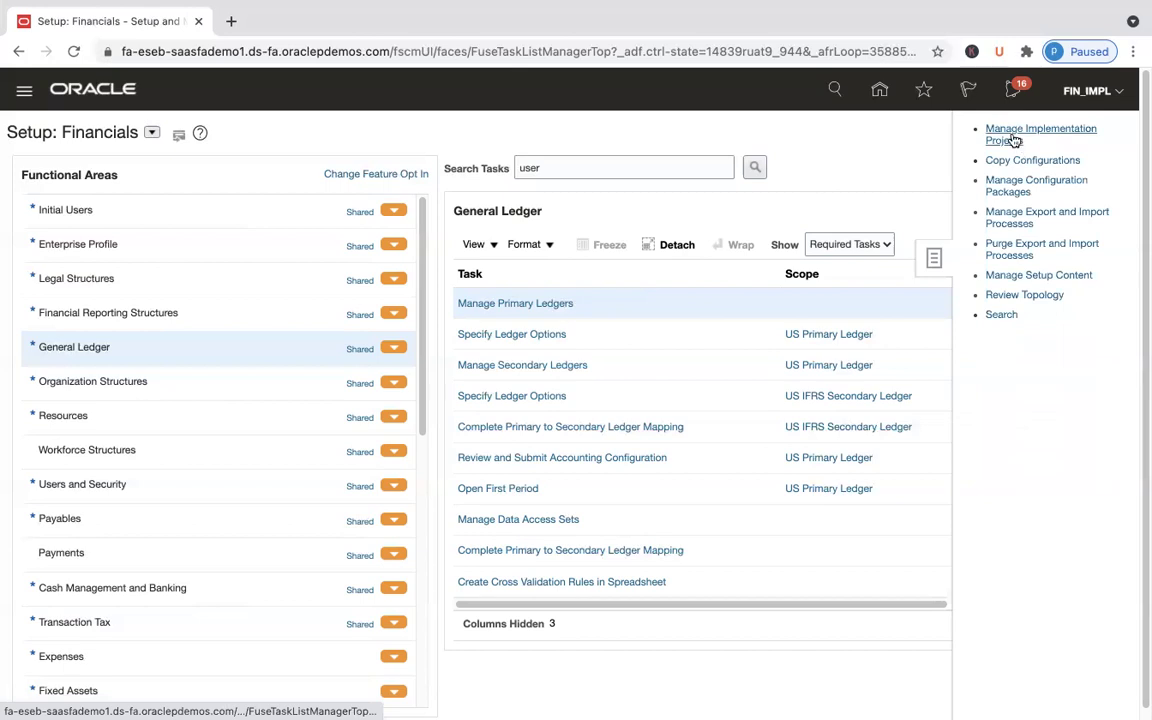
Step: Create a new implementation project named UG_FIN_IMPL_PROJ, letting Code and Description auto-fill
left_click(1013, 138)
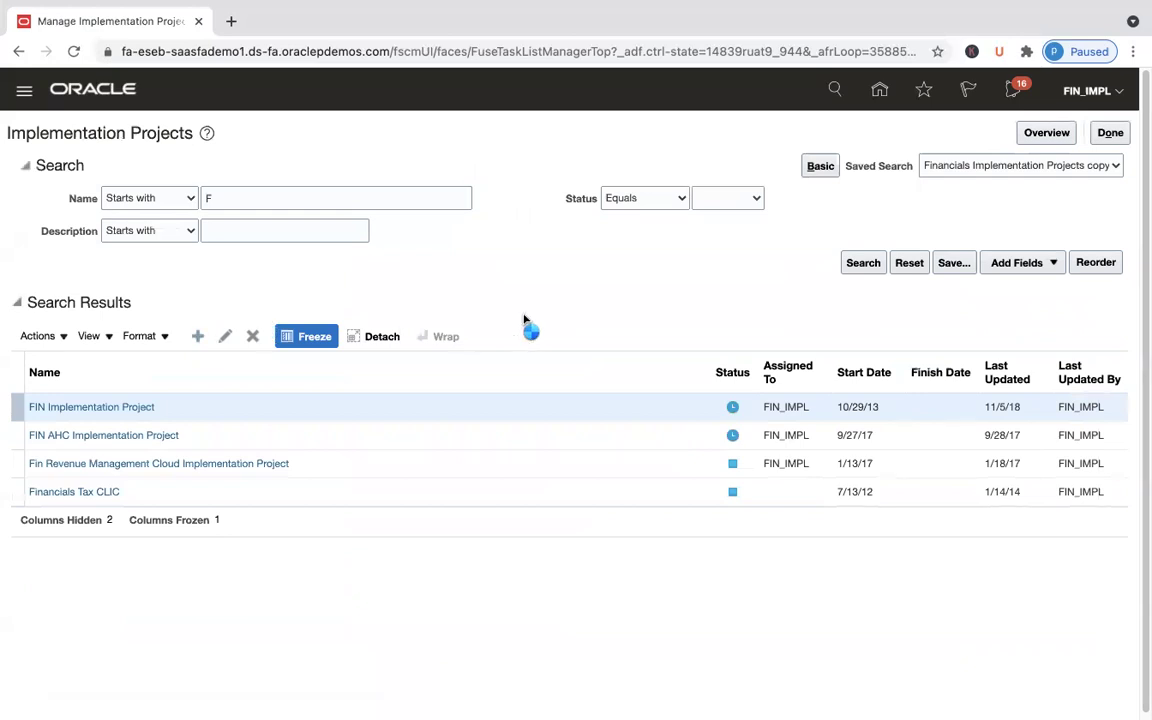
left_click(255, 172)
key("super+a")
key("BackSpace")
type("UG")
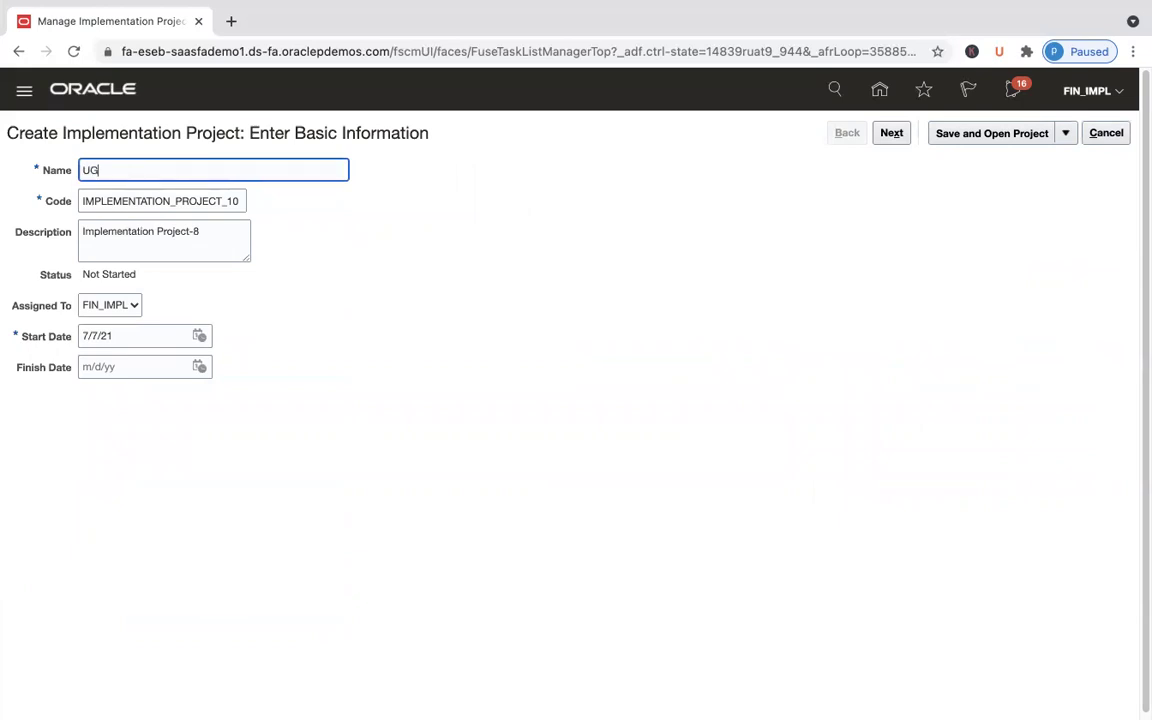
type("_FIN_")
type("IMPL_PROJ")
key("Tab")
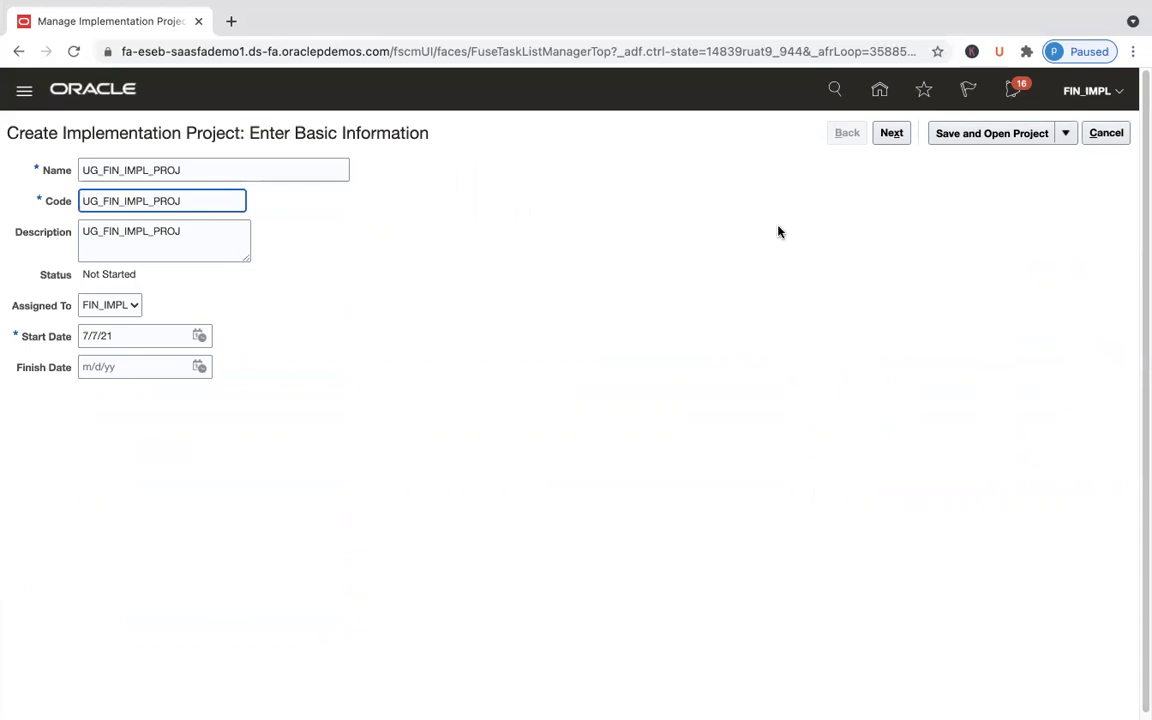
Step: Include the Financials offering and expand it to show its child offerings
left_click(893, 134)
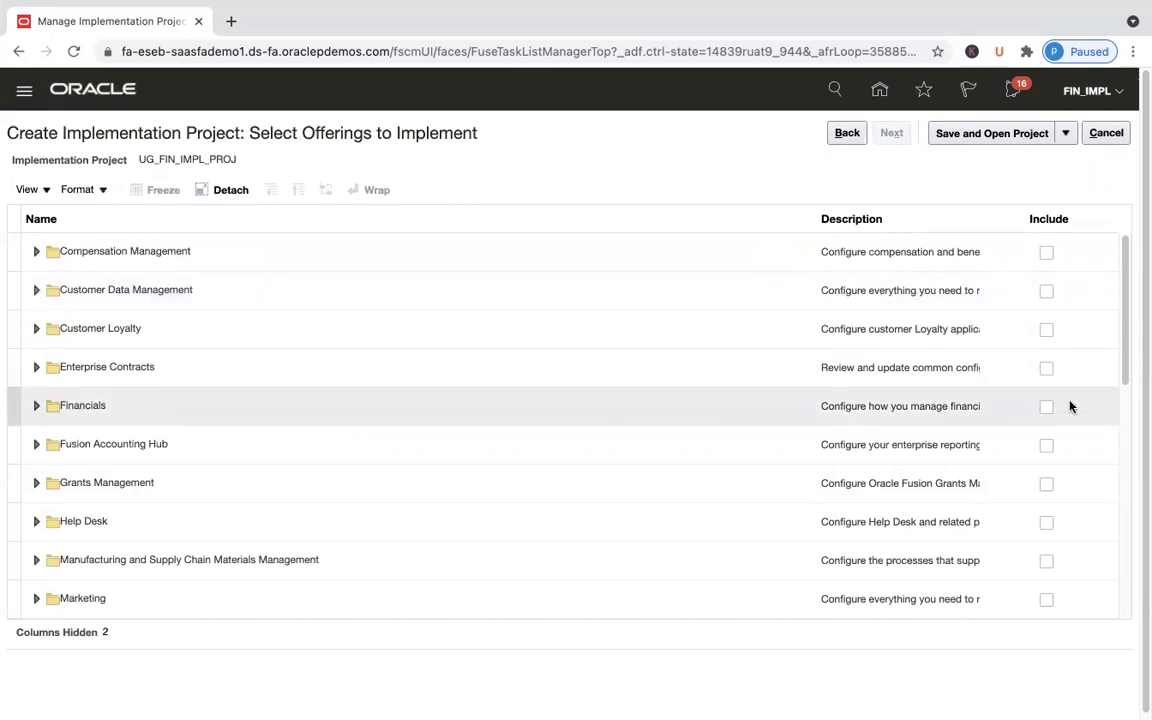
left_click(1047, 408)
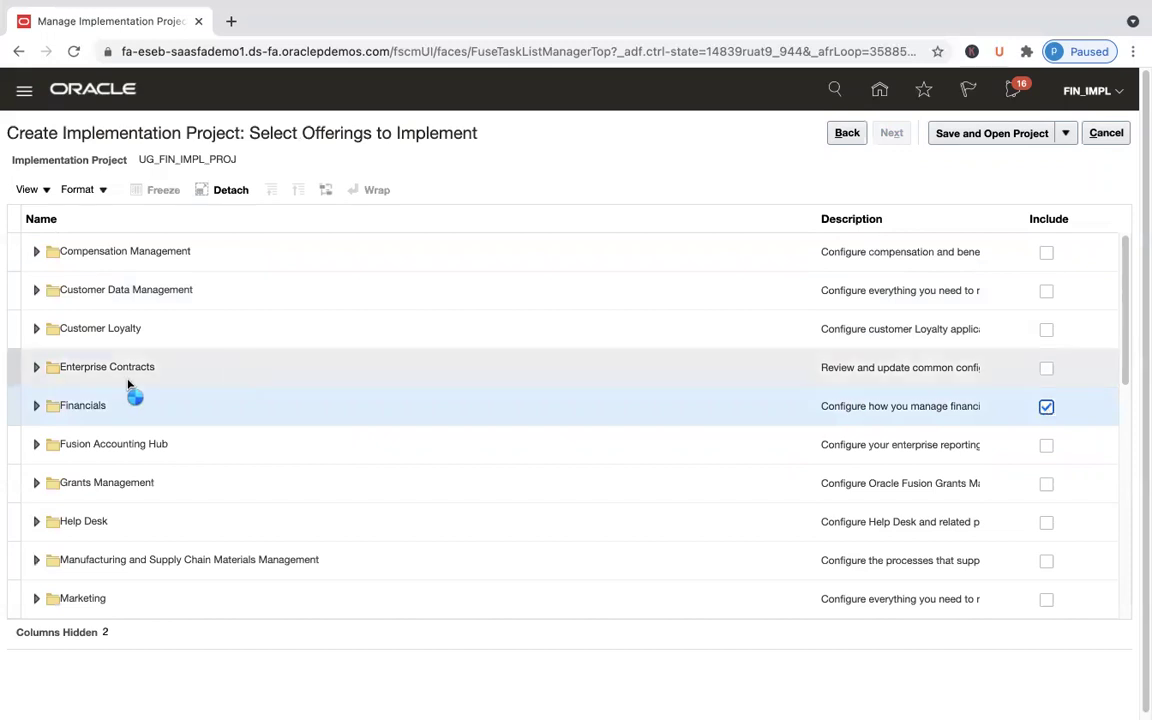
left_click(40, 407)
left_click(40, 408)
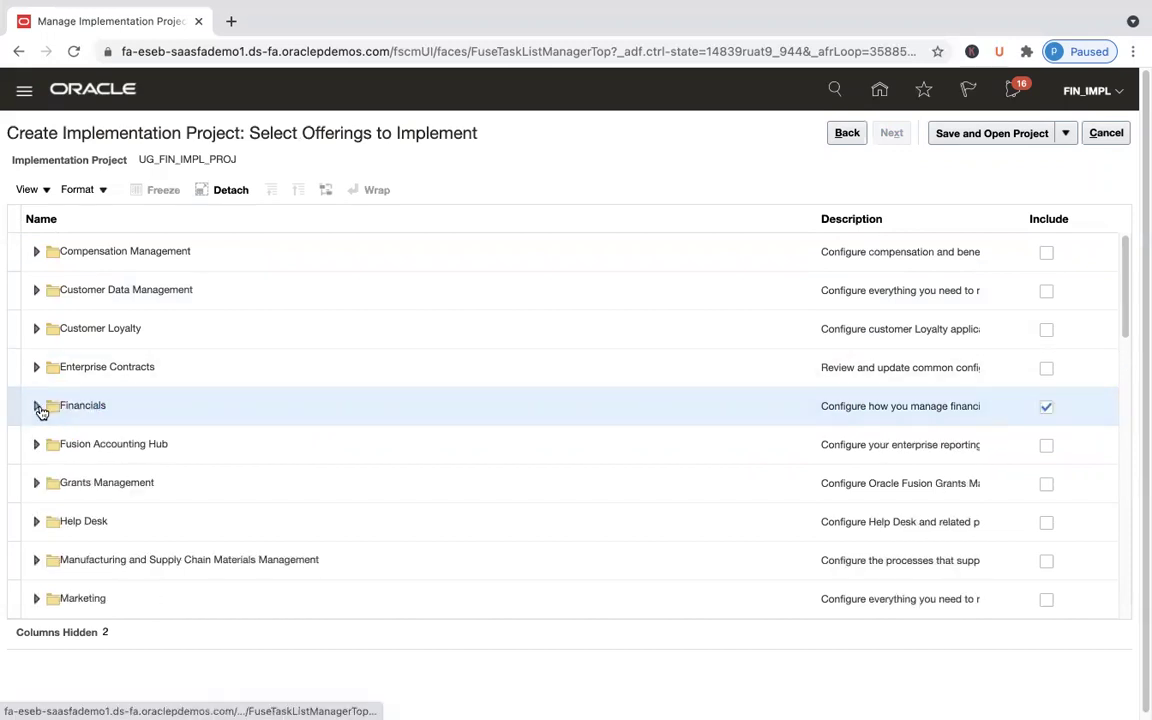
left_click(40, 408)
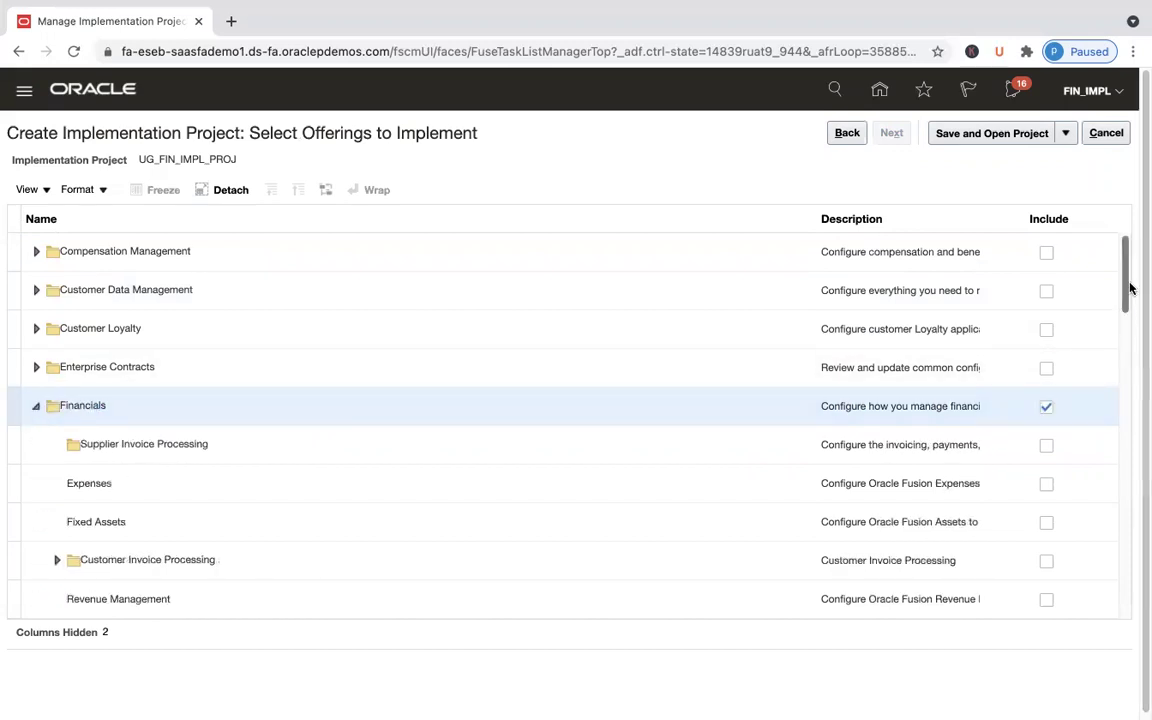
left_click_drag(1127, 289, 1134, 318)
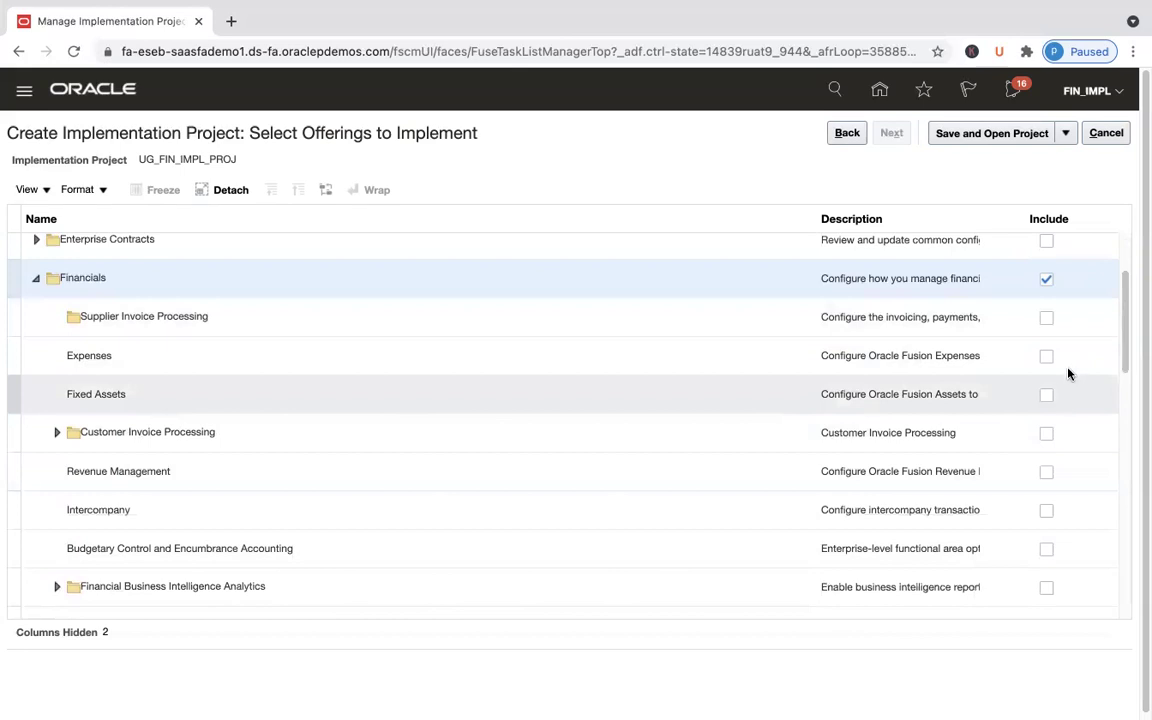
Step: Also include Supplier Invoice Processing and Customer Invoice Processing, then save and open the project
left_click(1047, 318)
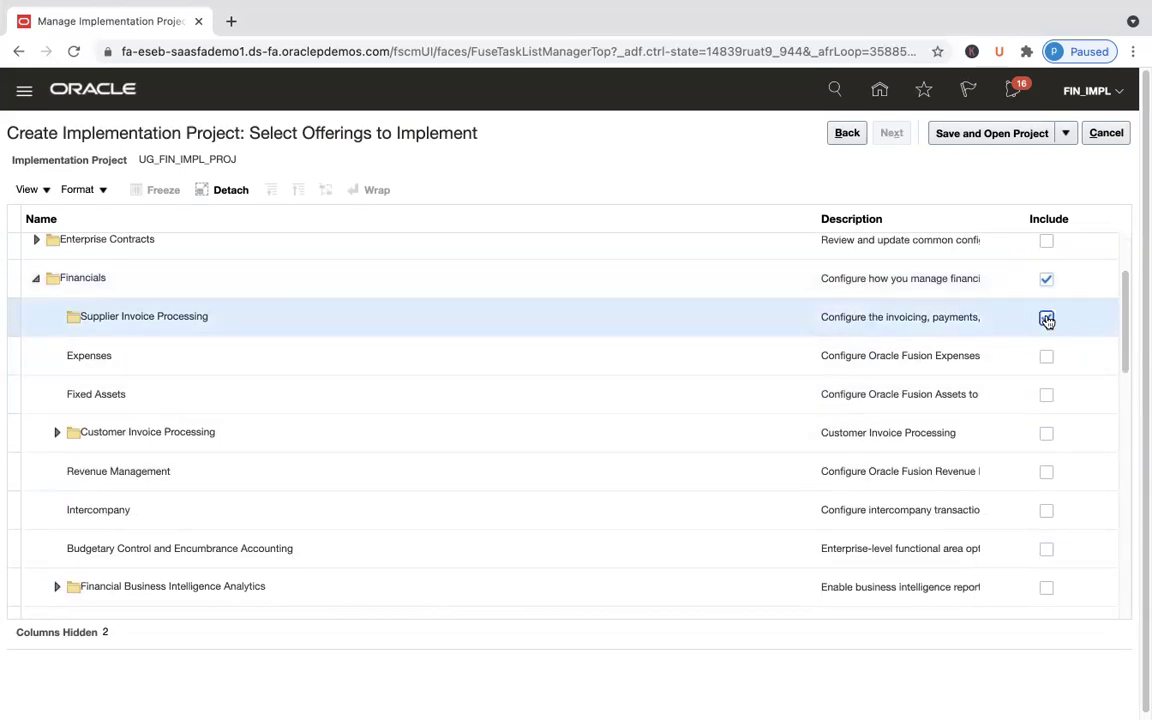
left_click(1047, 435)
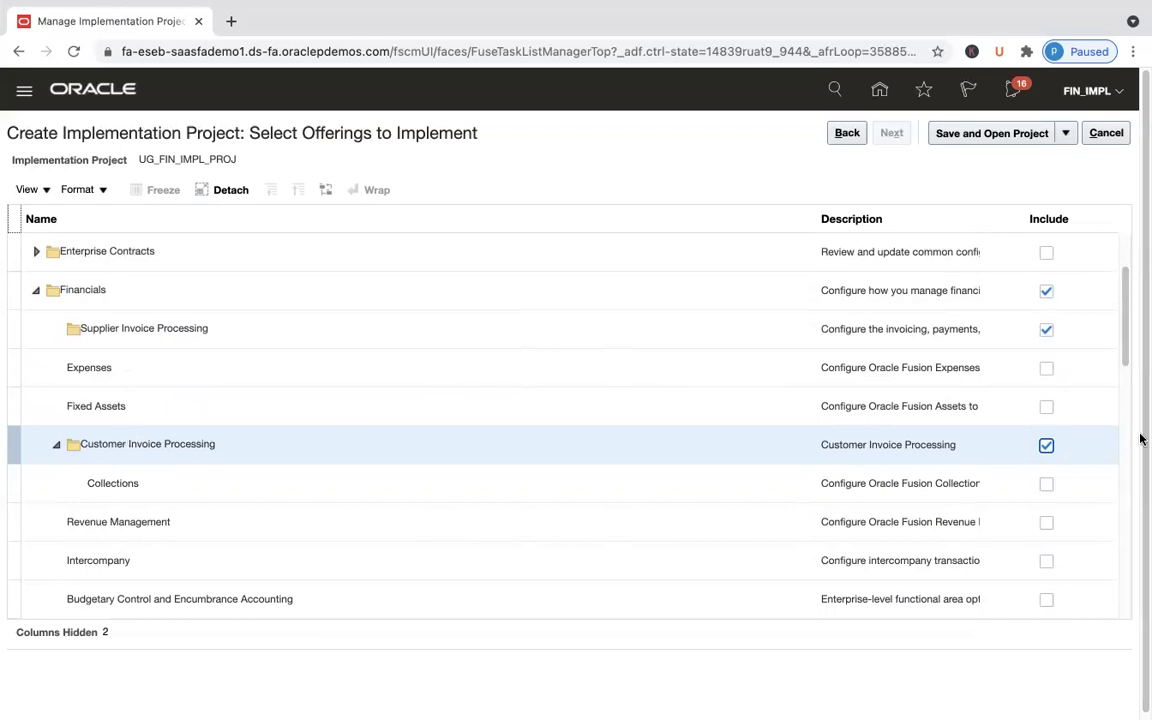
left_click_drag(1124, 352, 1133, 295)
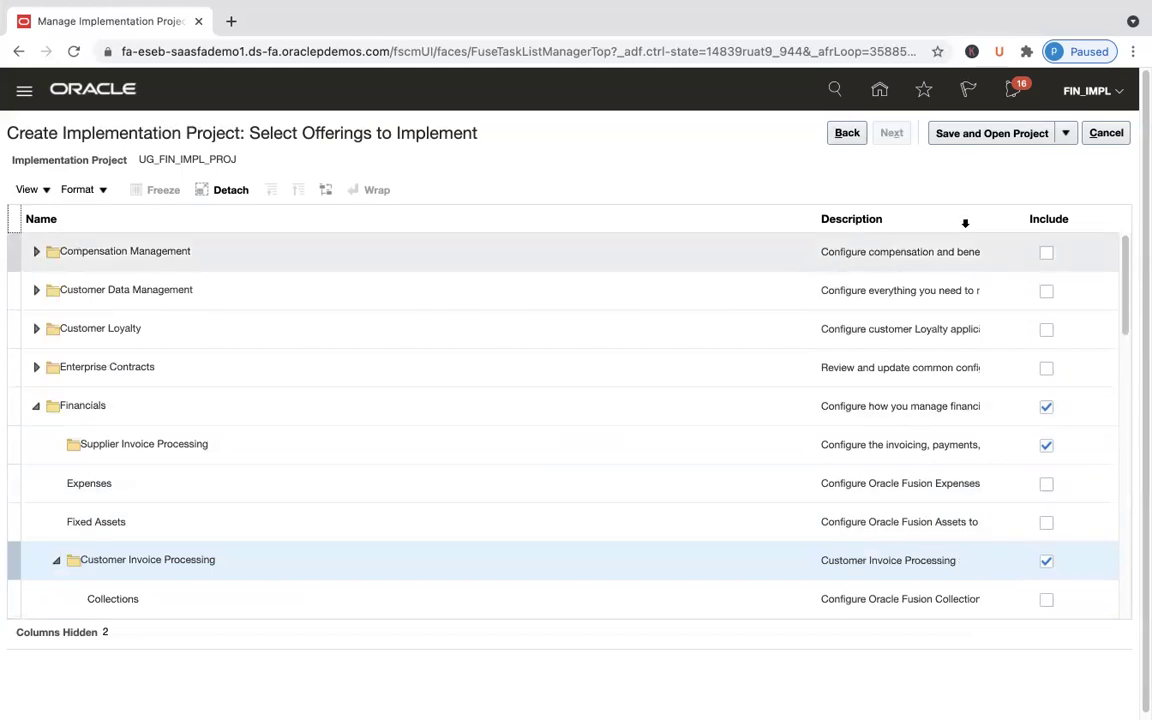
left_click(968, 135)
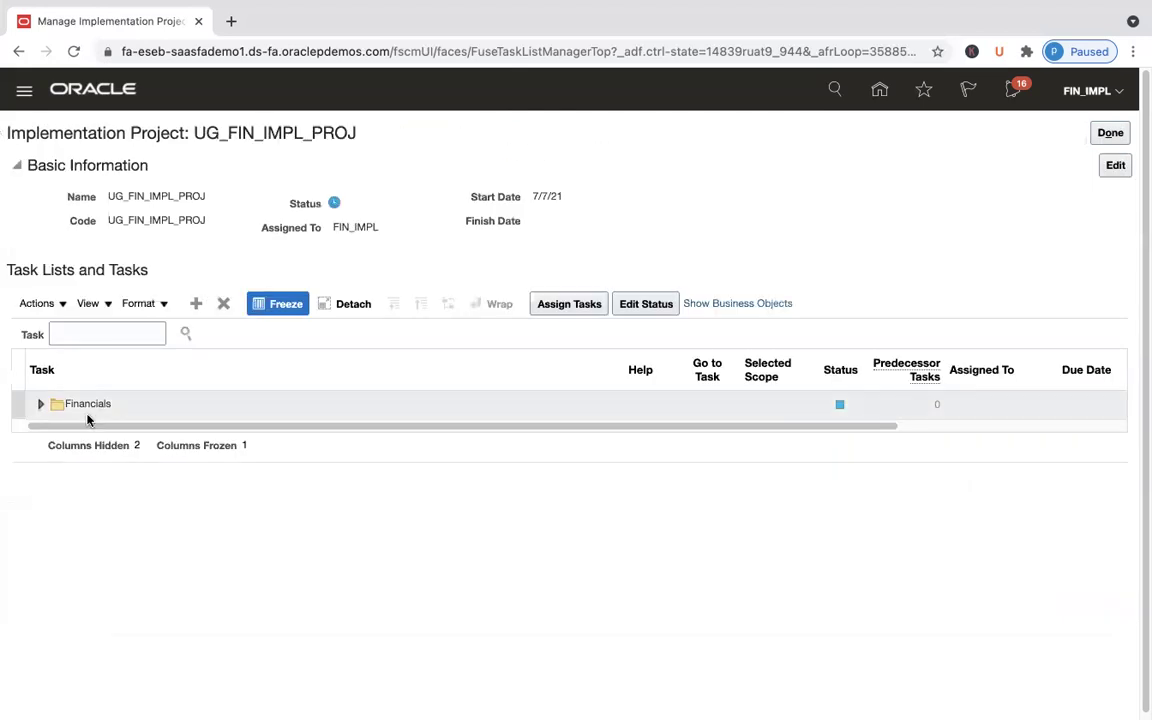
Step: Expand Financials and scroll to see tasks like Define Common Financials Configuration
left_click(42, 408)
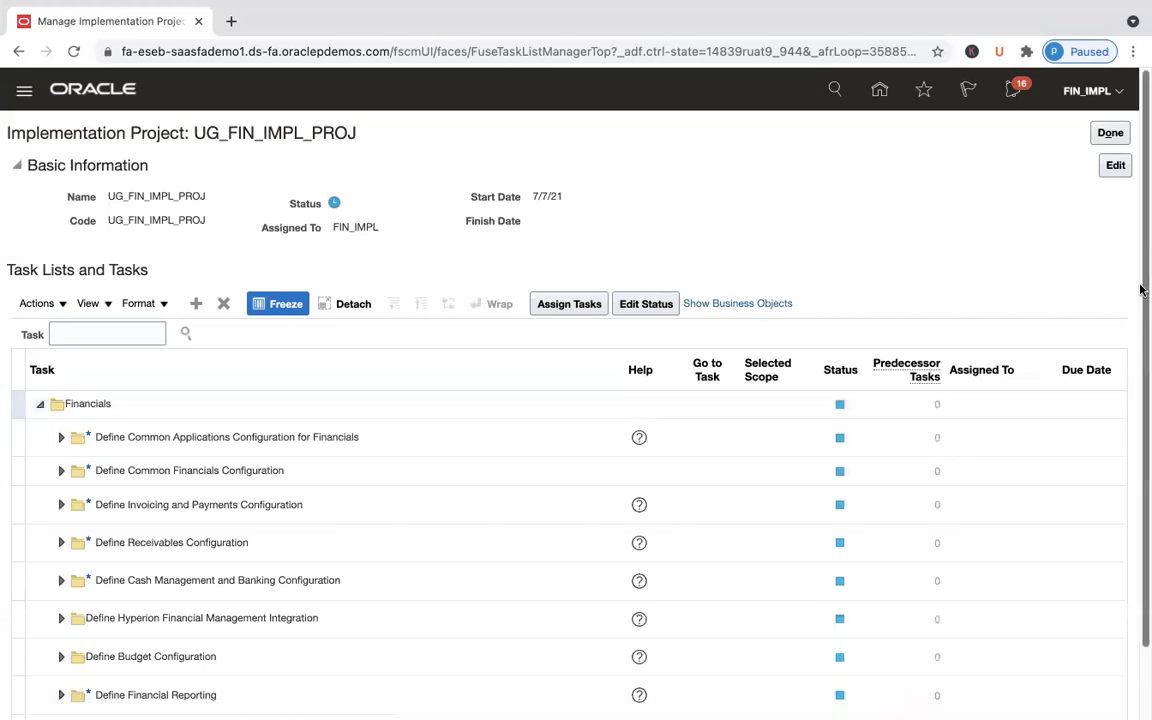
left_click_drag(1139, 285, 1141, 581)
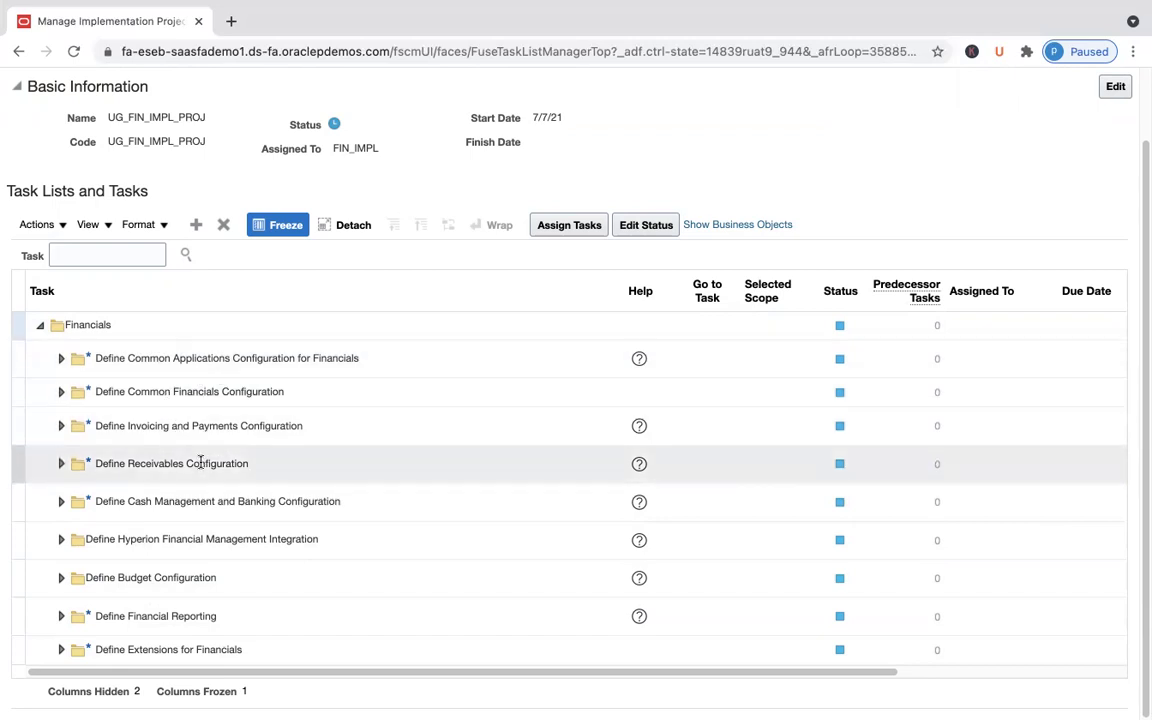
Step: Expand Define Invoicing and Payments Configuration and remove its Define Disbursements task, confirming with Yes
left_click(61, 426)
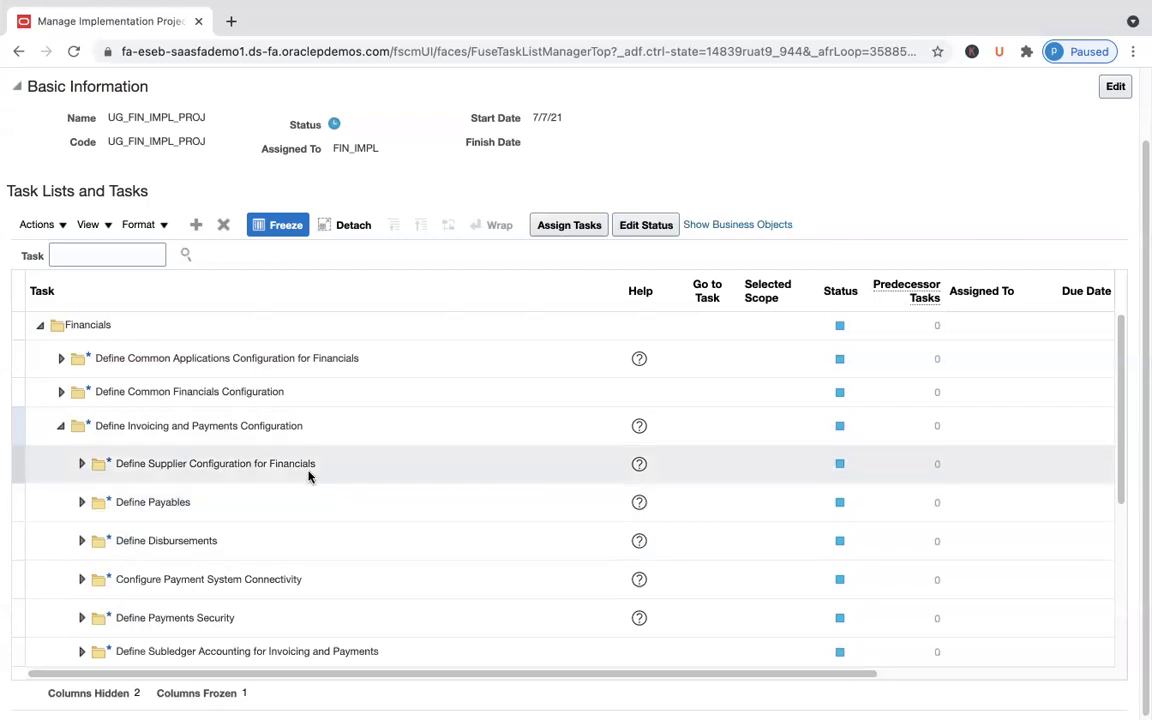
left_click(309, 474)
left_click(262, 549)
left_click(255, 628)
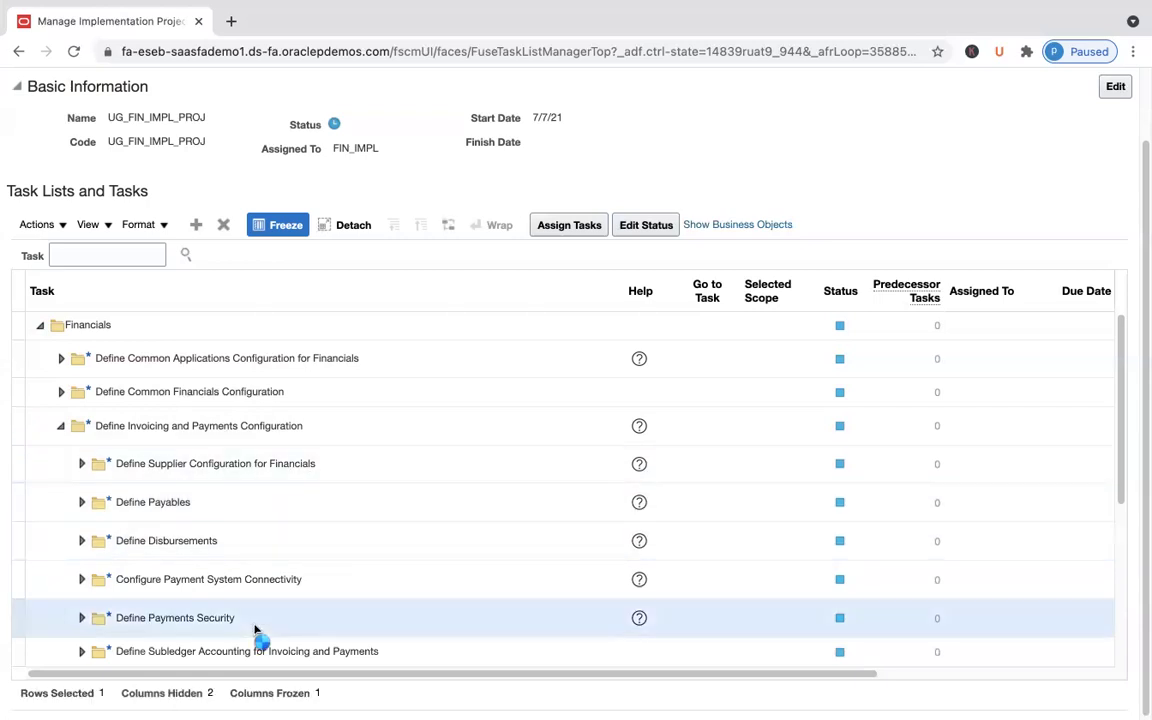
left_click(276, 540)
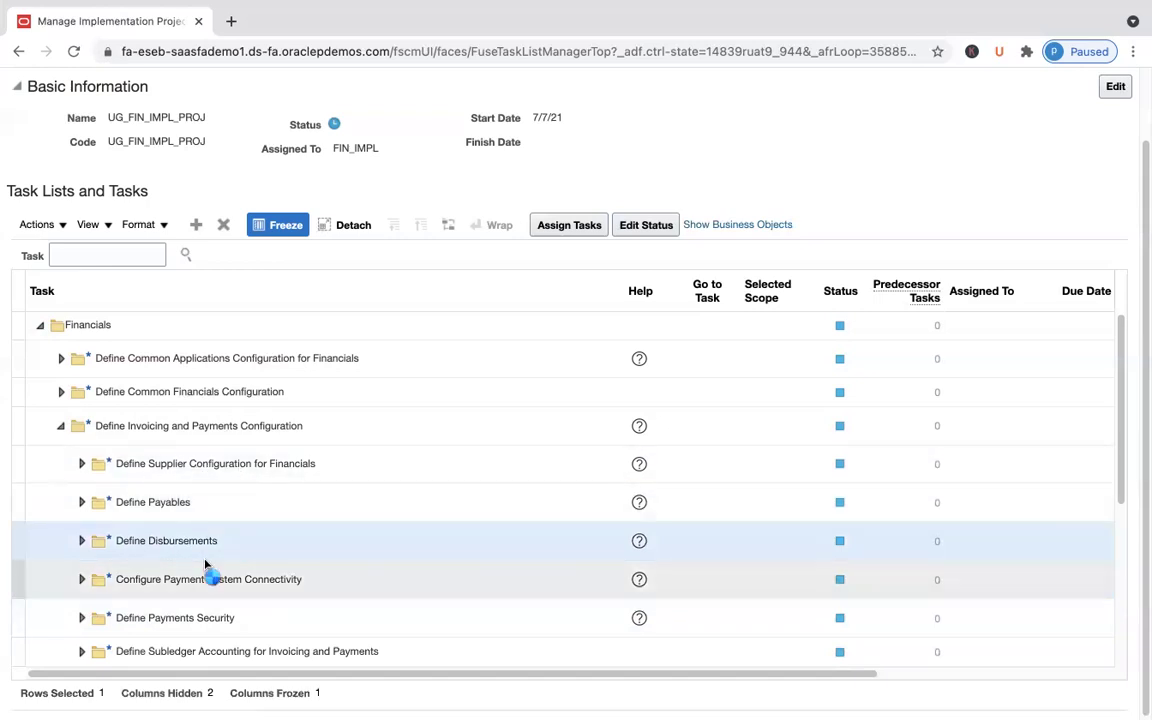
left_click(224, 225)
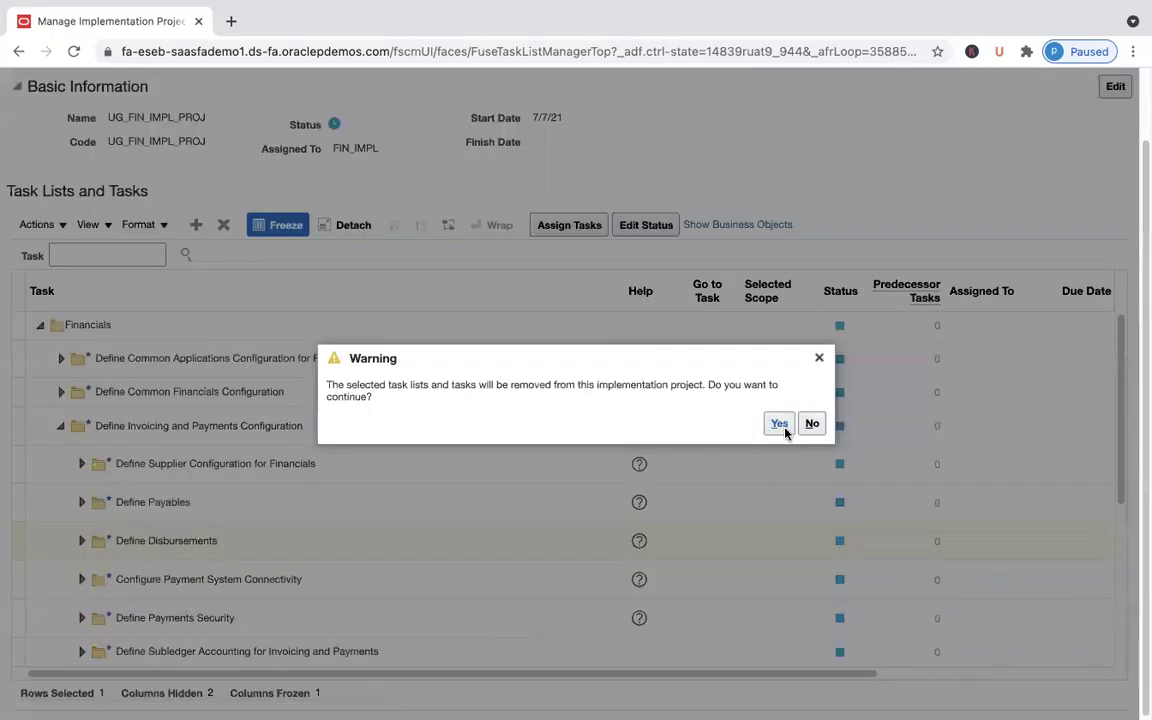
left_click(780, 425)
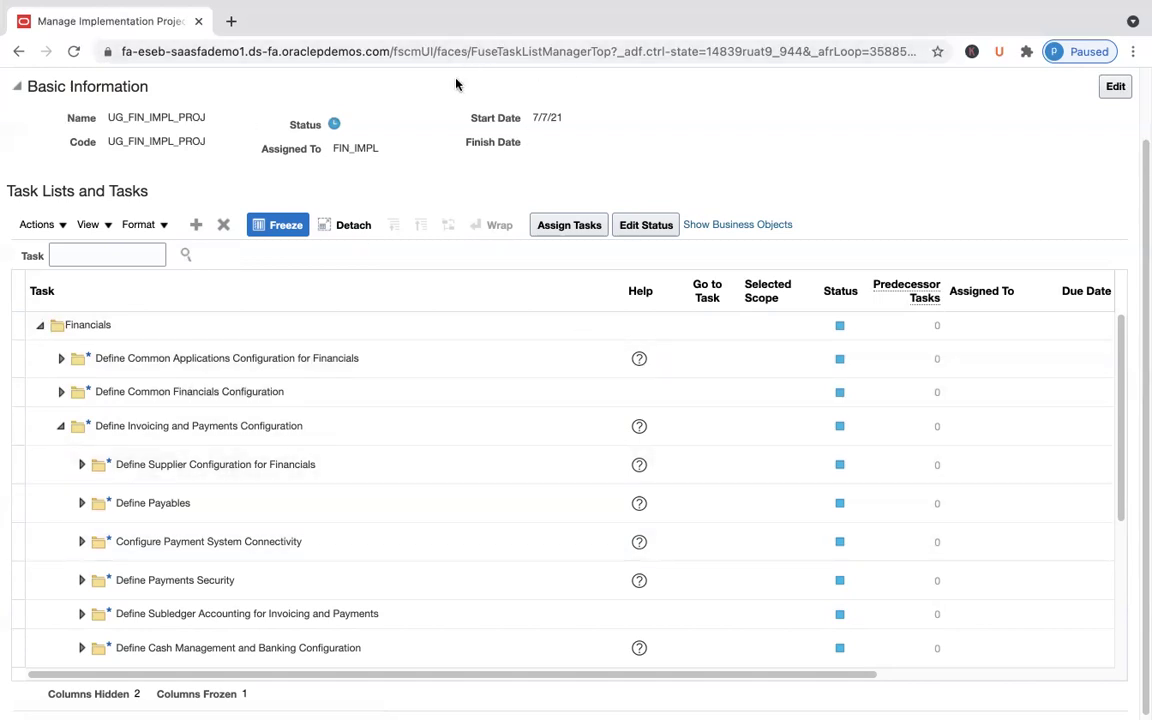
left_click(214, 330)
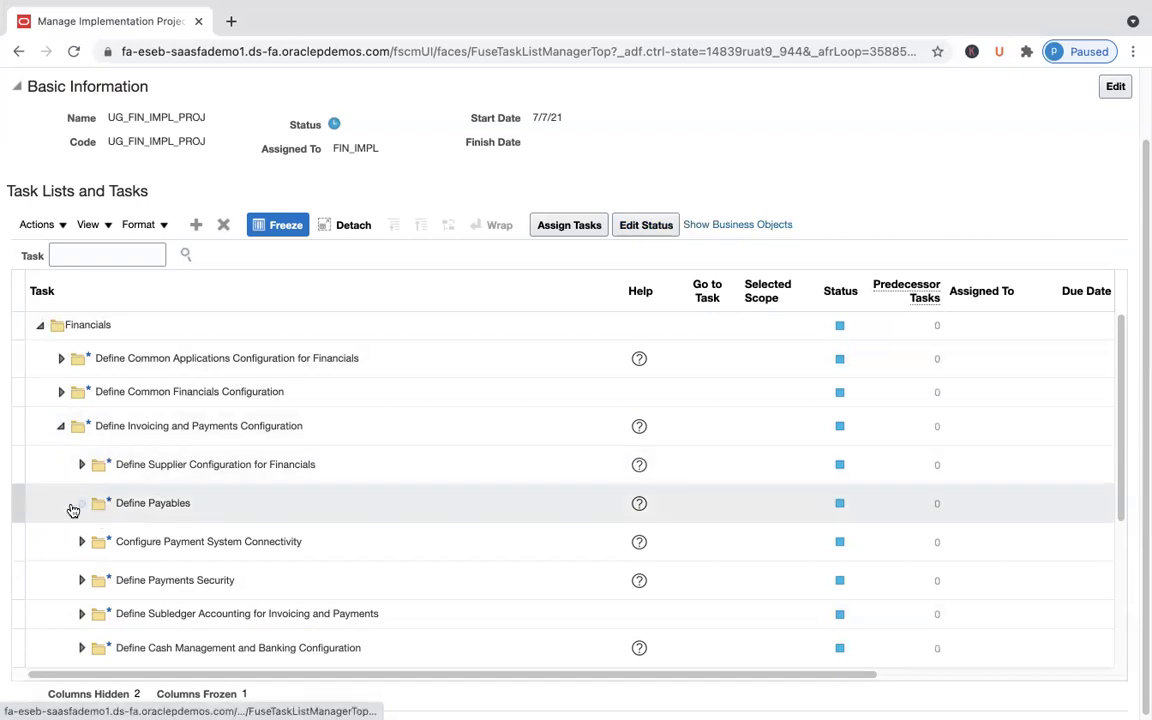
left_click(80, 504)
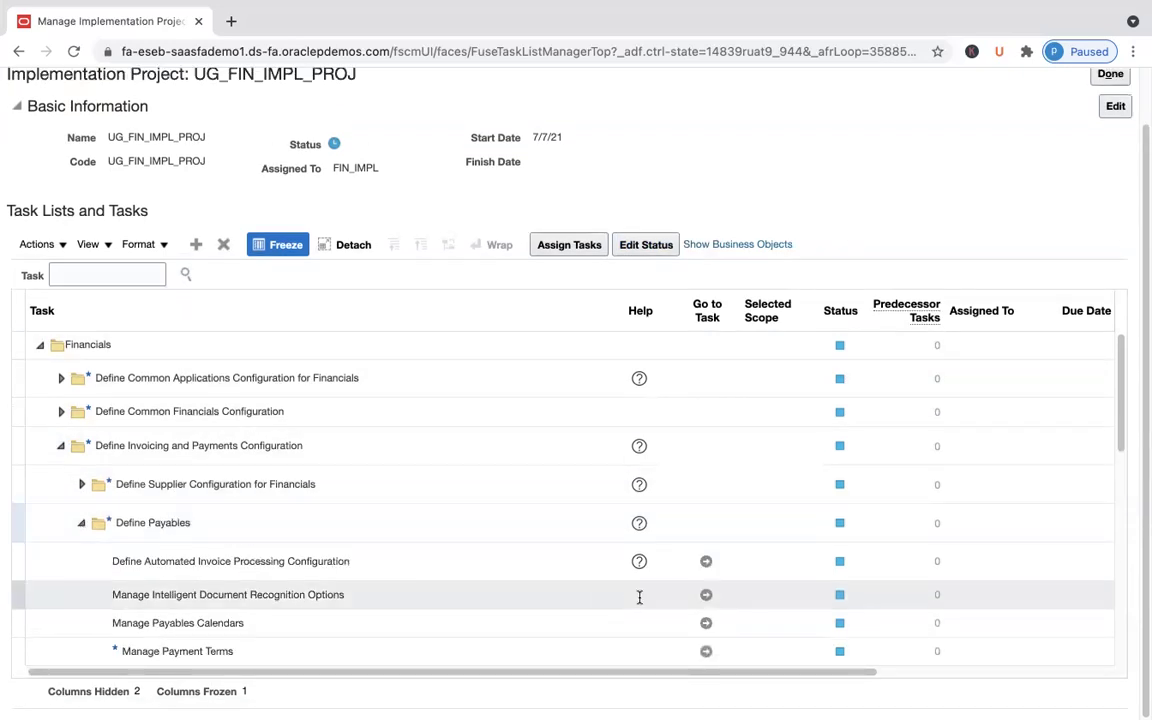
left_click(470, 563)
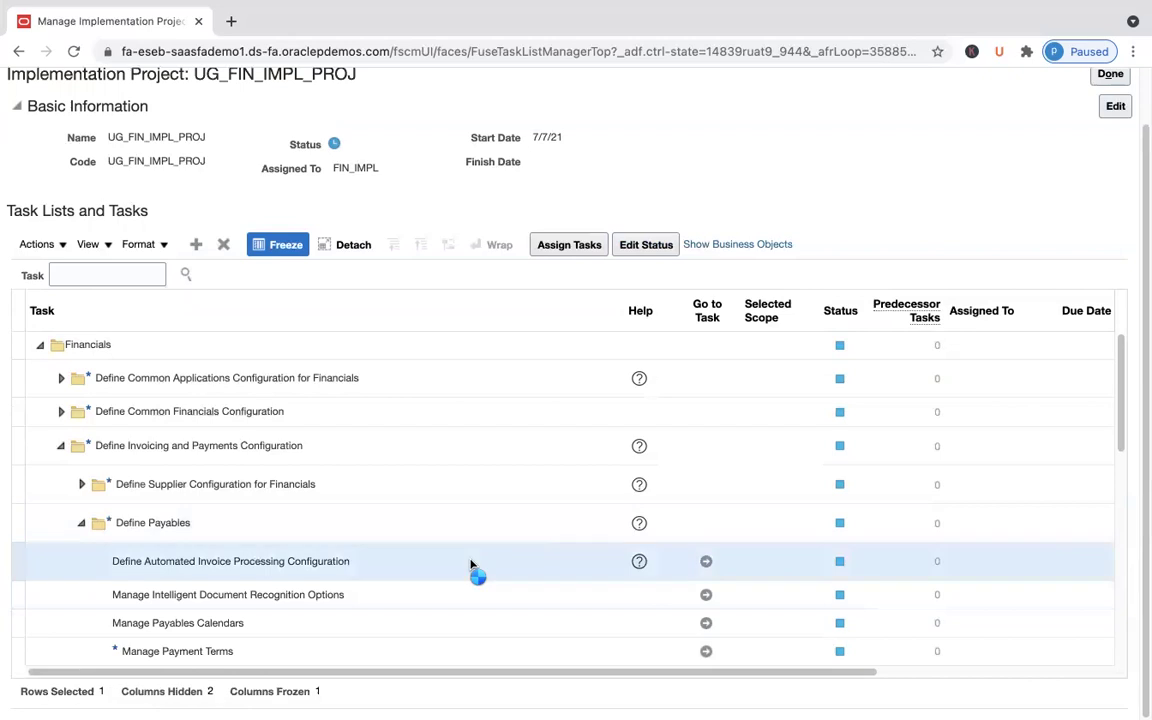
left_click(82, 523)
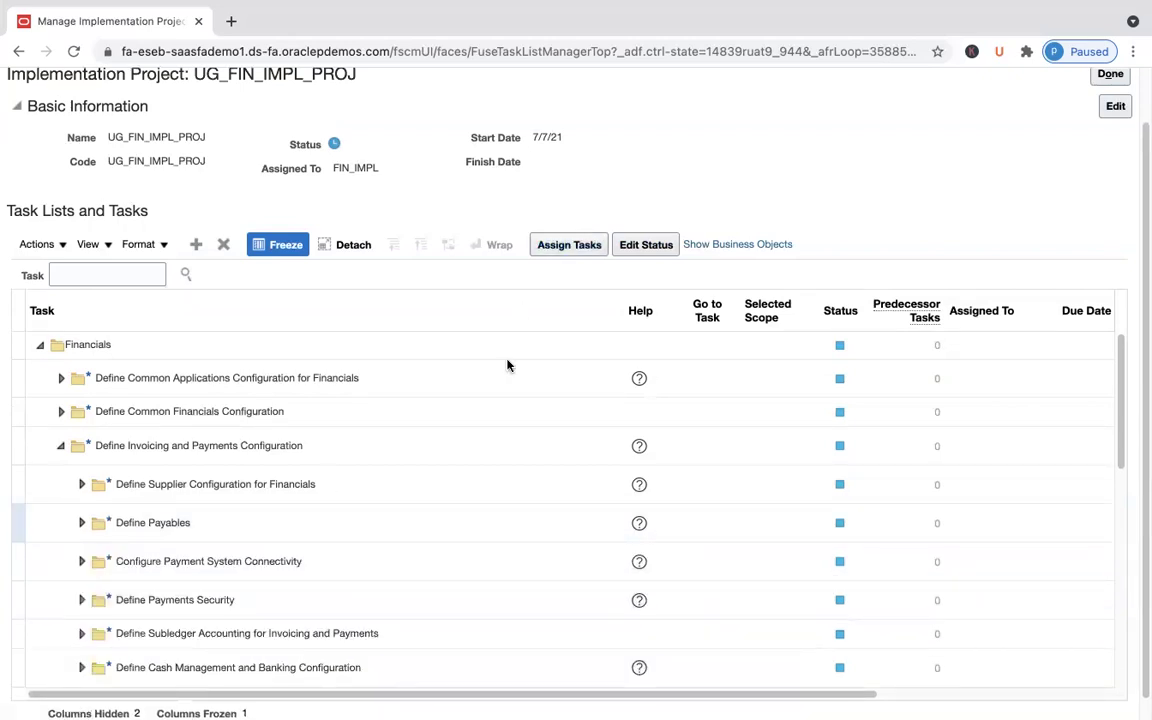
left_click(401, 522)
Step: Start assigning Define Payables and search for the FIN_IMPL user ID
left_click(575, 246)
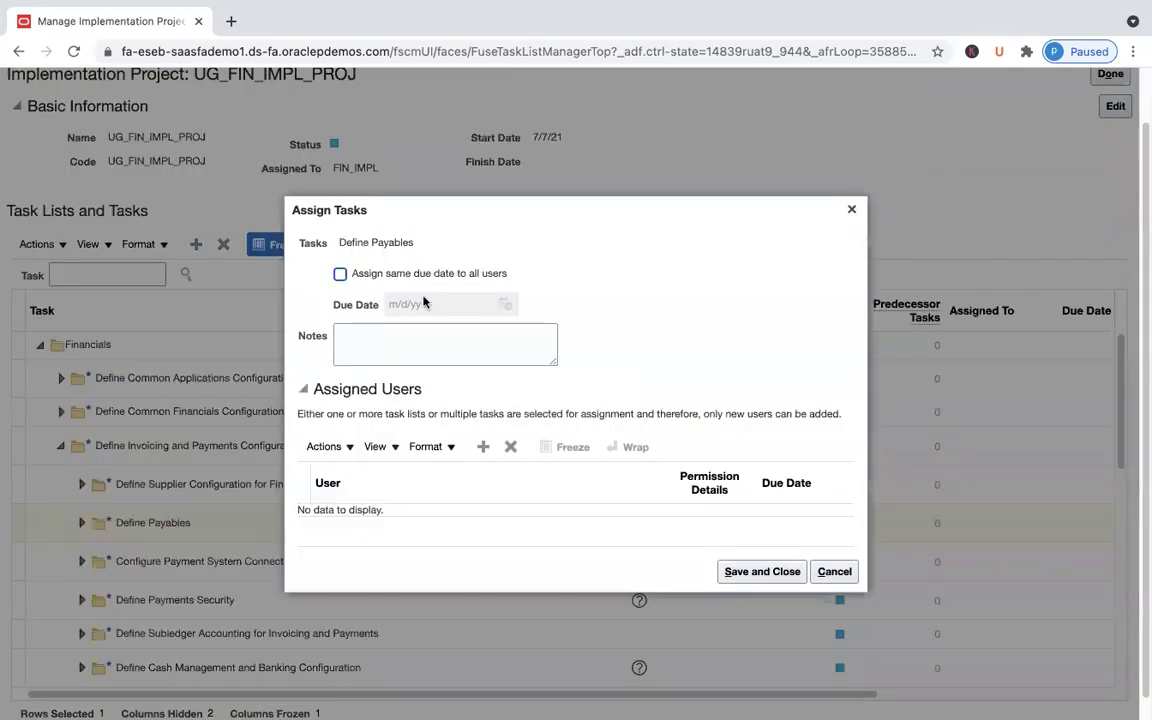
left_click(382, 345)
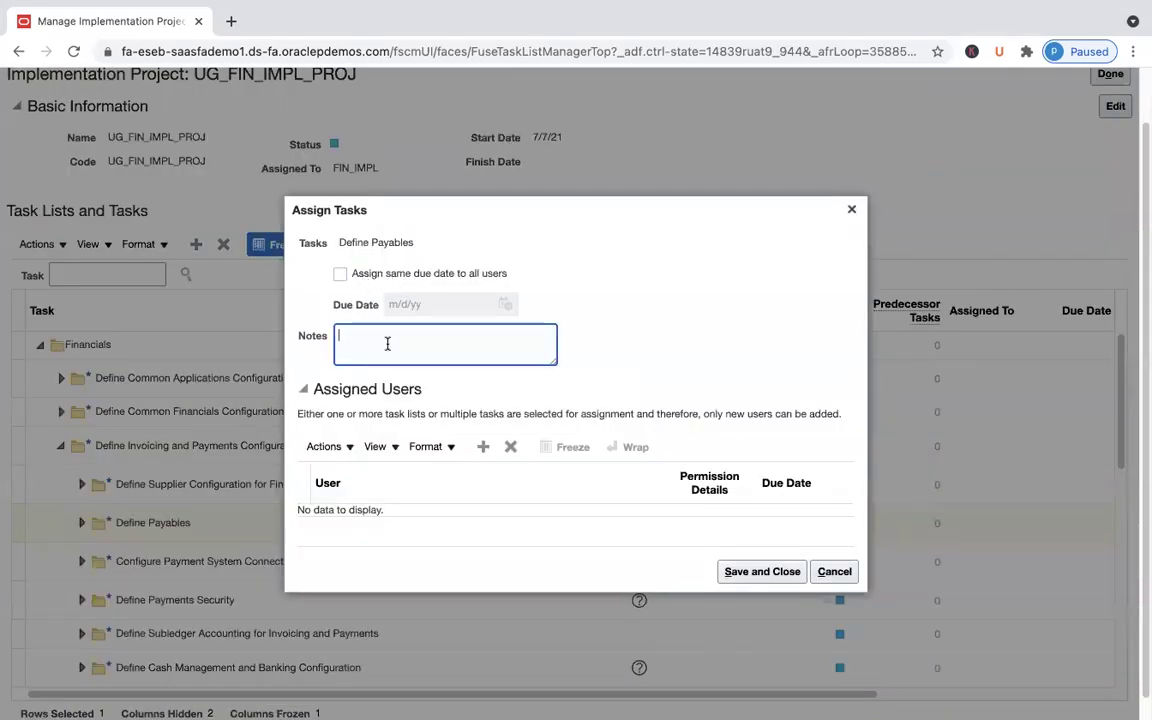
left_click(483, 447)
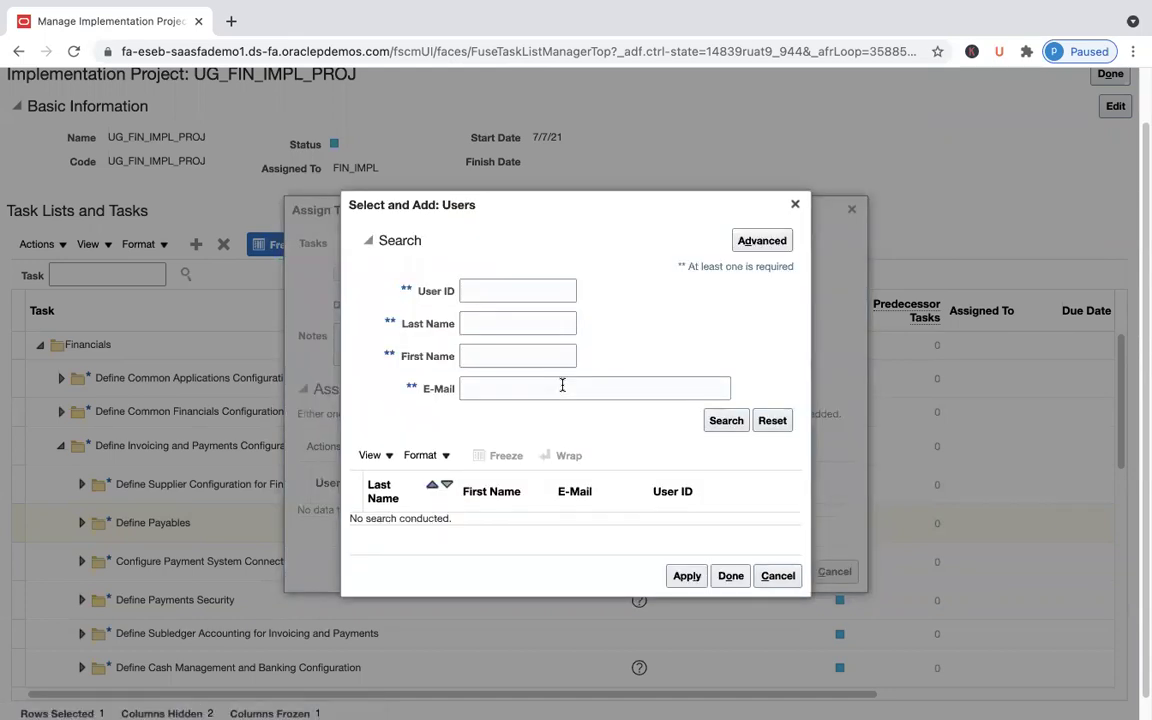
type("FIN")
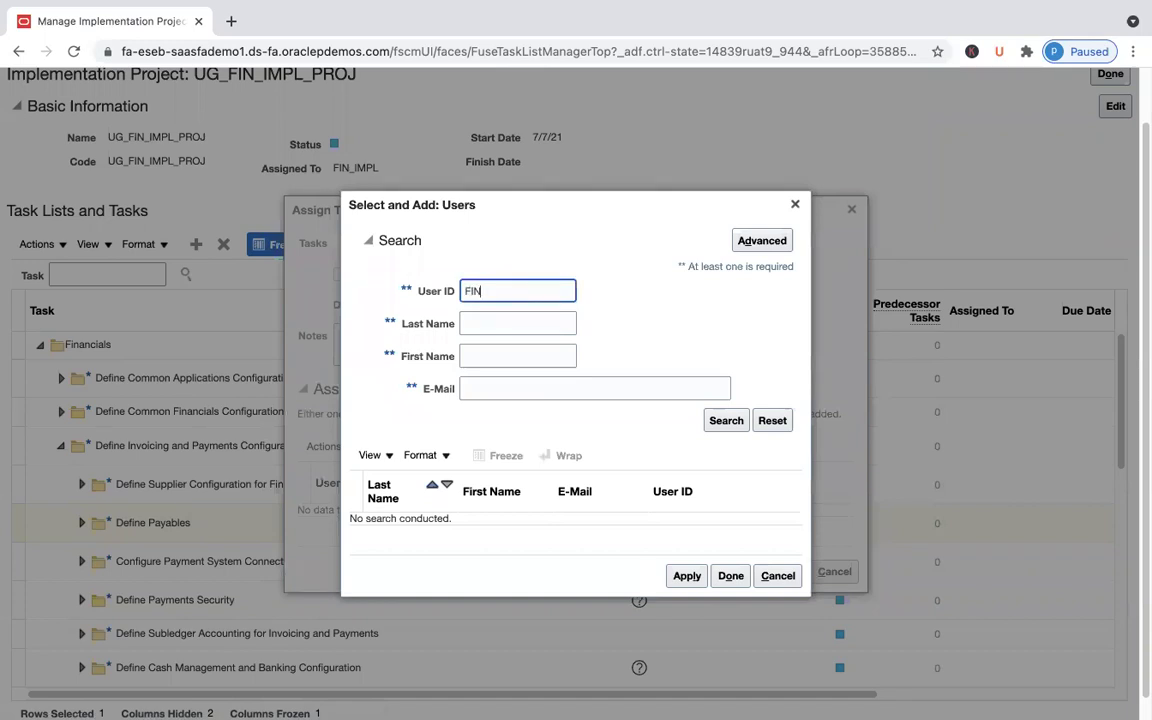
type("_IMpl")
key("BackSpace")
key("BackSpace")
type("PL1")
key("Return")
key("BackSpace")
key("Return")
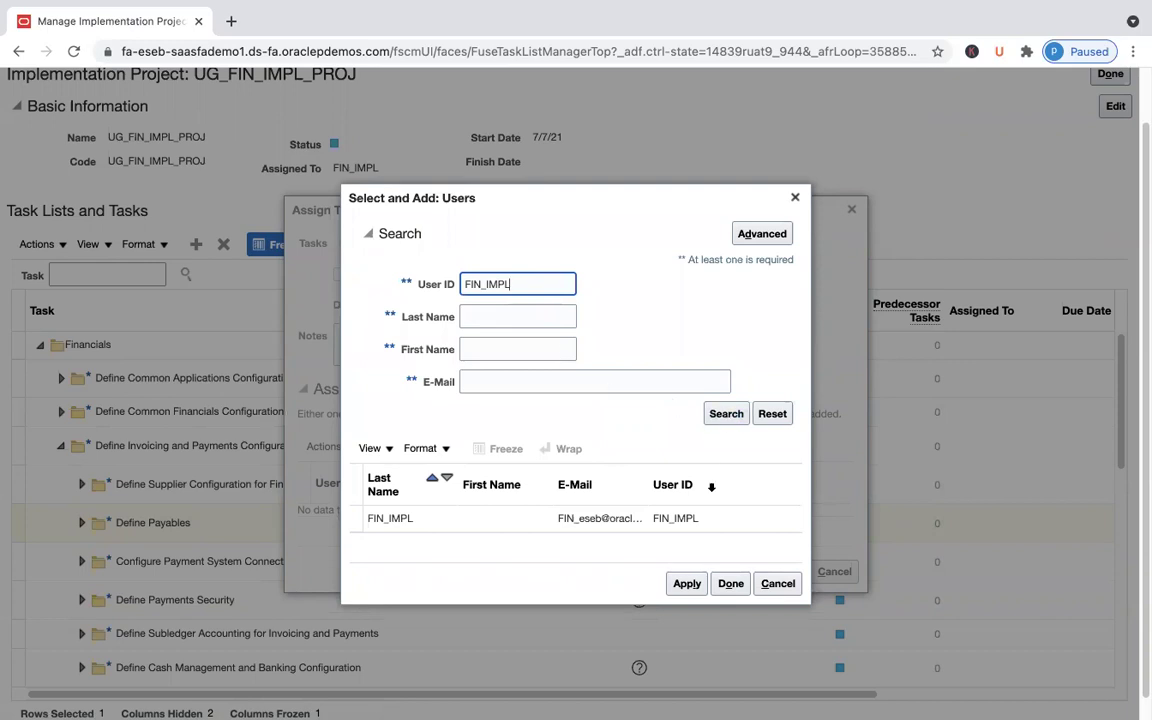
Step: Assign FIN_IMPL to Define Payables, save, and return to the Benefits of FSM slide
left_click(710, 520)
left_click(687, 584)
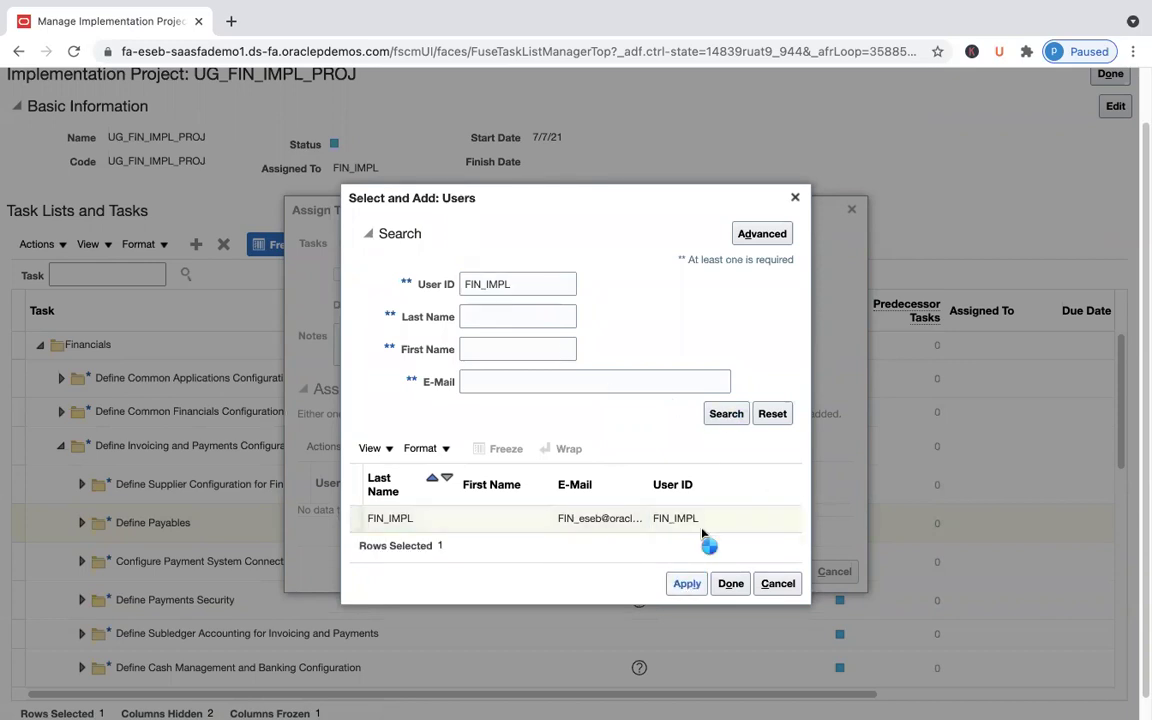
left_click(731, 584)
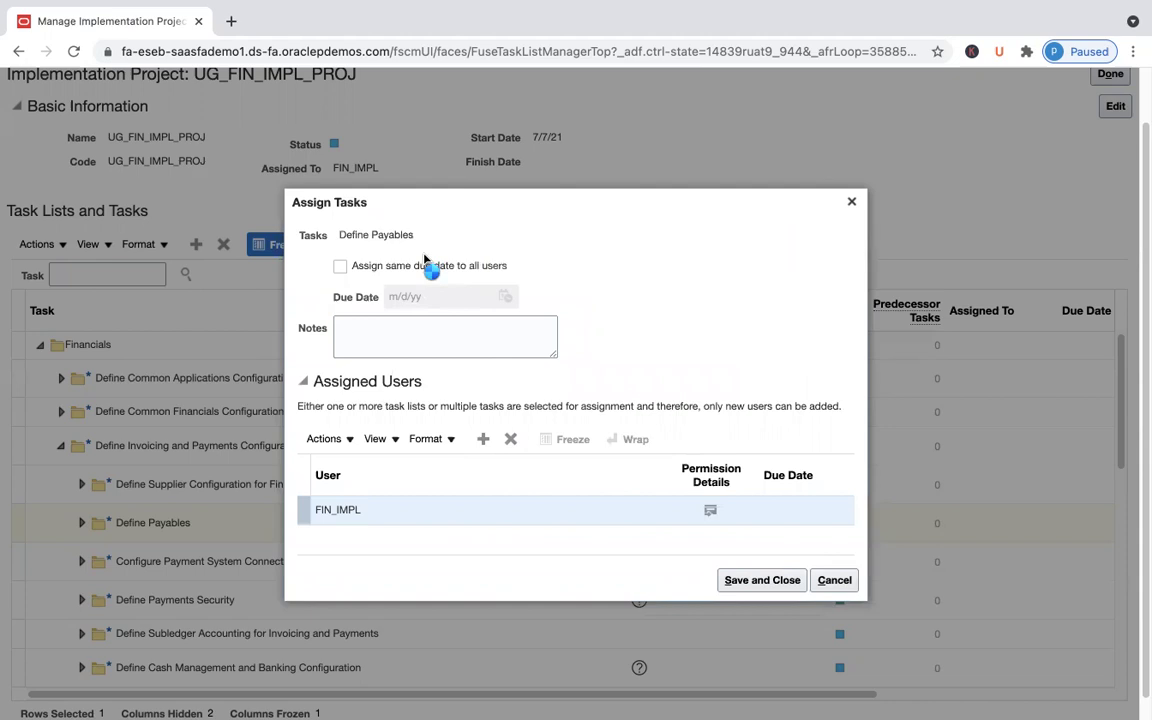
left_click(776, 582)
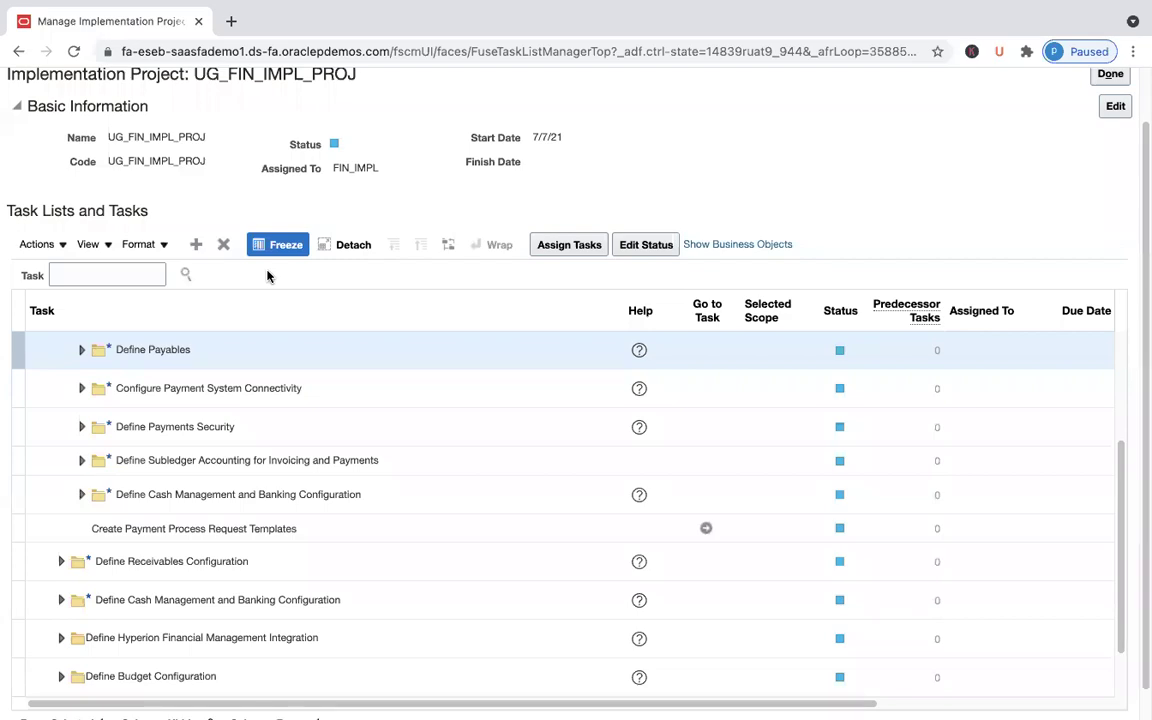
key("super+Tab")
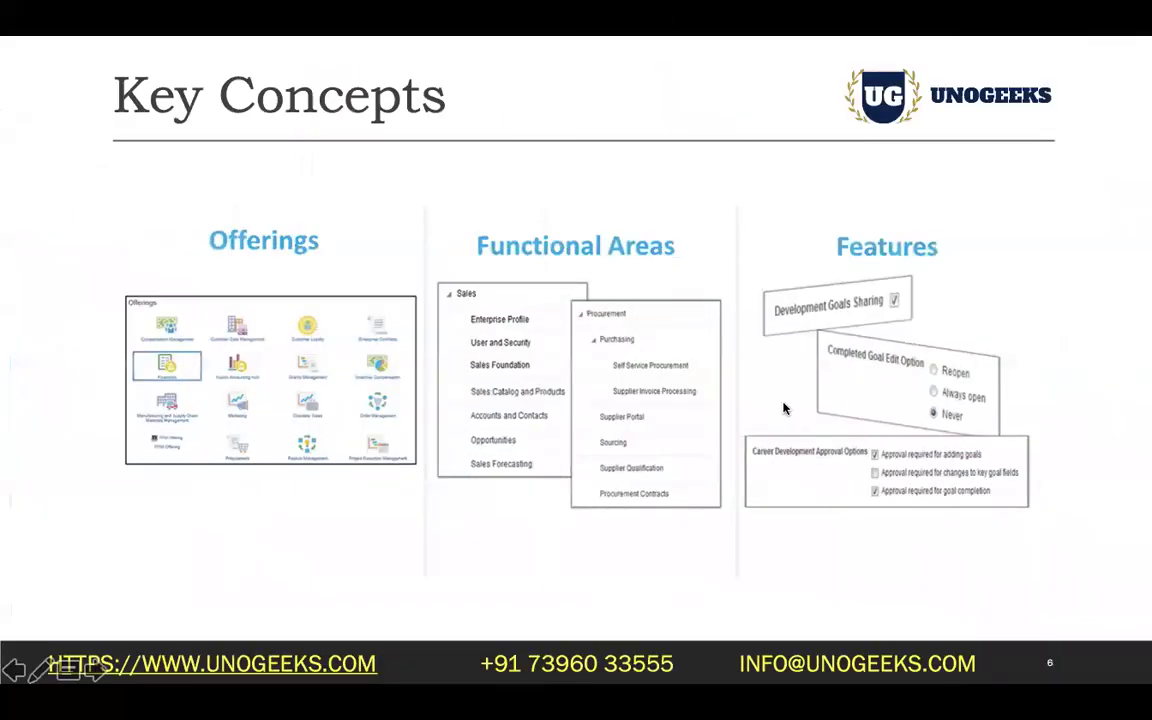
left_click(372, 302)
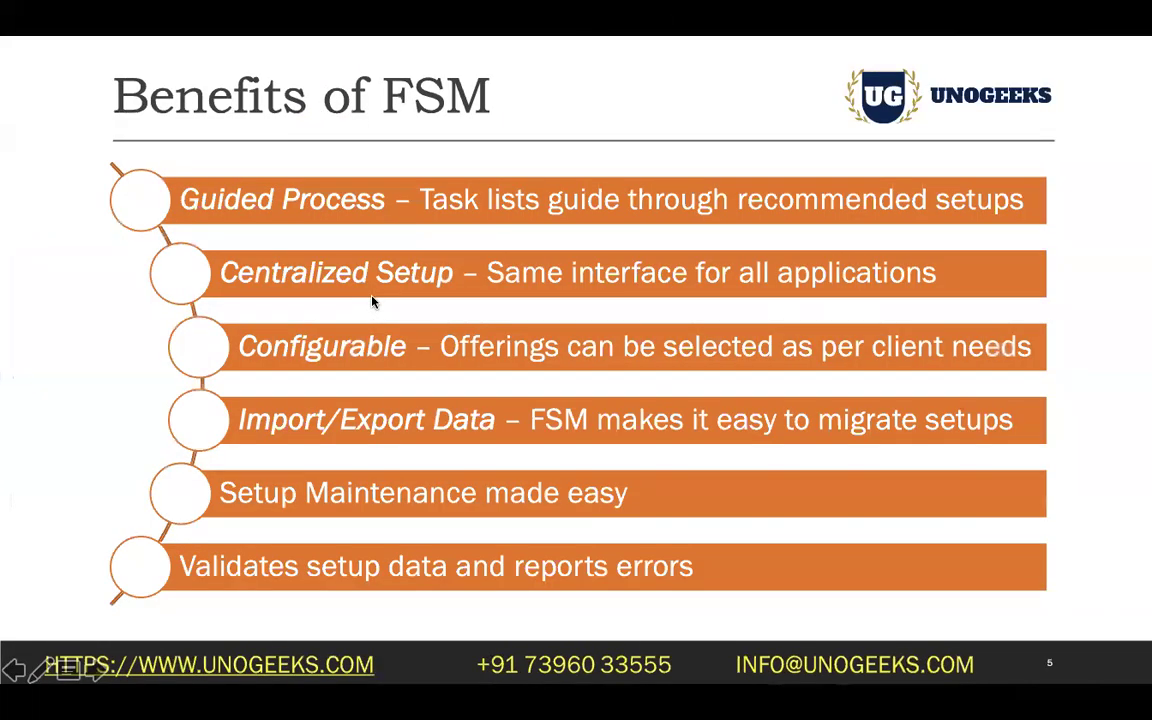
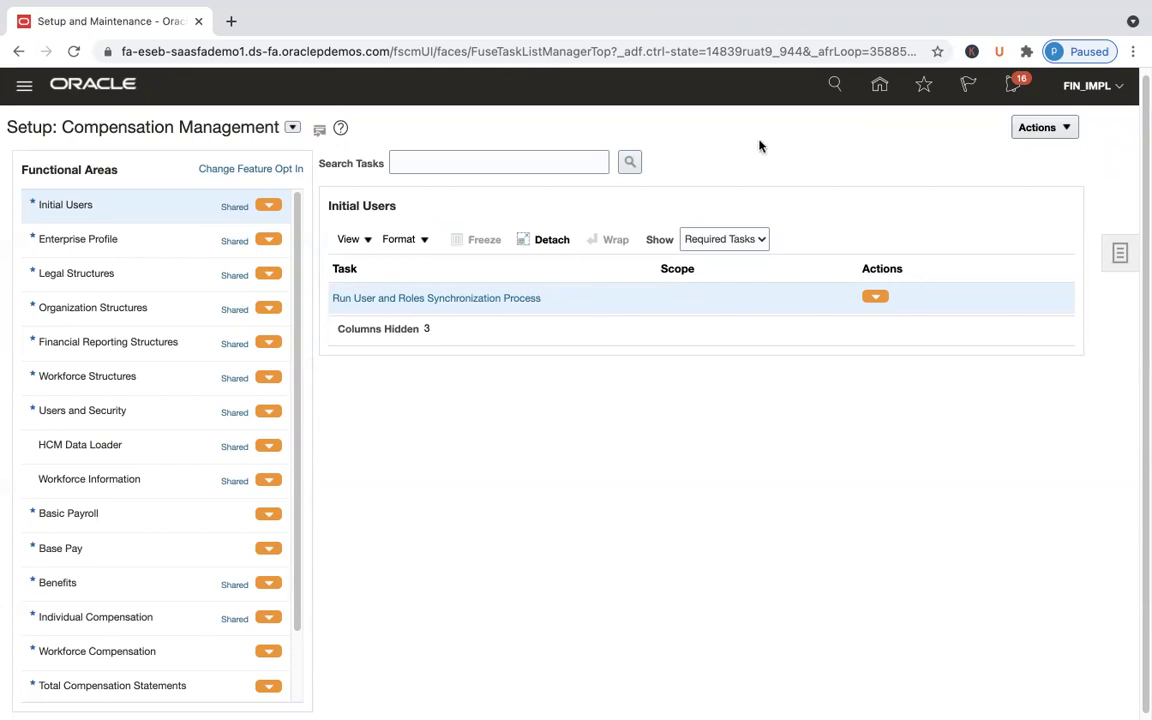
Step: Bring the PowerPoint slideshow with the Benefits of FSM slide to the front
key("ctrl+Right")
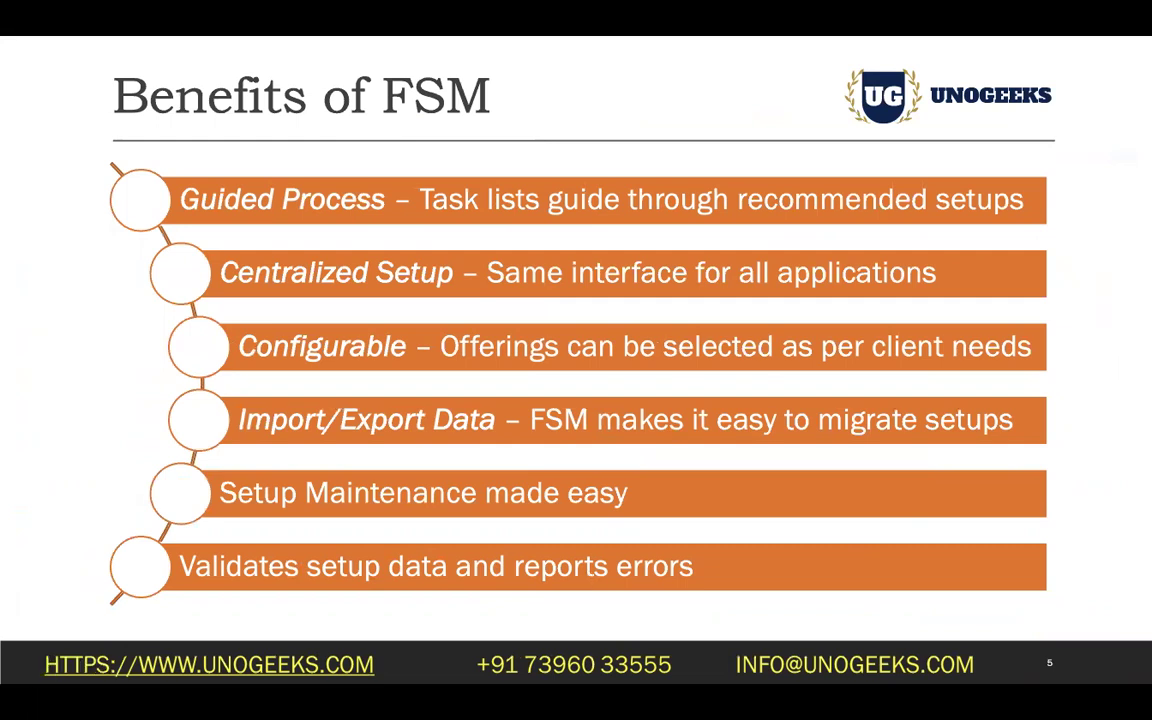
Step: Advance the slideshow past Key Concepts to the Demo slide
key("Right")
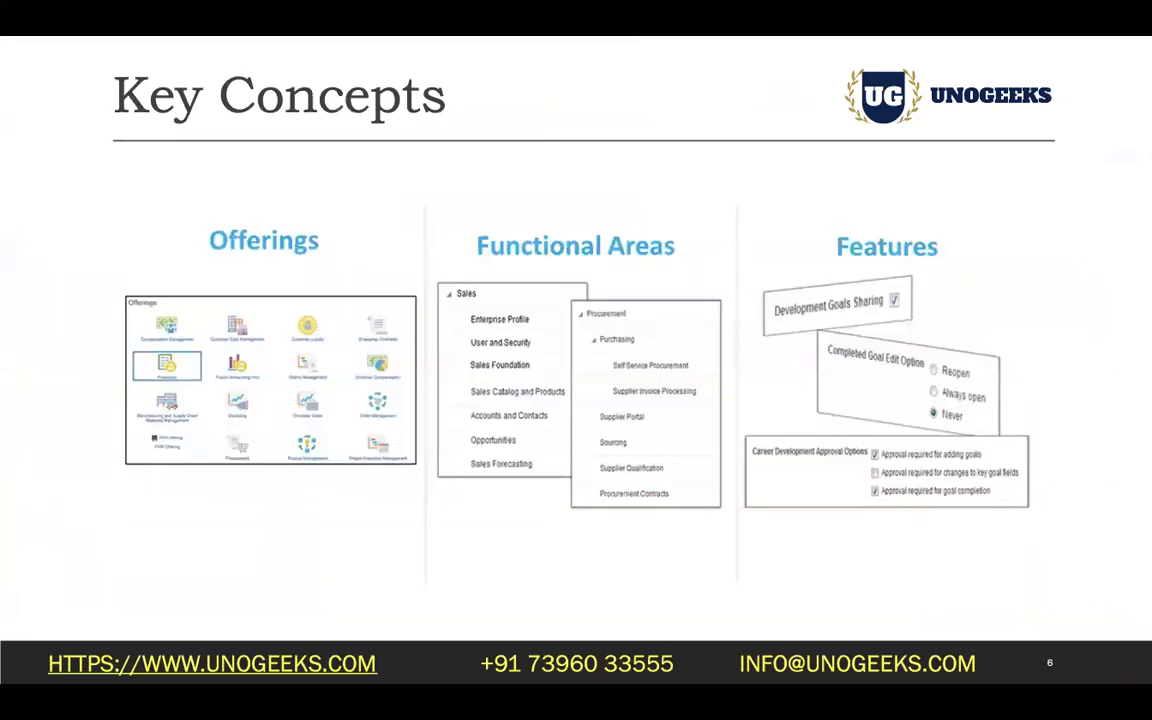
key("Right")
key("Right")
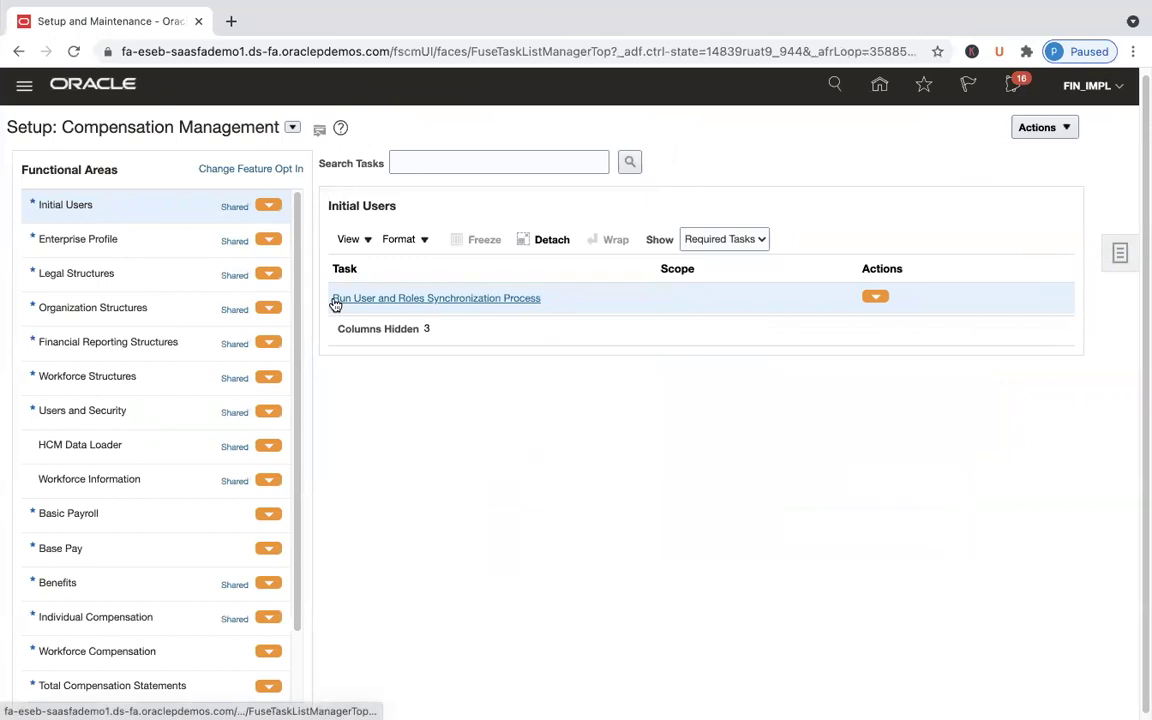
Step: Switch the setup offering to Financials, list Legal Structures tasks, and show setup management tasks
left_click(292, 127)
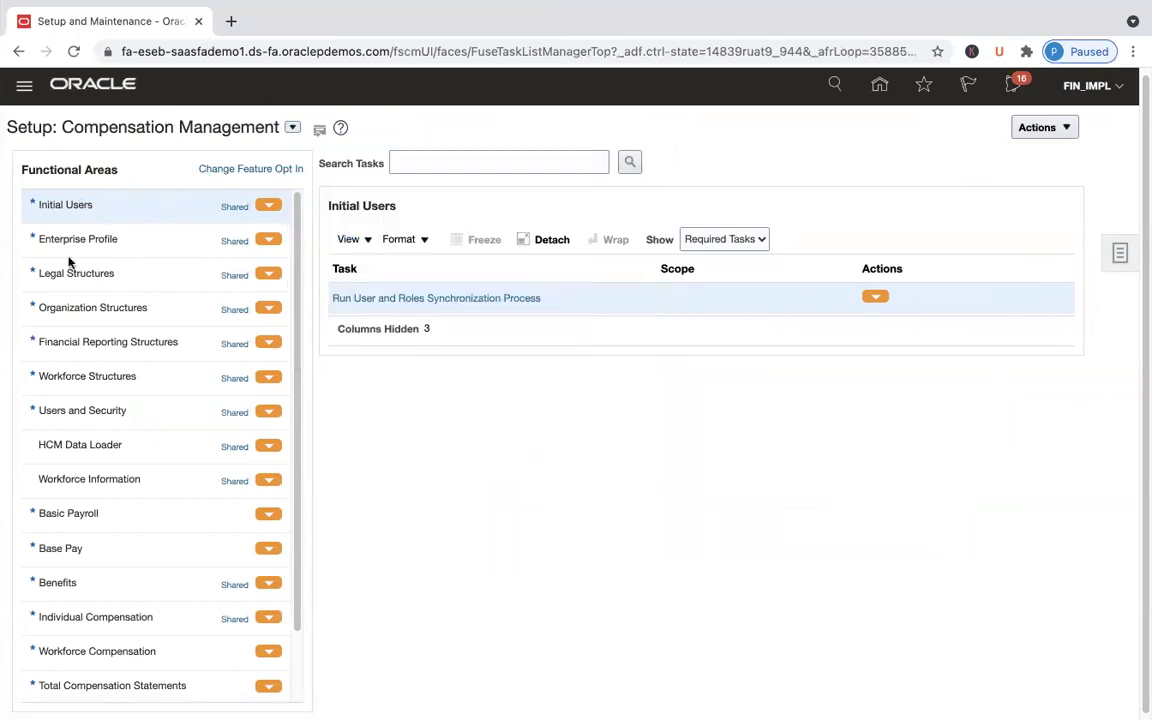
left_click(155, 274)
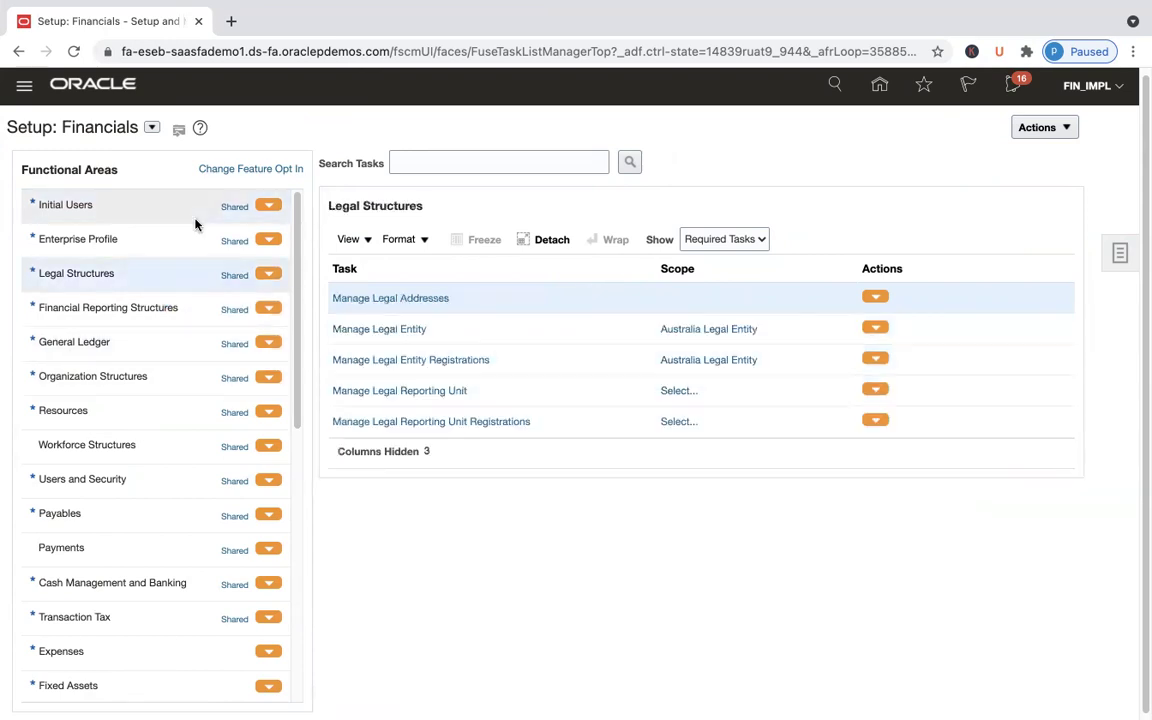
left_click(1120, 253)
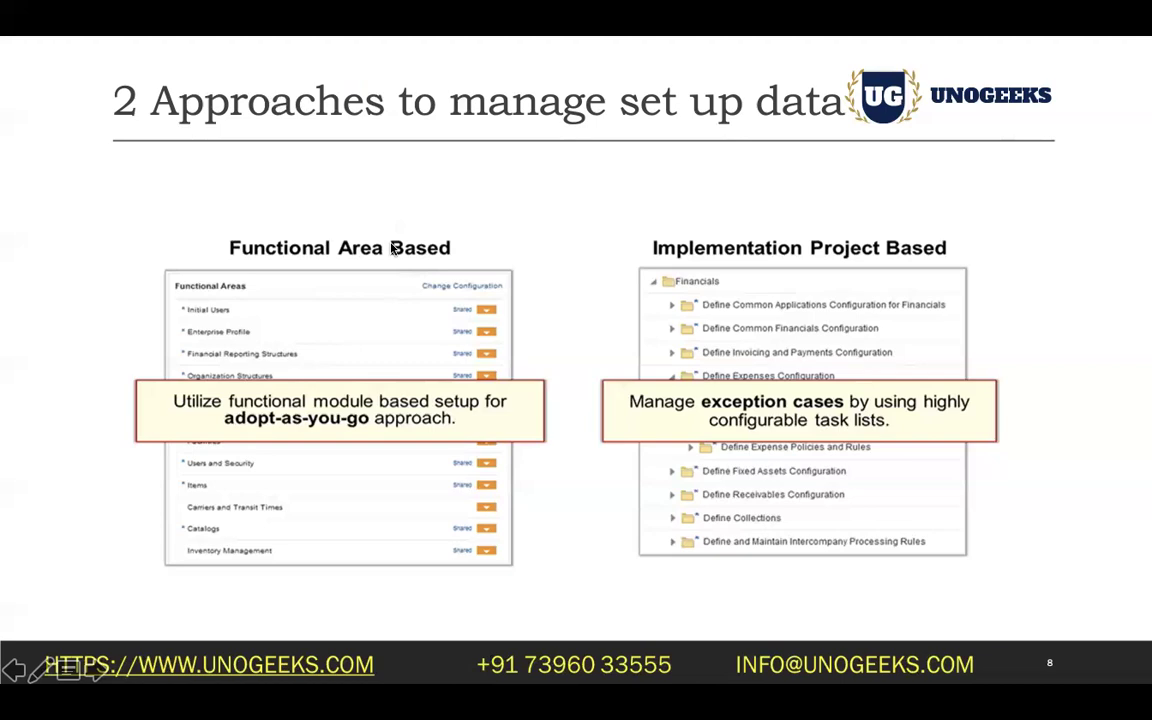
Step: Advance through the Implementation Project and Configuration Packages slides, then return to Oracle
left_click(811, 271)
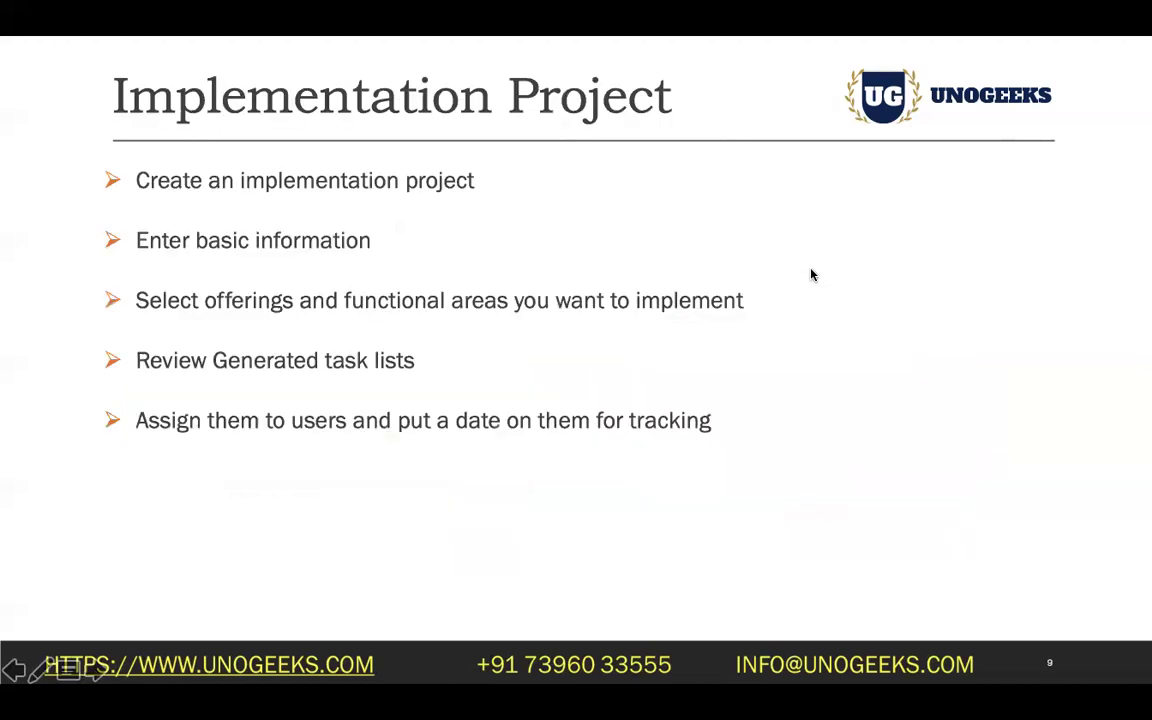
left_click(811, 275)
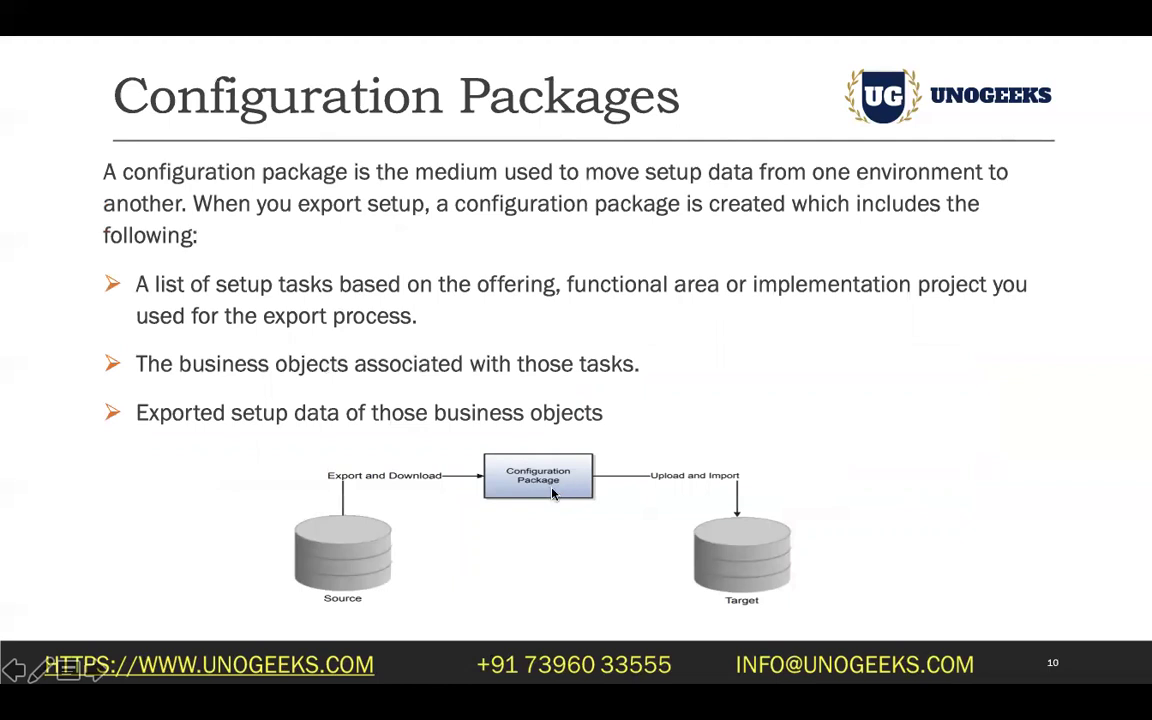
key("super+Tab")
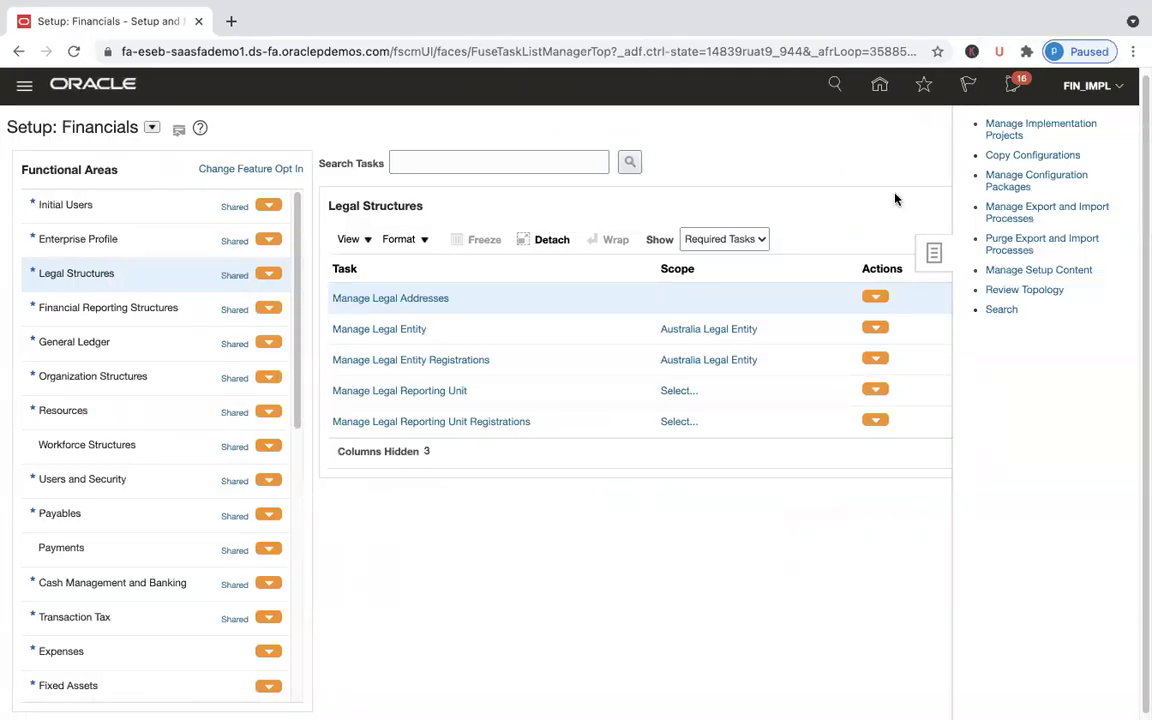
Step: Hide the setup management tasks panel, later returning from the slides to the Financials setup page
left_click(933, 253)
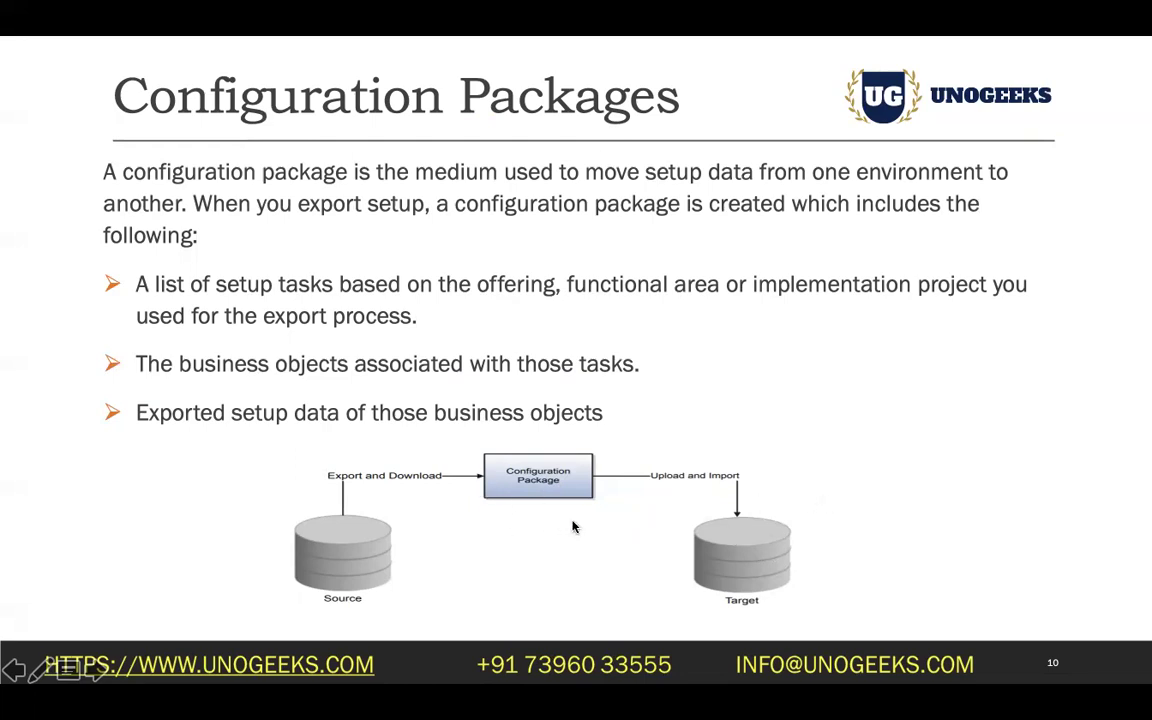
key("super+Tab")
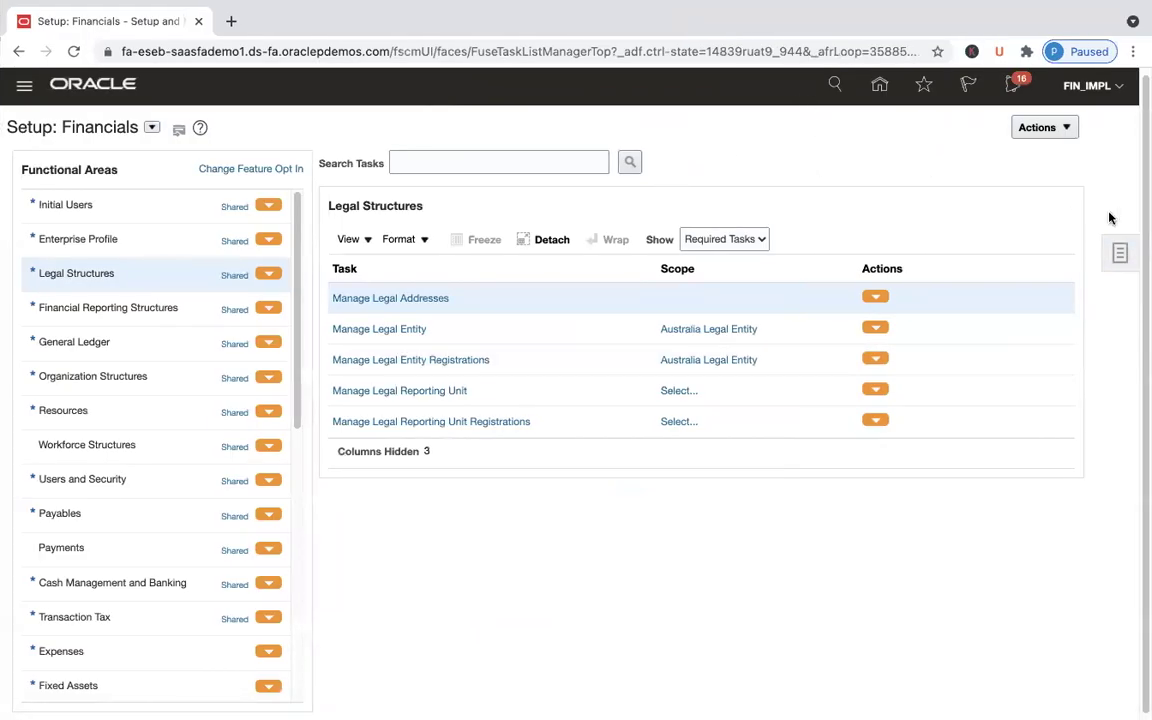
Step: Navigate from Workforce Structures to Organization Structures and open the Manage Business Unit task
left_click(1117, 258)
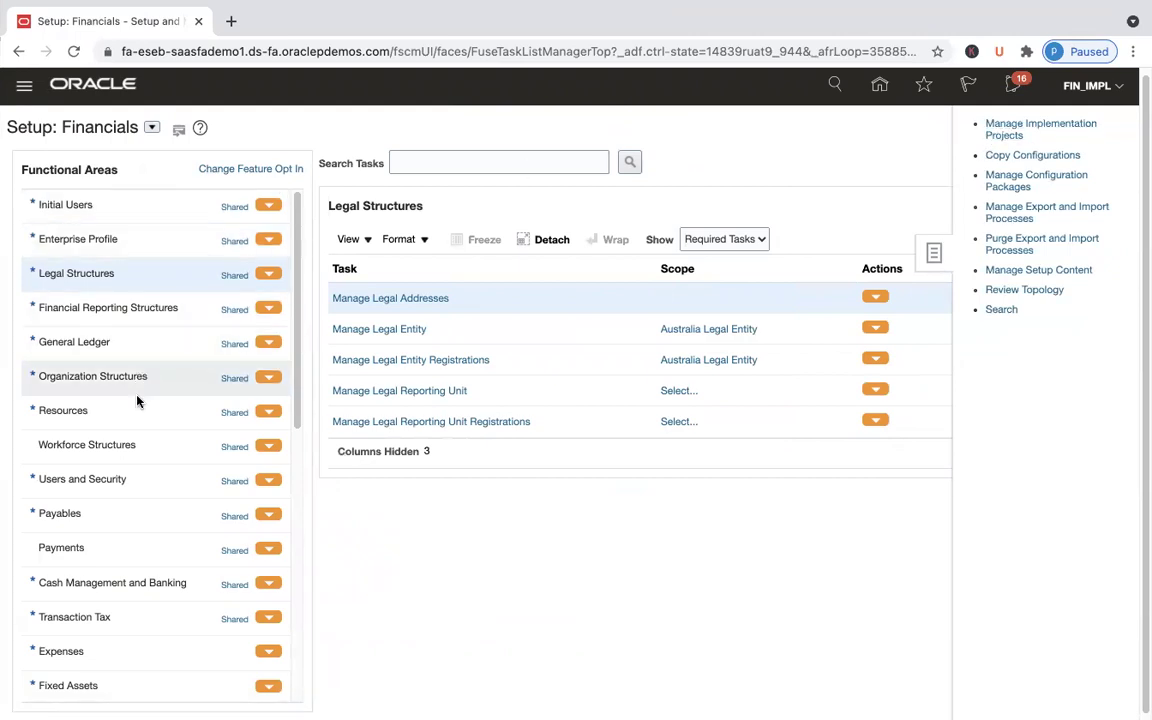
left_click(125, 462)
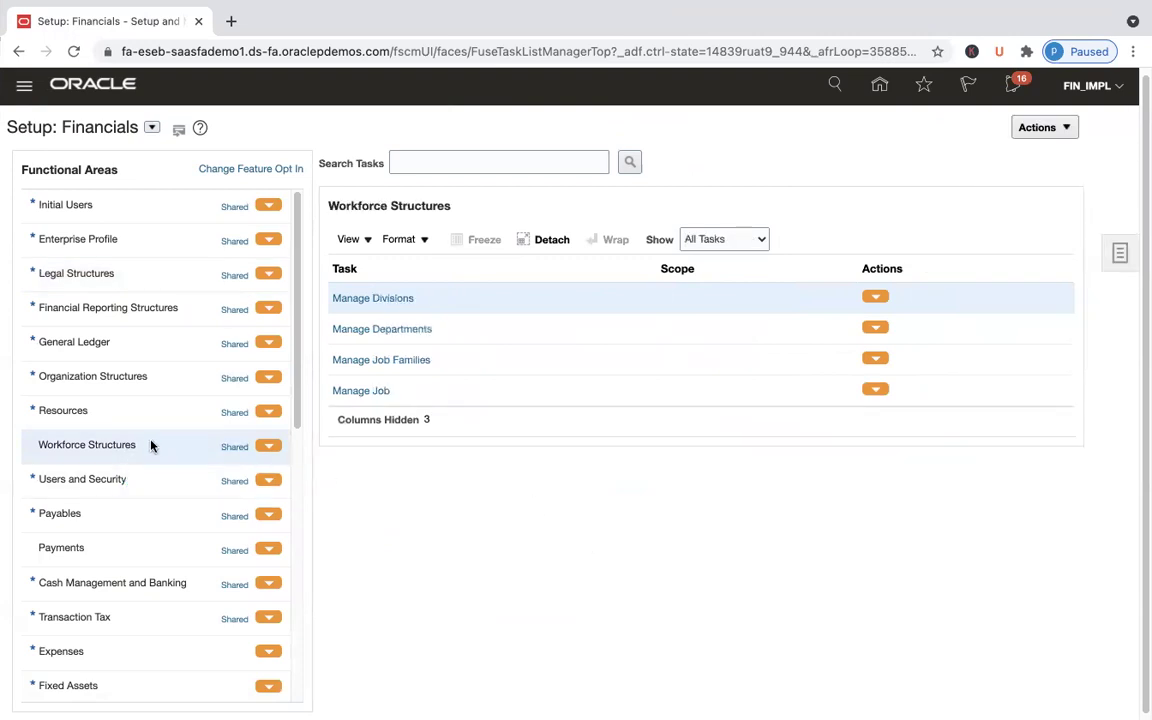
left_click(160, 378)
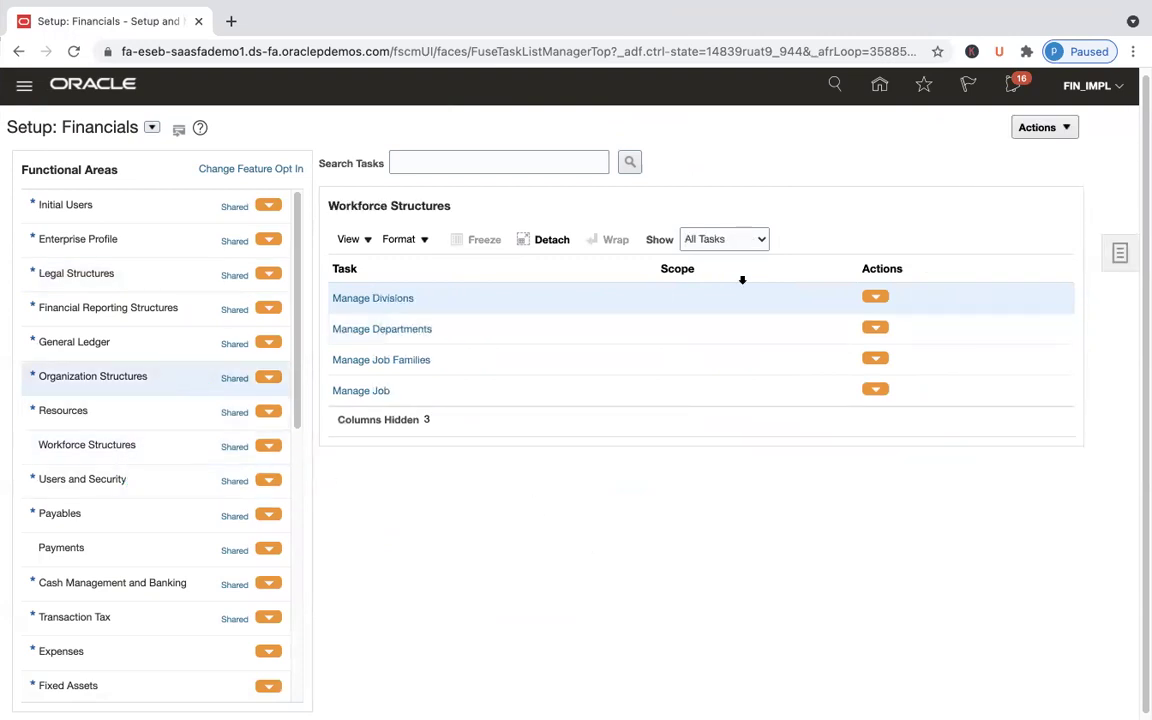
left_click(401, 299)
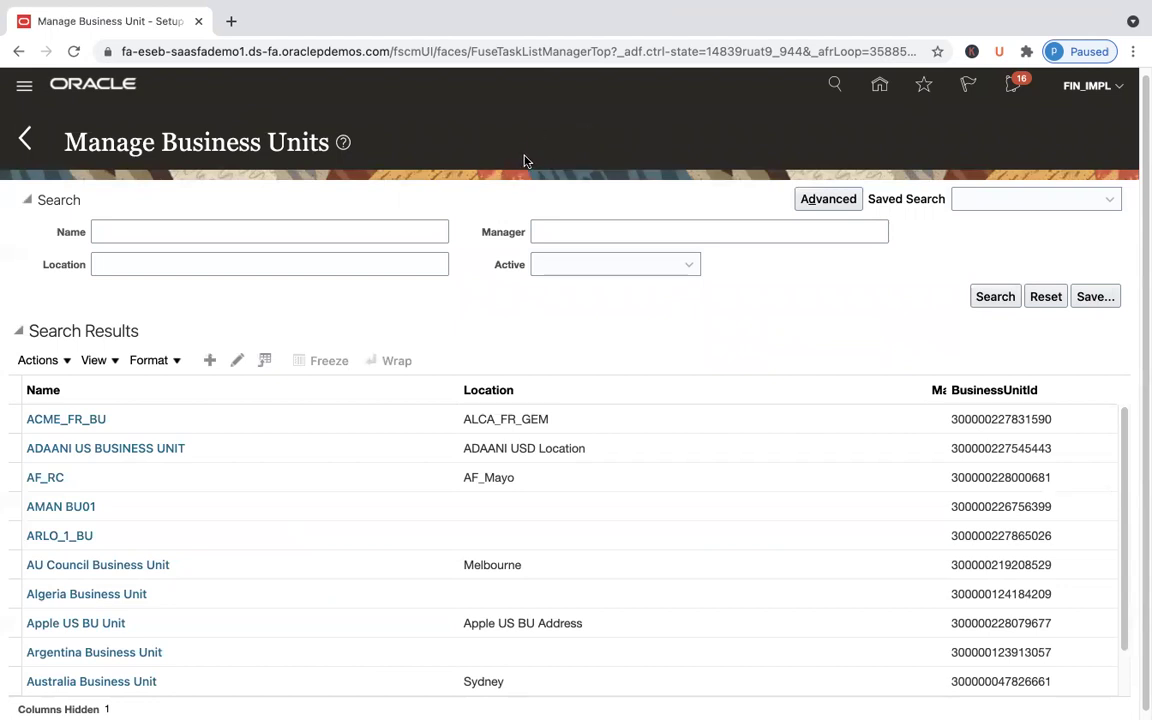
Step: Start a new business unit from the Create icon in Search Results
left_click(210, 358)
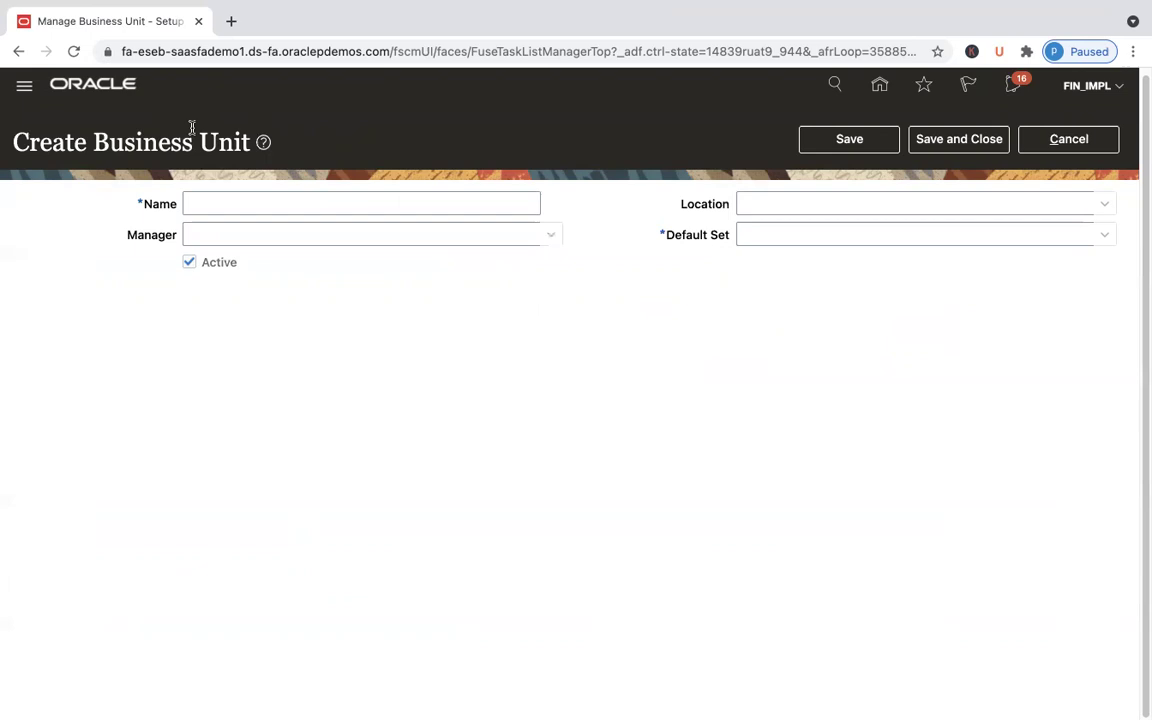
Step: Enter UG BU as the new business unit's name
double_click(140, 140)
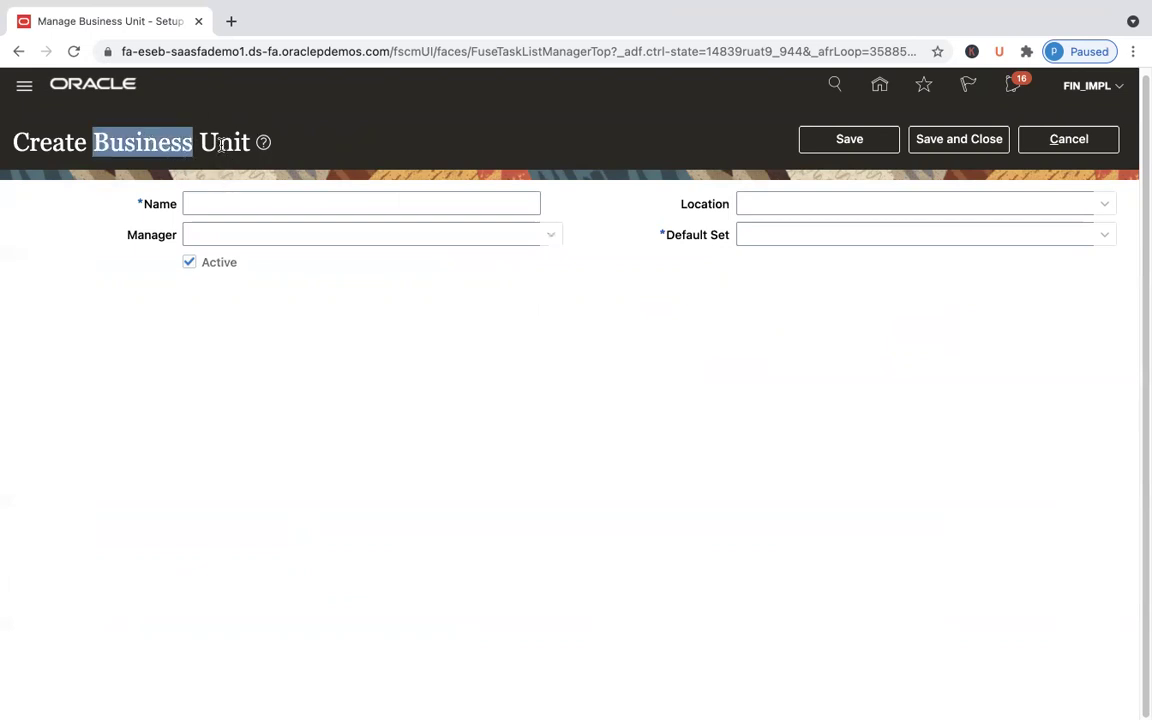
left_click(224, 205)
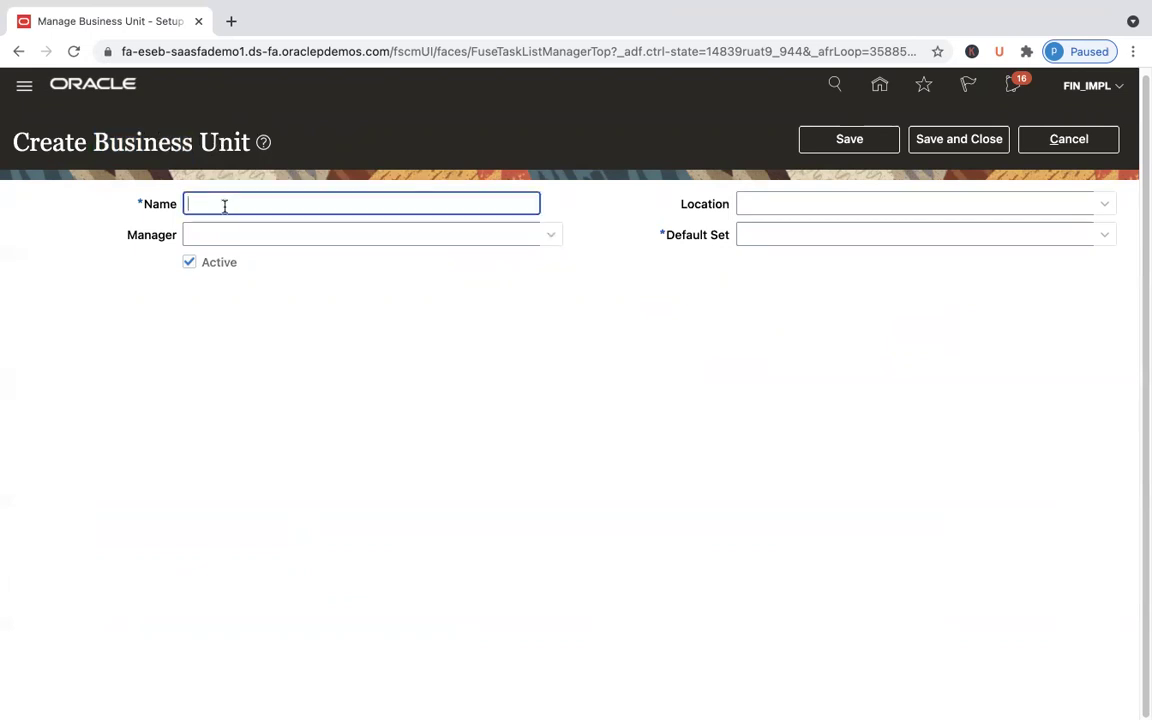
type("UG BU")
Step: Set the default set to COMMON via the reference data set search, then save and close
left_click(807, 231)
type("Com")
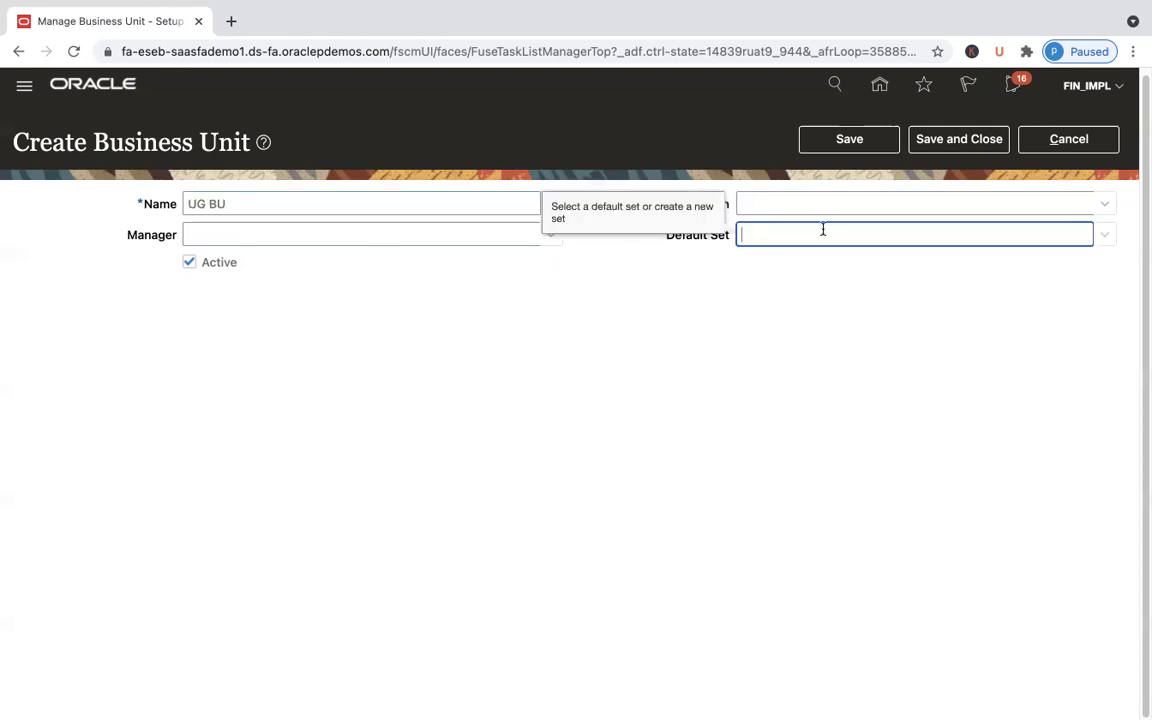
left_click(1102, 238)
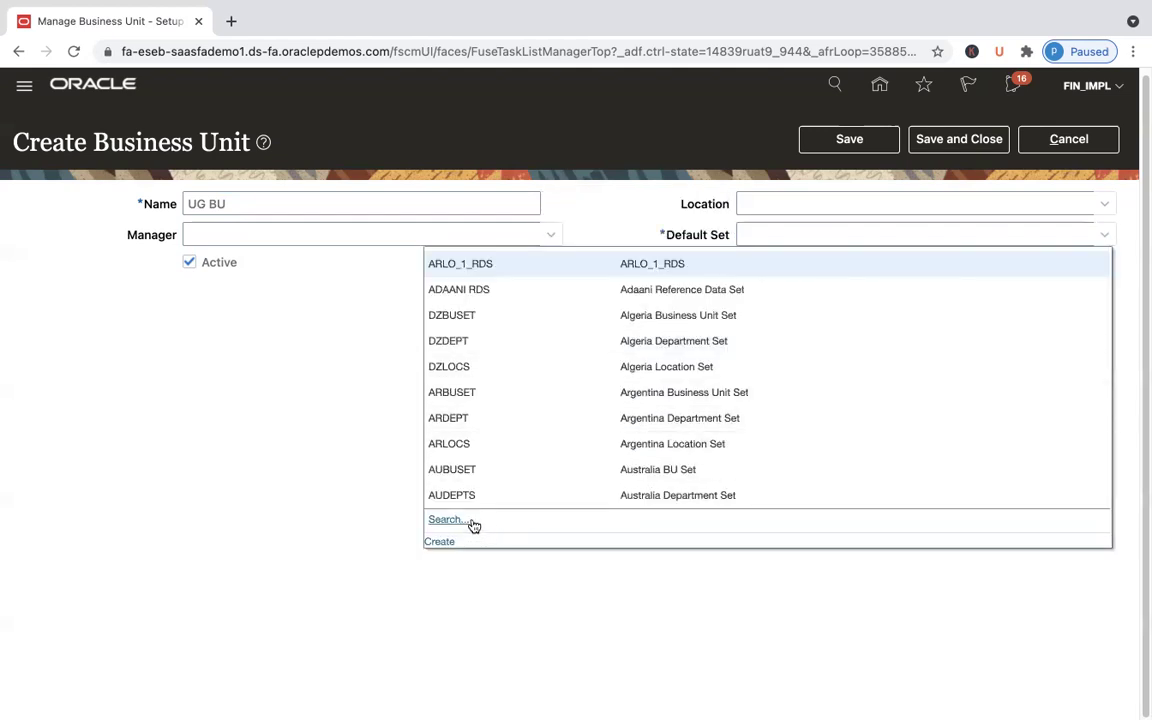
left_click(446, 520)
left_click(478, 330)
type("Common")
left_click(853, 430)
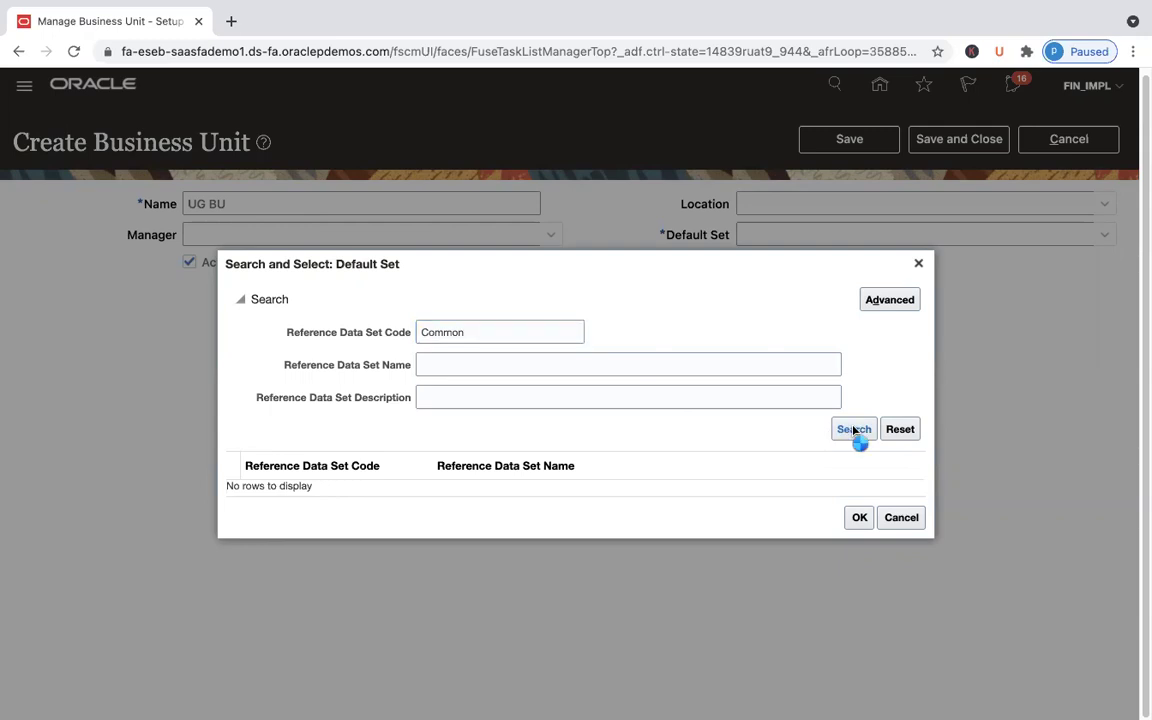
left_click(730, 495)
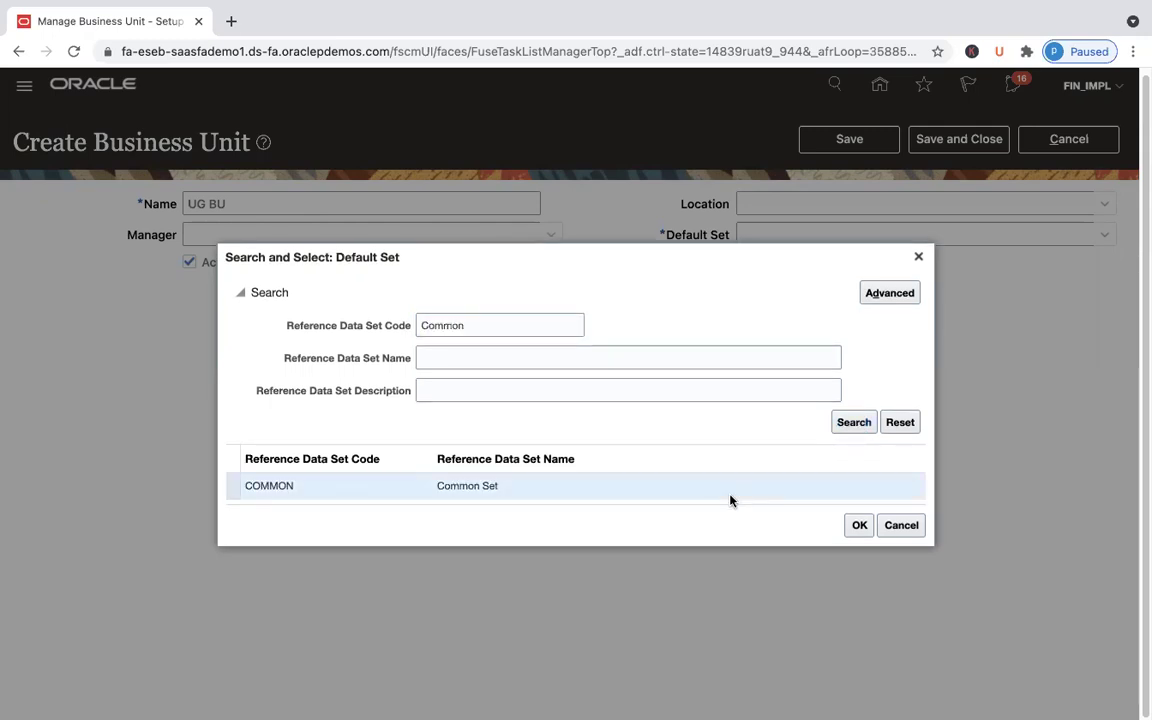
left_click(858, 525)
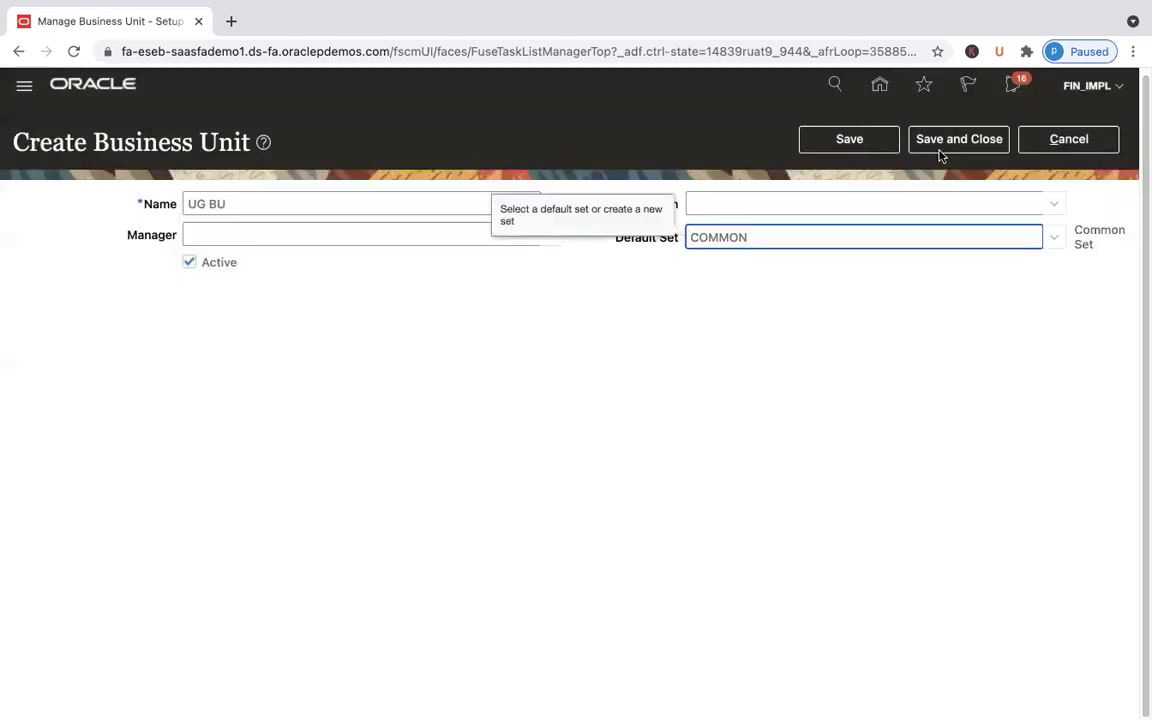
left_click(941, 148)
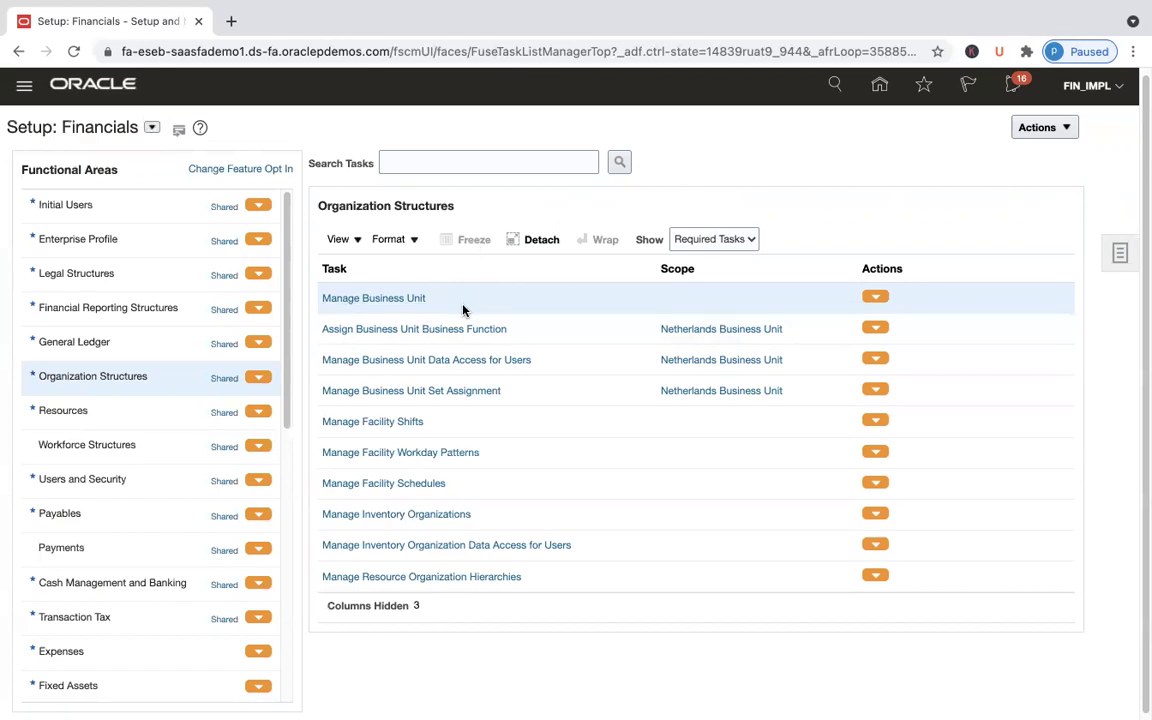
Step: Open Manage Configuration Packages from the Tasks panel and start a new package
left_click(1120, 252)
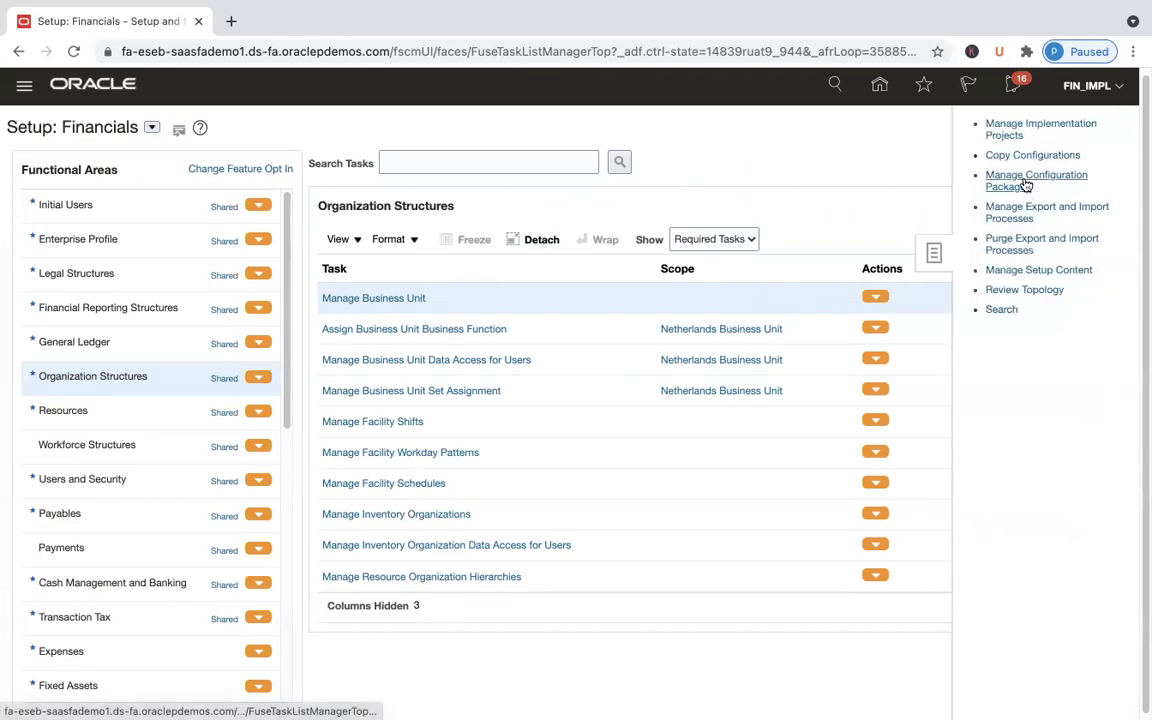
left_click(1025, 185)
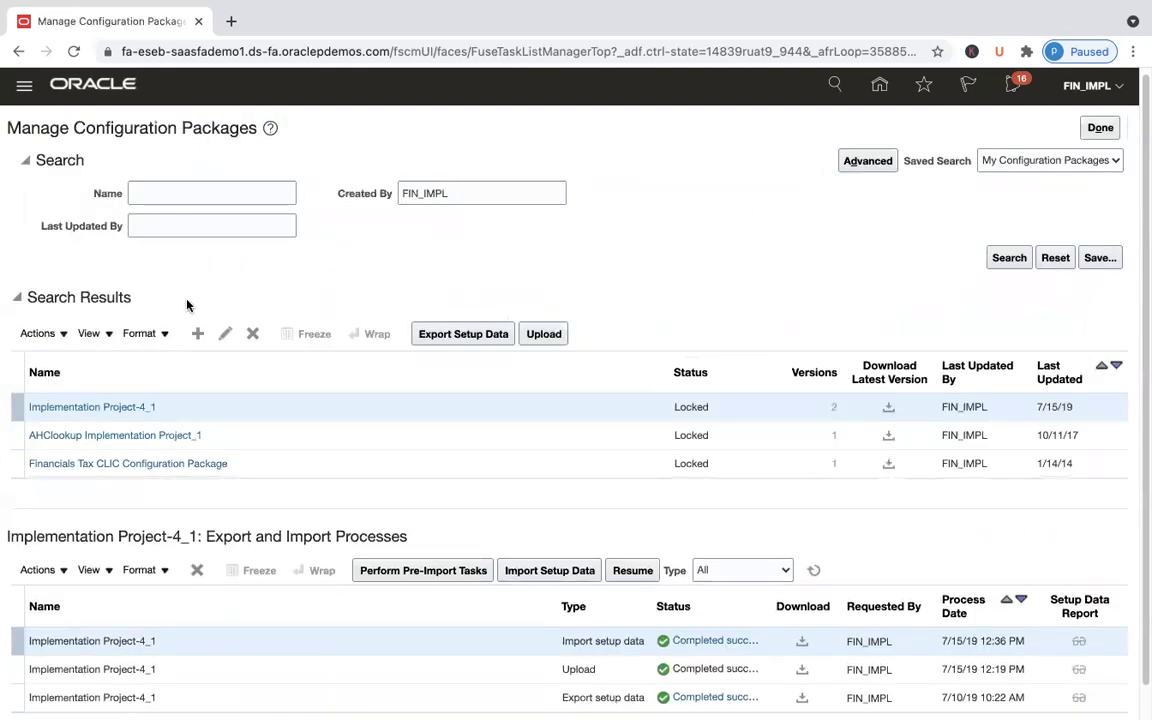
left_click(198, 337)
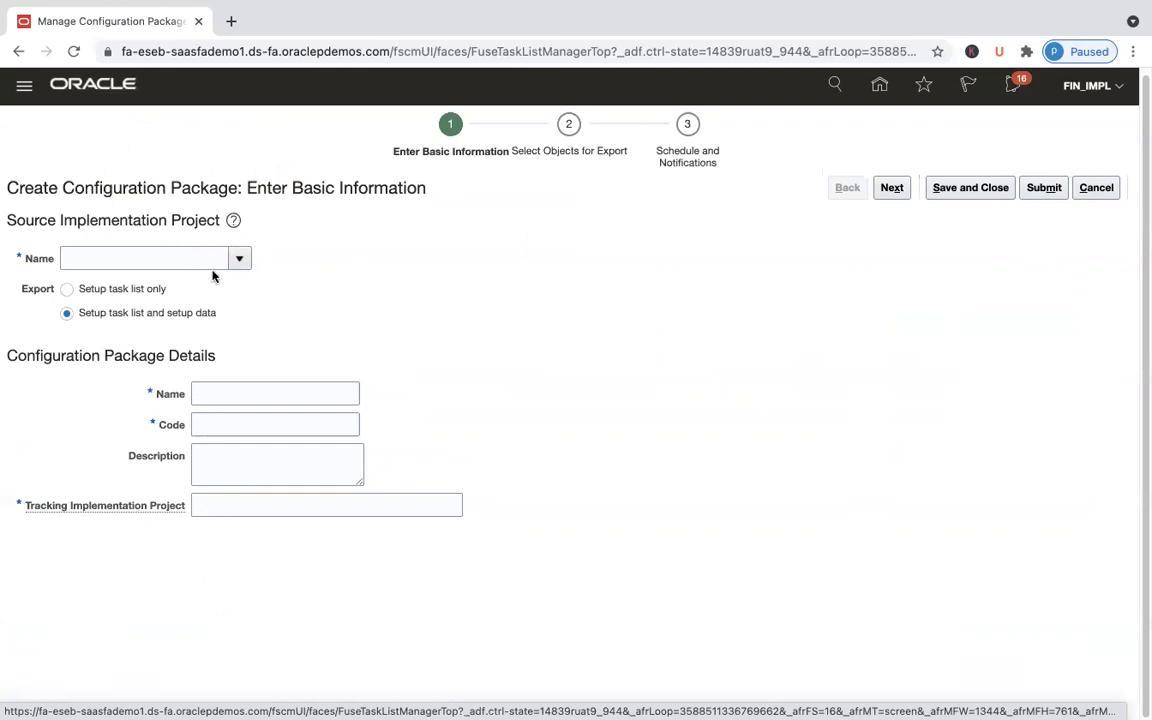
Step: Switch to PowerPoint and go back to the 2 Approaches to manage set up data slide
key("super+Tab")
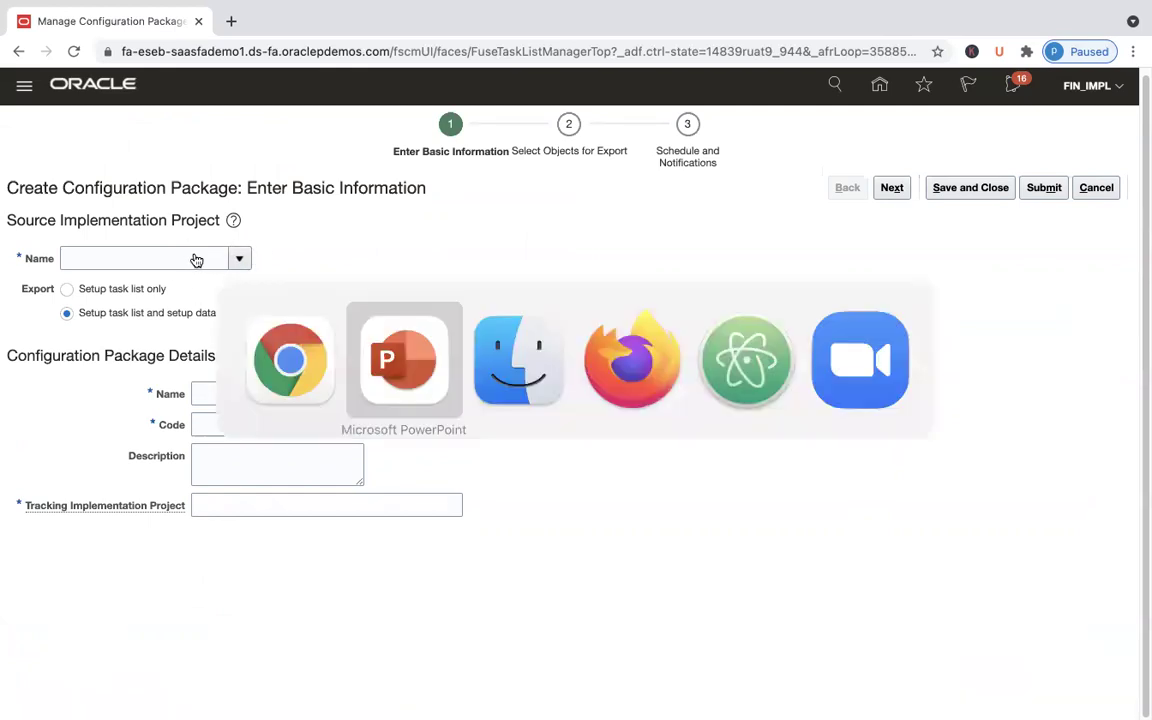
key("Left")
key("Left")
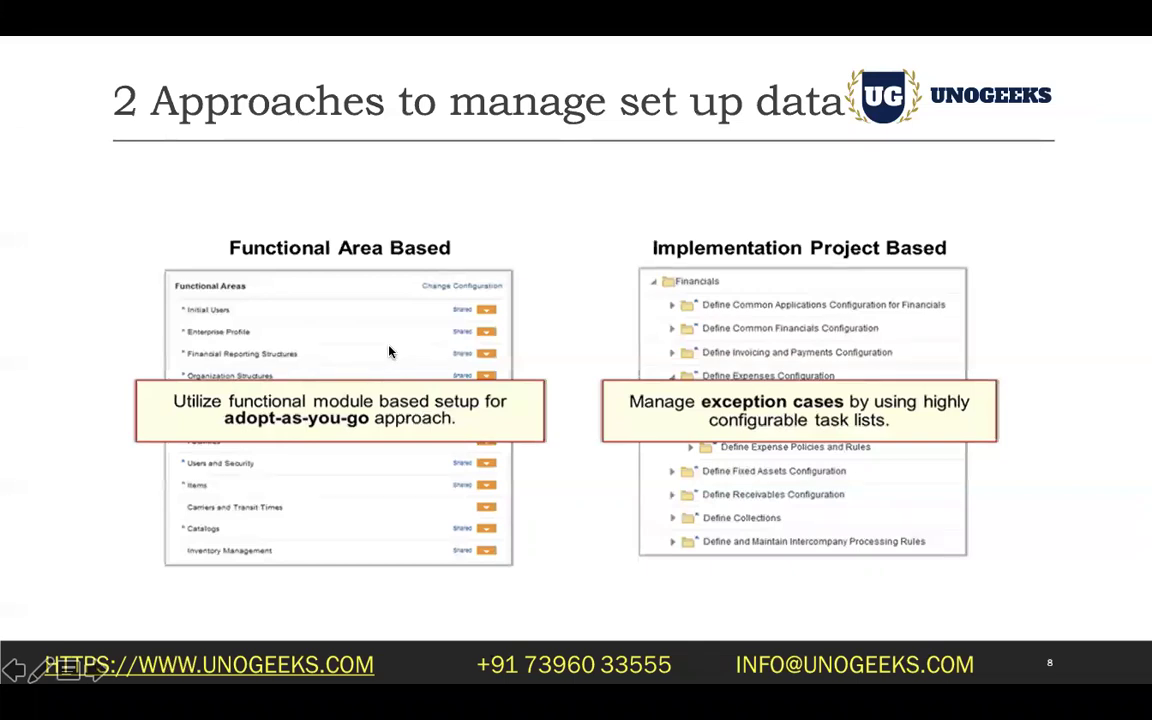
Step: Flip between the slideshow and Chrome, ending on the empty Create Configuration Package form
key("super+Tab")
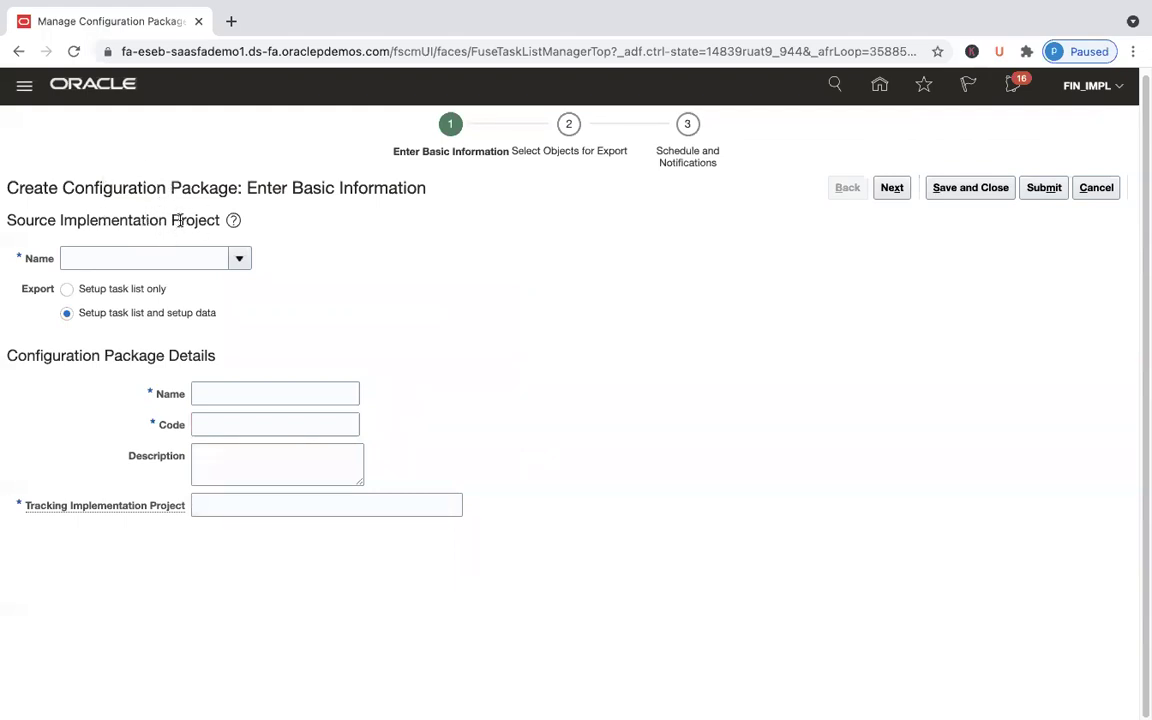
key("super+Tab")
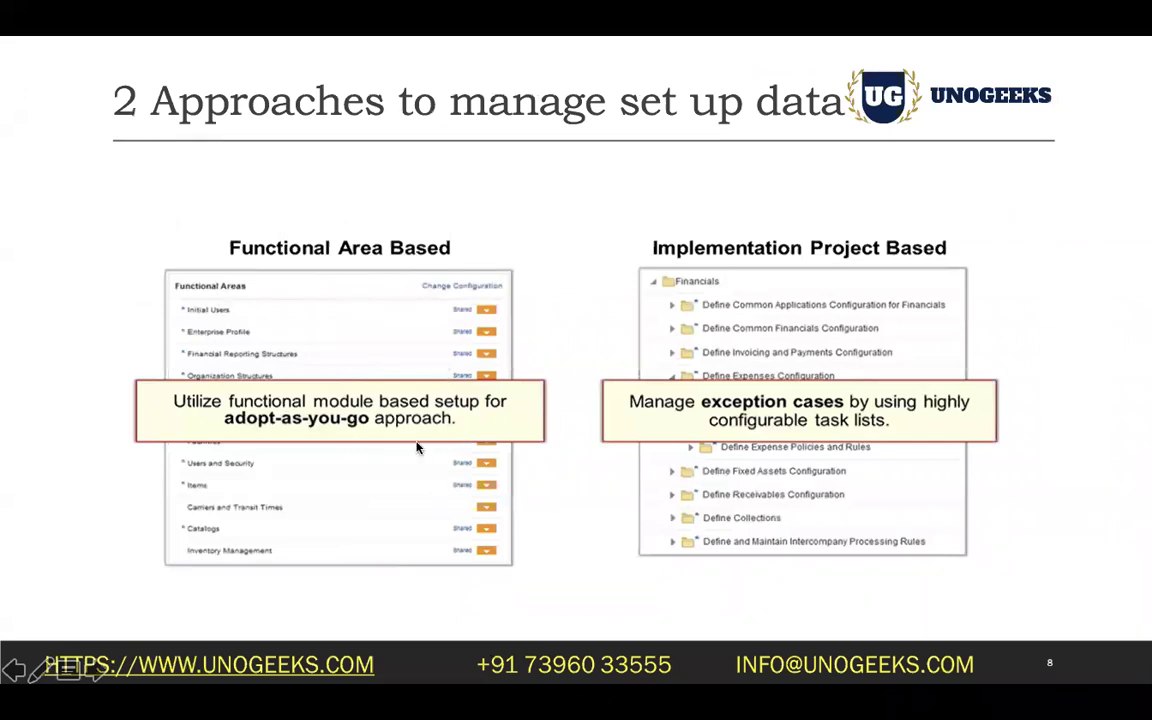
key("super+Tab")
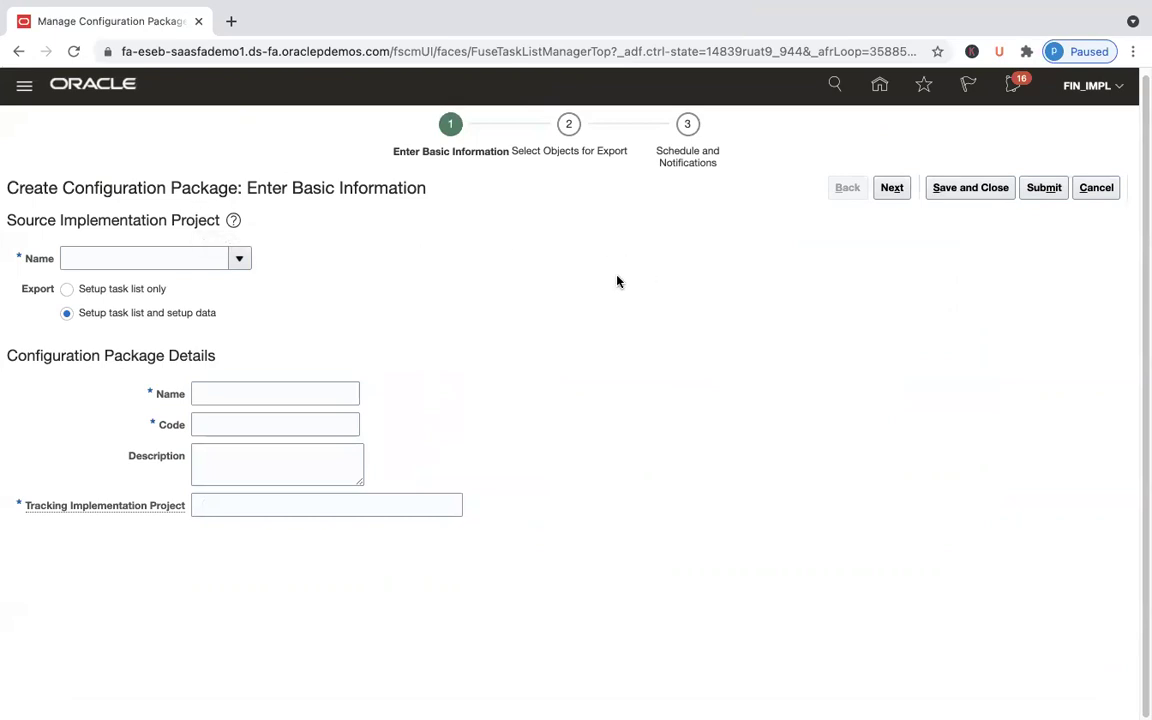
Step: Pick UG_FIN_IMPL_PROJ as source project, review the UG_FIN_IMPL_PROJ_1 details, then cancel the package
left_click(246, 260)
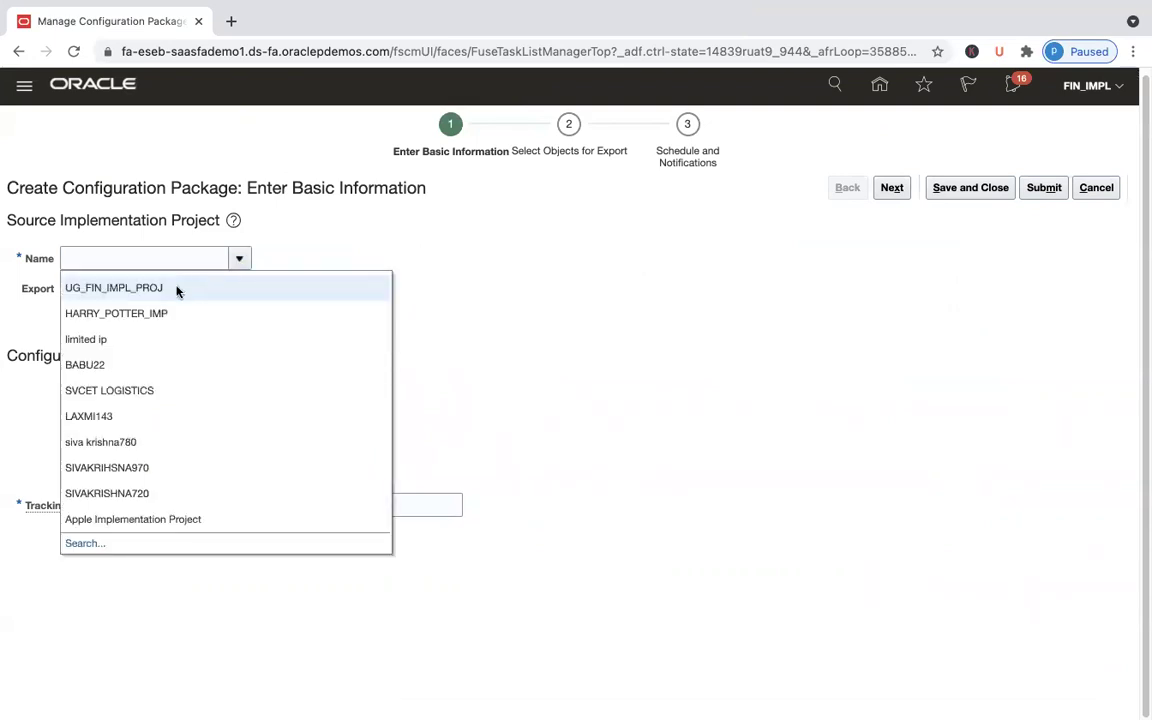
left_click(176, 290)
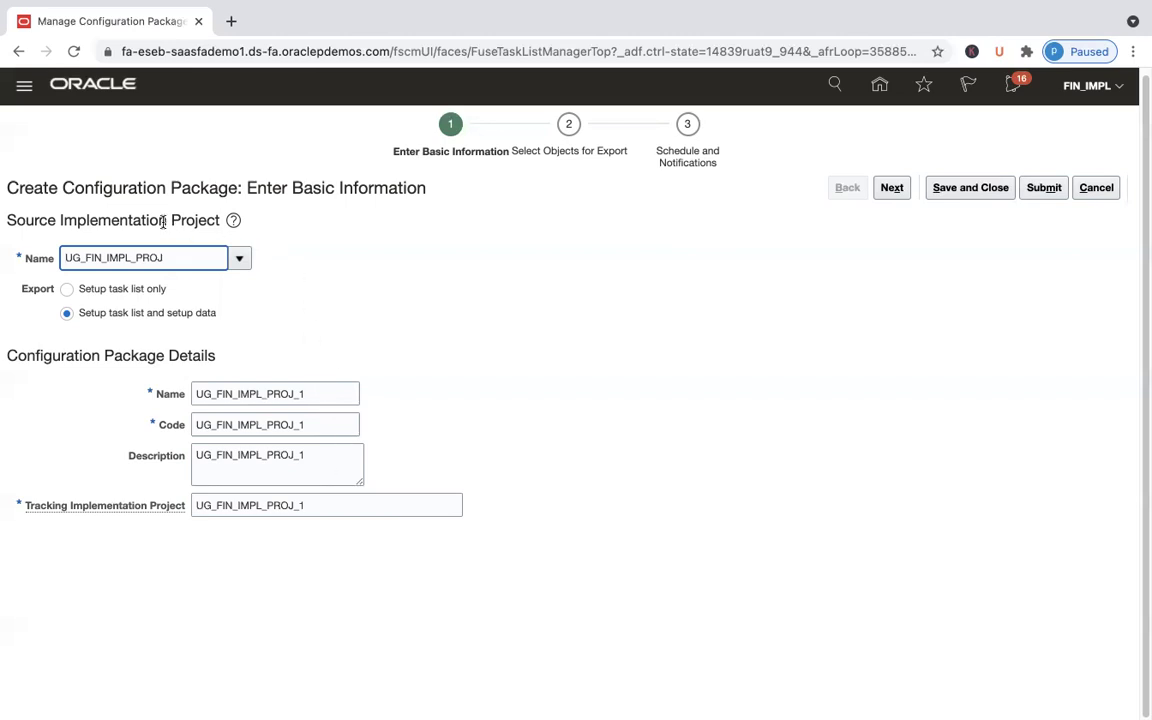
double_click(135, 257)
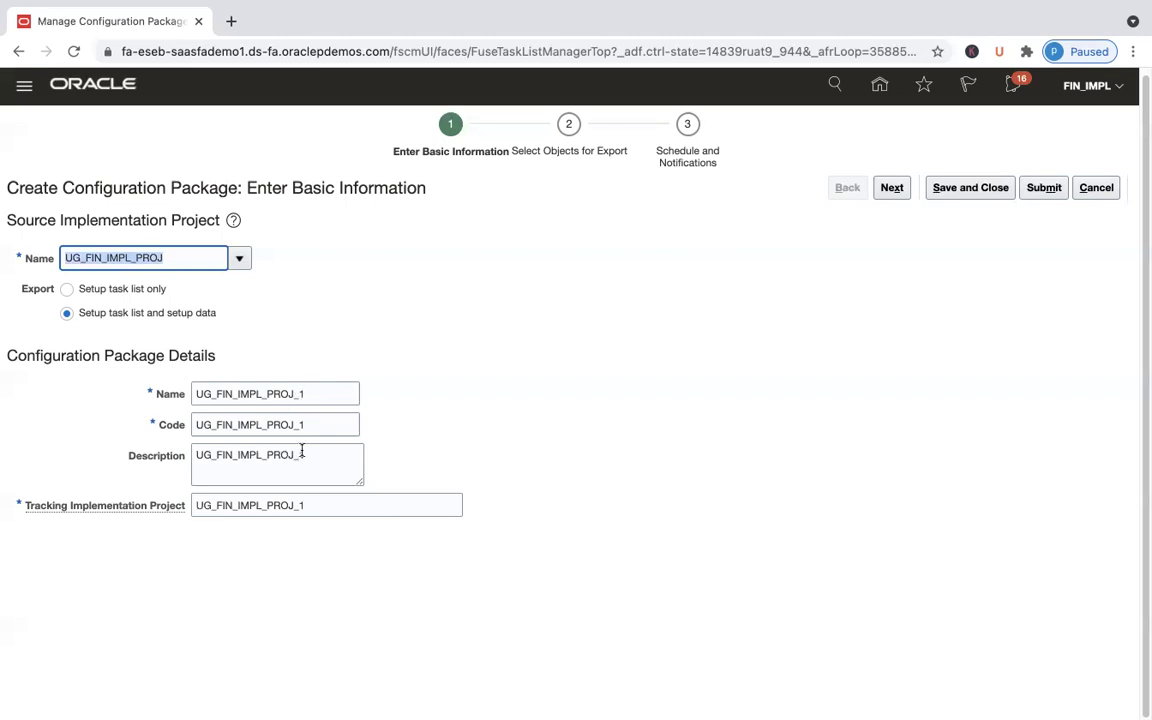
left_click(1117, 199)
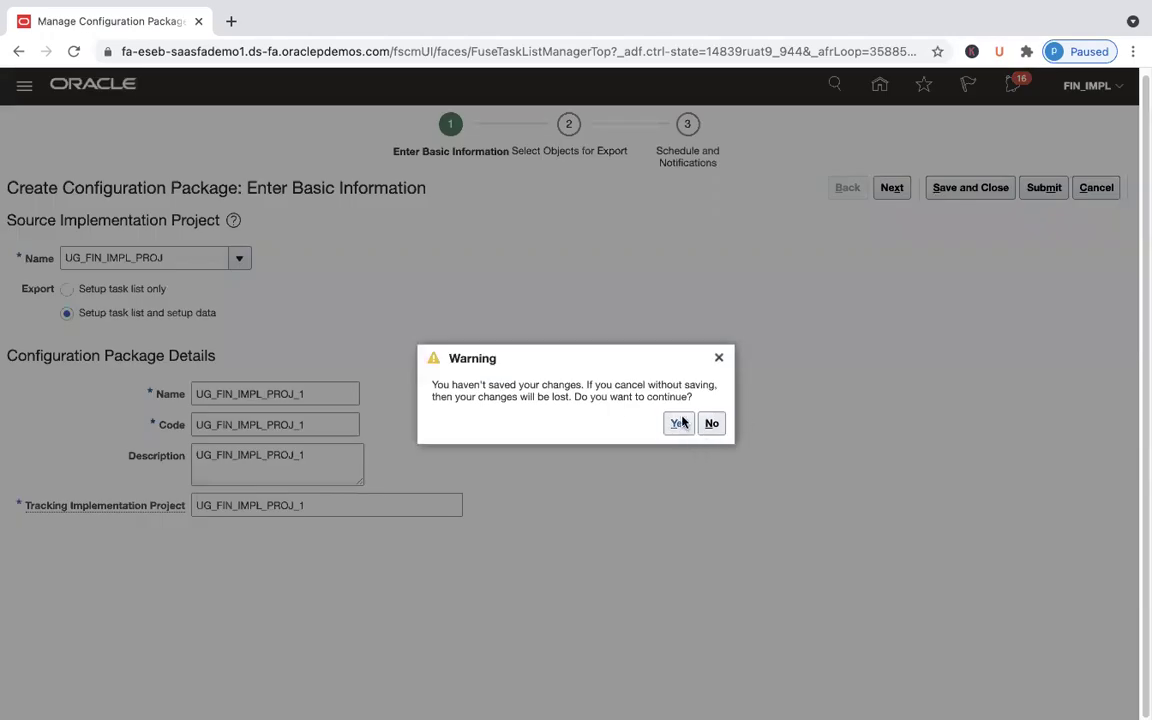
Step: Confirm discarding the unsaved package and leave Manage Configuration Packages for Implementation Projects
left_click(679, 423)
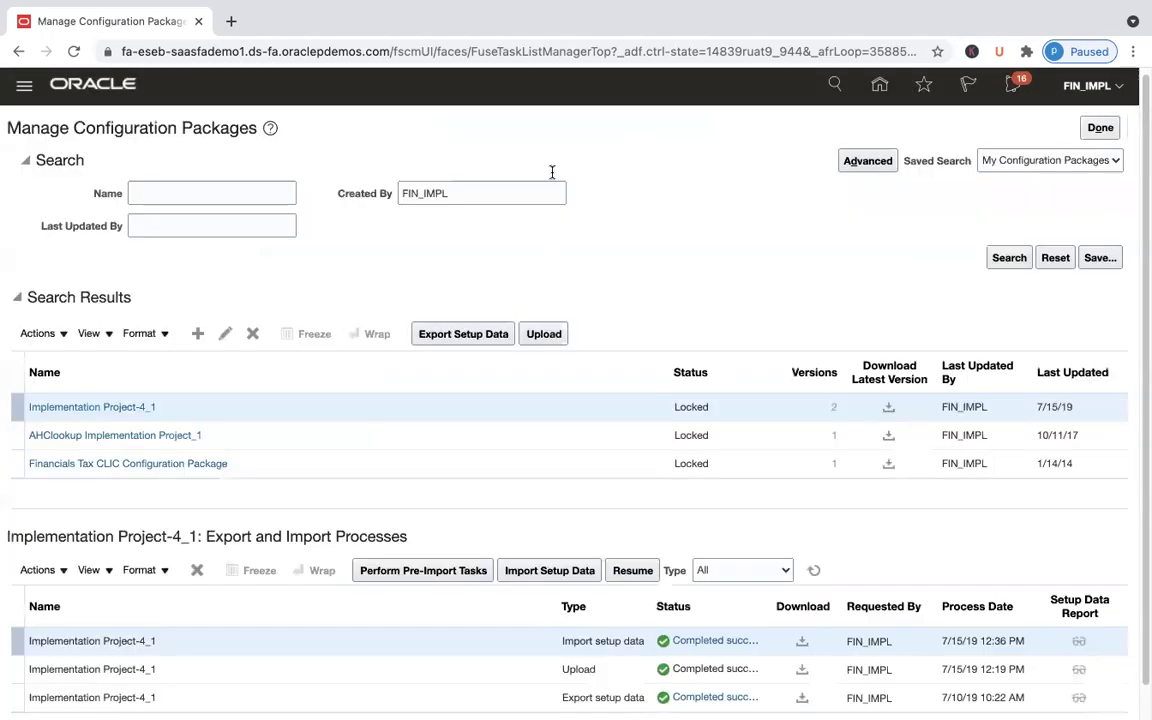
left_click(1110, 130)
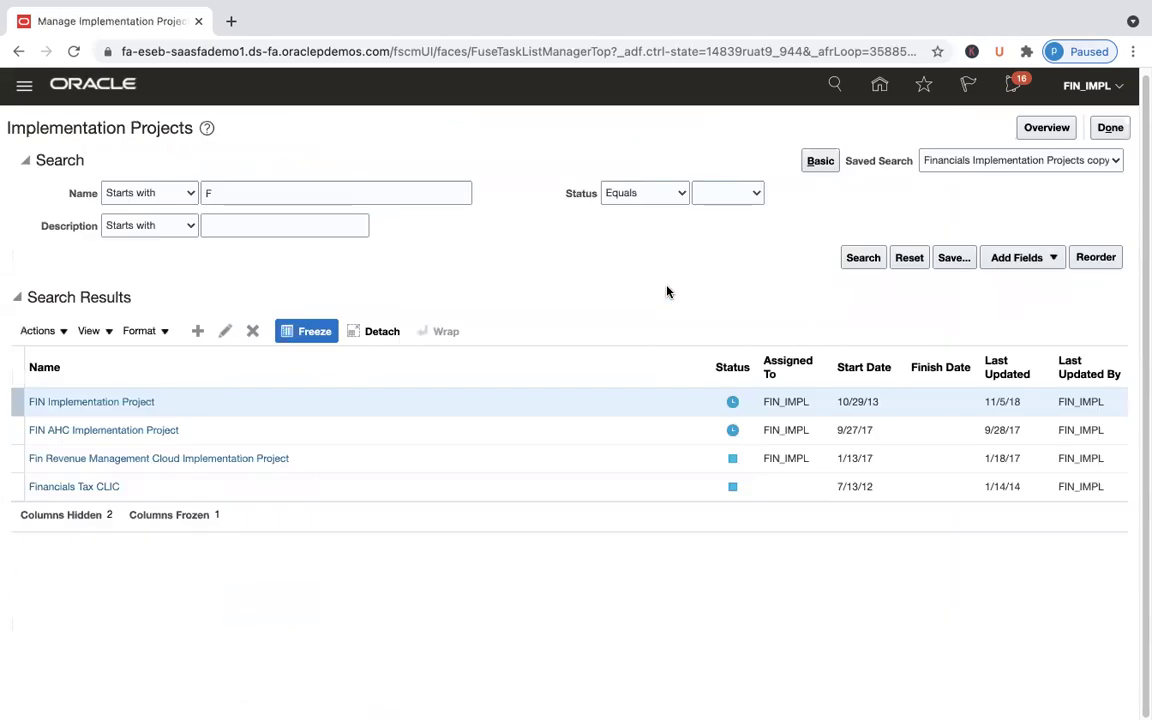
Step: Start a new implementation project named UG_CONFIG_PKG_DEMO_PROJ, letting Code and Description auto-fill
left_click(194, 333)
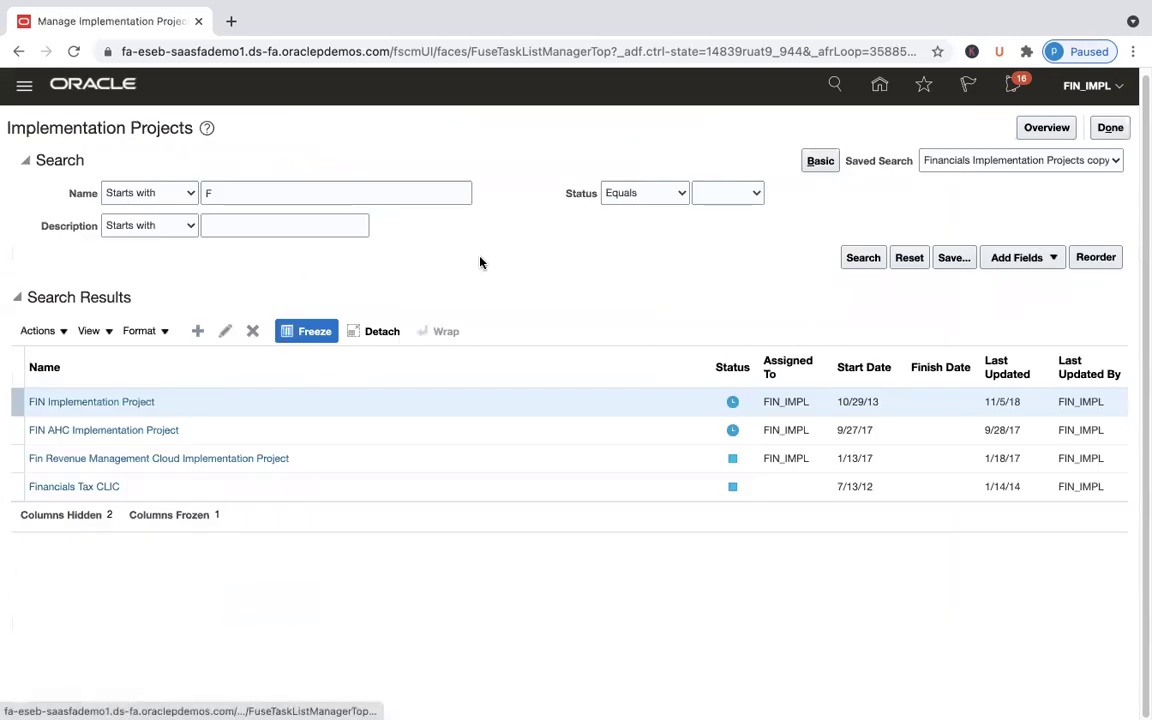
triple_click(241, 170)
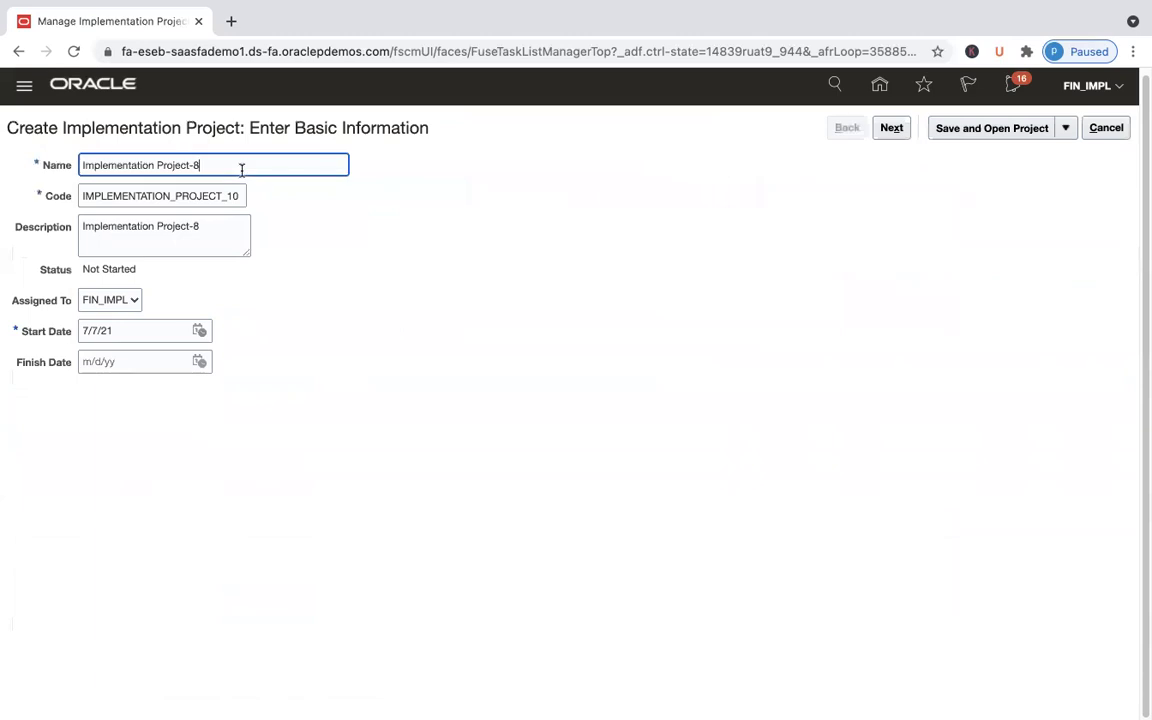
type("UG")
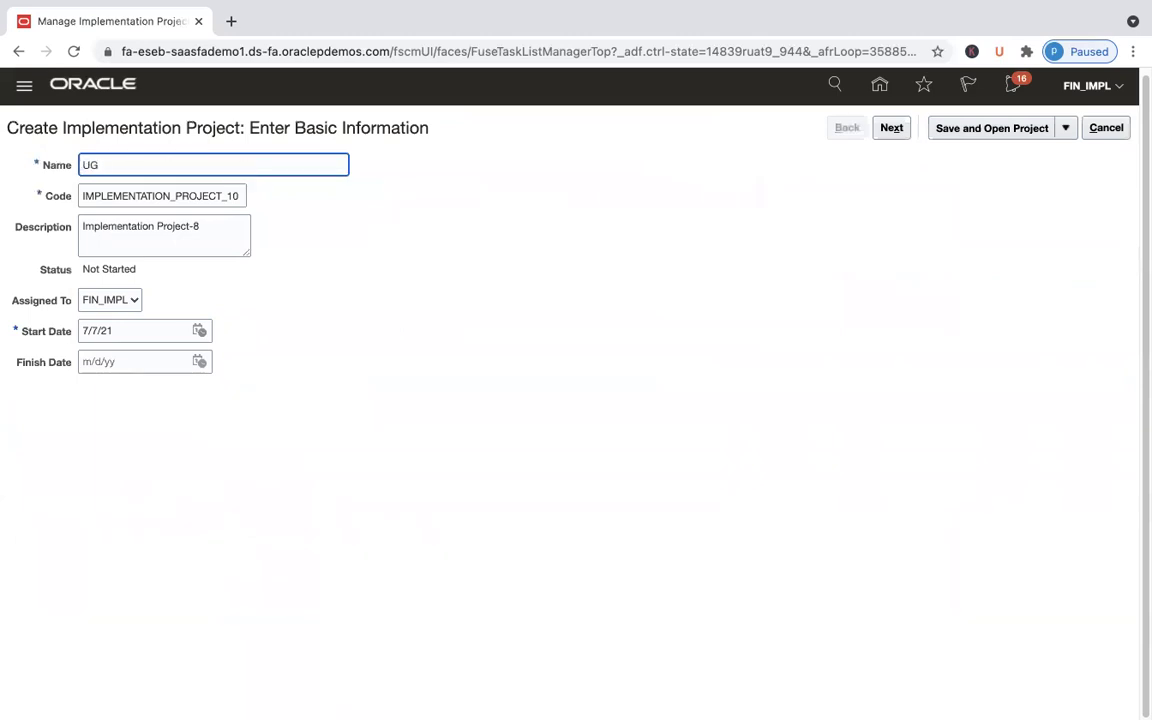
type("_COnfig")
key("BackSpace")
key("BackSpace")
type("NFIG_PK_G_DEMO_PROJ")
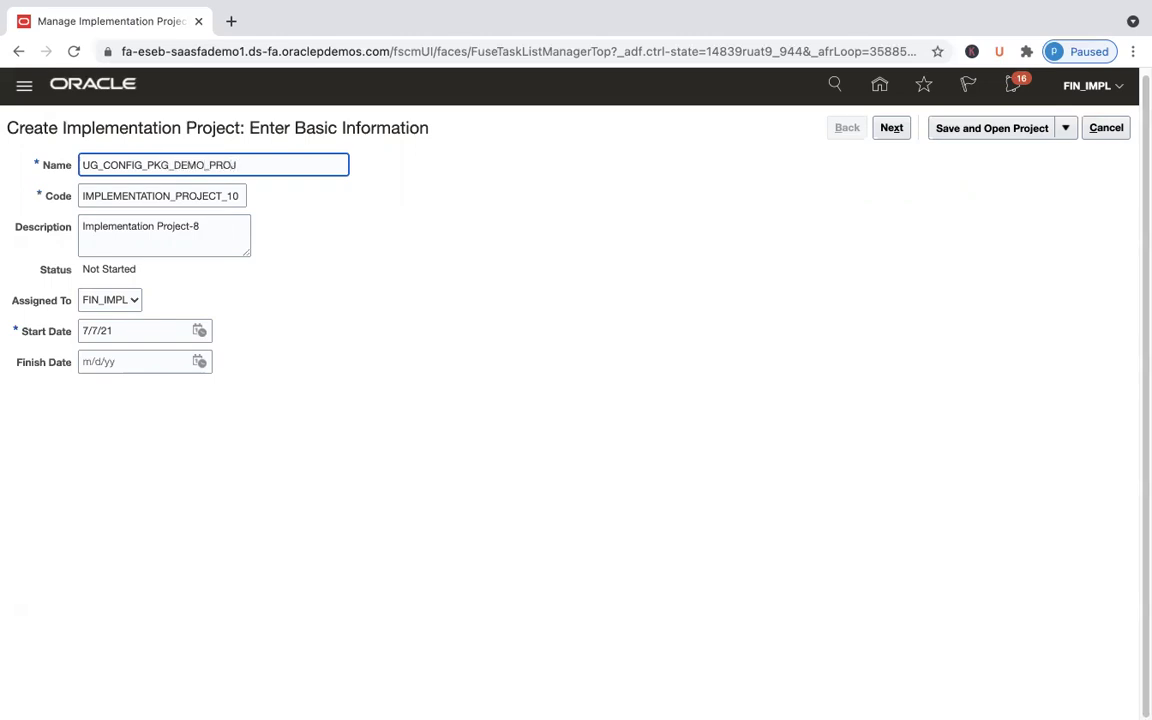
left_click(343, 260)
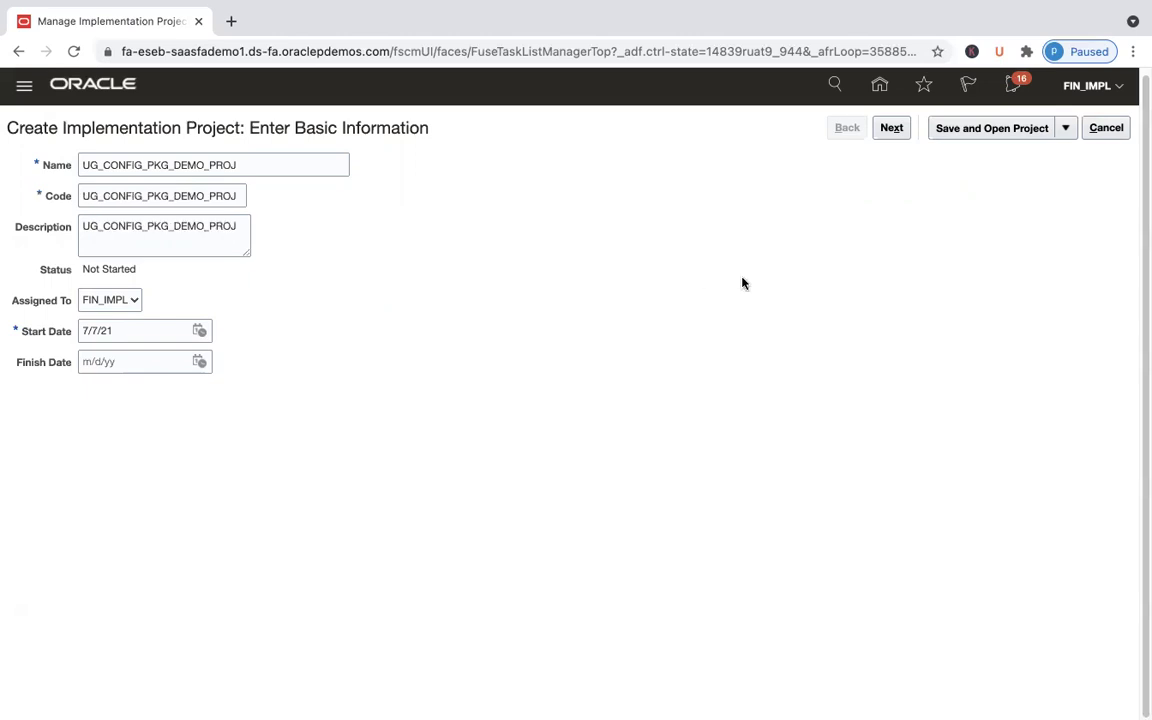
Step: Advance through the project setup and save and open UG_CONFIG_PKG_DEMO_PROJ
left_click(887, 128)
left_click(887, 130)
left_click(969, 131)
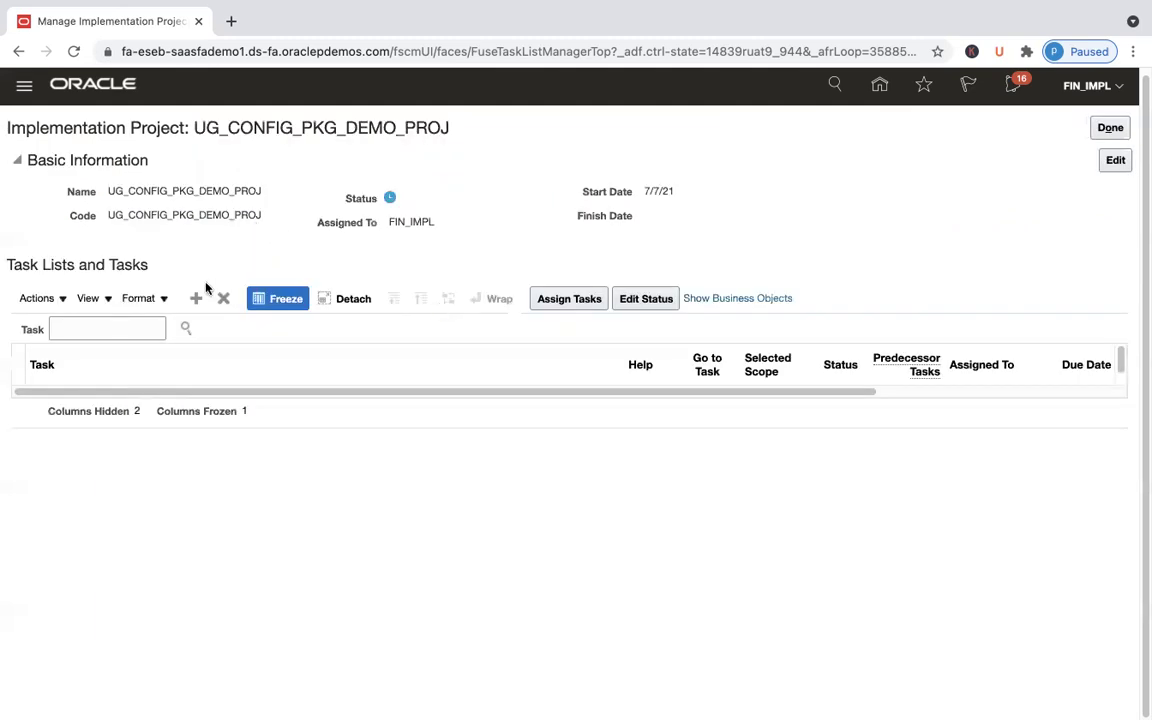
left_click(196, 298)
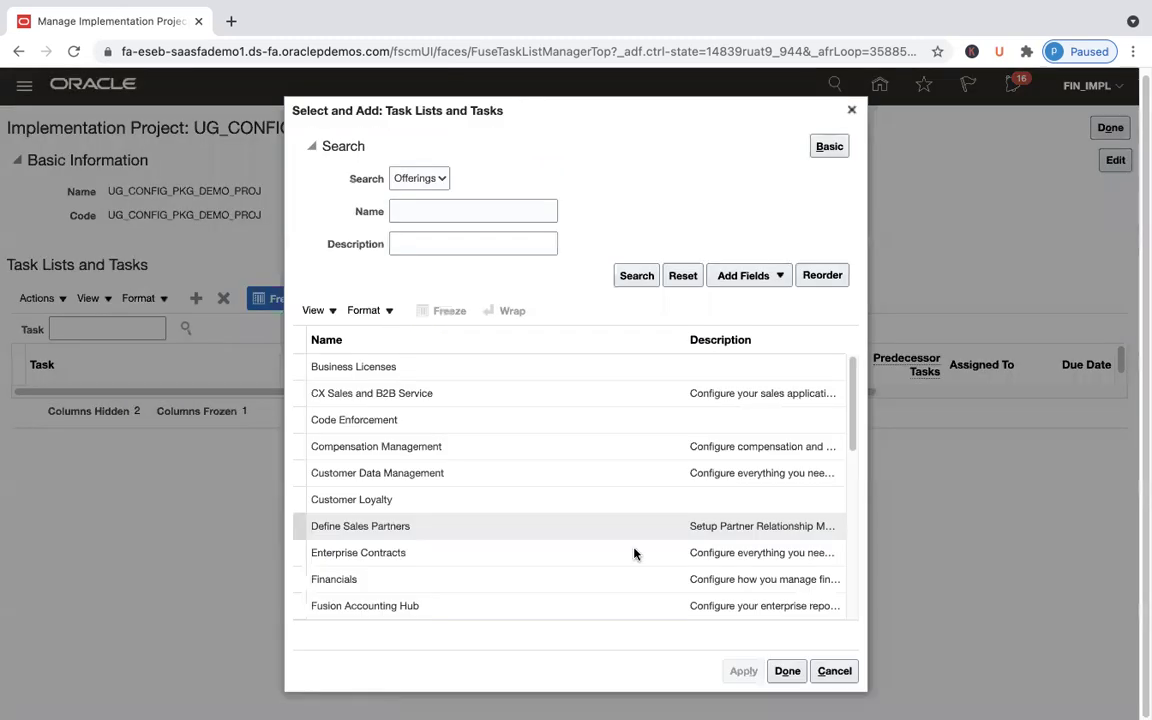
Step: Switch the task search to individual Tasks and search for 'business'
left_click(832, 672)
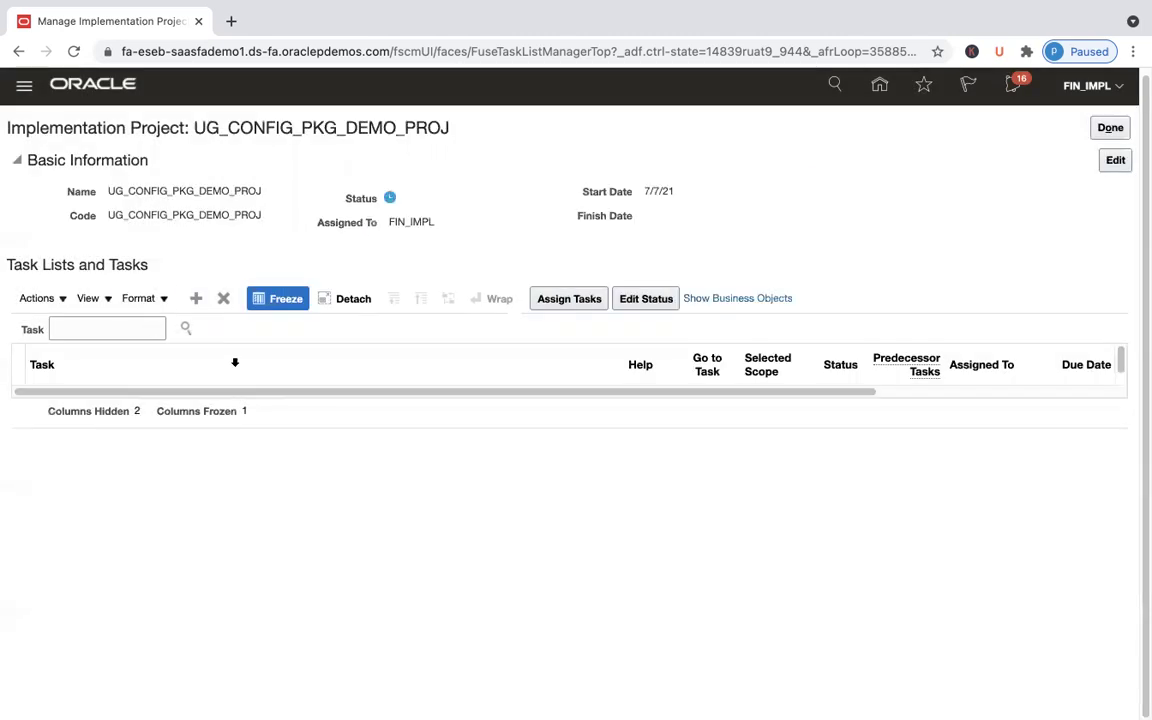
left_click(196, 298)
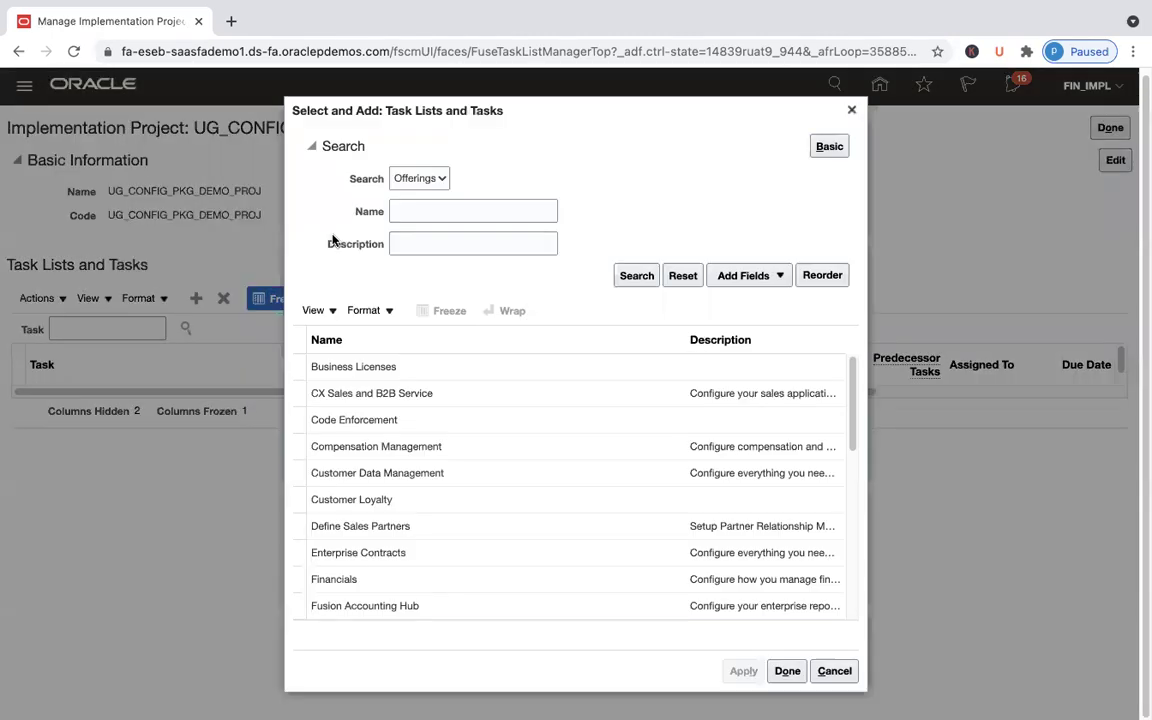
left_click(425, 179)
left_click(427, 214)
left_click(457, 206)
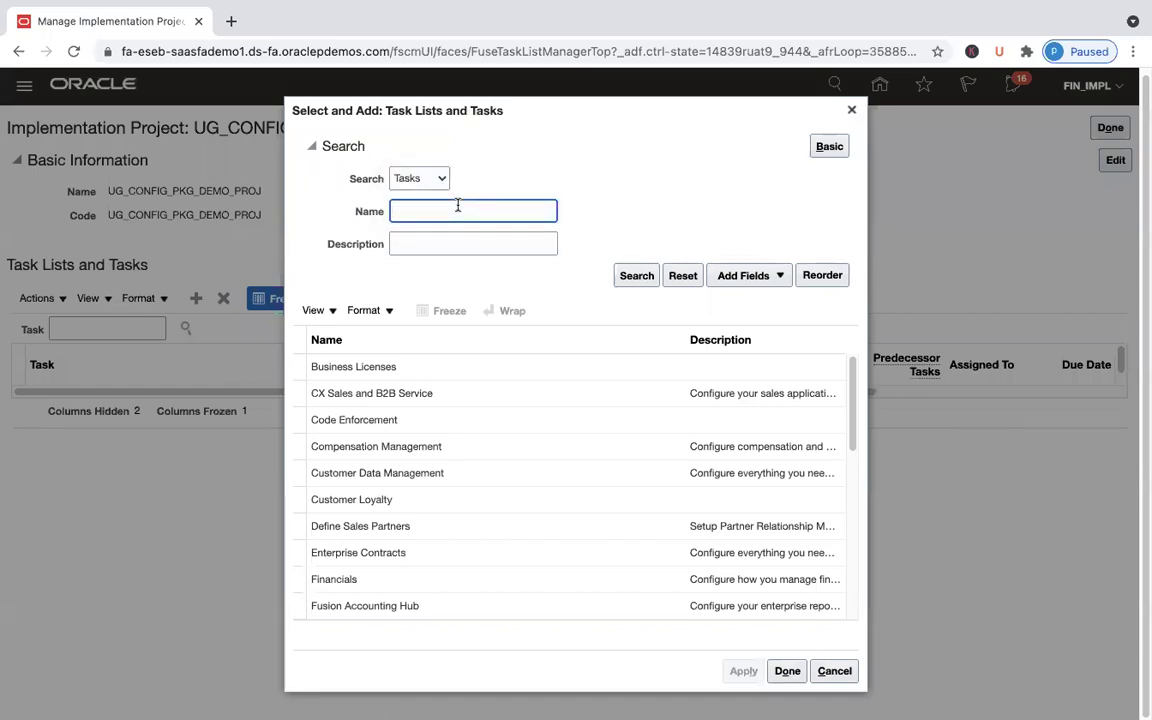
type("buisne")
key("BackSpace")
type("siessness")
key("Return")
Step: Search for 'Manage Business Unit', select it, apply it to the project and close the search
double_click(421, 338)
type("amnage")
key("BackSpace")
key("BackSpace")
key("BackSpace")
key("BackSpace")
key("BackSpace")
key("BackSpace")
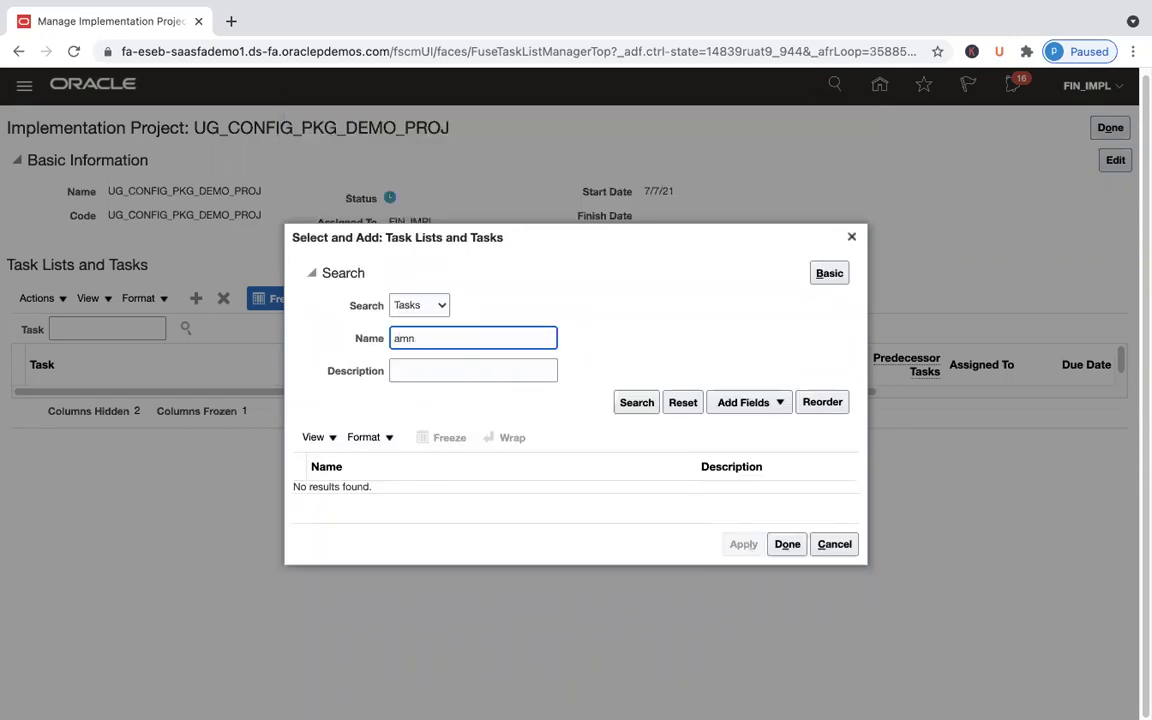
type("Nanag")
key("BackSpace")
key("BackSpace")
key("BackSpace")
key("BackSpace")
key("BackSpace")
type("Manage Business Unit")
key("Return")
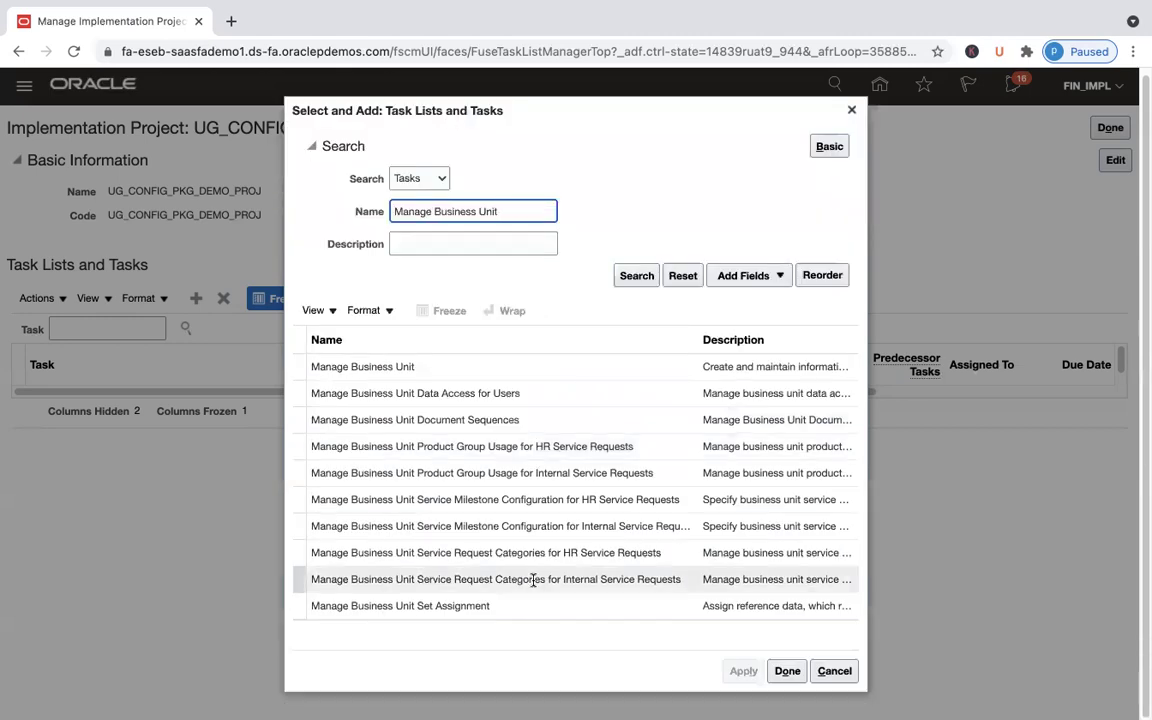
left_click(570, 374)
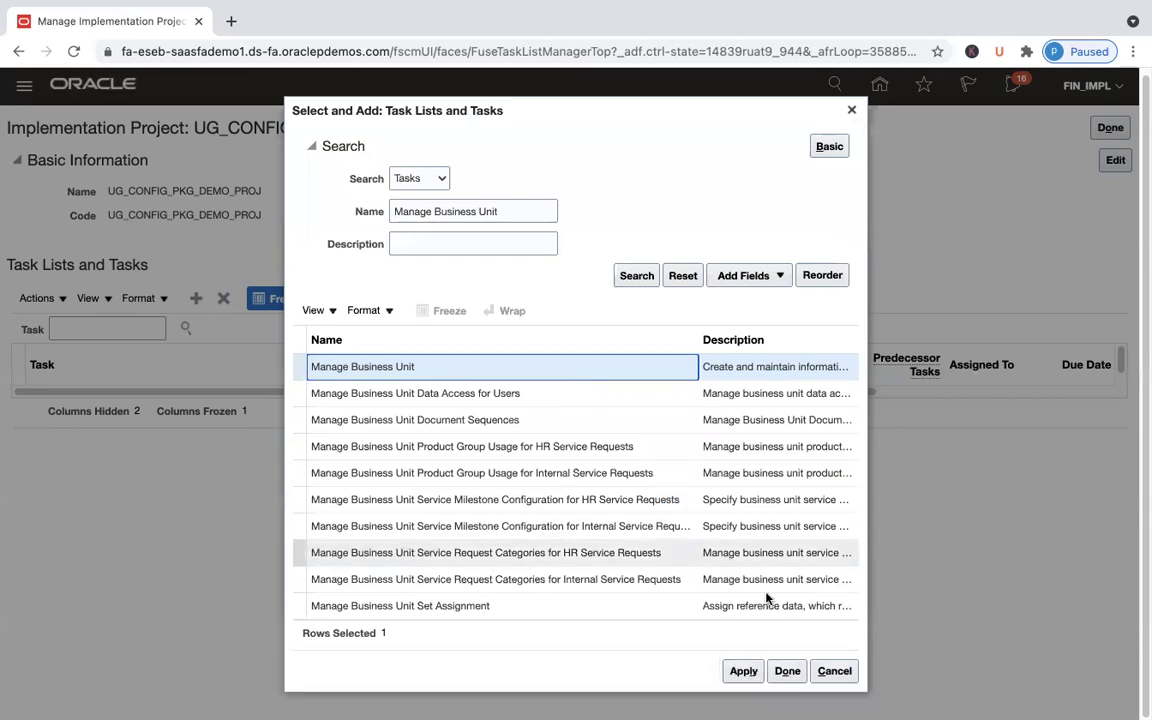
left_click(743, 671)
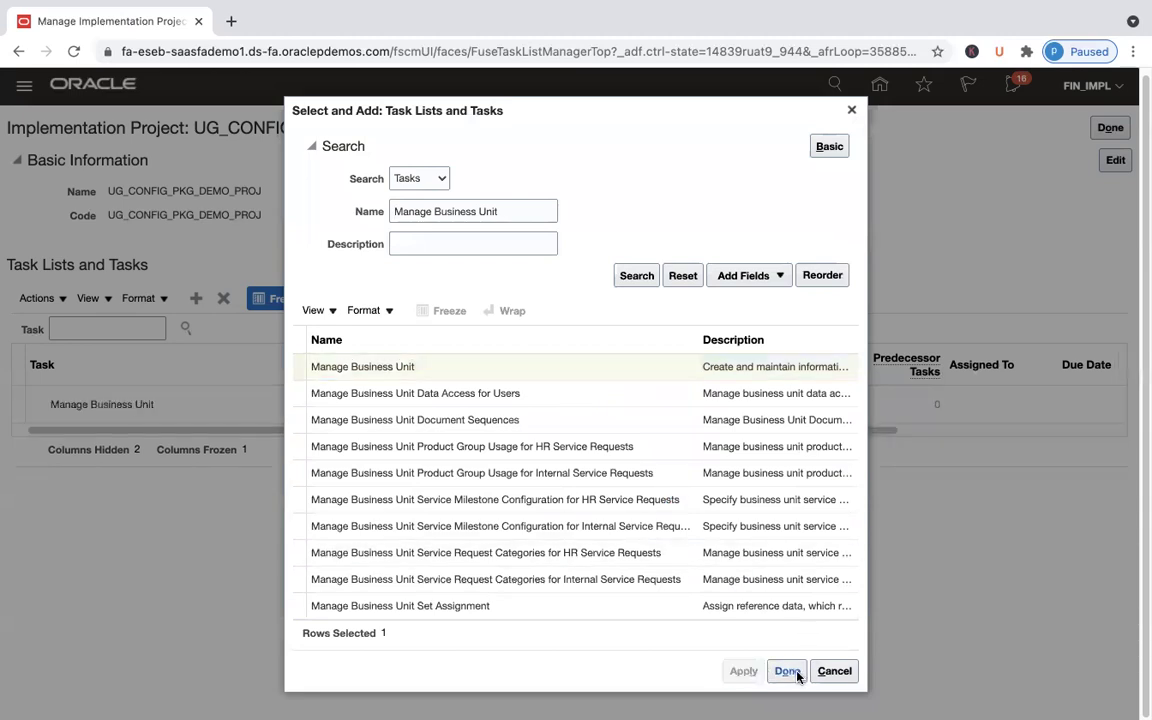
left_click(787, 671)
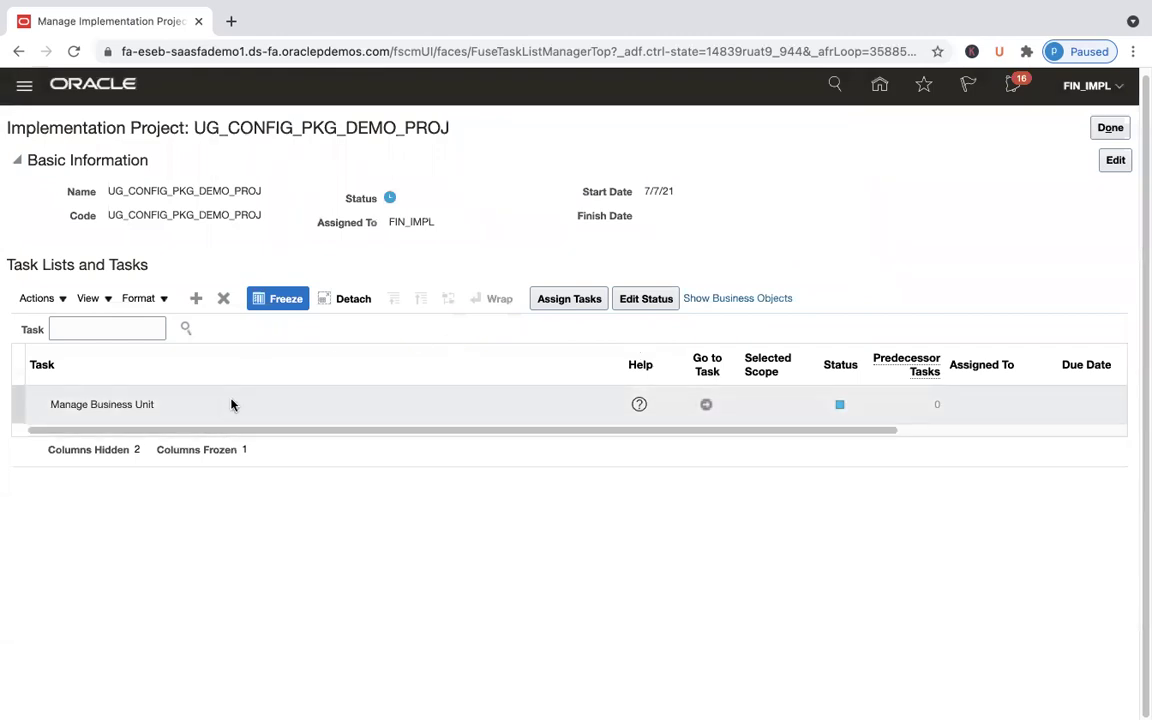
Step: Finish the project, open Manage Configuration Packages, and start a new configuration package
left_click(1110, 130)
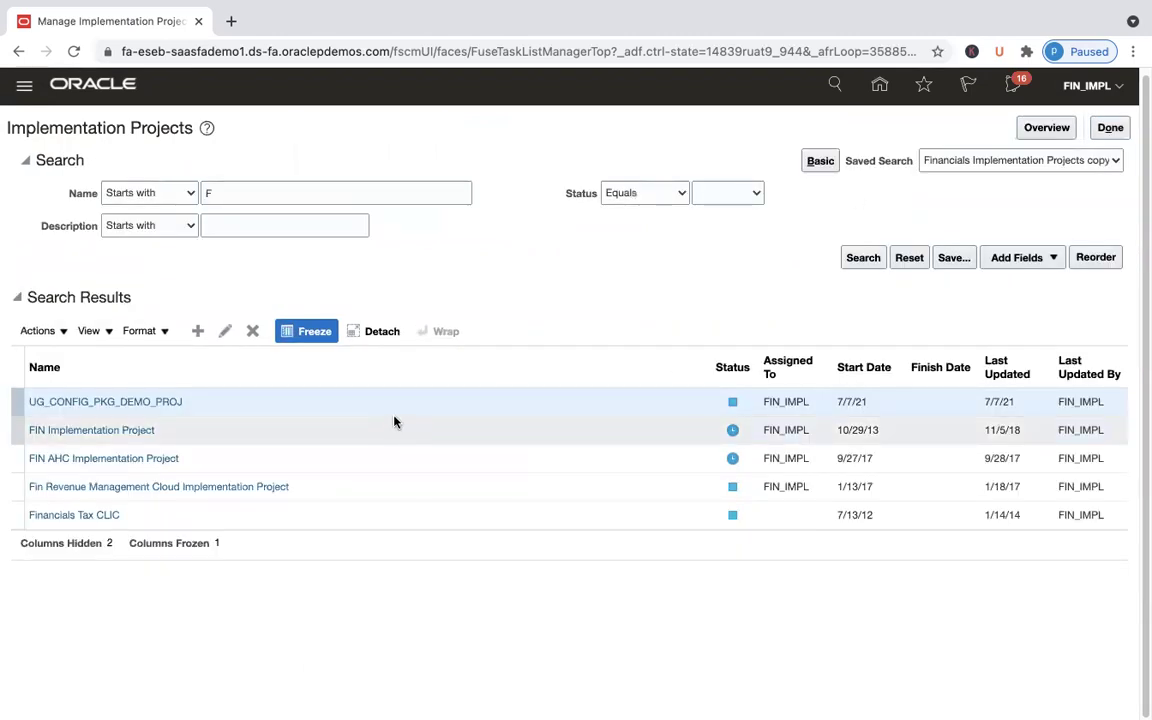
left_click(1112, 128)
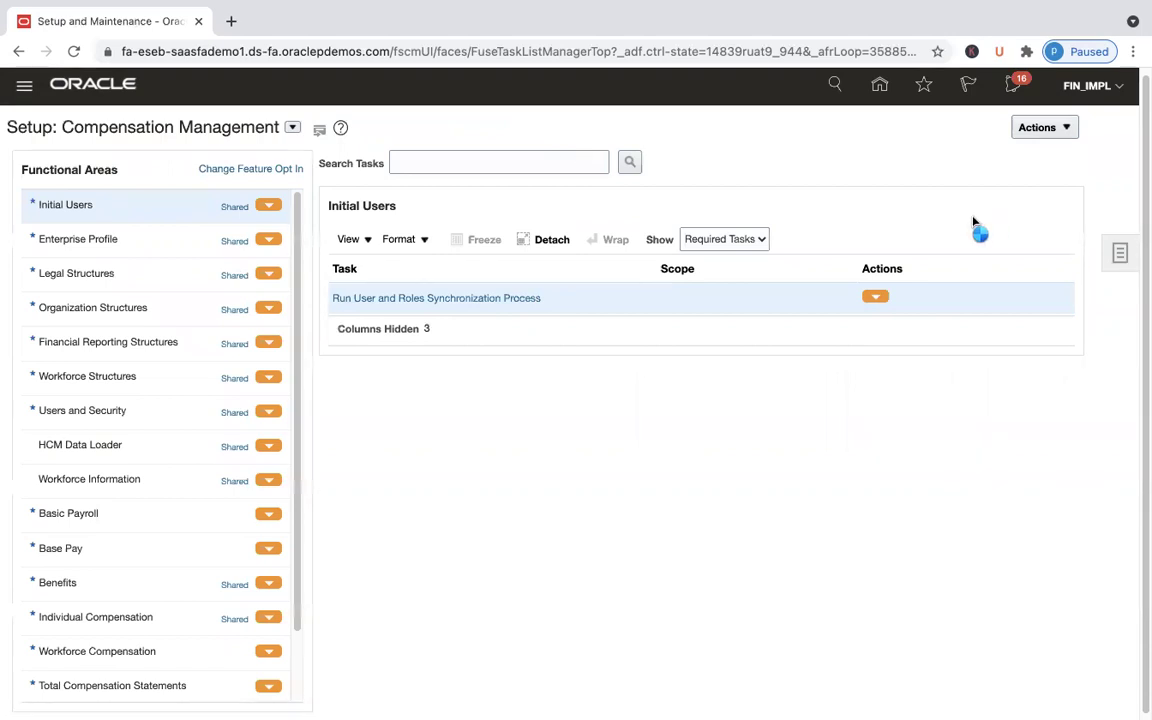
left_click(1010, 182)
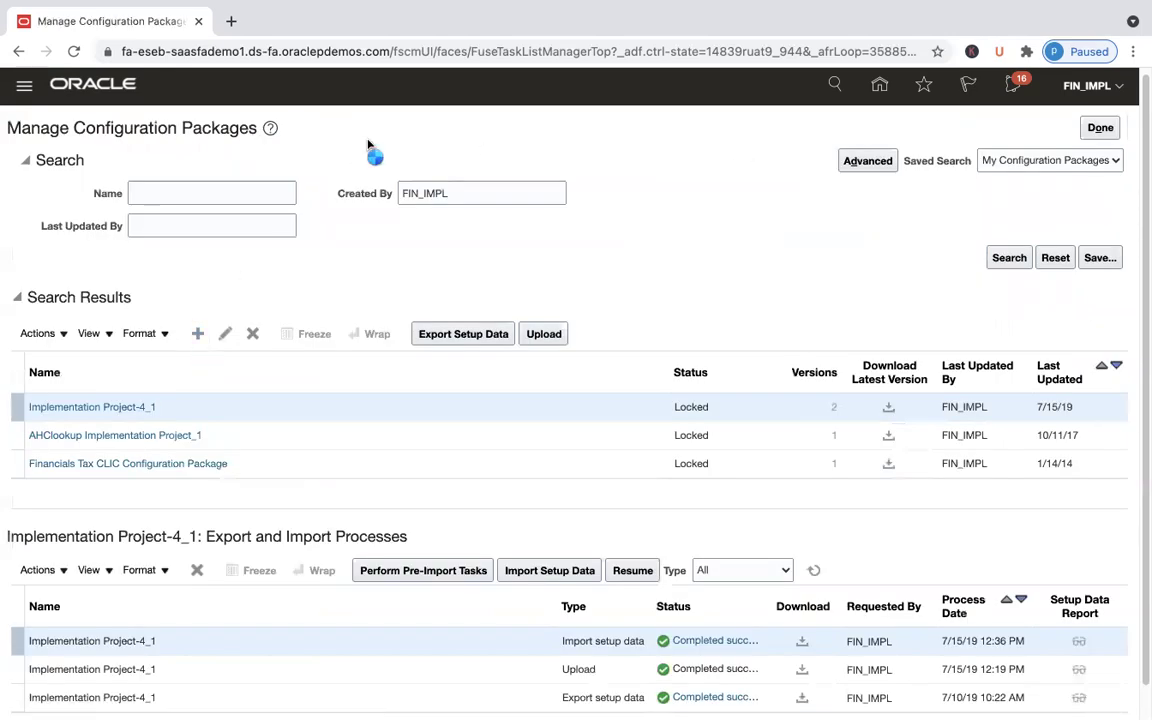
left_click(192, 257)
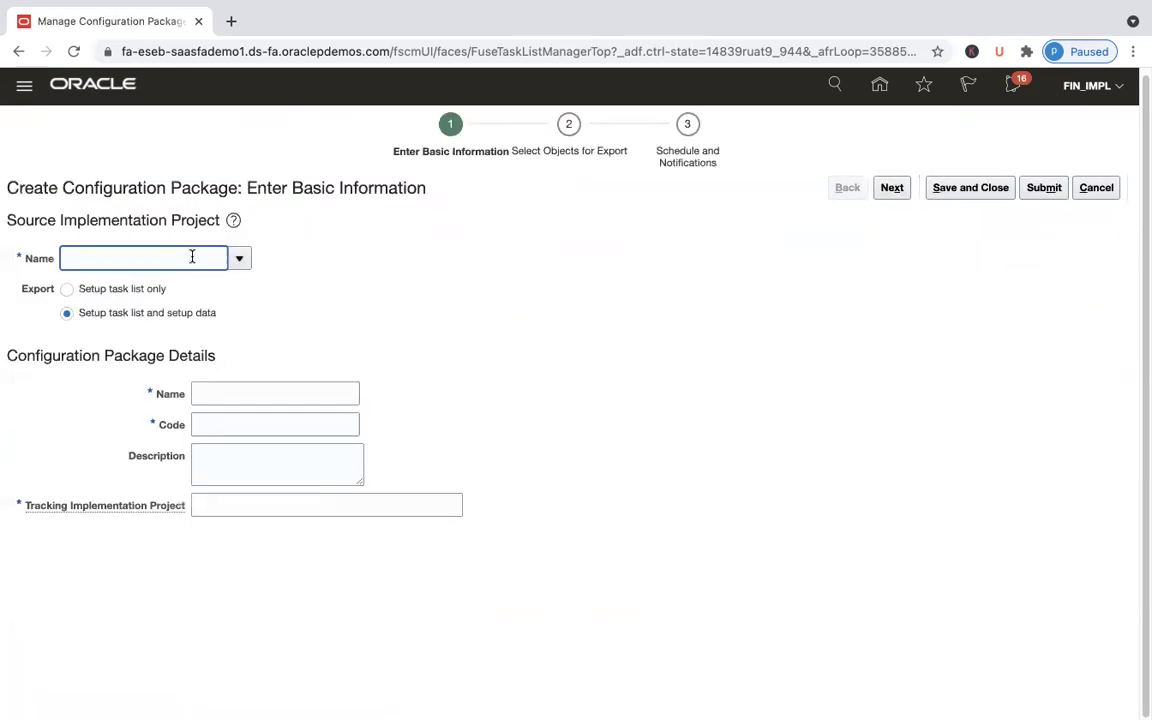
Step: Set UG_CONFIG_PKG_DEMO_PROJ as the source project, accepting the missing-offerings warning
left_click(241, 259)
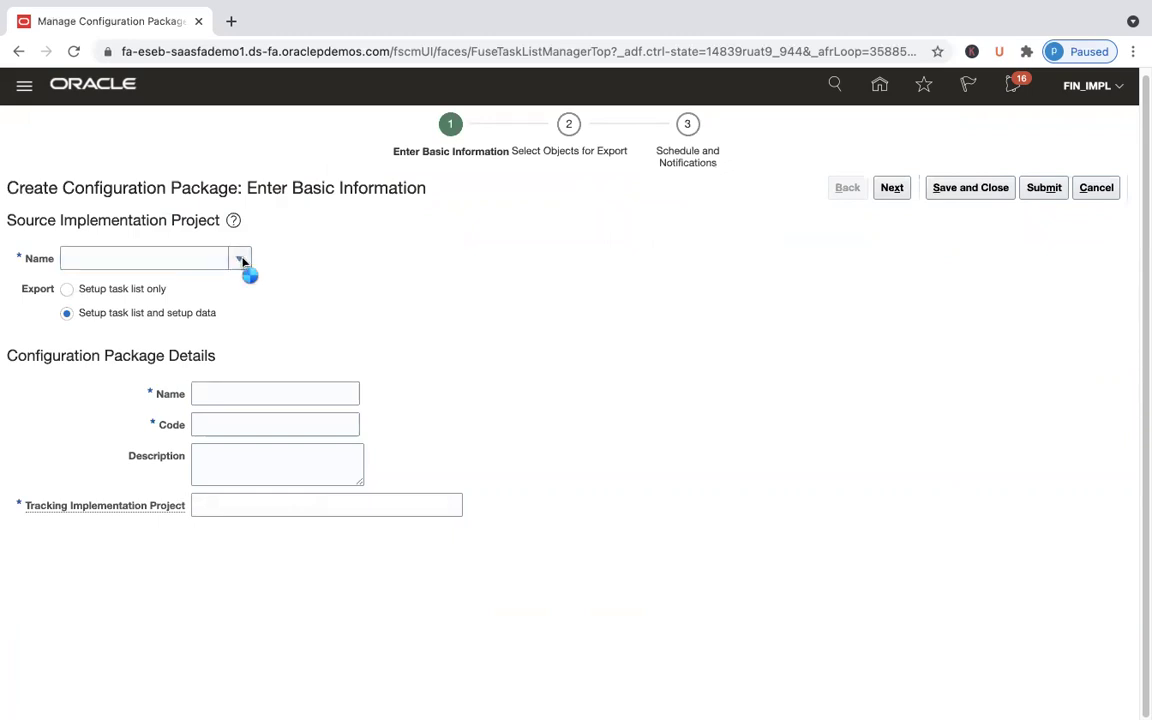
left_click(228, 288)
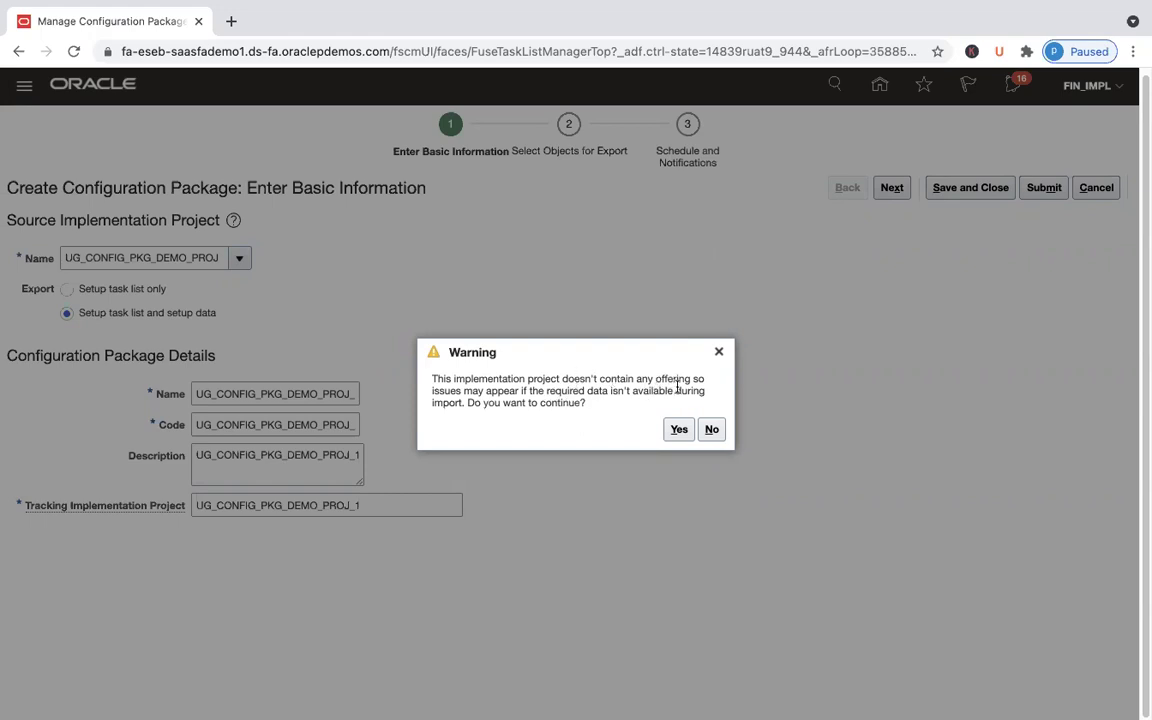
left_click(678, 431)
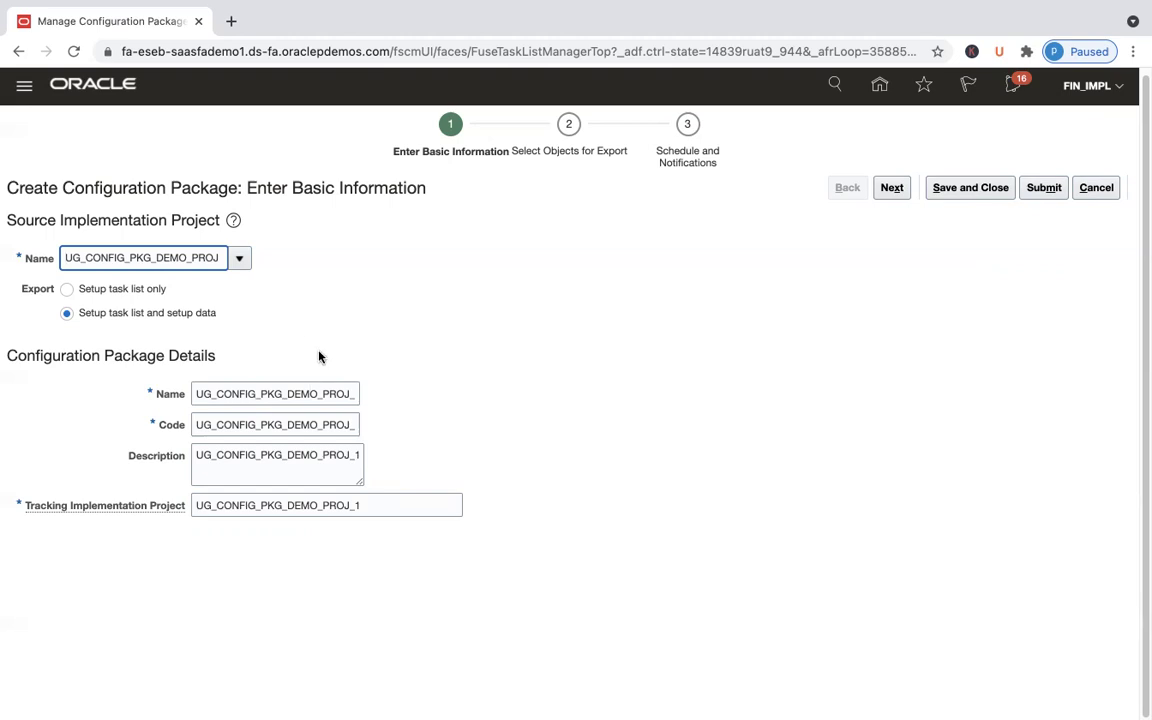
left_click(288, 319)
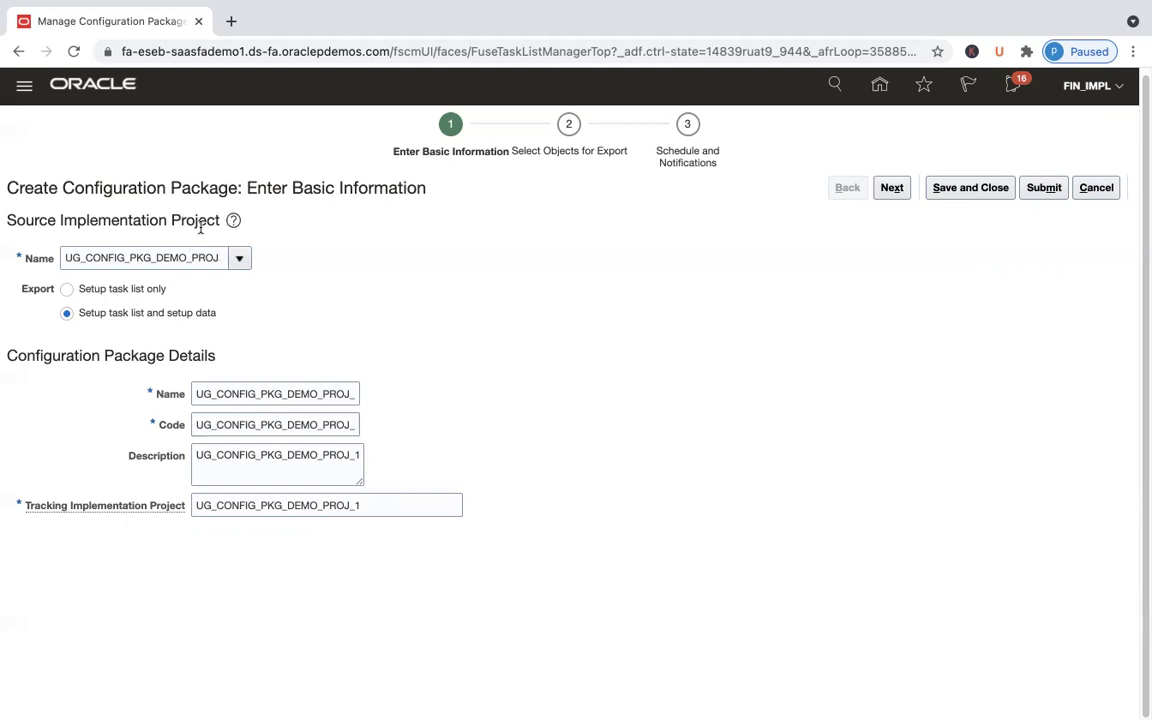
Step: Choose to export 'Setup task list and setup data' and proceed to Select Objects for Export
left_click(67, 290)
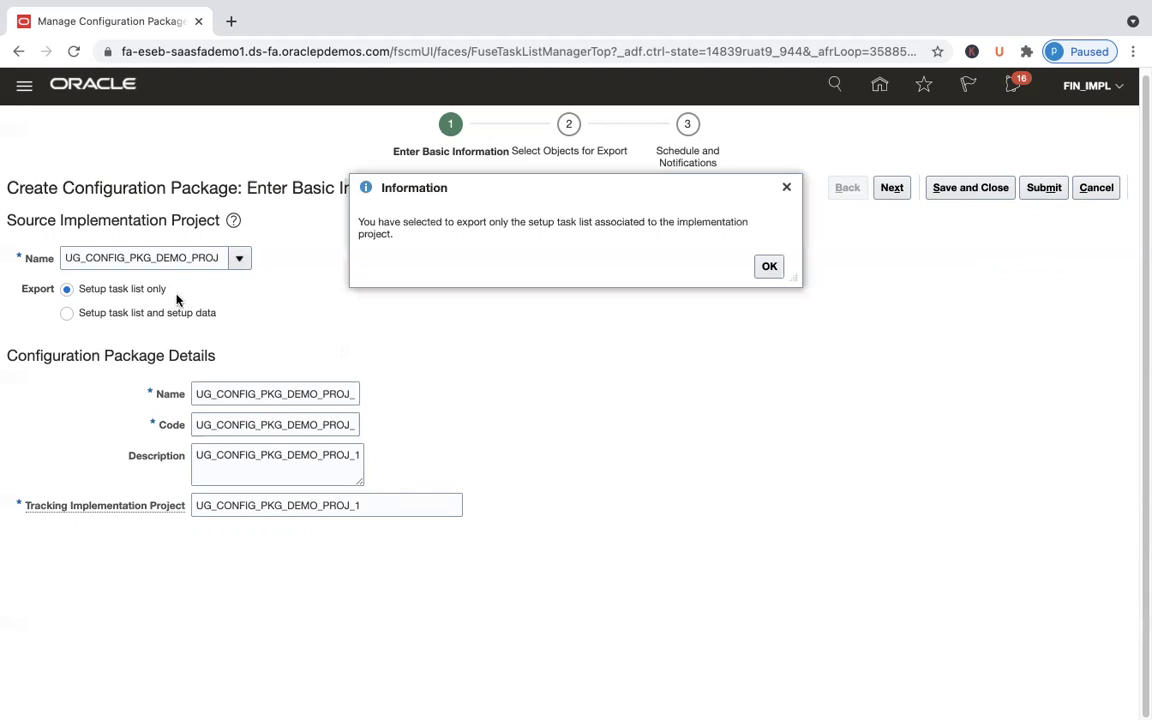
left_click(770, 266)
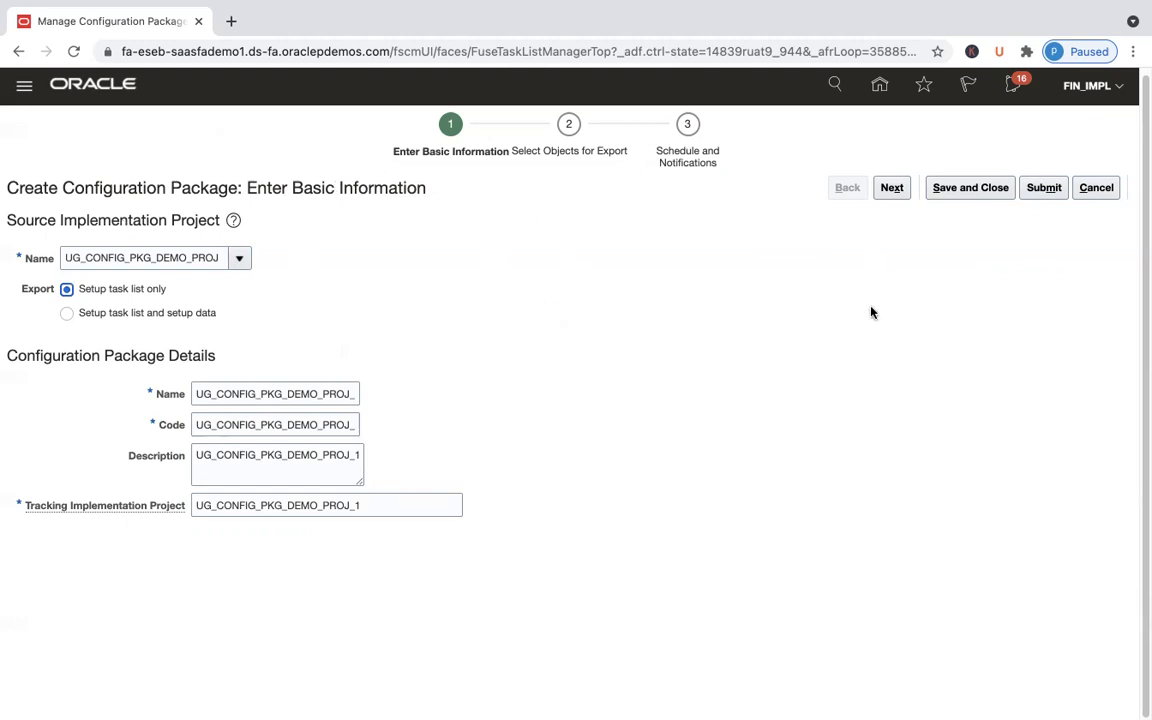
left_click(66, 316)
left_click(897, 190)
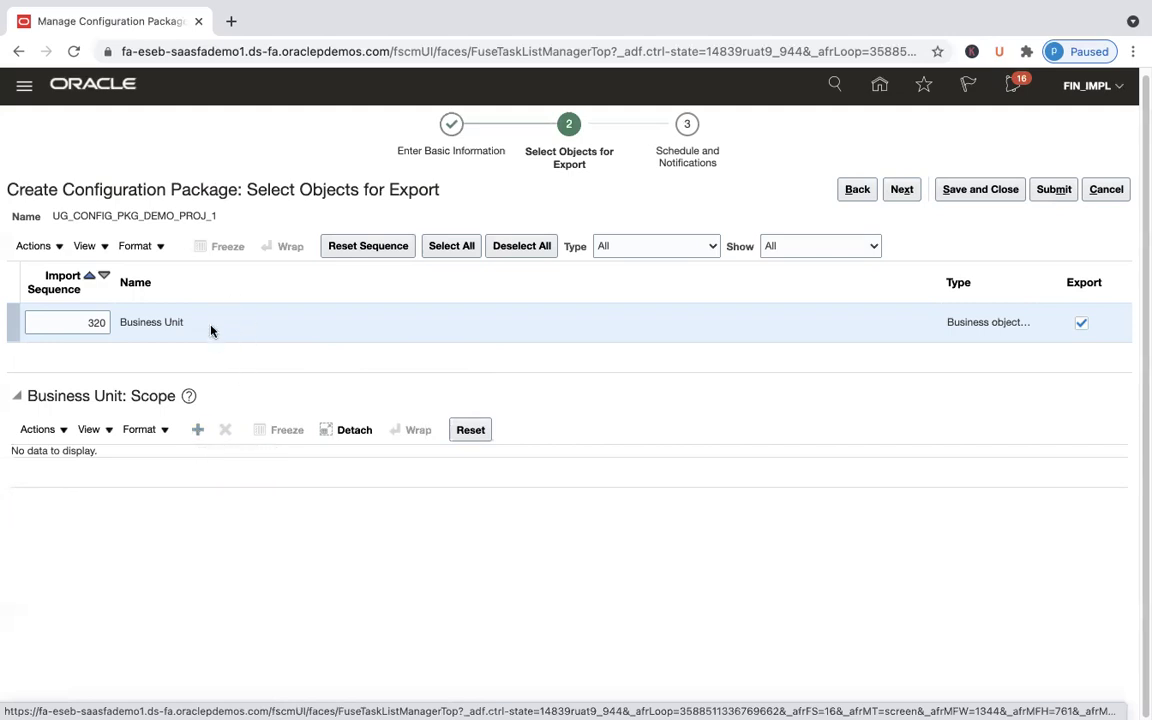
Step: Search for 'UG BU' and add it as the package's Business Unit scope
left_click(198, 430)
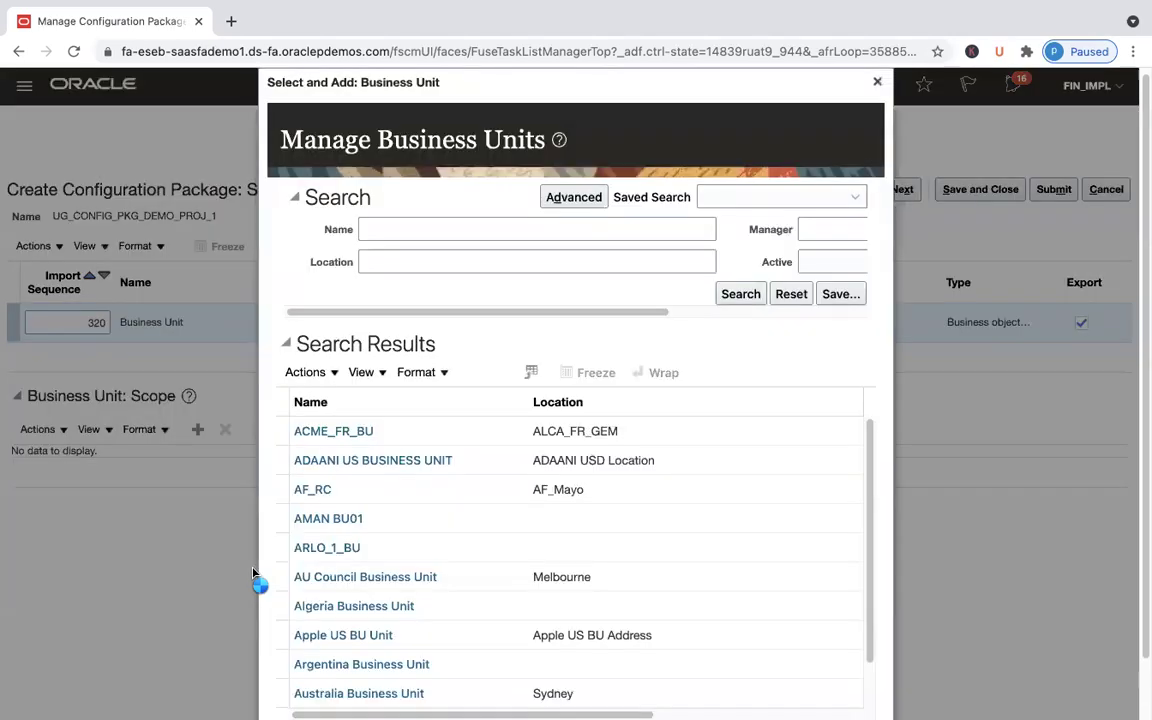
left_click(417, 229)
type("UG BU")
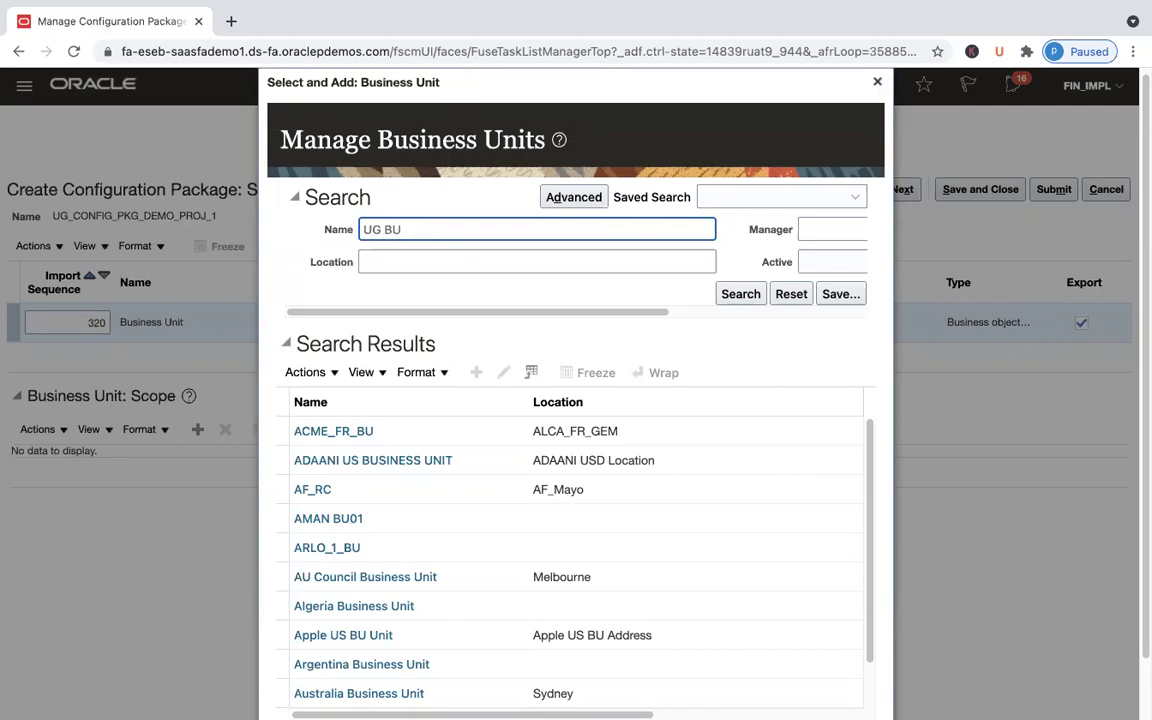
key("Return")
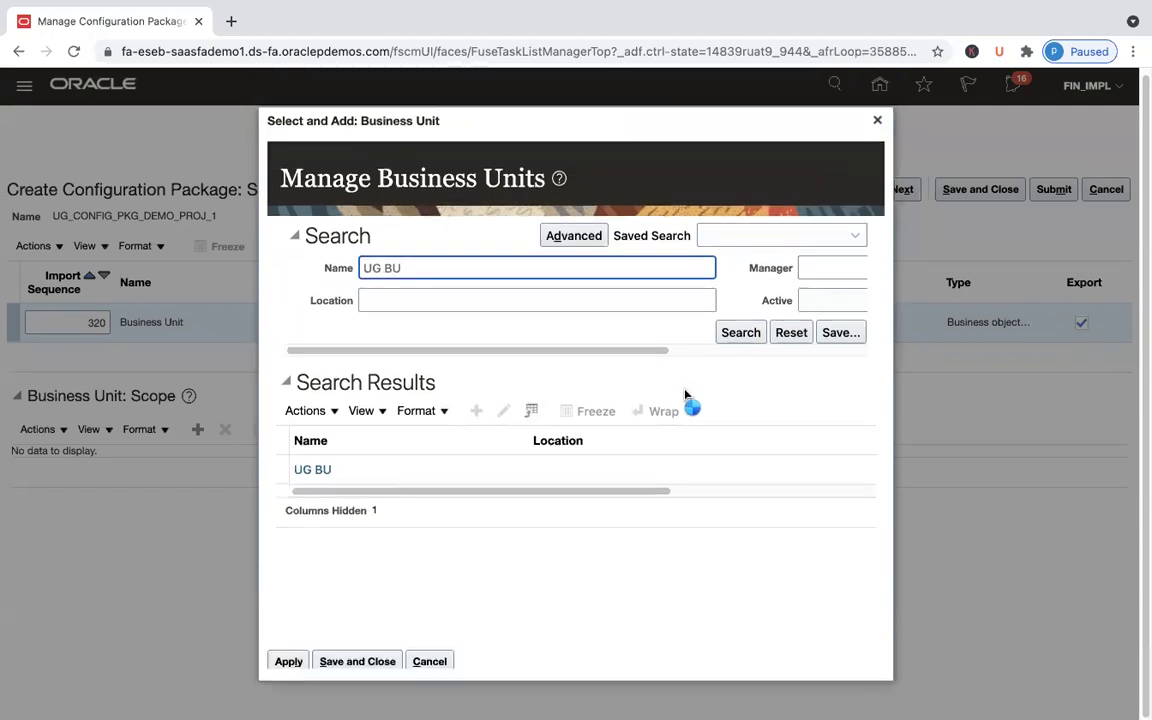
left_click(566, 472)
left_click(360, 661)
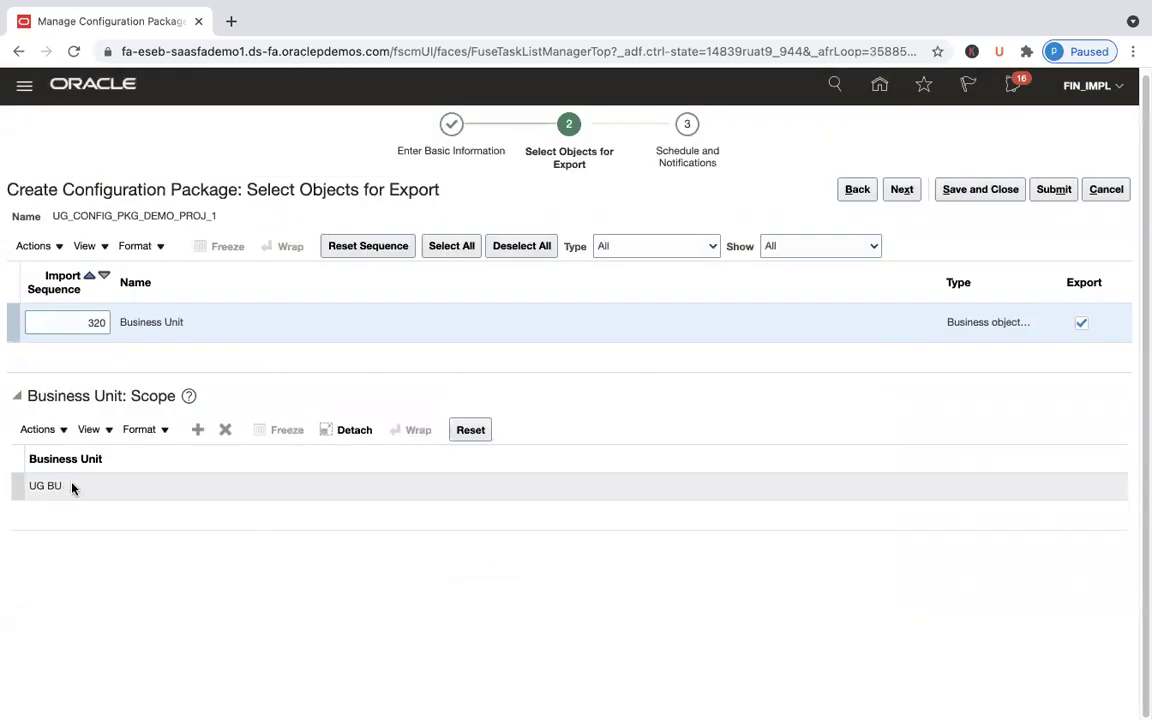
Step: Submit UG_CONFIG_PKG_DEMO_PROJ_1 for export as soon as possible, confirming the lock warning
left_click(905, 191)
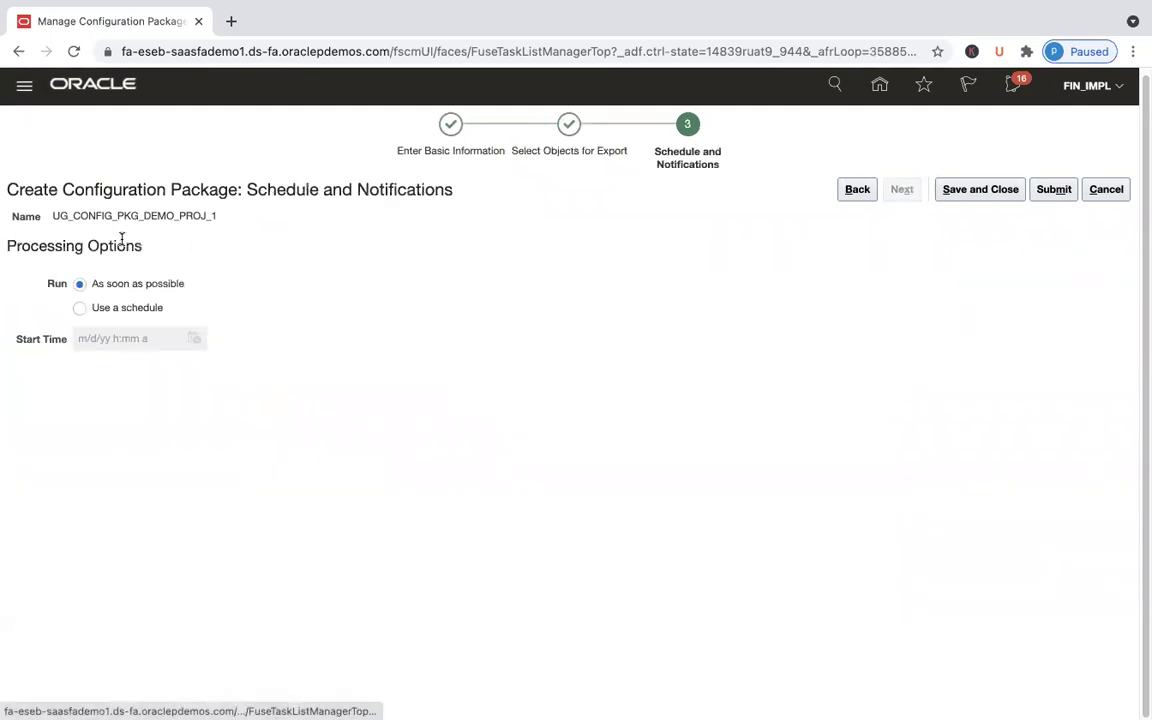
left_click(1056, 191)
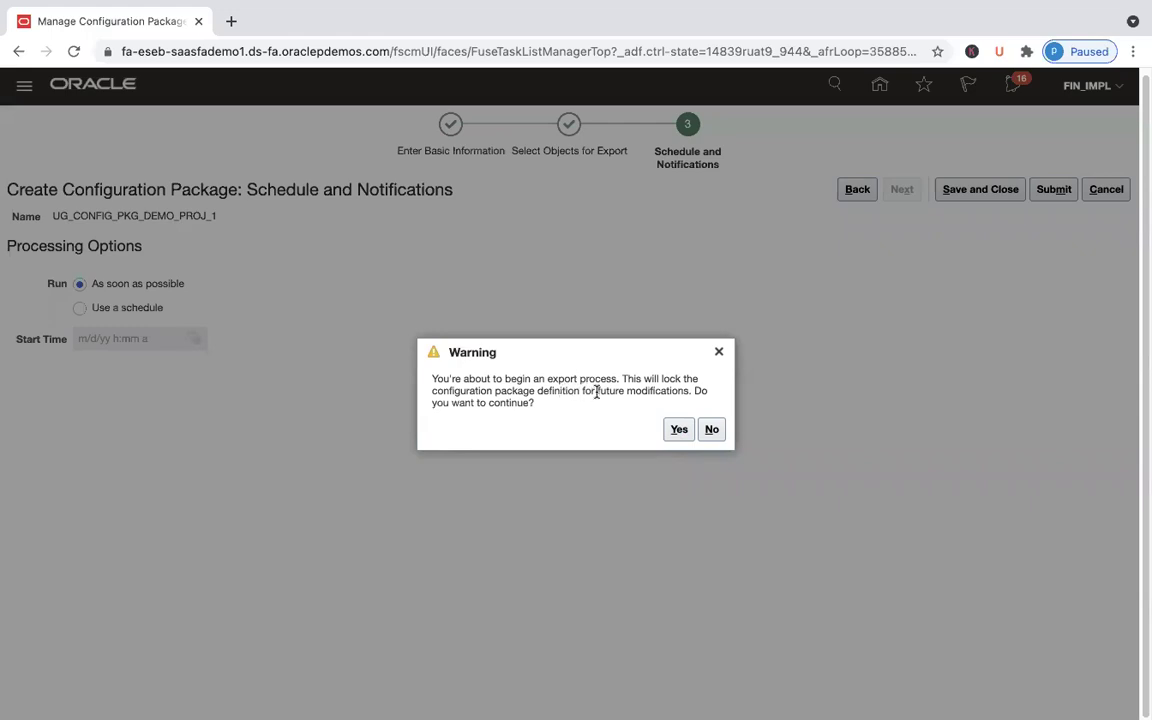
left_click(678, 430)
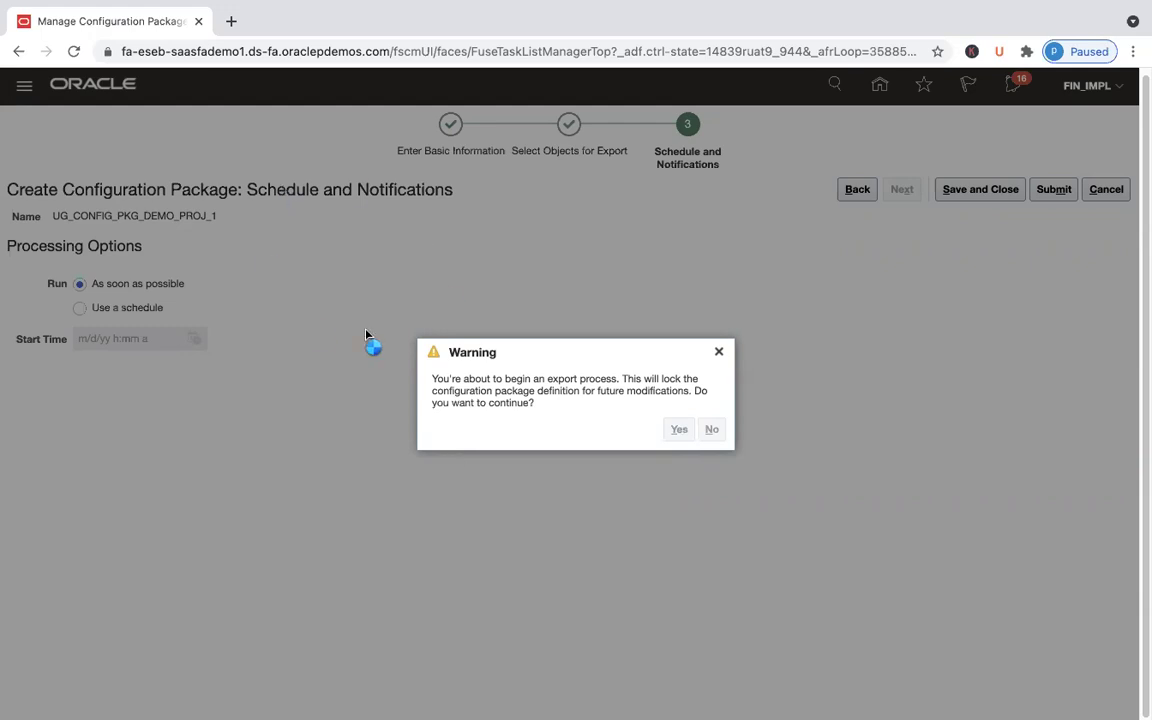
Step: In a new tab, open the eseg environment's sign-in page and sign in with a saved account
left_click(229, 22)
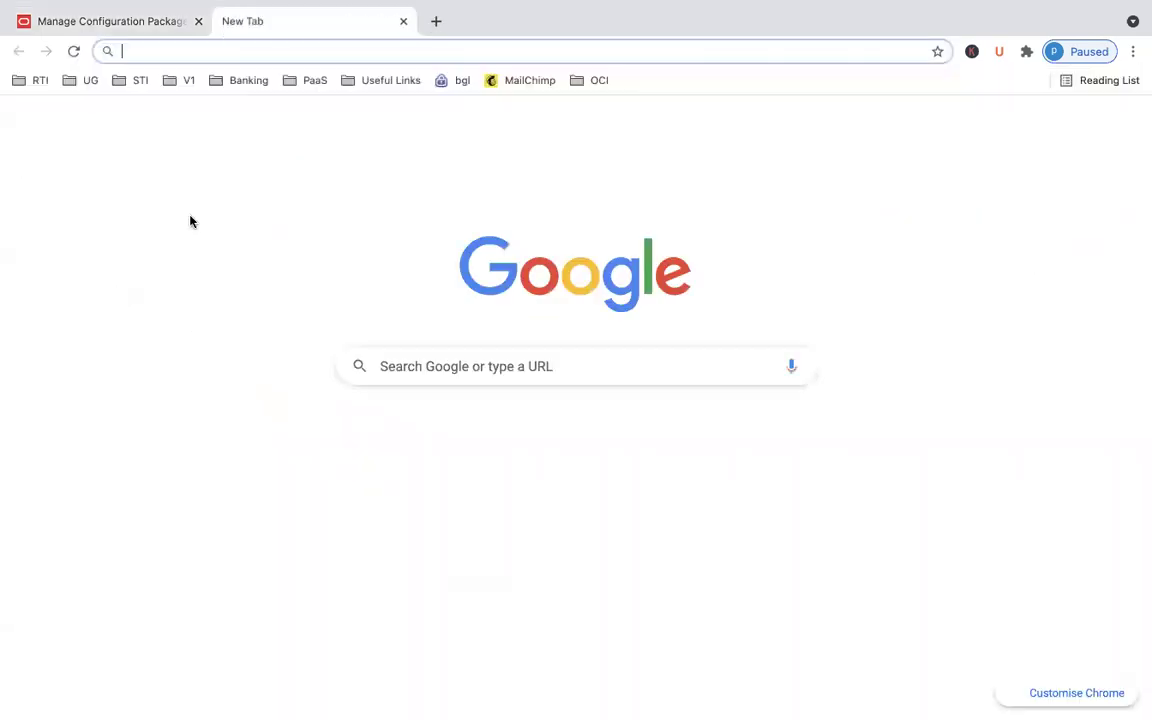
type("eseg")
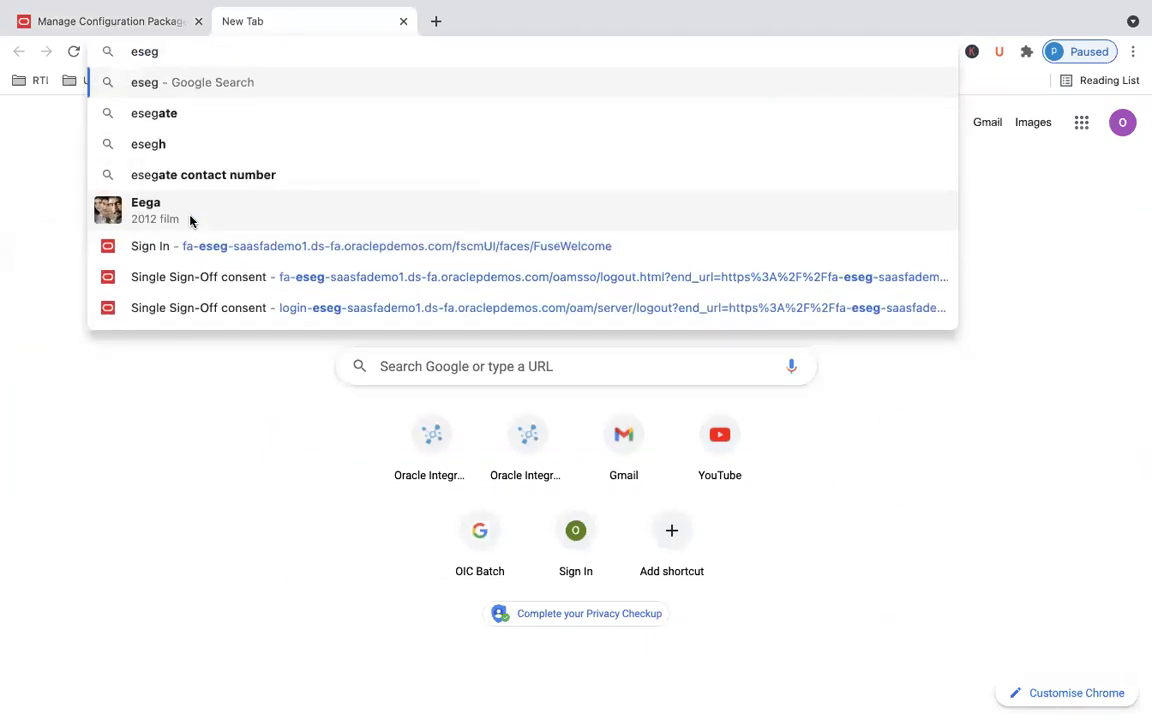
left_click(224, 255)
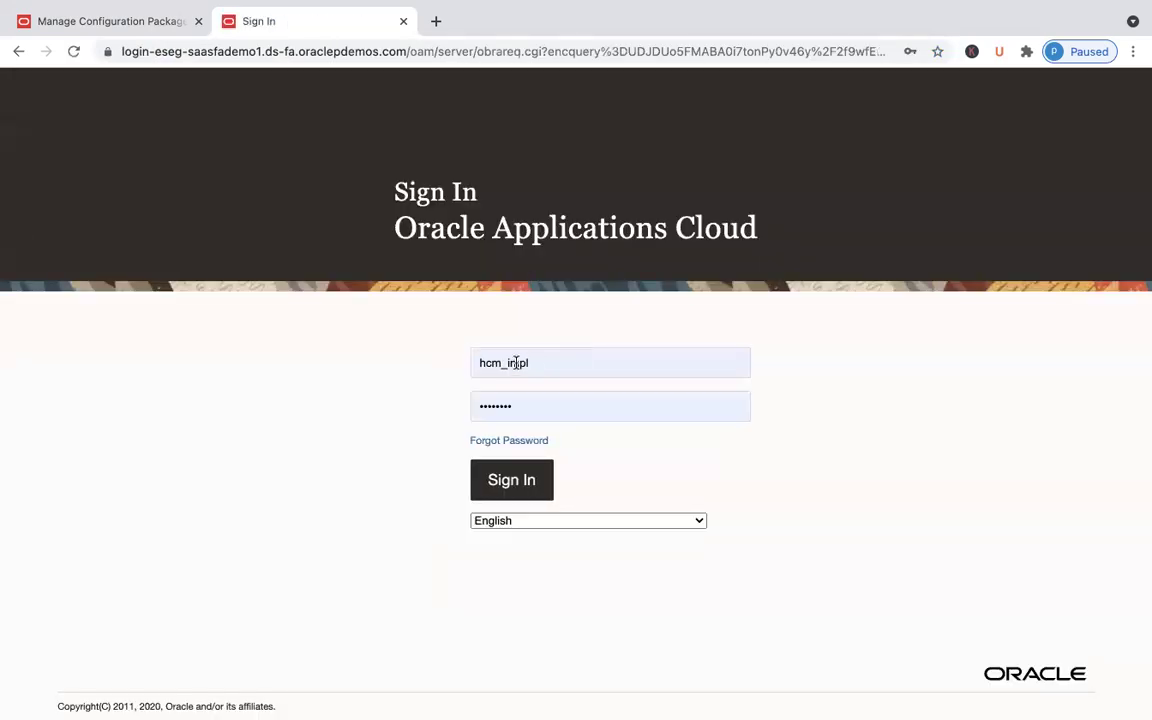
left_click(548, 361)
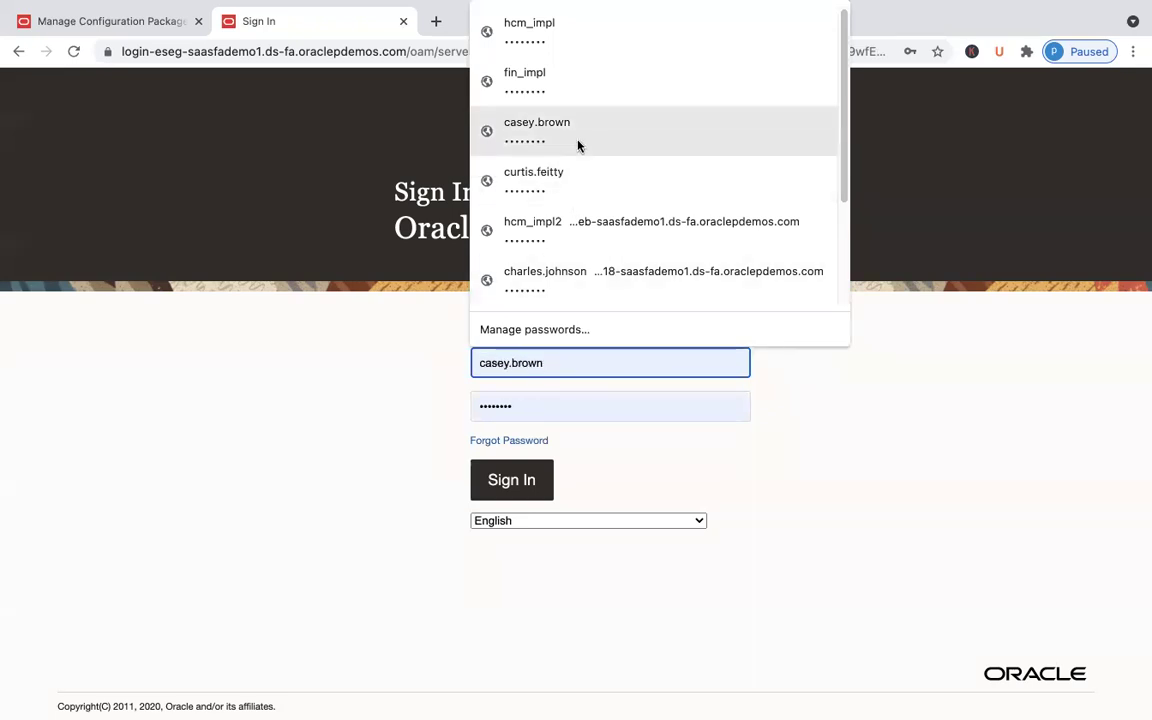
left_click(577, 146)
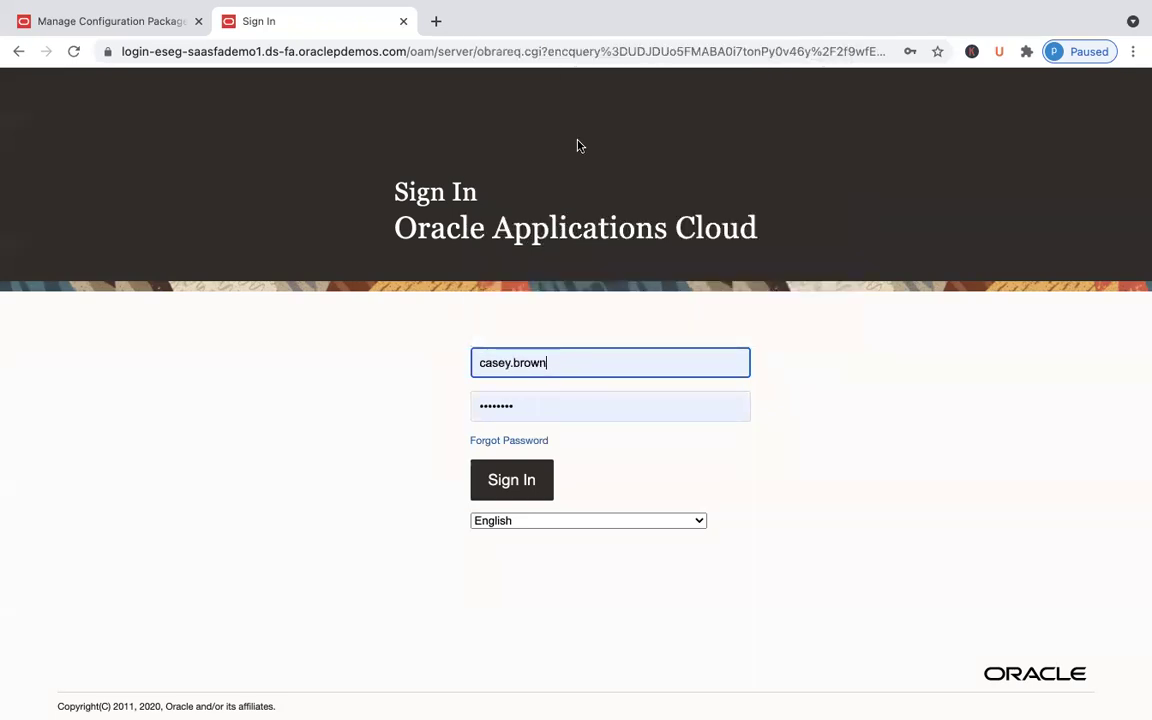
left_click(530, 484)
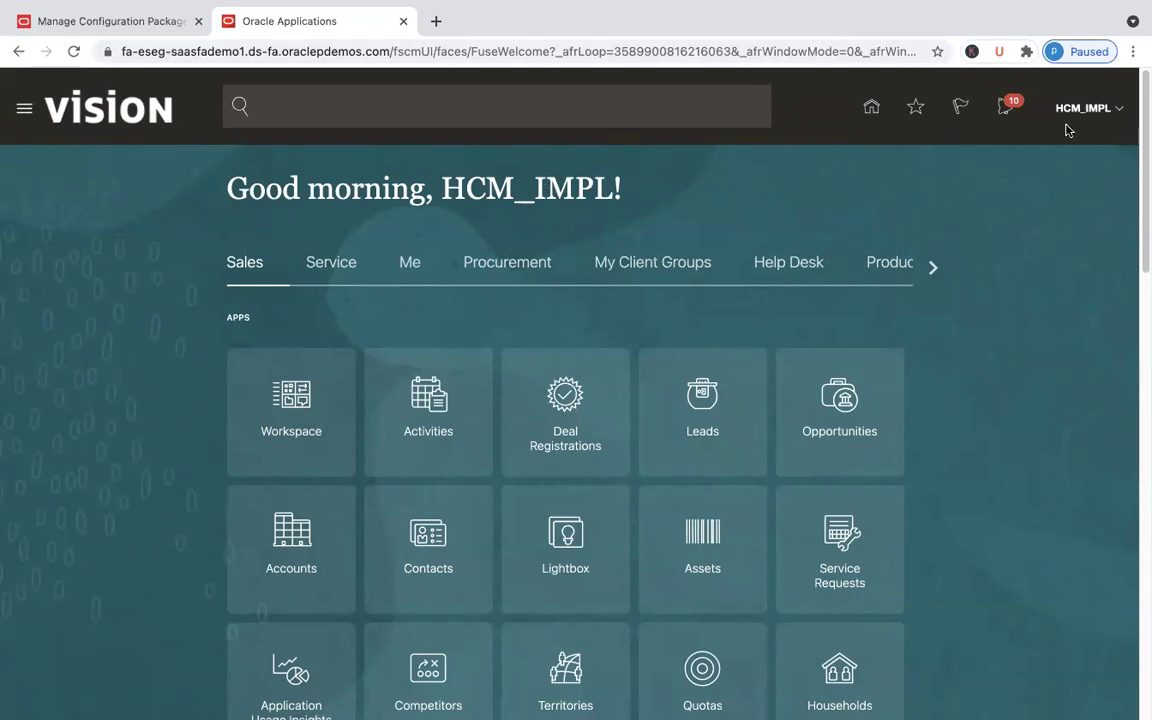
Step: Open the Security Console's user accounts list from the Tools group of home page apps
left_click(933, 267)
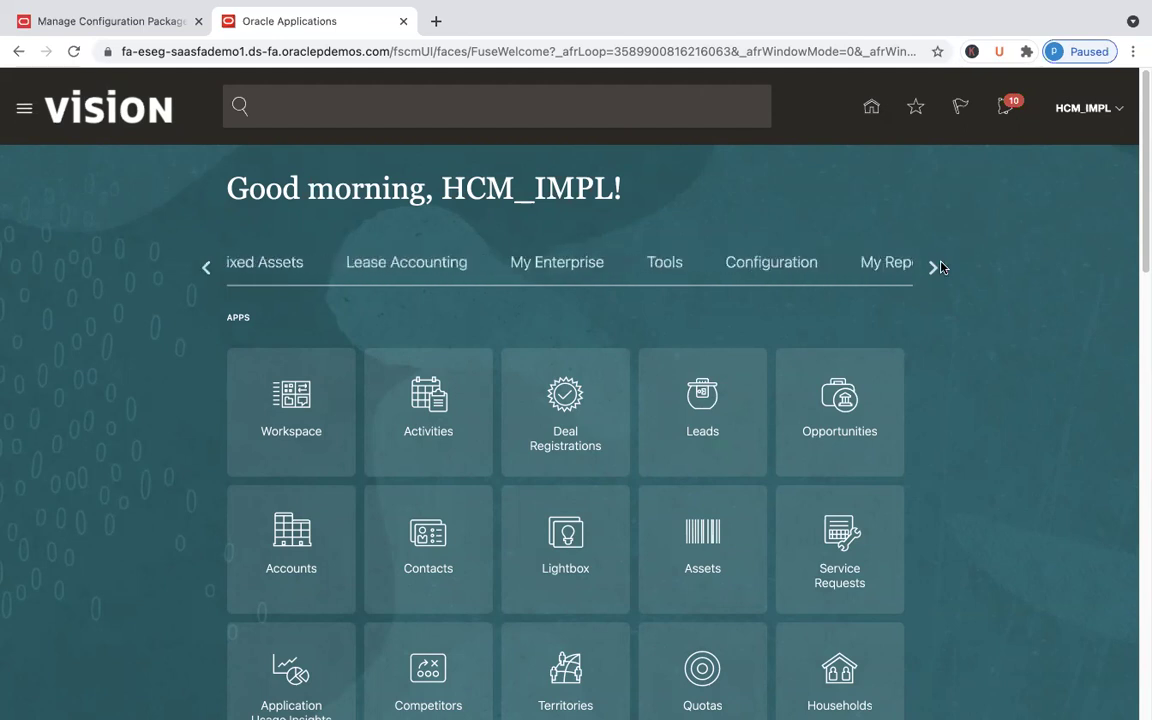
left_click(390, 263)
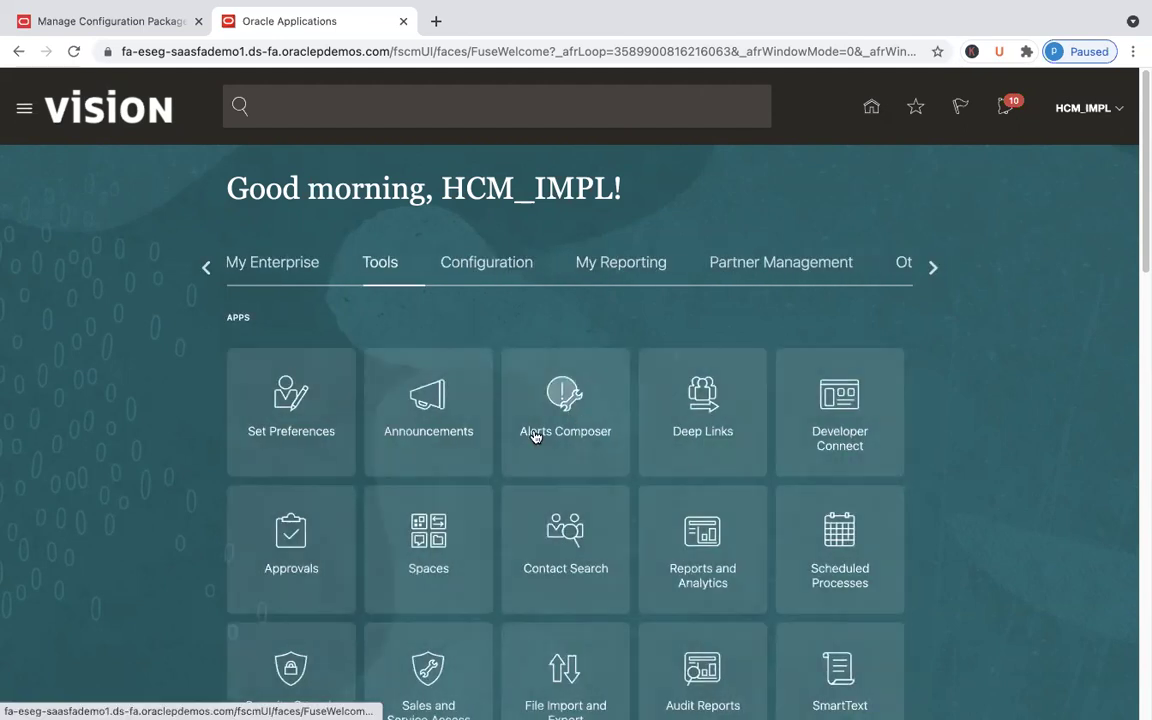
left_click(322, 650)
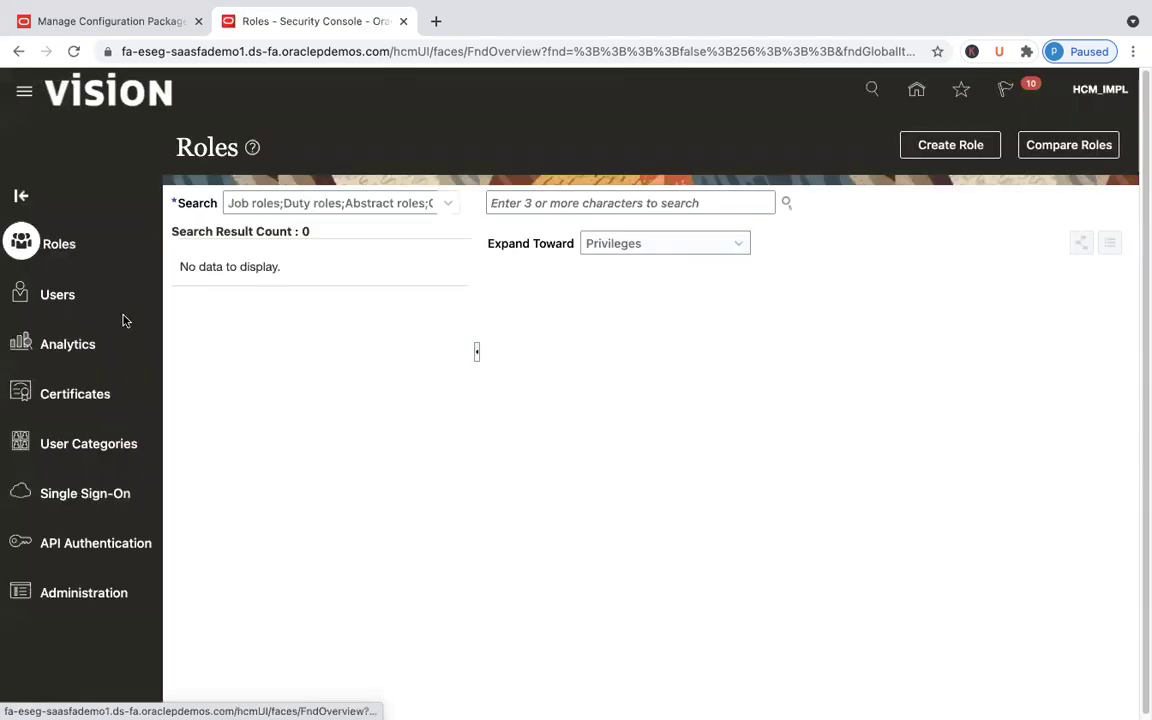
left_click(100, 304)
Step: Find the finance implementation user account and unlock it
left_click(594, 200)
type("fin")
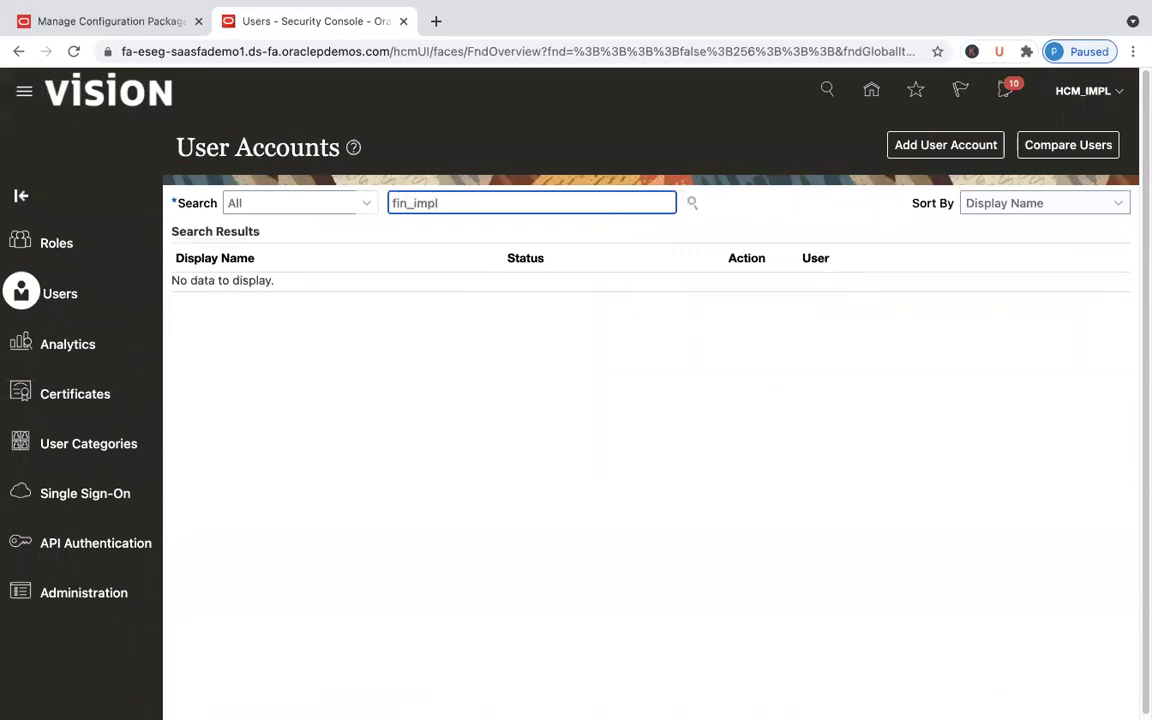
type("_impl")
key("Return")
left_click(225, 311)
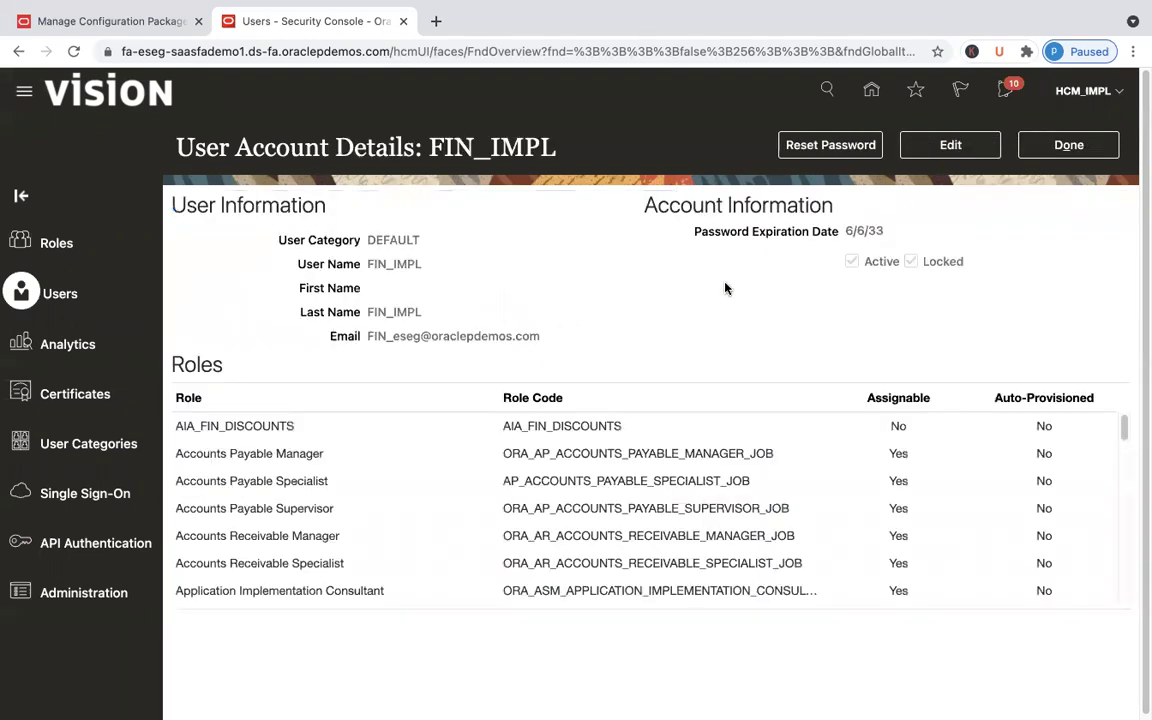
left_click(953, 150)
left_click(868, 280)
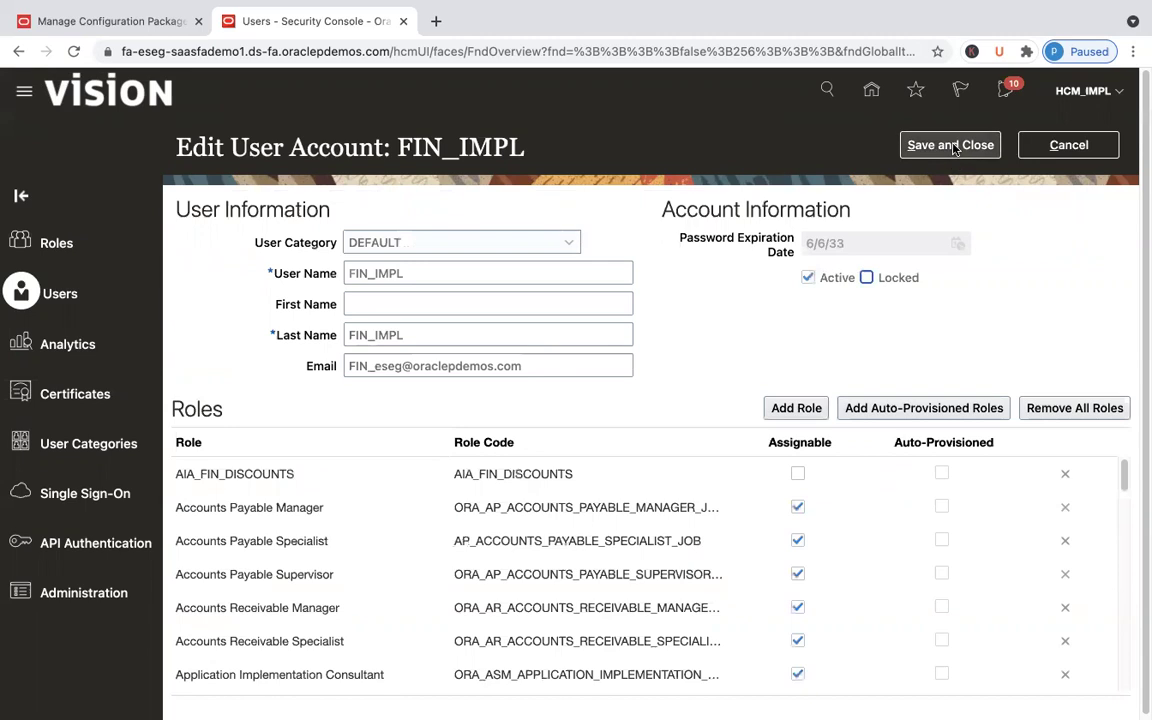
left_click(954, 148)
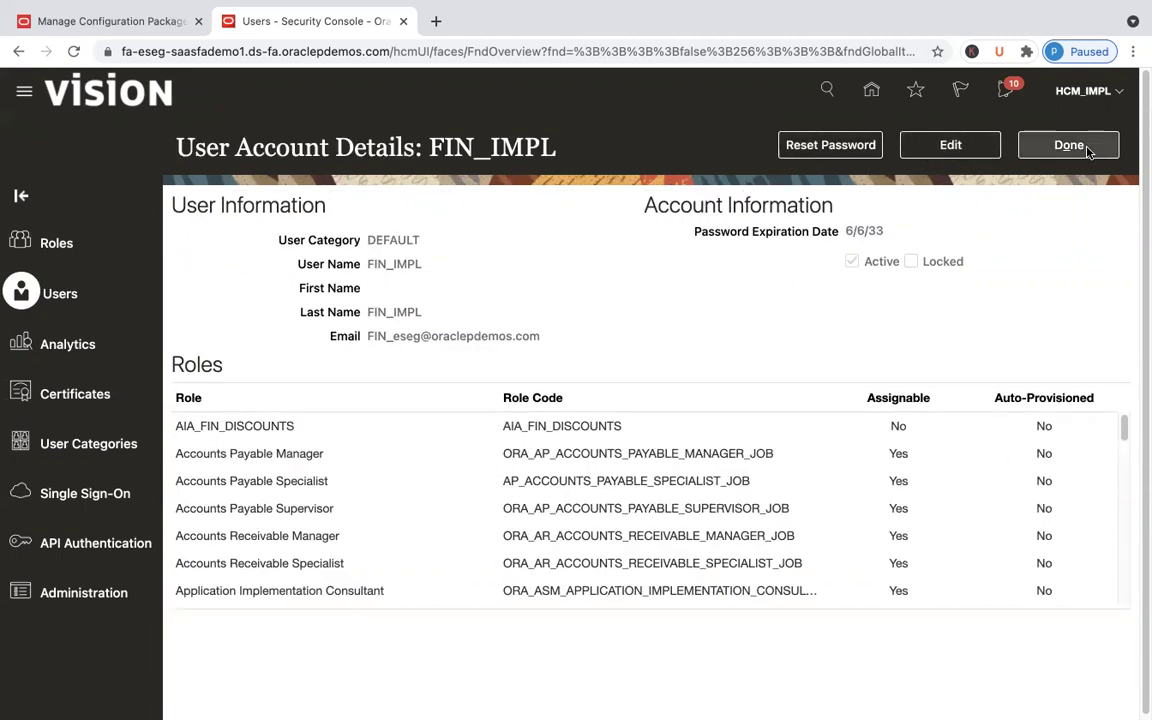
left_click(1019, 155)
Step: Search for the system administrator account and save it as no longer locked
double_click(413, 211)
type("casey")
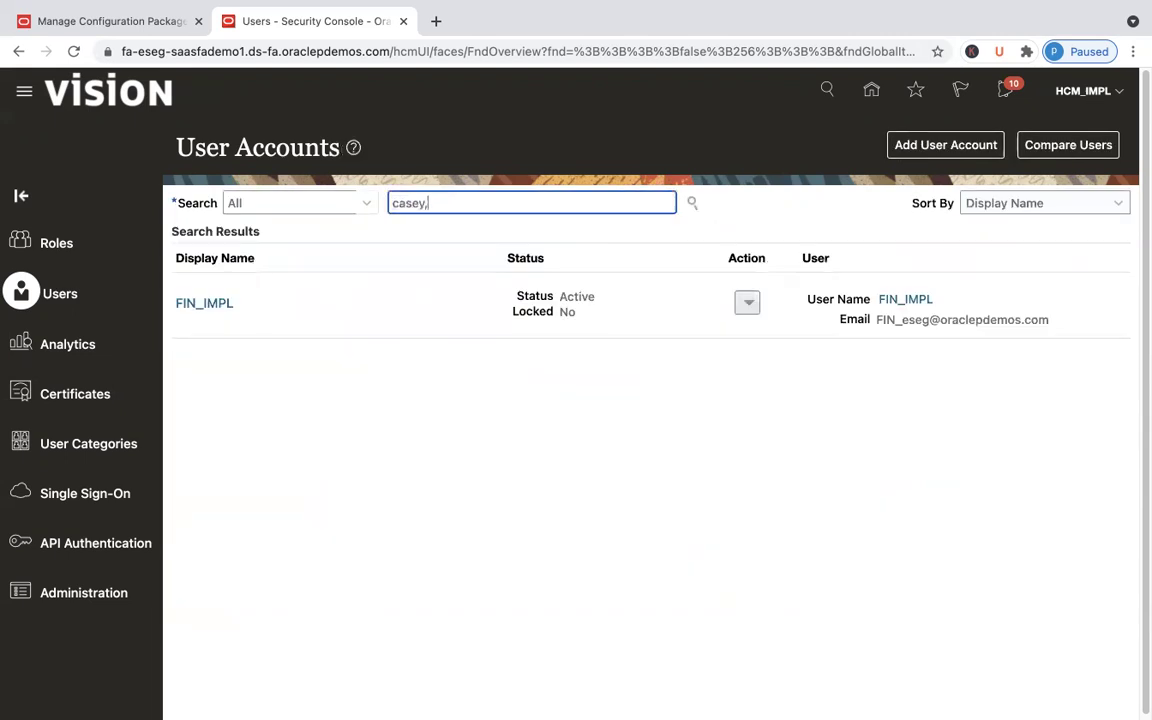
type(".brown")
key("Return")
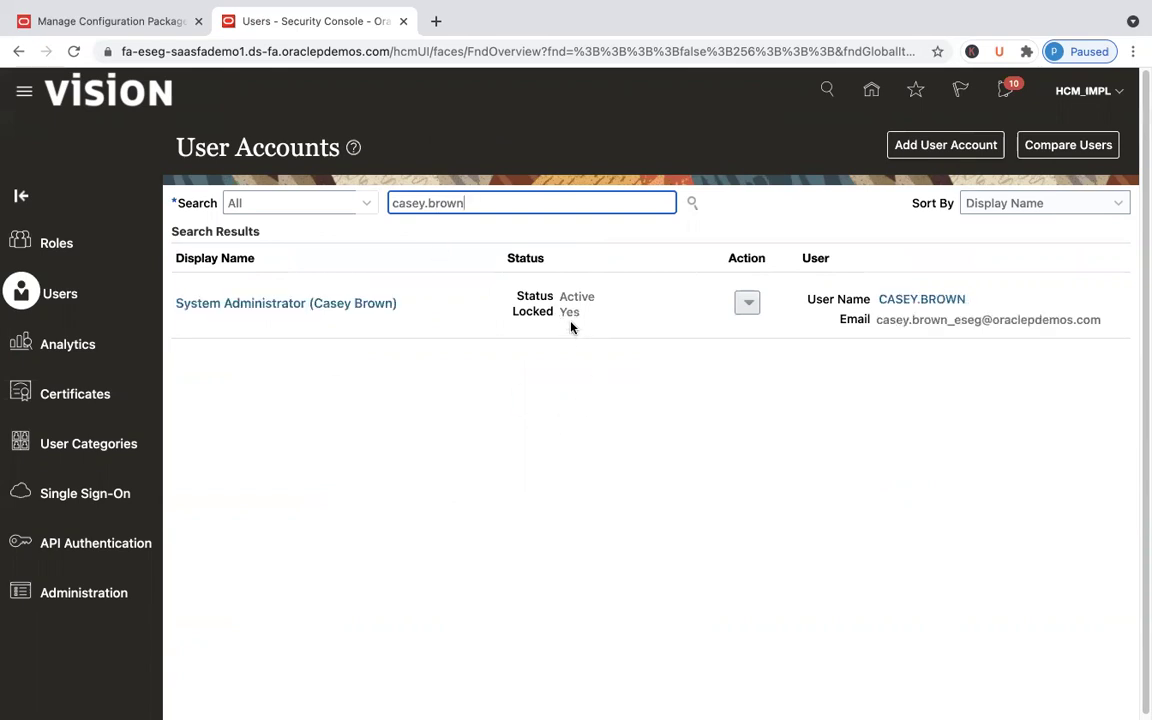
left_click(393, 315)
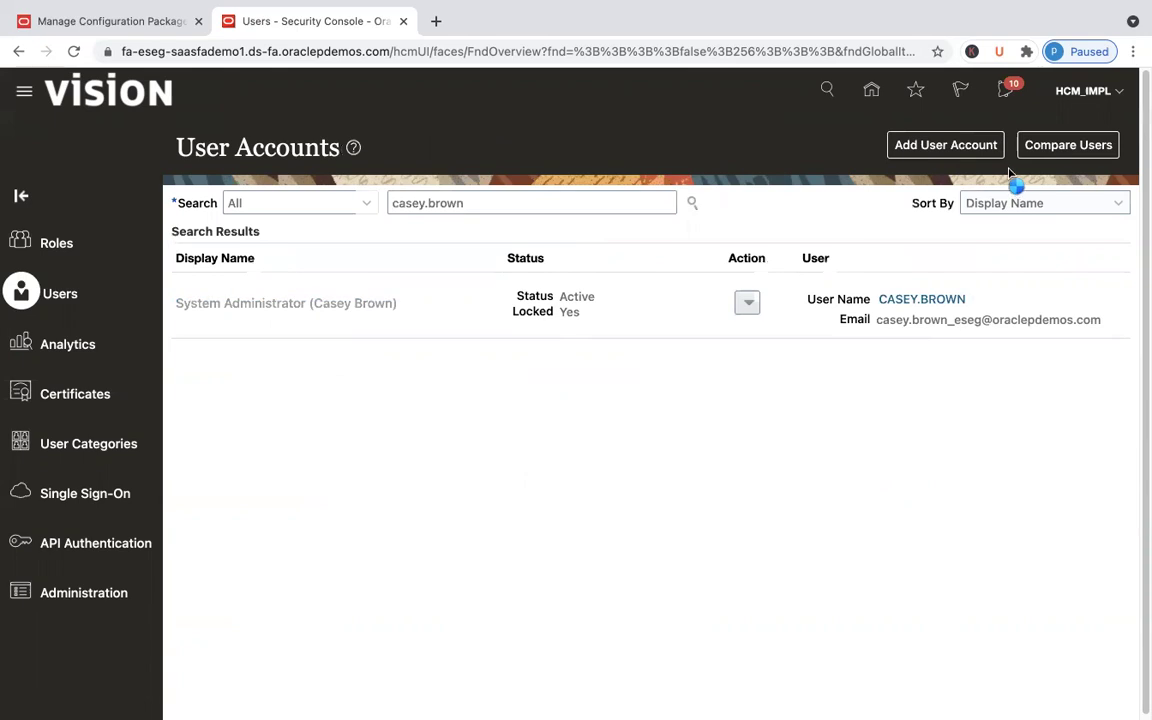
left_click(952, 145)
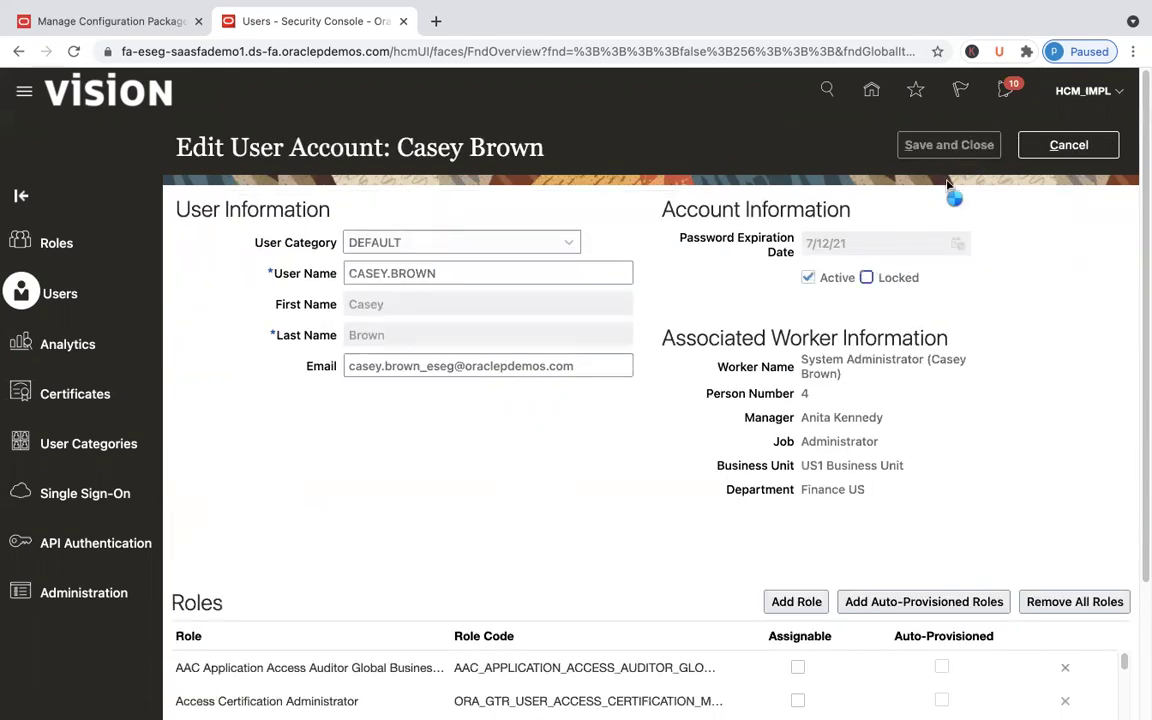
left_click(979, 143)
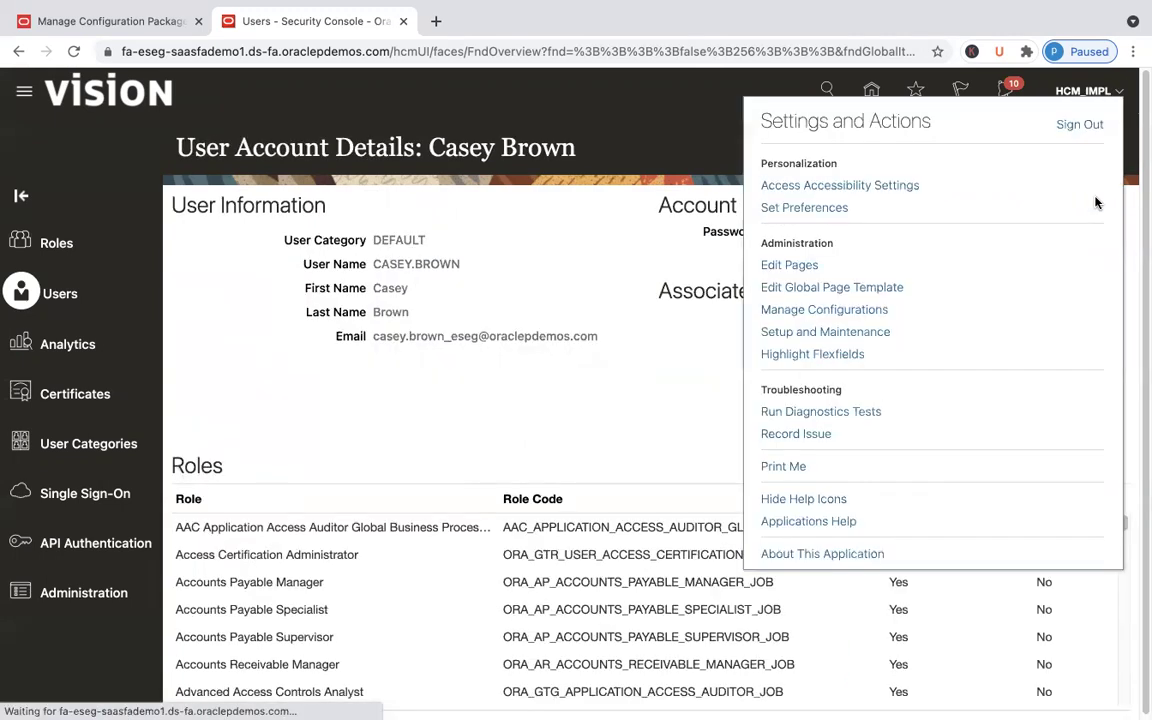
left_click(708, 137)
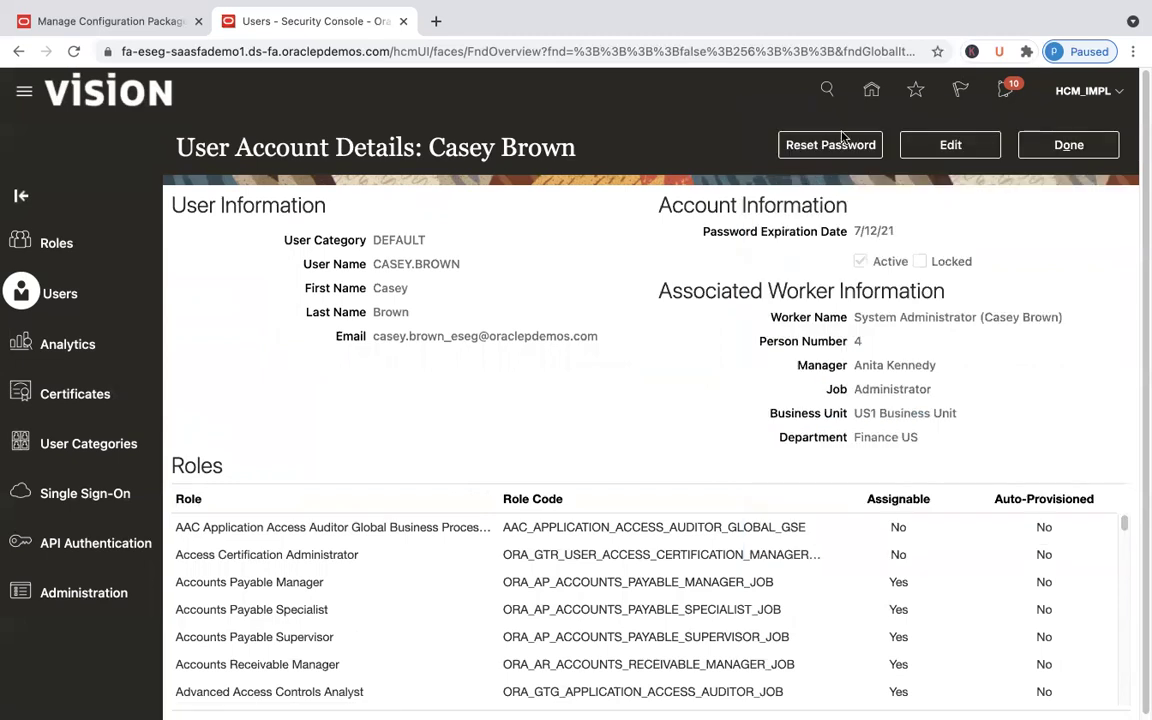
left_click(1064, 149)
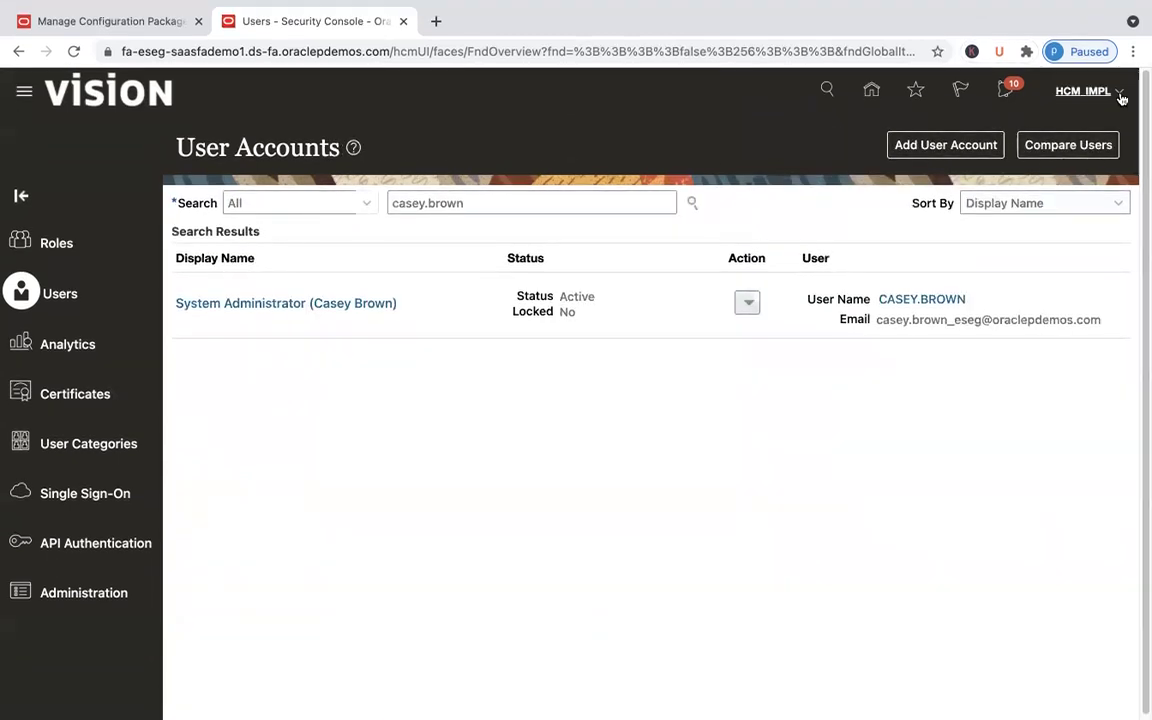
Step: Choose Sign Out from the Settings and Actions menu on the security console tab
left_click(1088, 91)
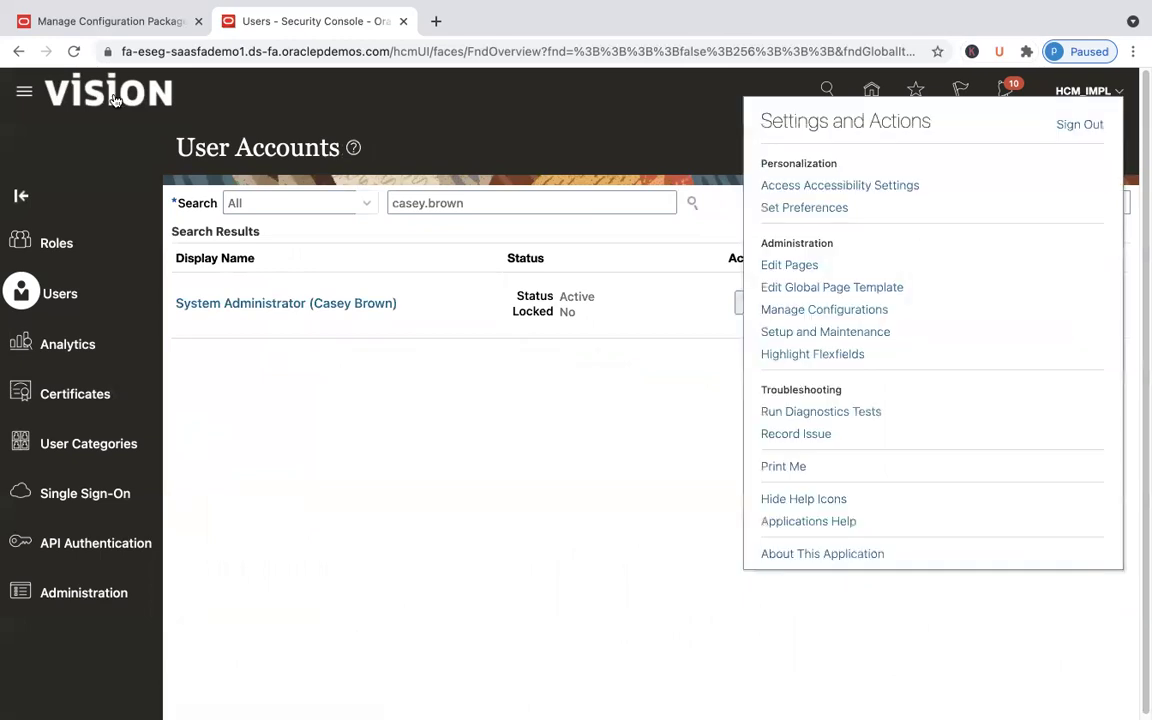
left_click(110, 21)
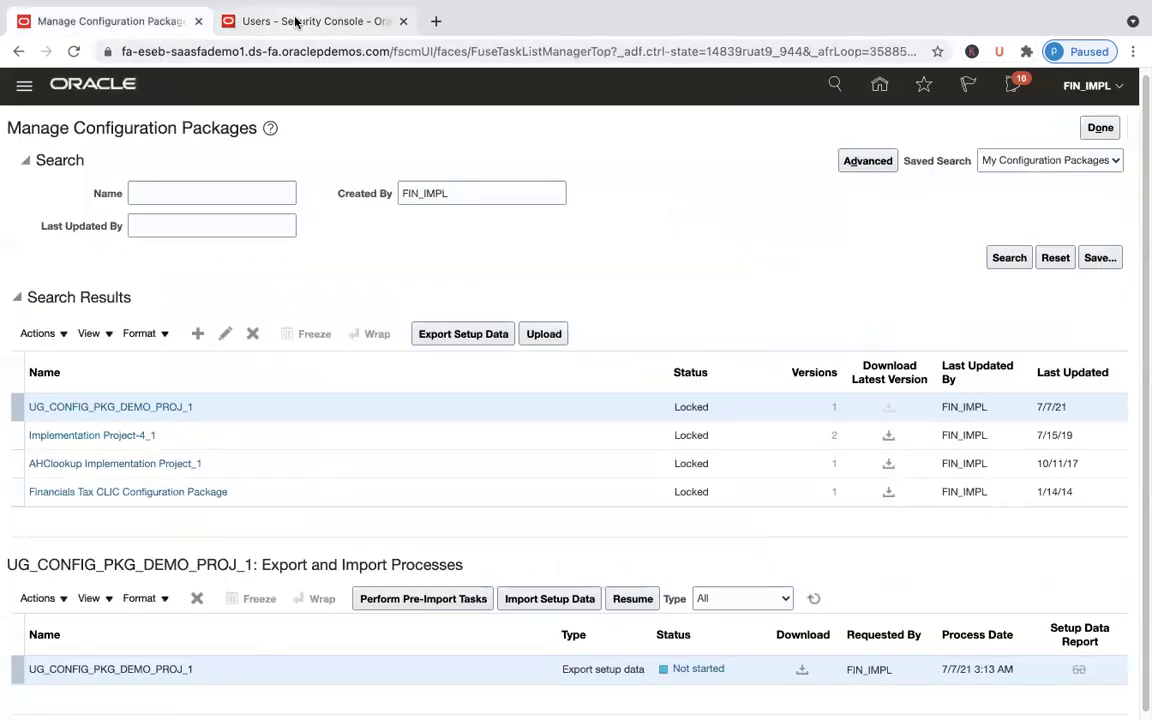
left_click(240, 25)
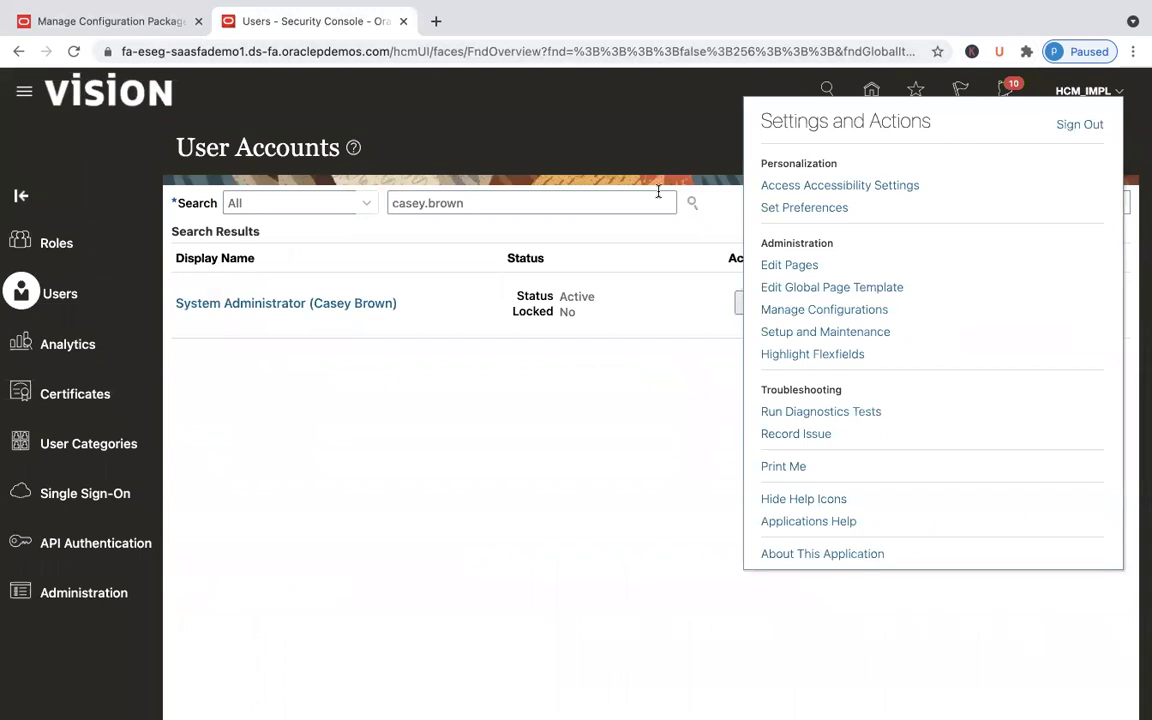
left_click(1079, 125)
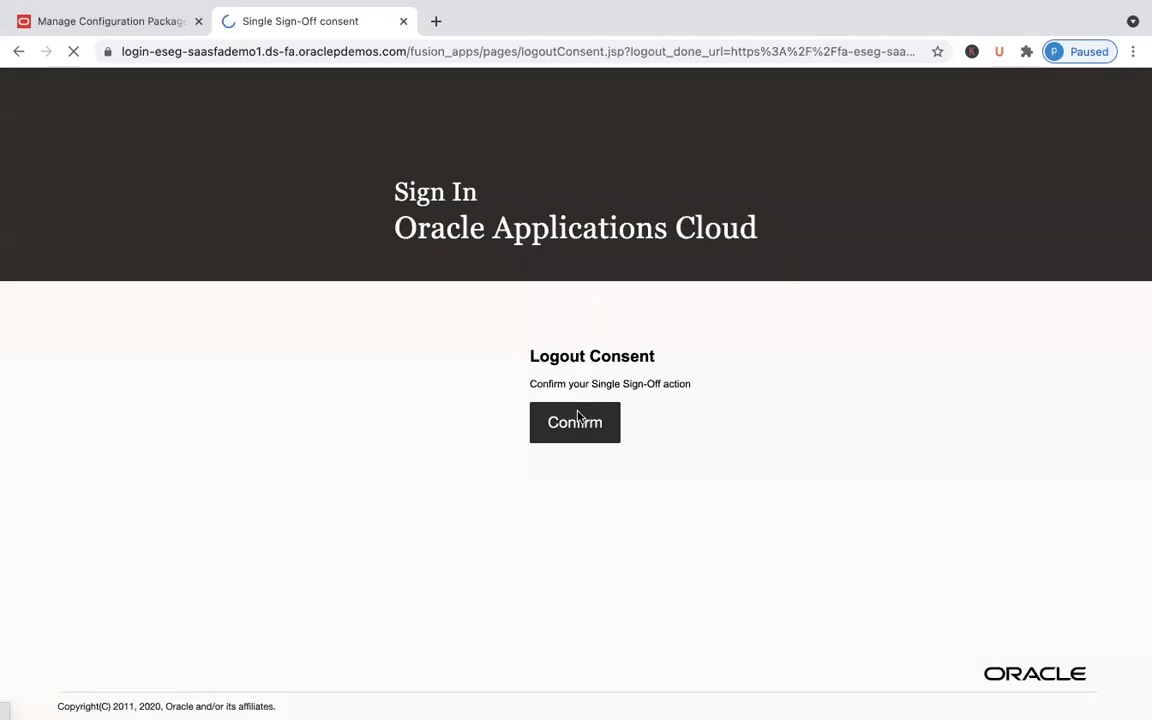
Step: Confirm sign-out, then sign back in as the finance implementation user with the saved password
left_click(576, 420)
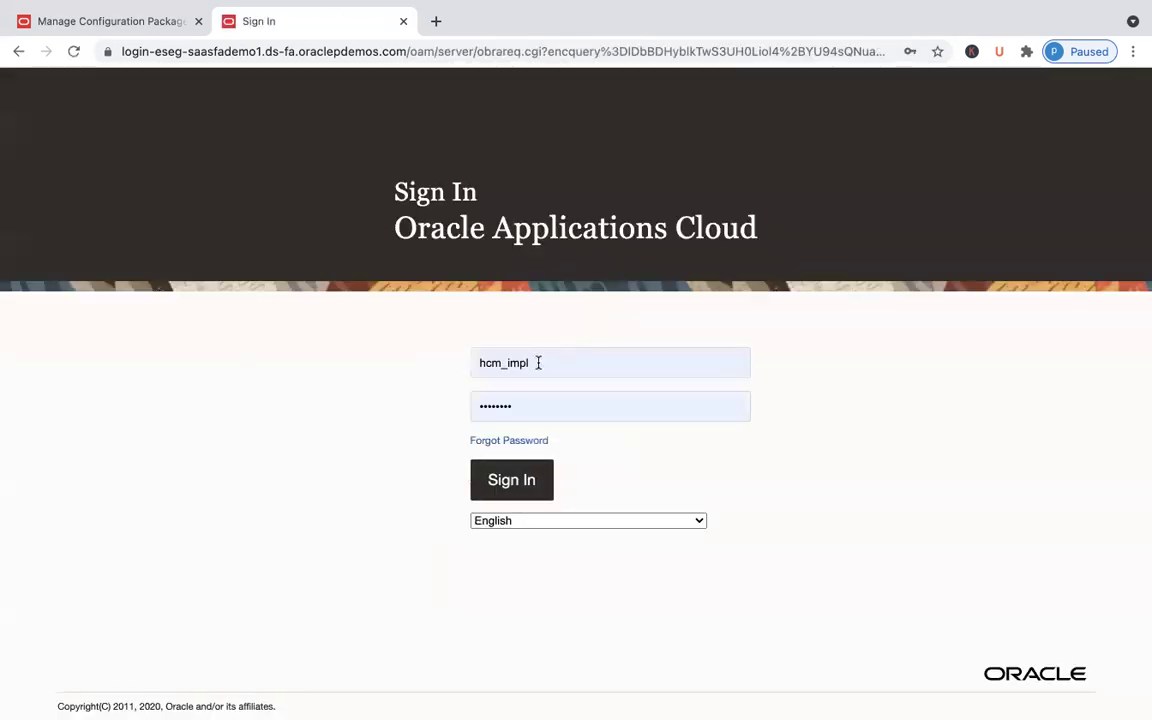
left_click(538, 363)
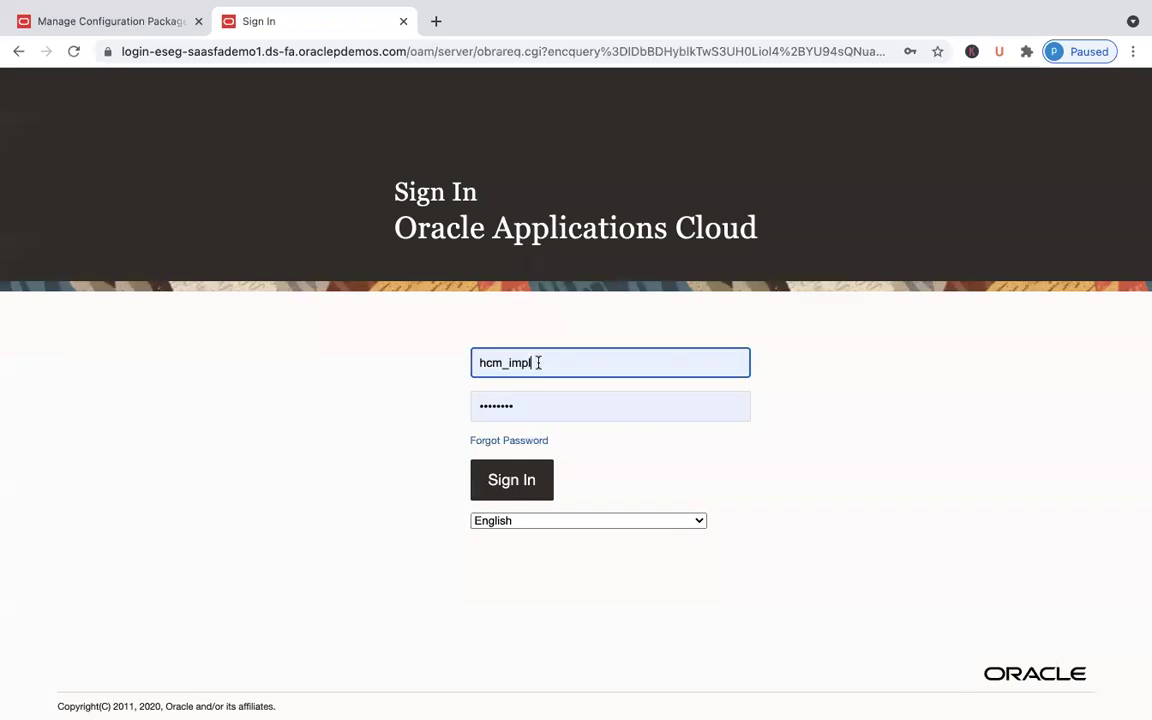
double_click(538, 363)
type("f")
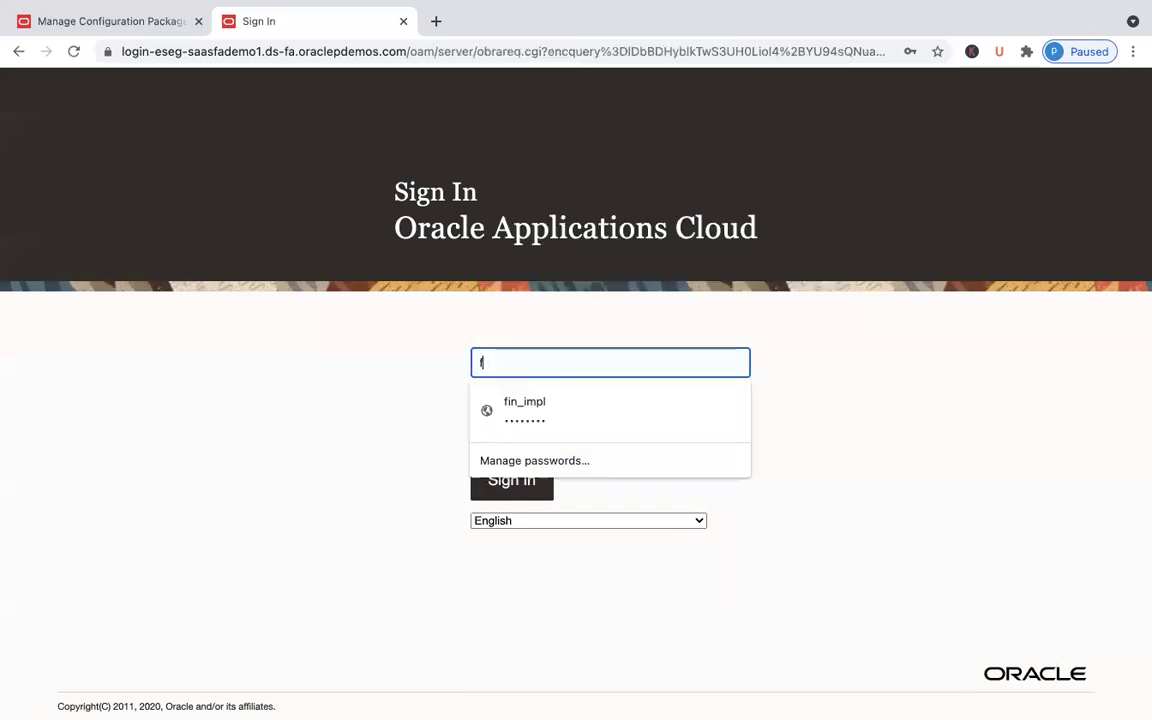
type("in_impl")
key("Tab")
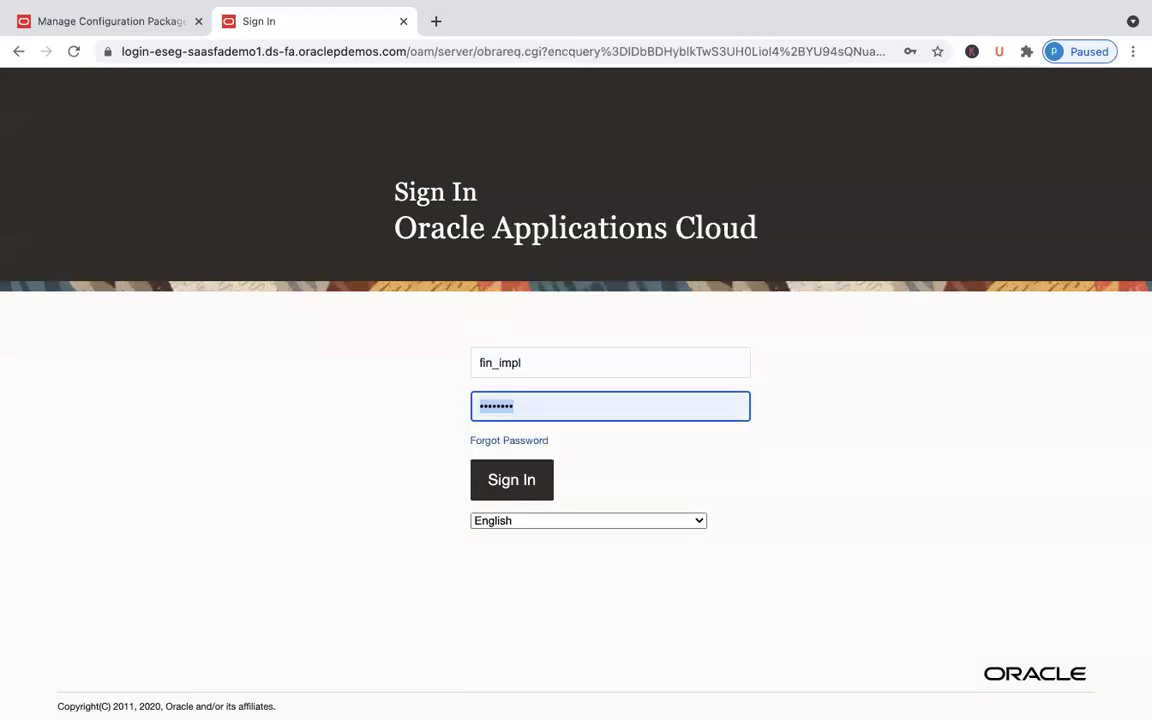
left_click(540, 473)
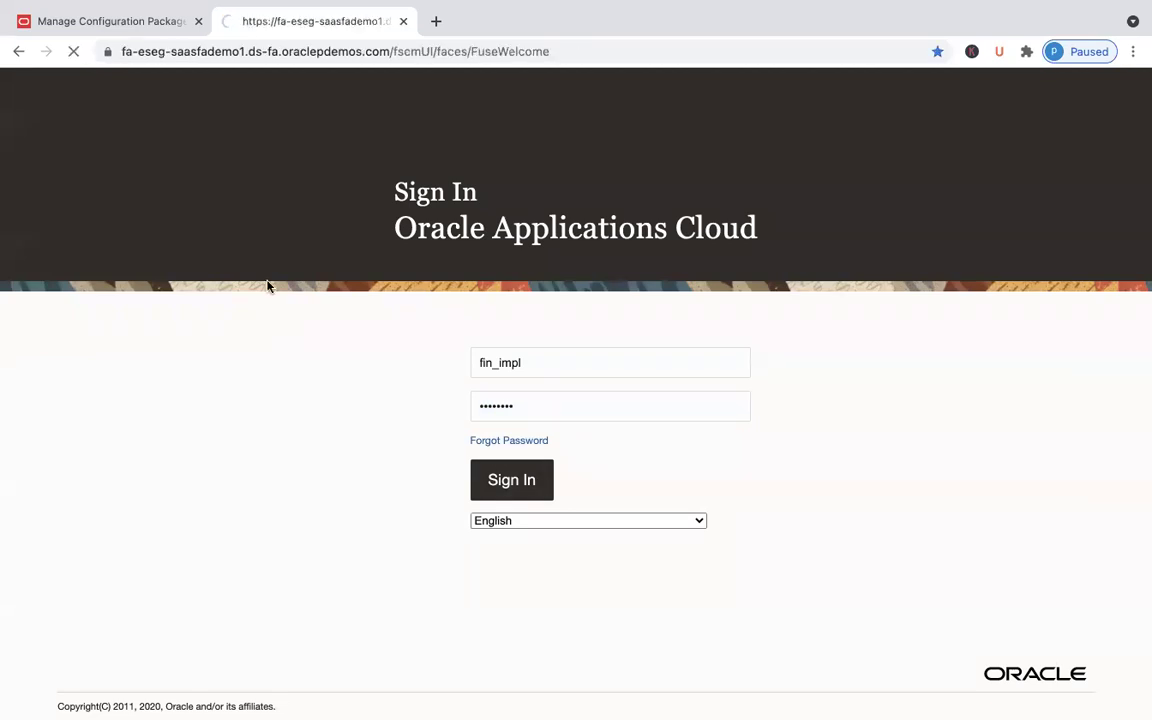
left_click(129, 20)
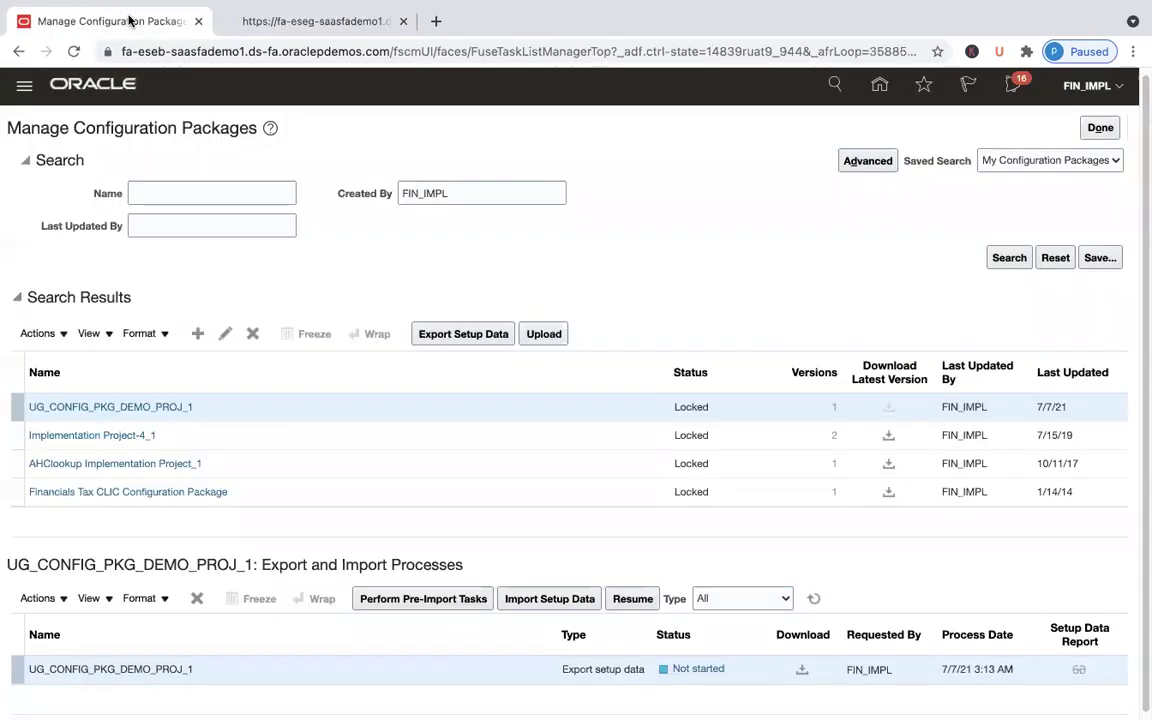
Step: Refresh the export status, download the UG_CONFIG_PKG_DEMO_PROJ_1 package zip, and show it in Finder
left_click(814, 598)
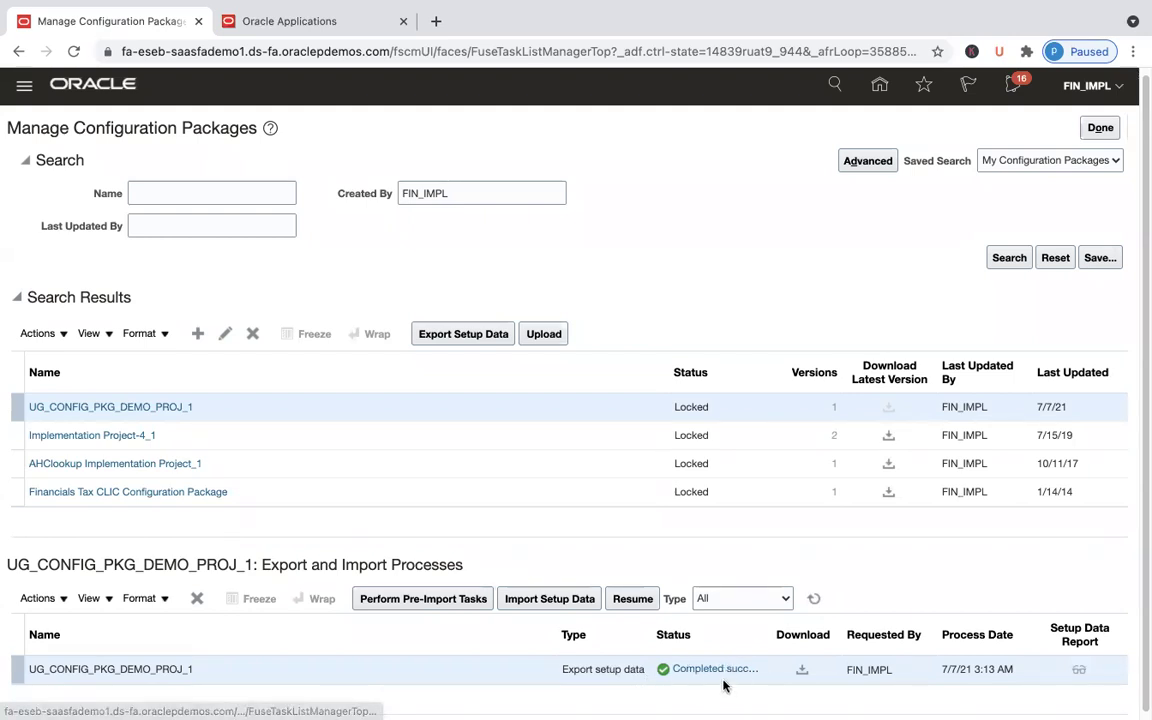
left_click(805, 671)
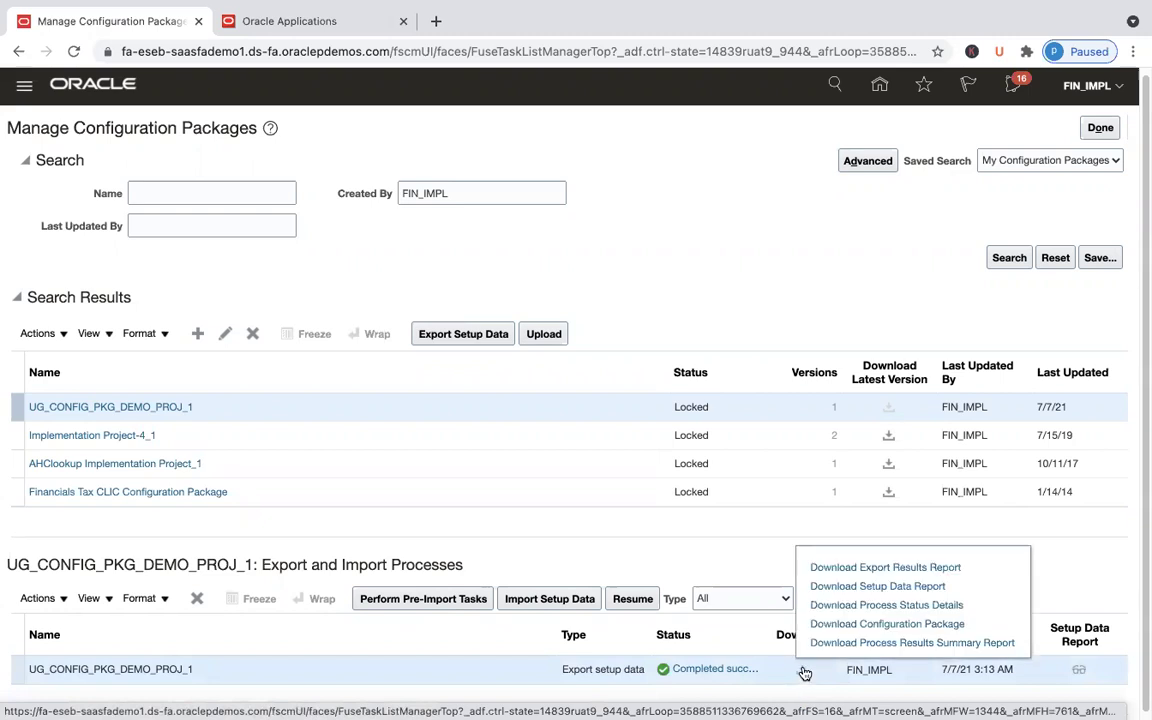
left_click(857, 625)
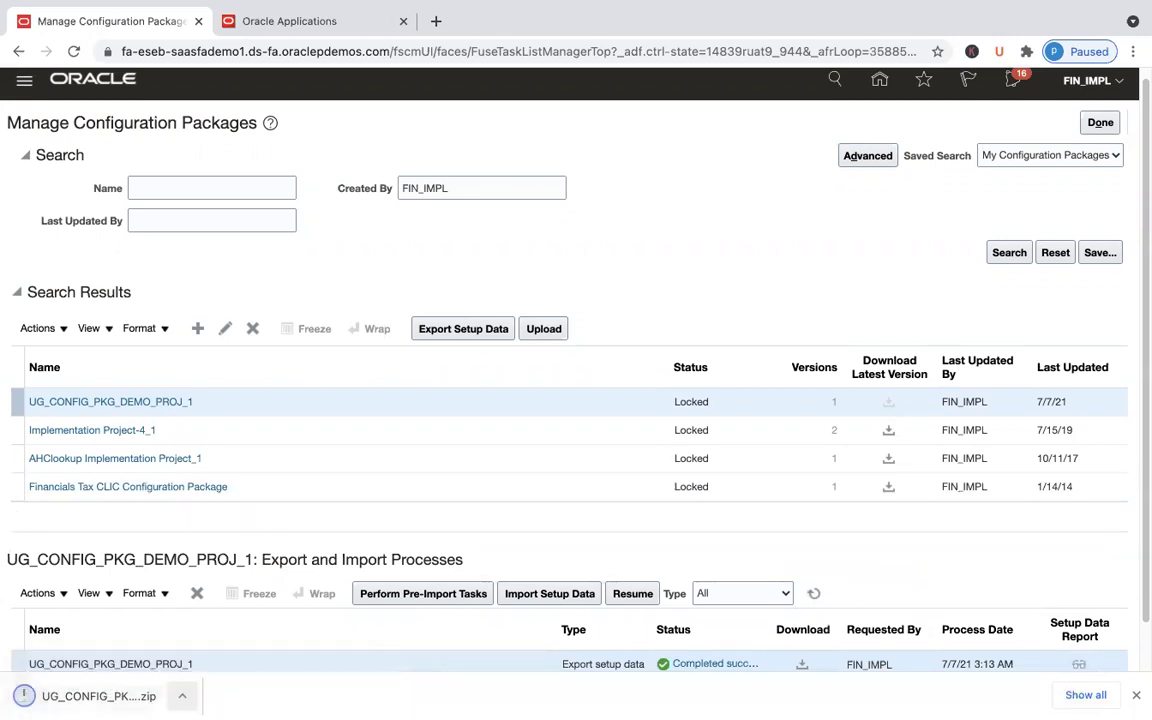
left_click(182, 696)
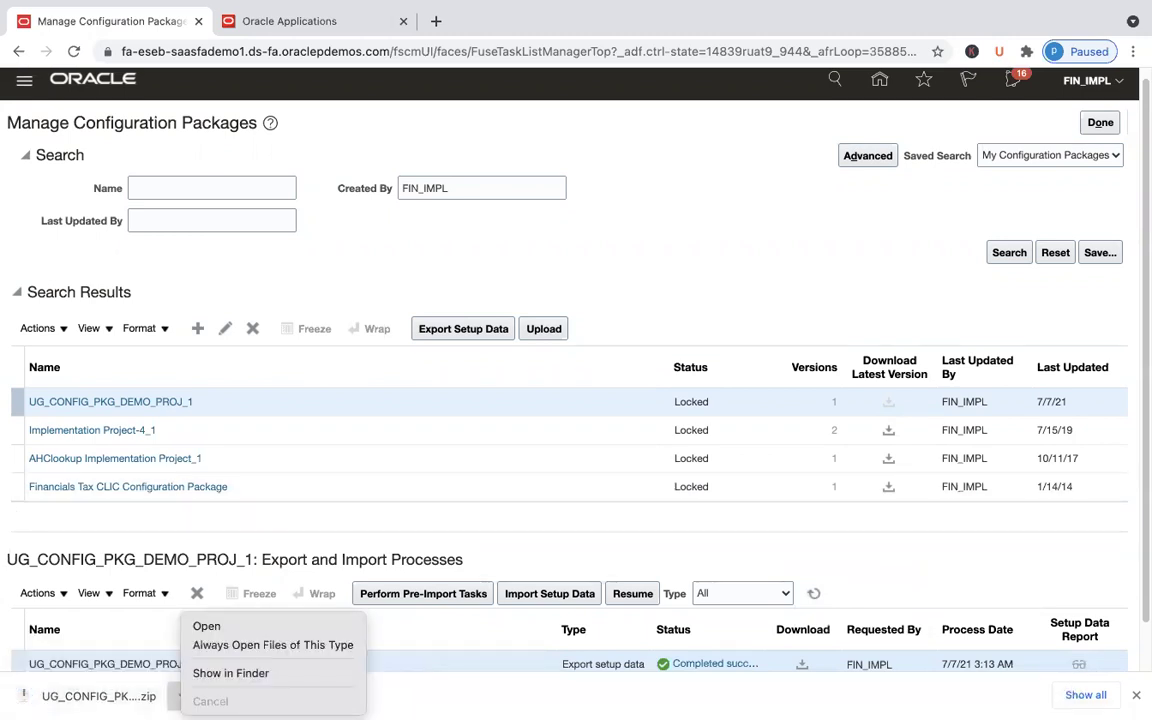
left_click(222, 678)
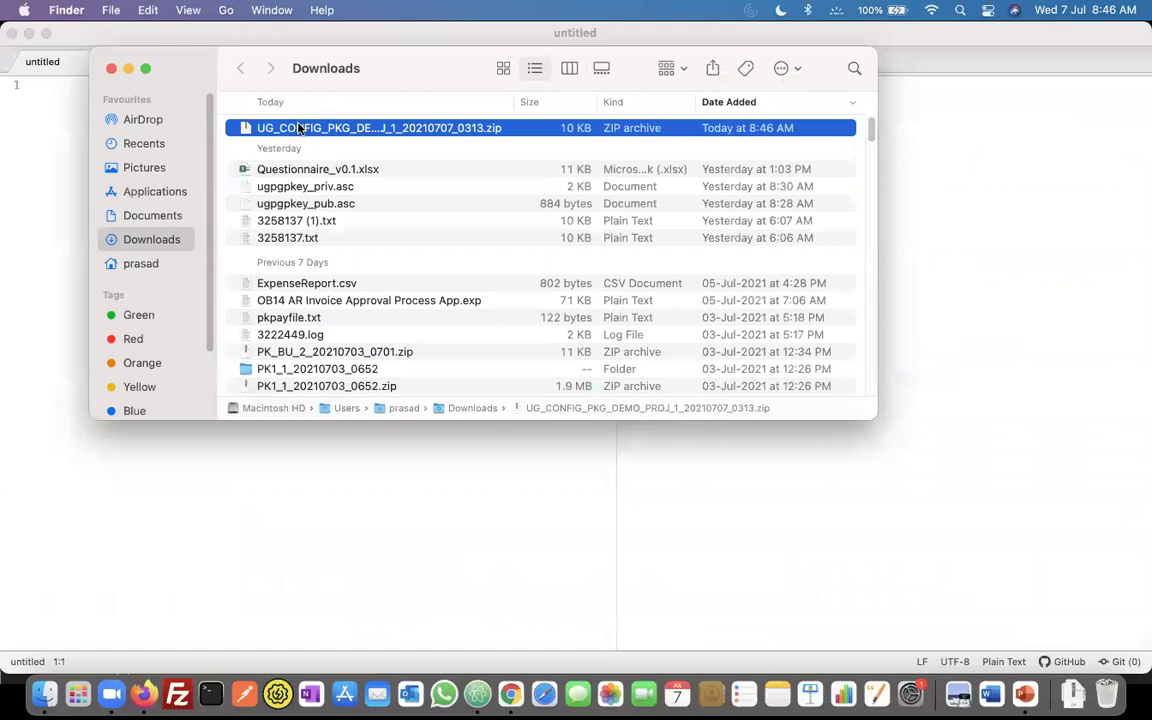
Step: Extract the package zip and open its businessObjectData folder
double_click(298, 128)
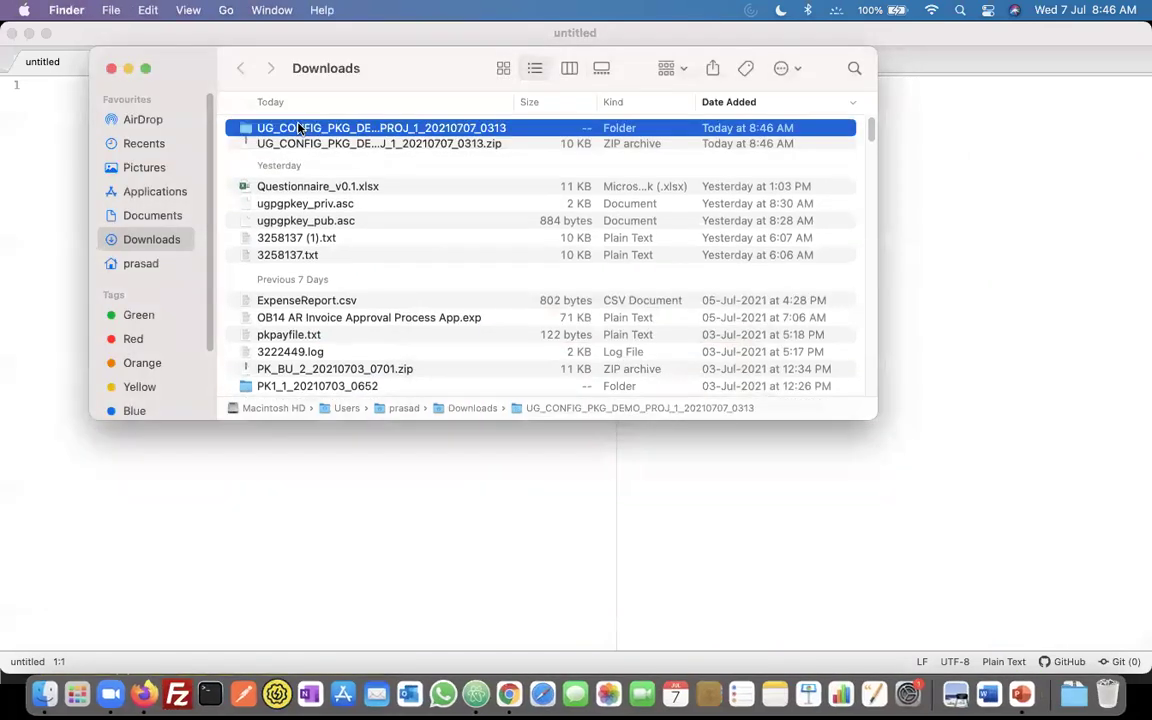
double_click(298, 130)
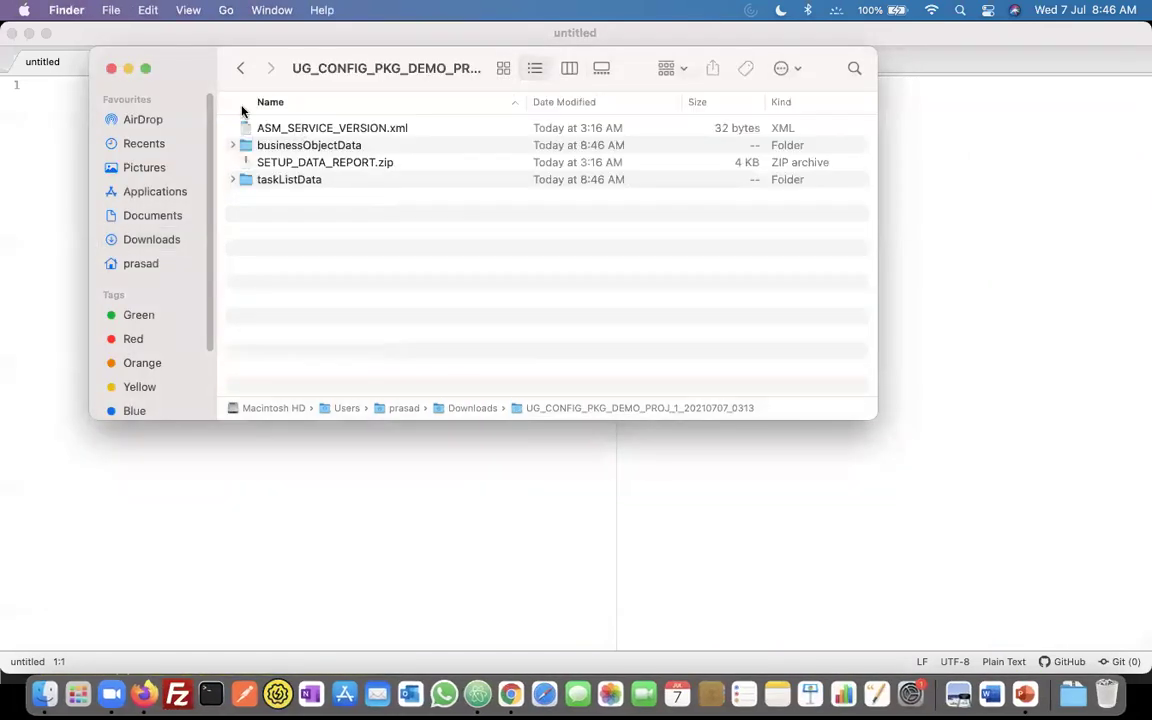
left_click(147, 69)
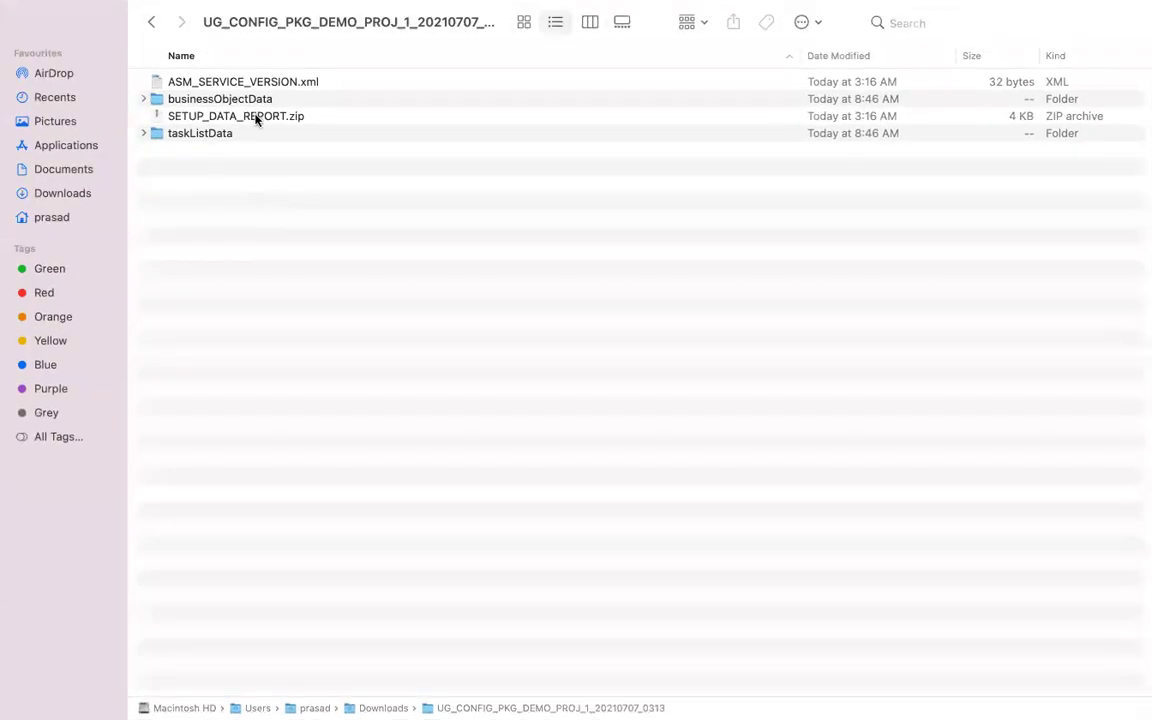
left_click(218, 134)
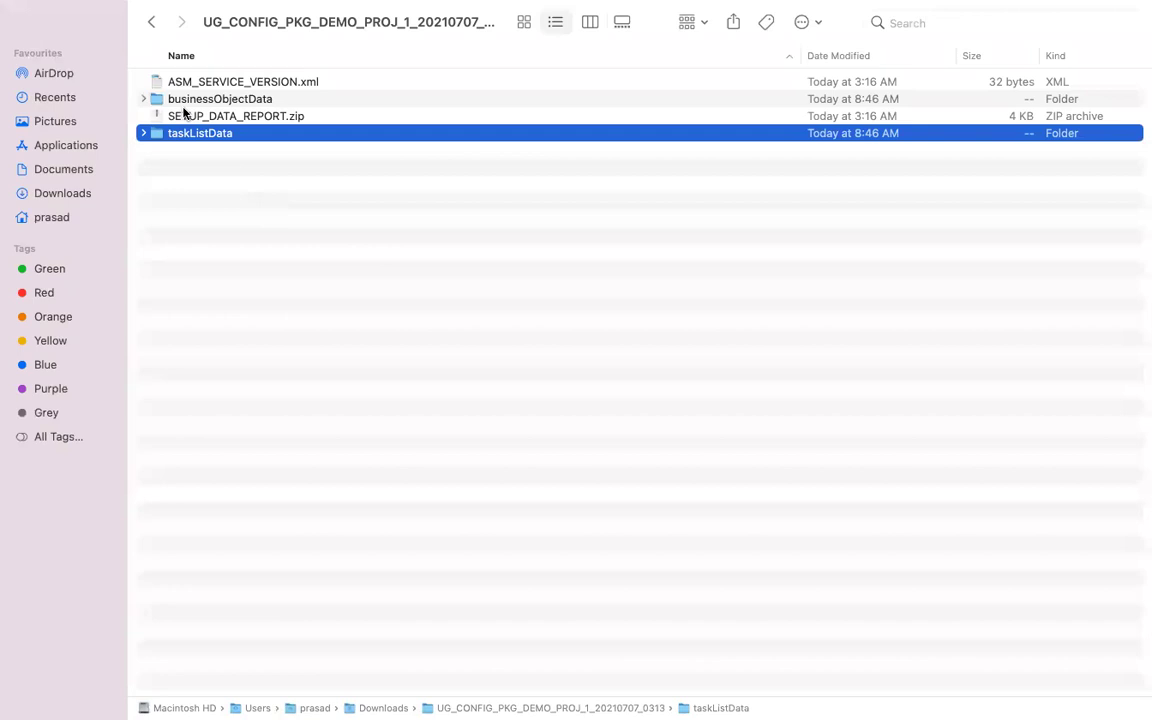
double_click(171, 101)
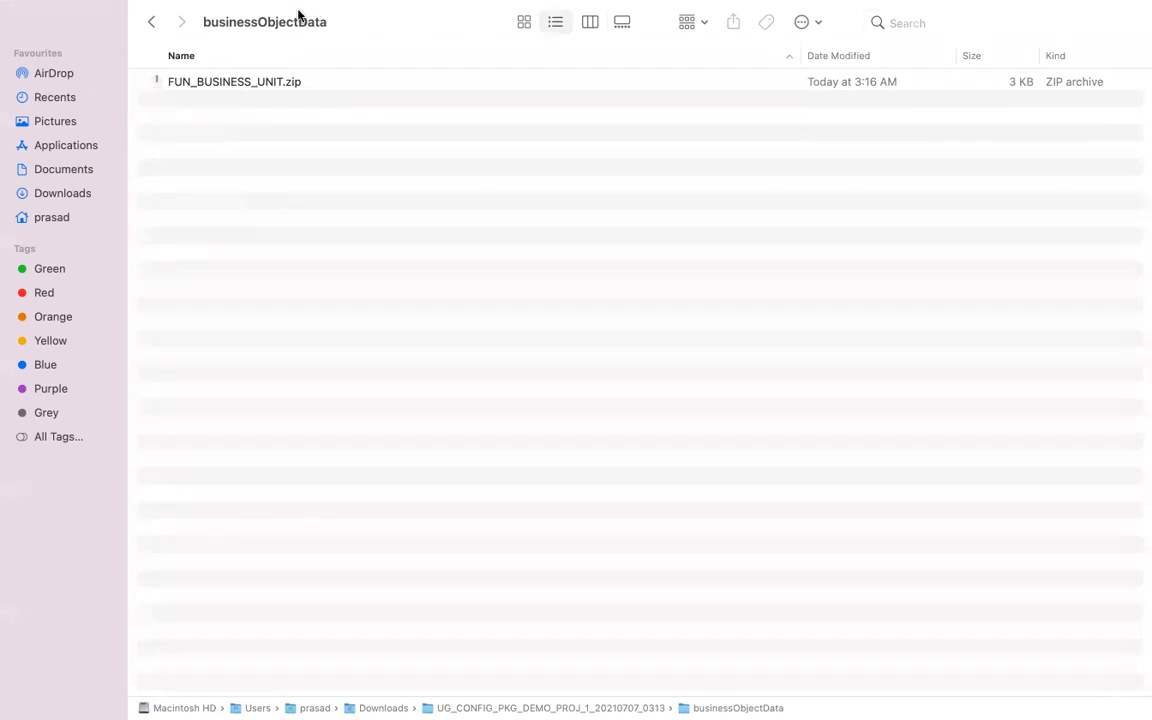
Step: Extract the FUN_BUSINESS_UNIT archive and open FUN_BUSINESS_UNIT.xml with Atom
double_click(272, 86)
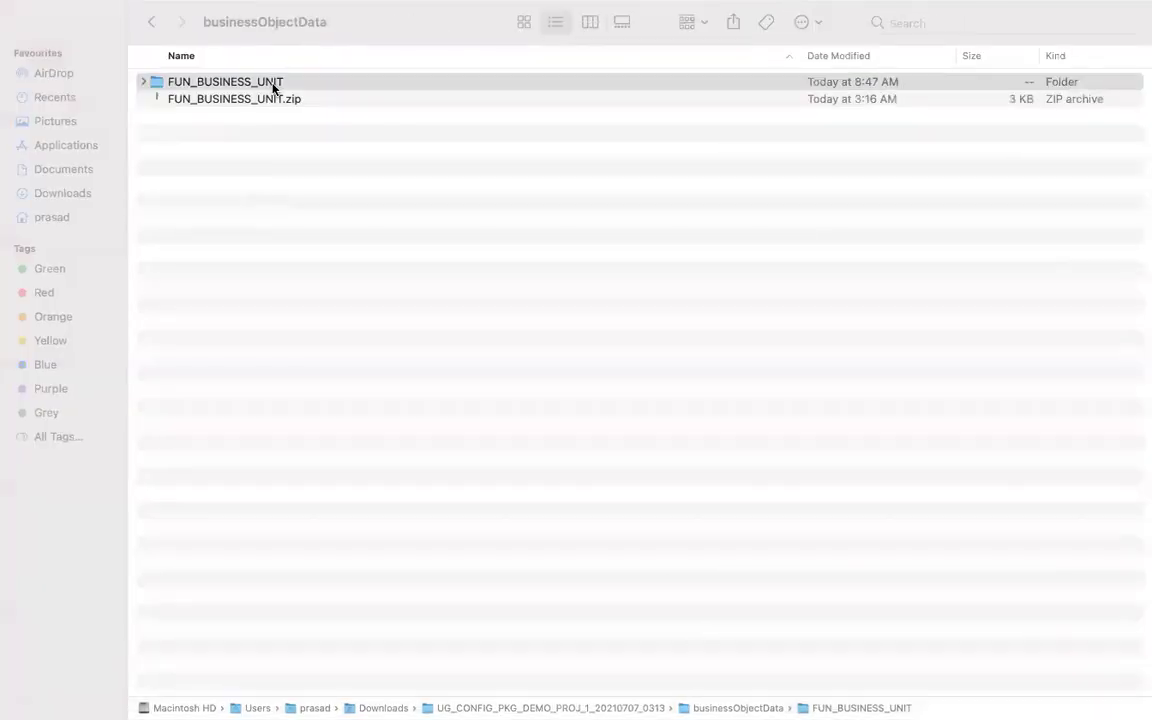
double_click(250, 86)
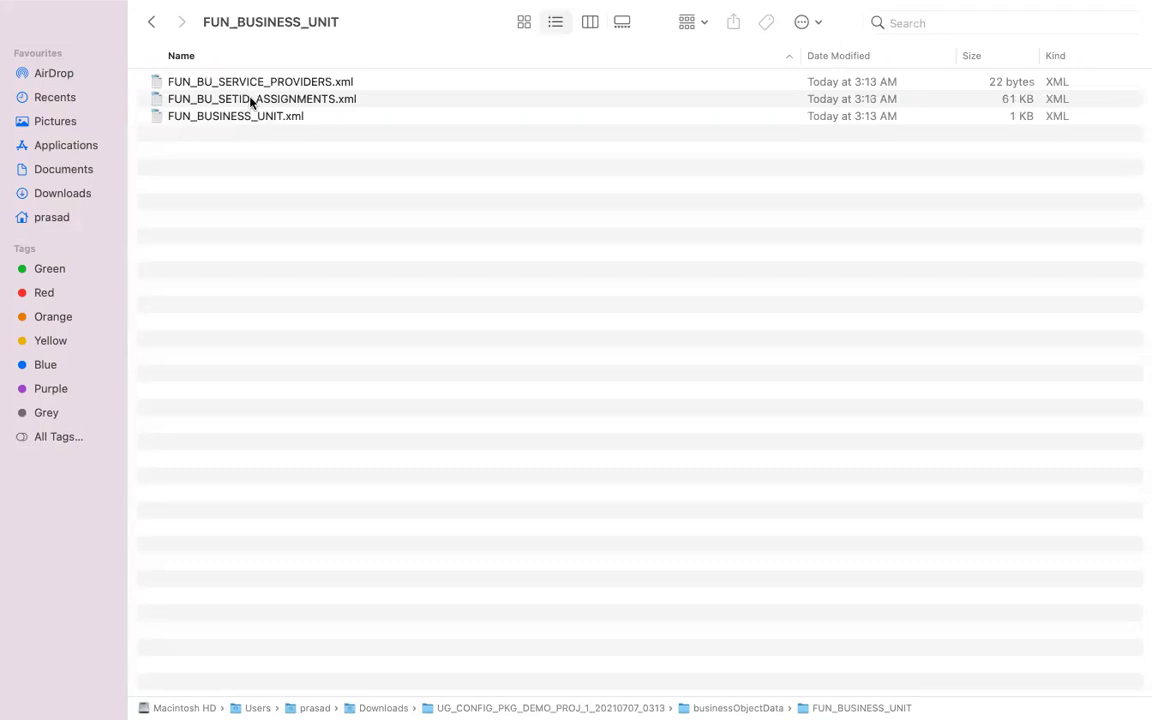
left_click(254, 118)
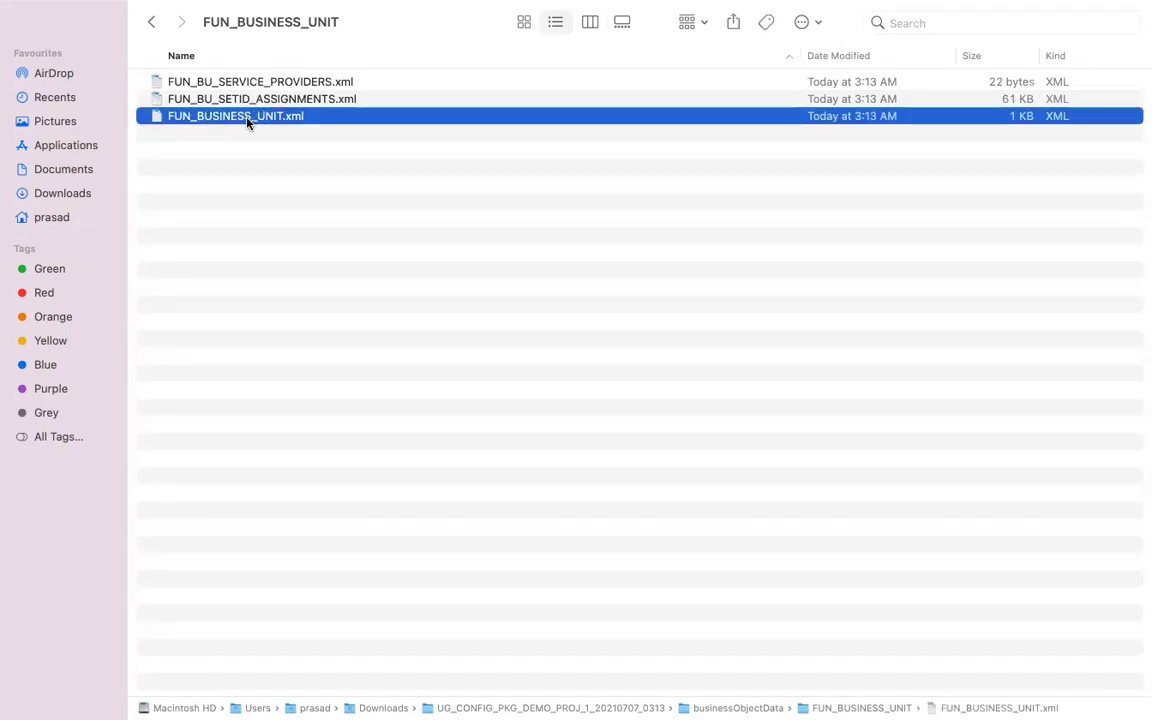
right_click(247, 120)
mouse_move(343, 155)
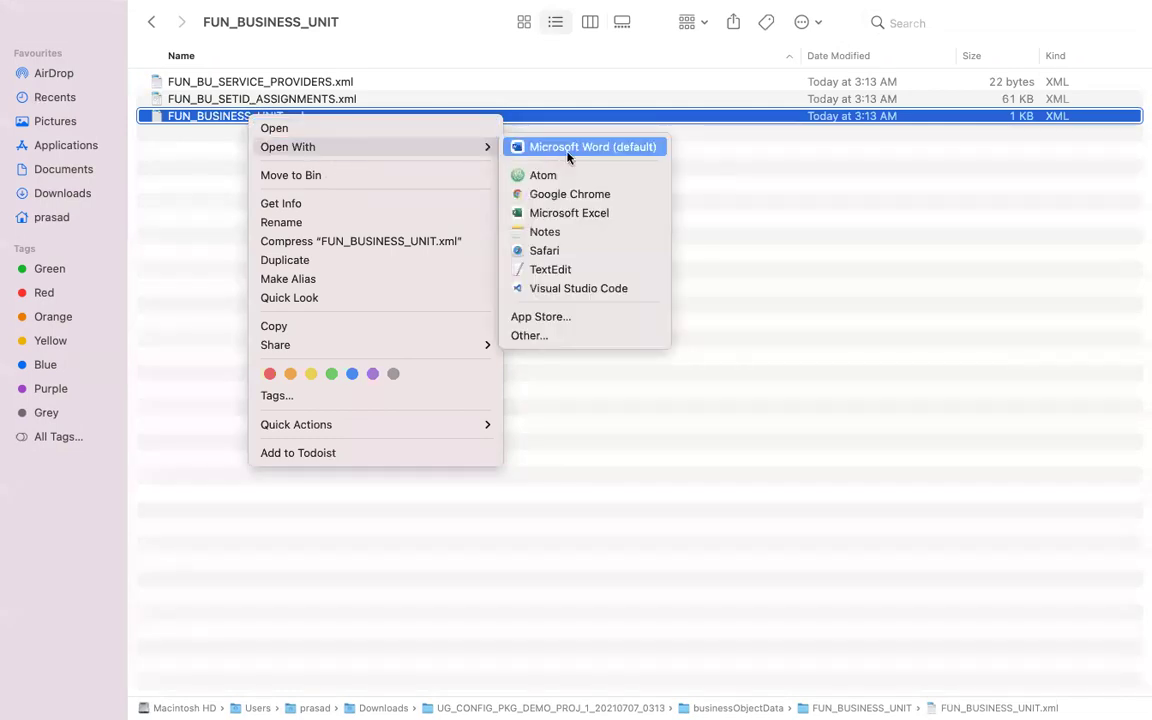
left_click(573, 180)
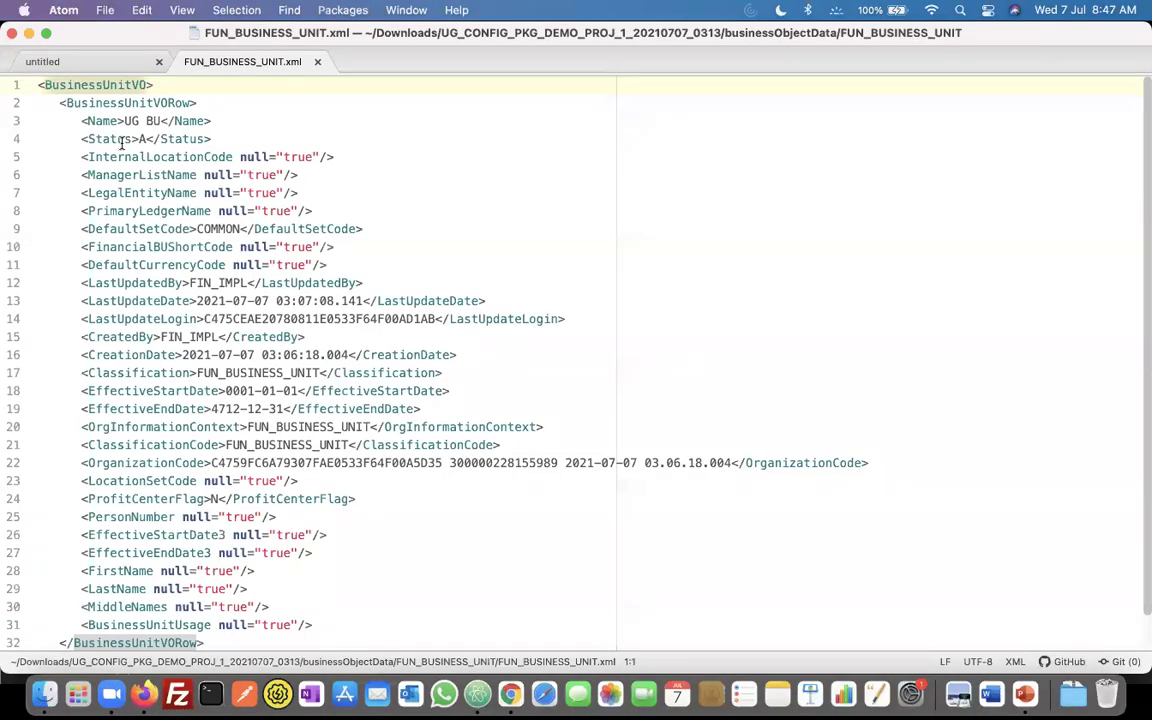
Step: Fold and unfold the BusinessUnitVORow node, highlight UG BU on line 3, and switch to Chrome
left_click(28, 105)
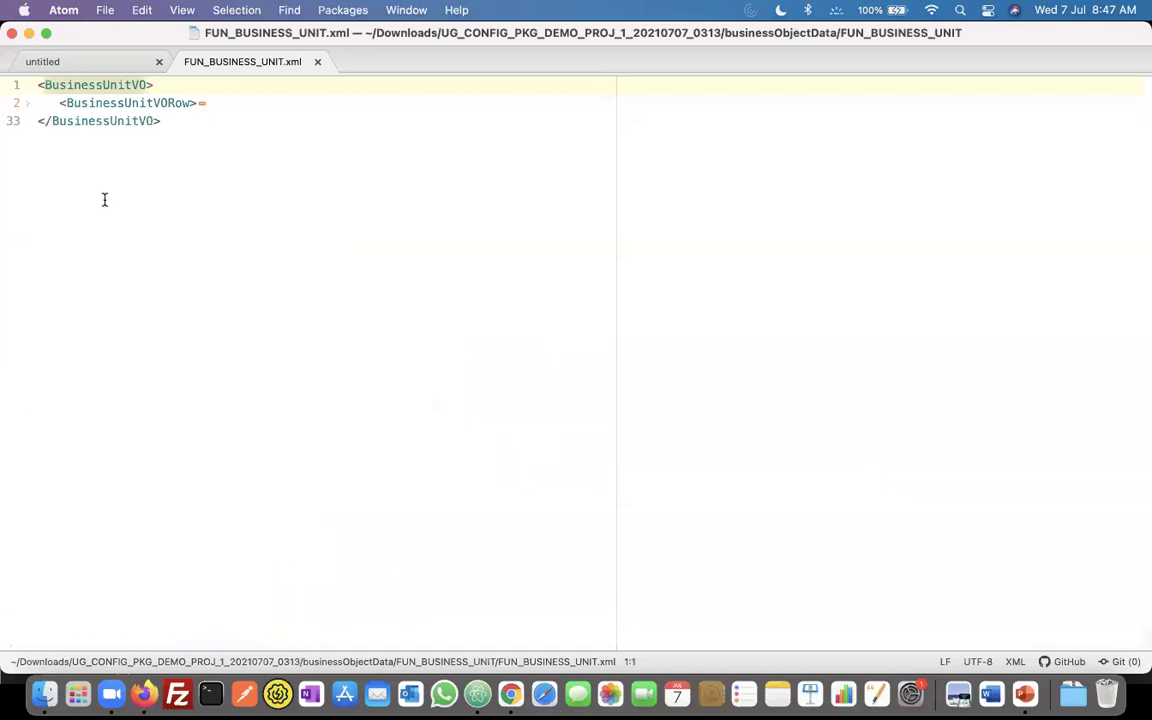
left_click(28, 104)
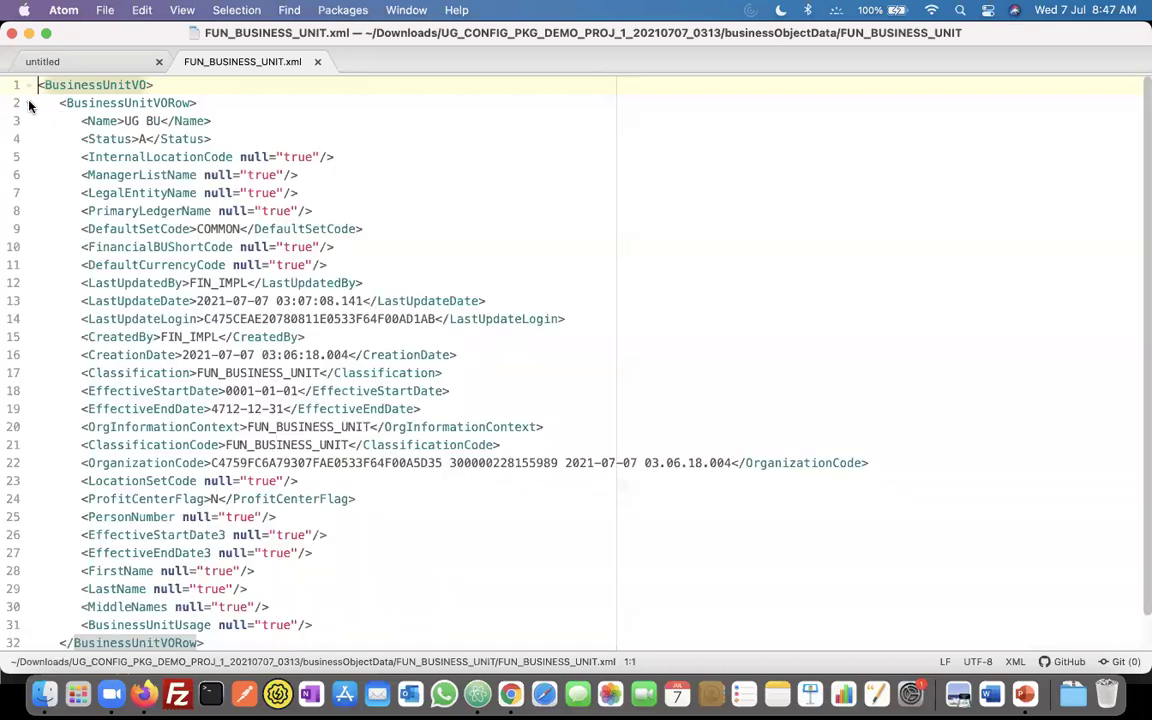
left_click(125, 121)
left_click_drag(125, 121, 161, 121)
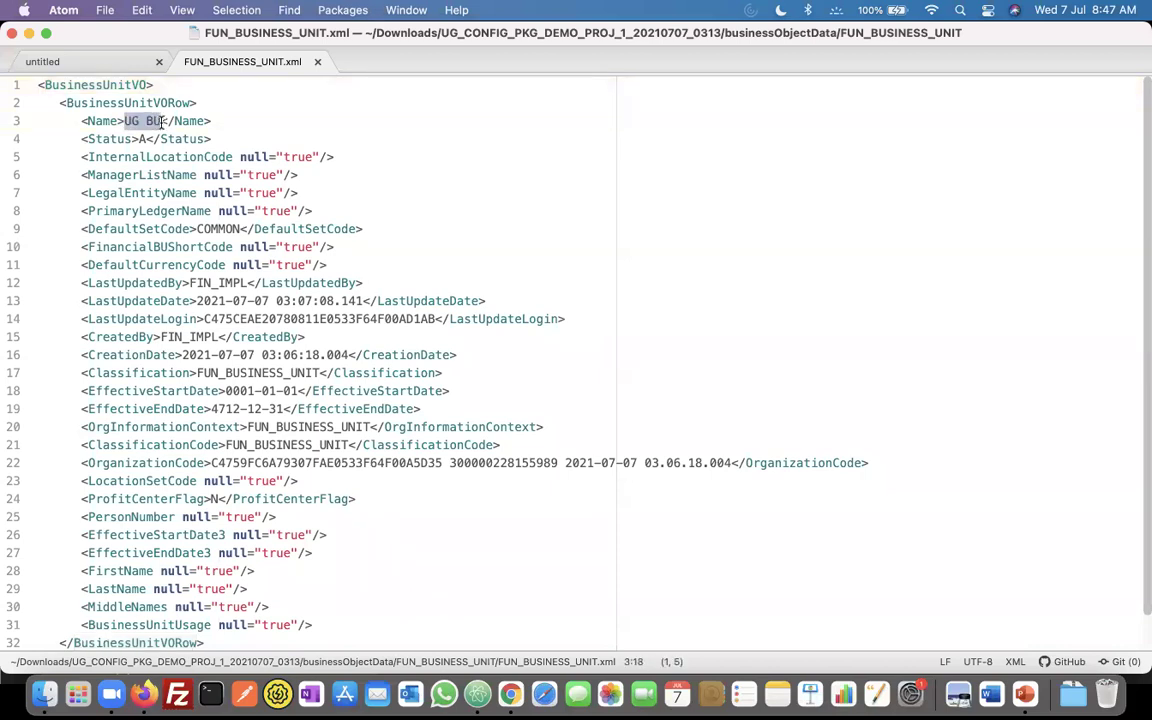
left_click(226, 121)
key("super+Tab")
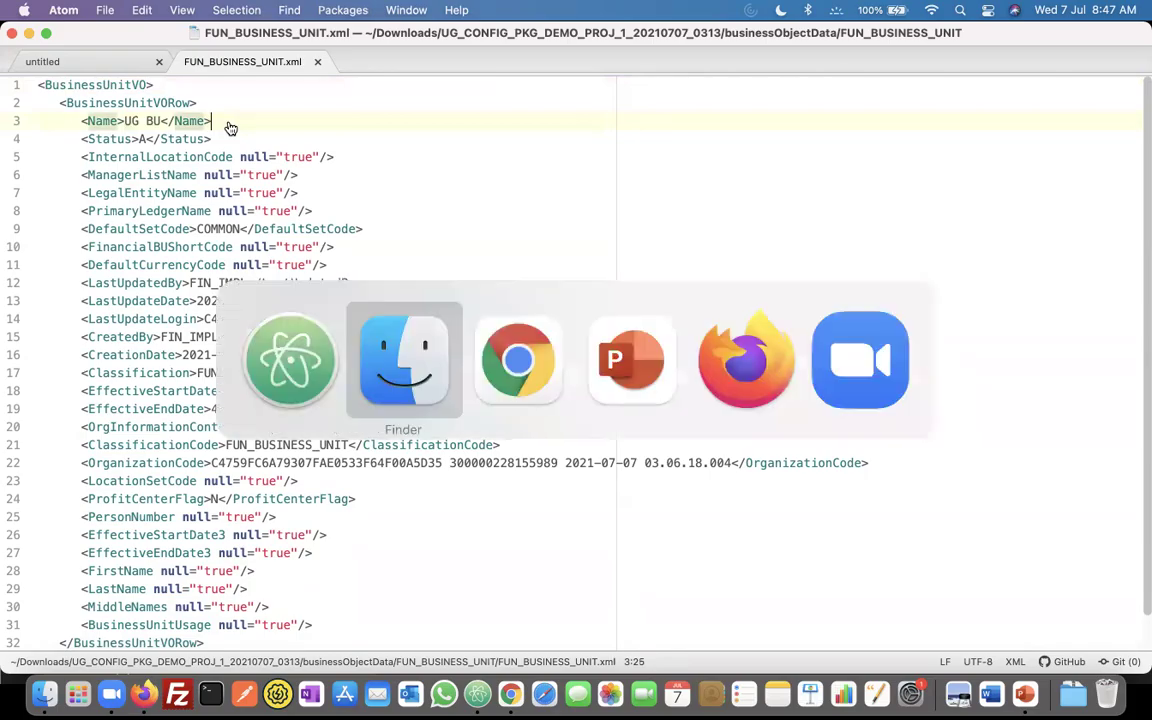
key("super+Tab")
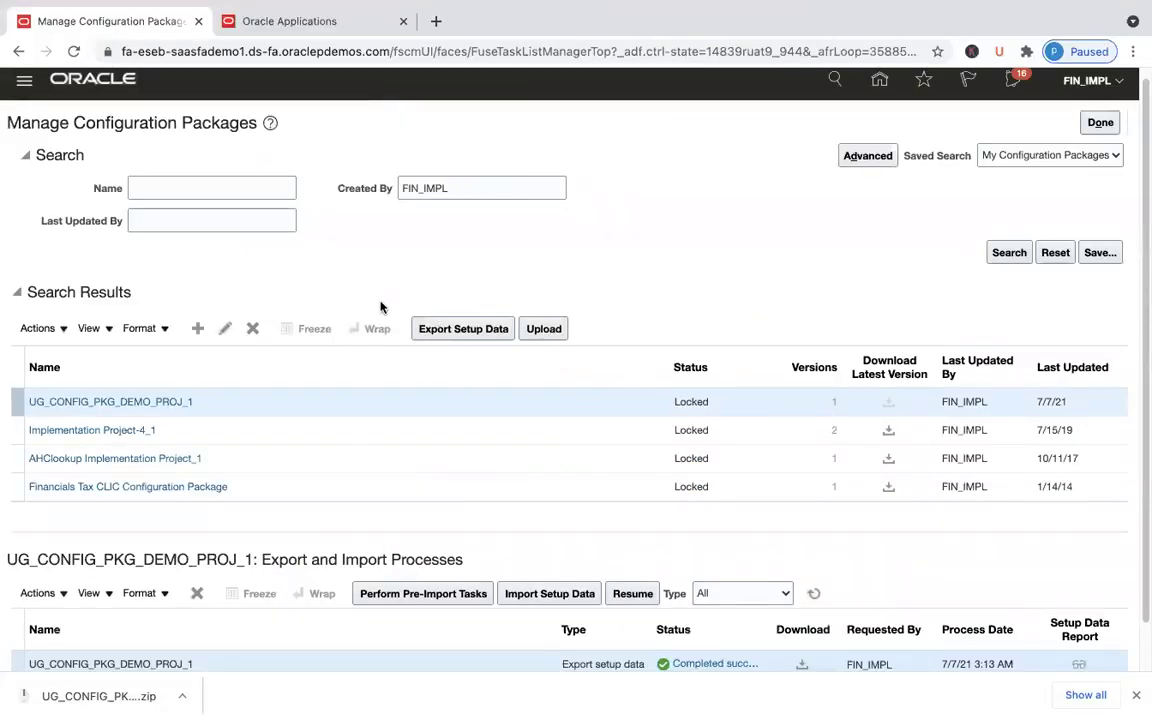
Step: In the target's Setup and Maintenance, pick the Financials offering and open Manage Business Unit under Organization Structures
left_click(341, 31)
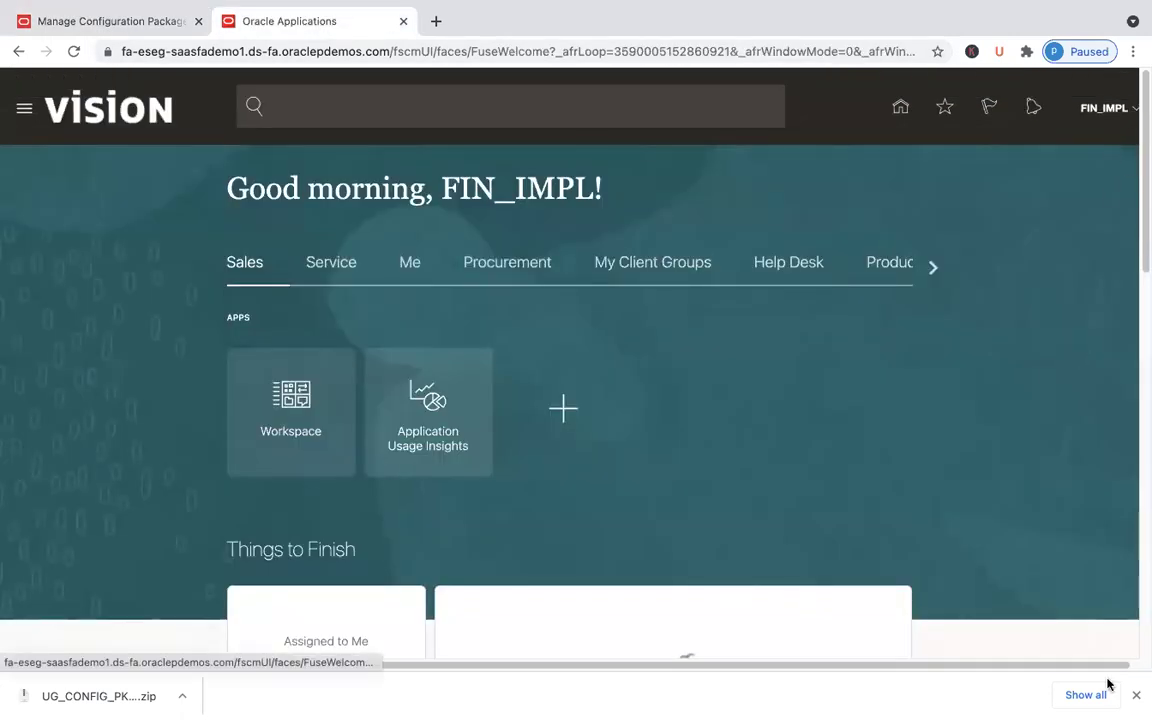
left_click(1134, 696)
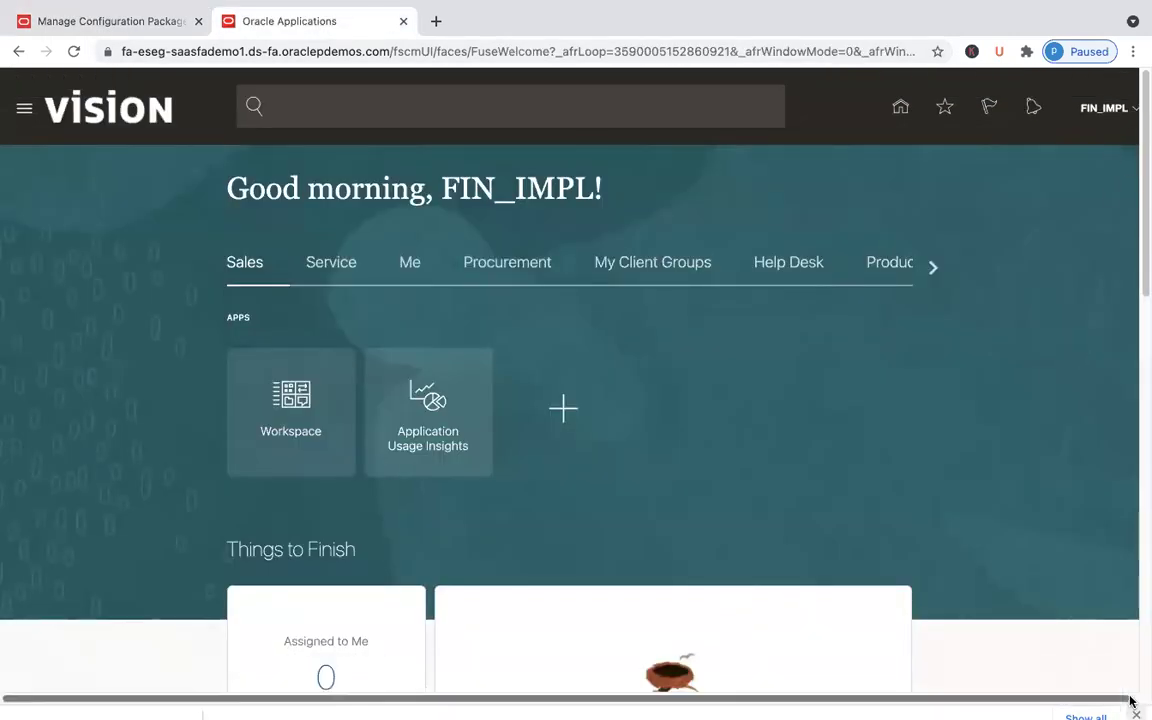
left_click(1136, 110)
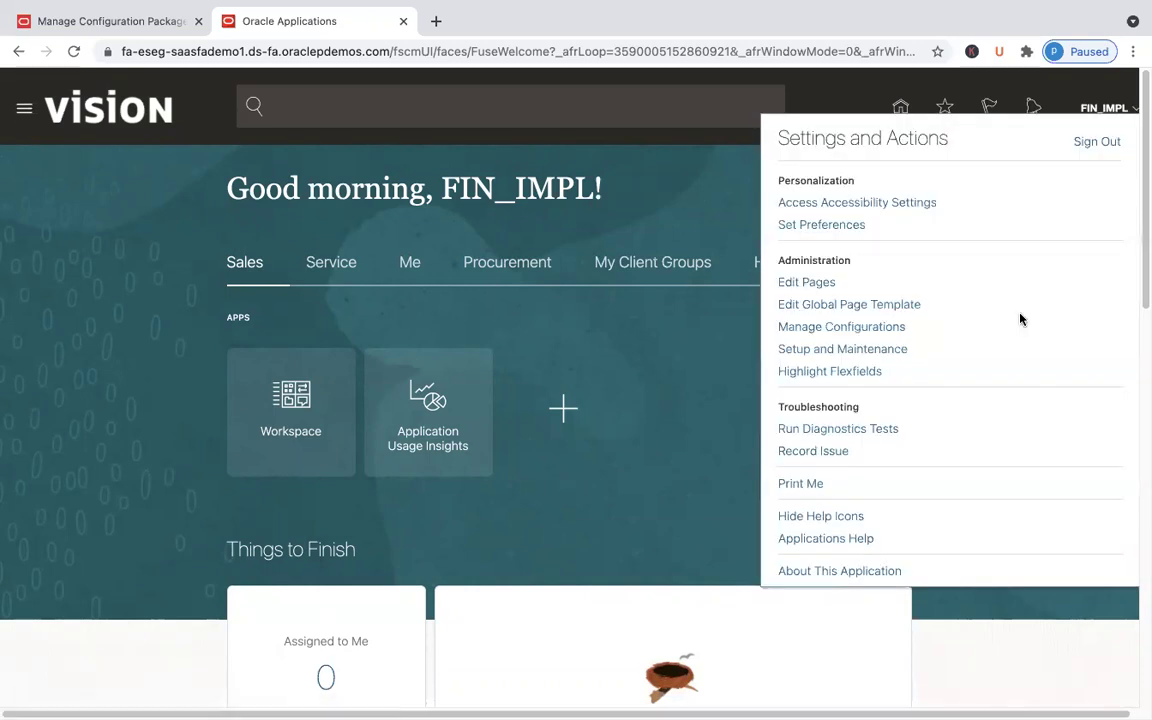
left_click(880, 350)
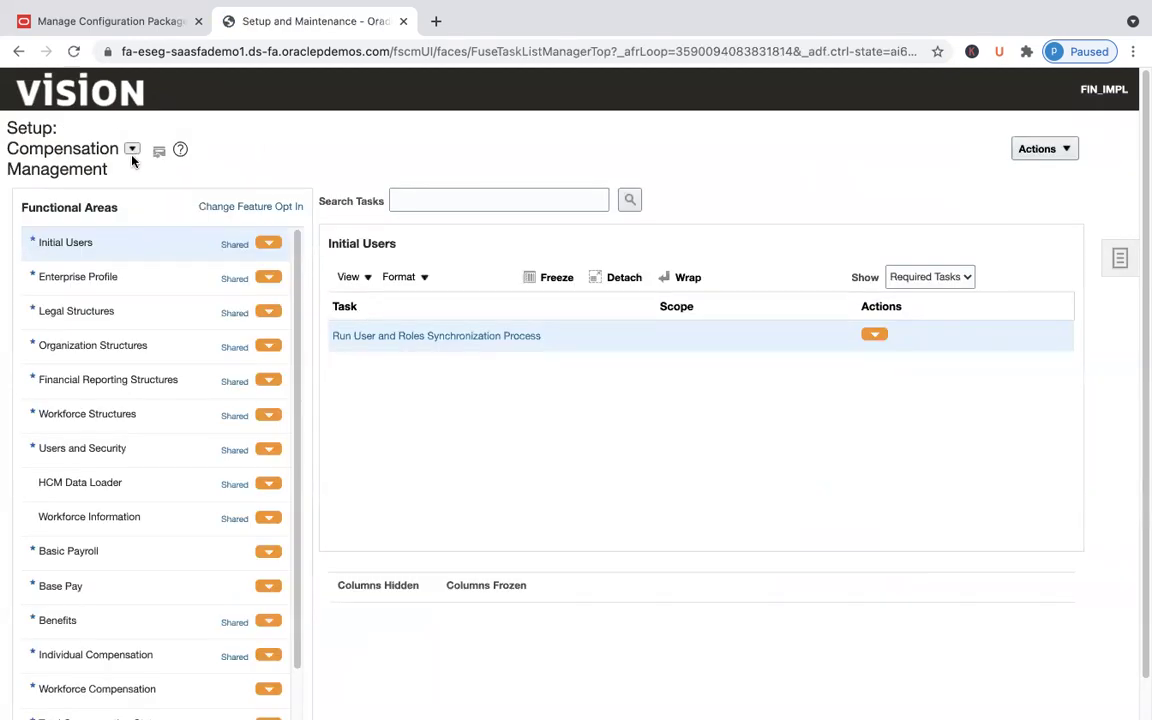
left_click(292, 133)
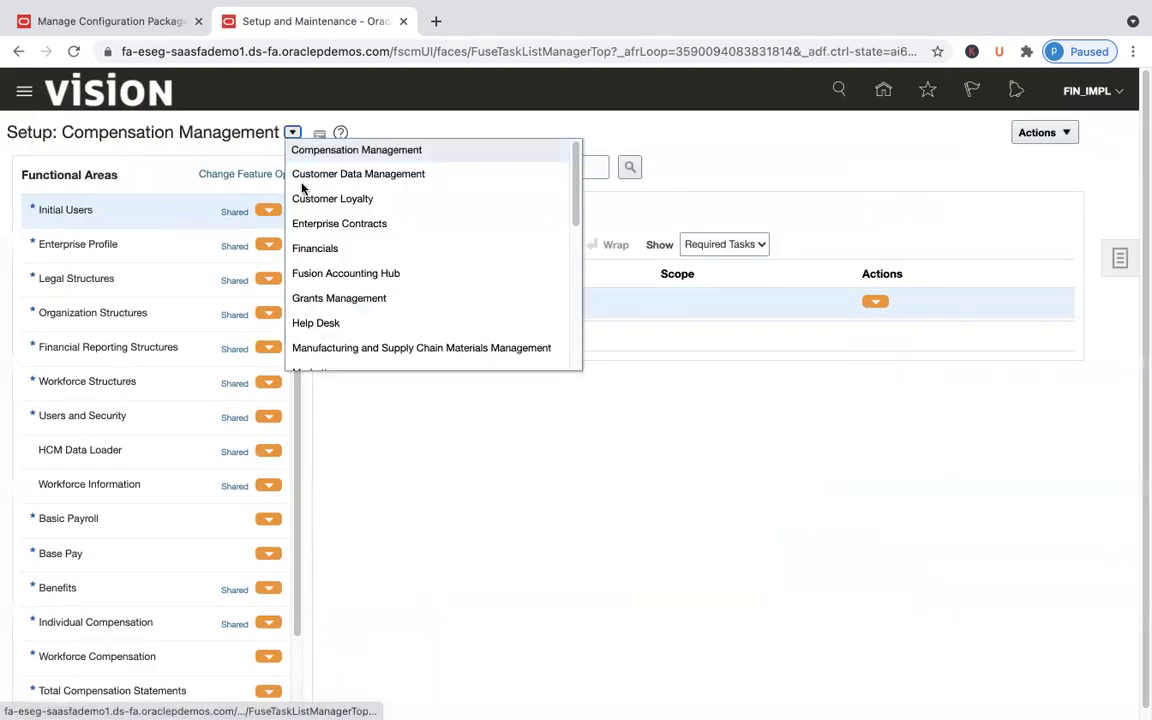
left_click(341, 252)
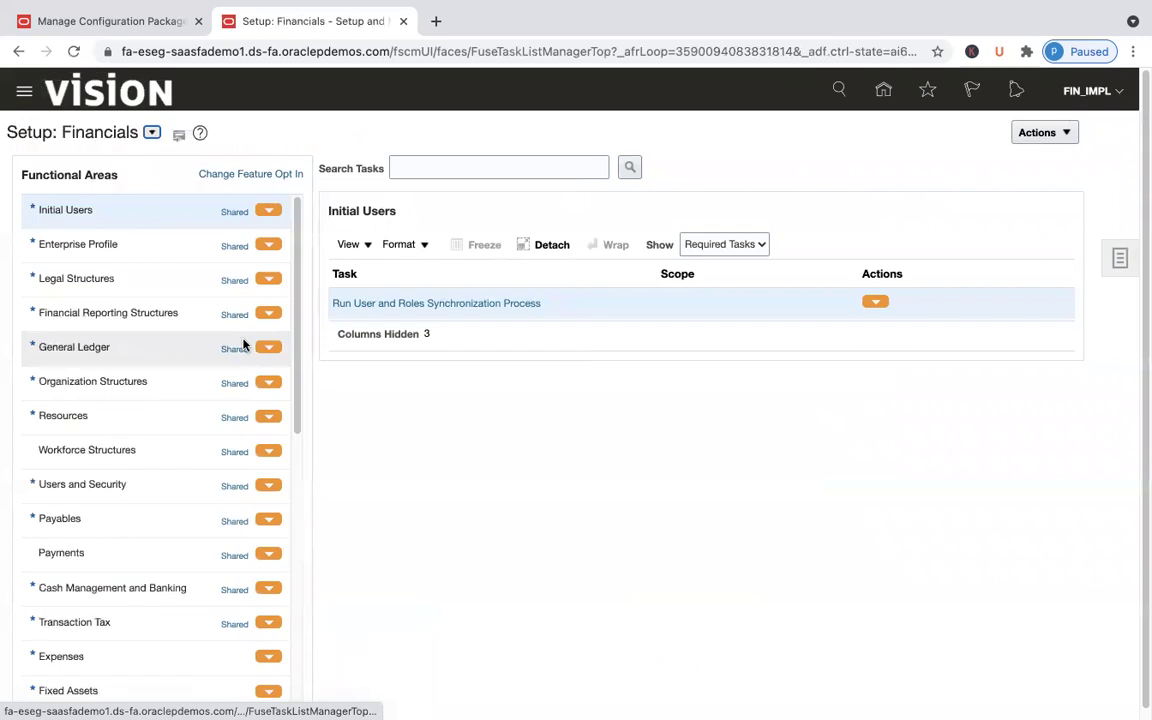
left_click(193, 384)
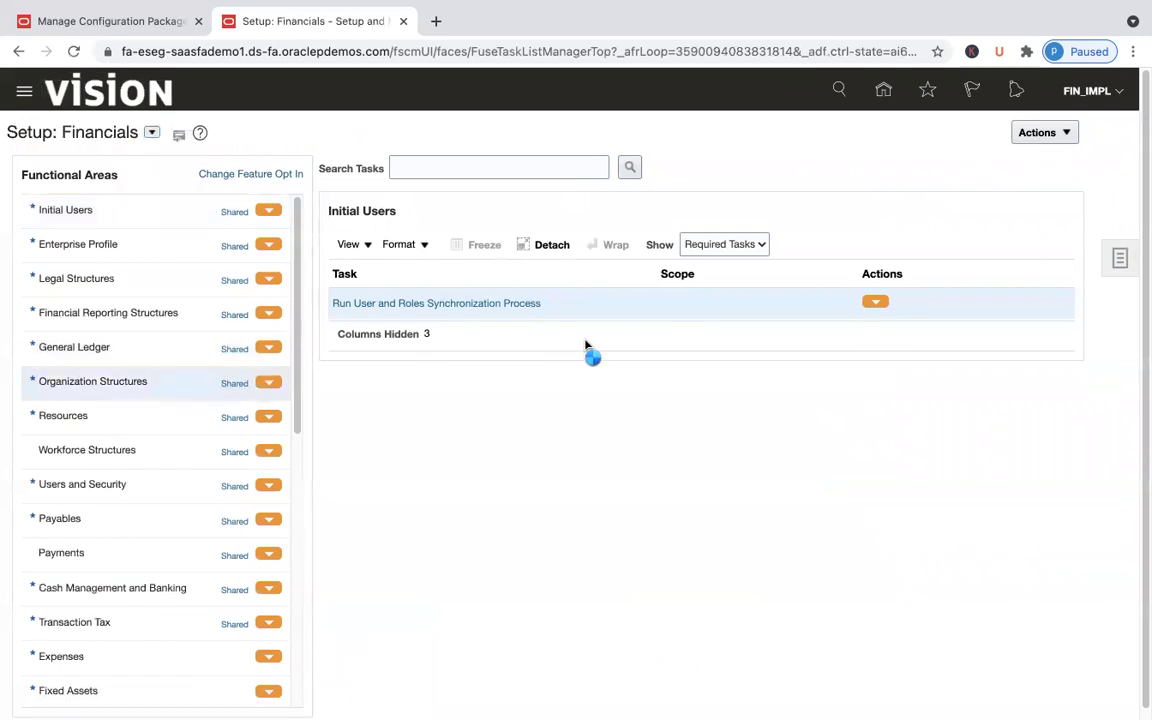
left_click(400, 303)
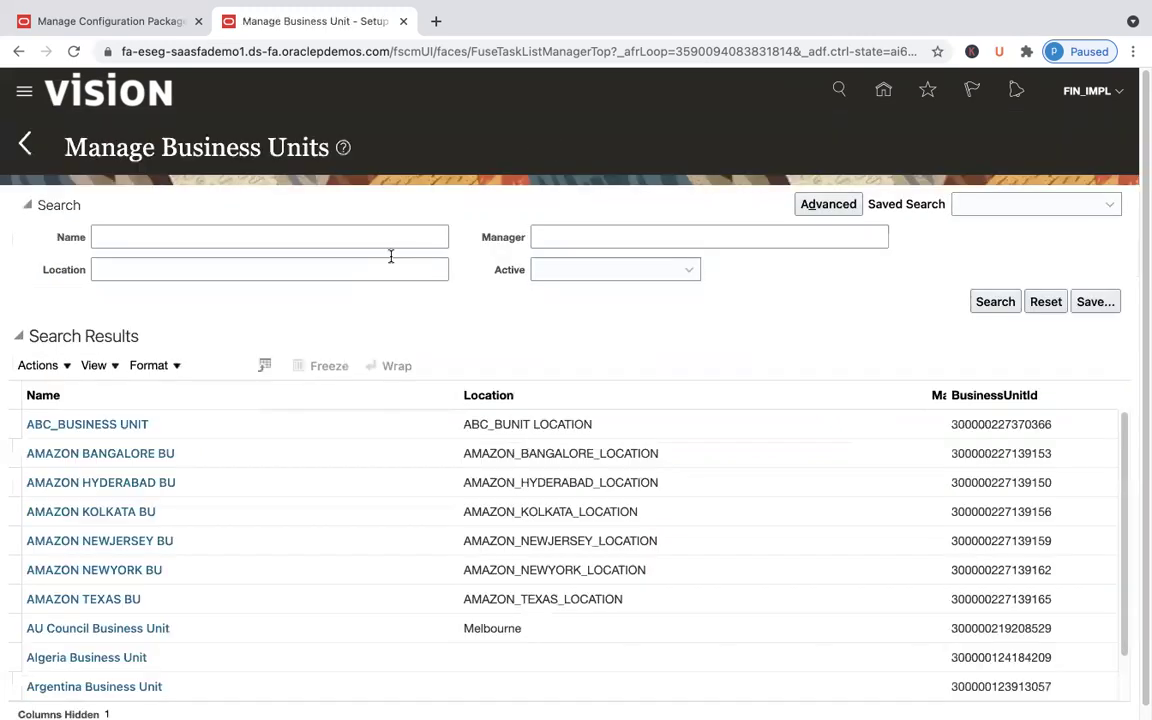
Step: Search business units for the name UG and confirm there is no data to display
left_click(375, 234)
type("UG BU")
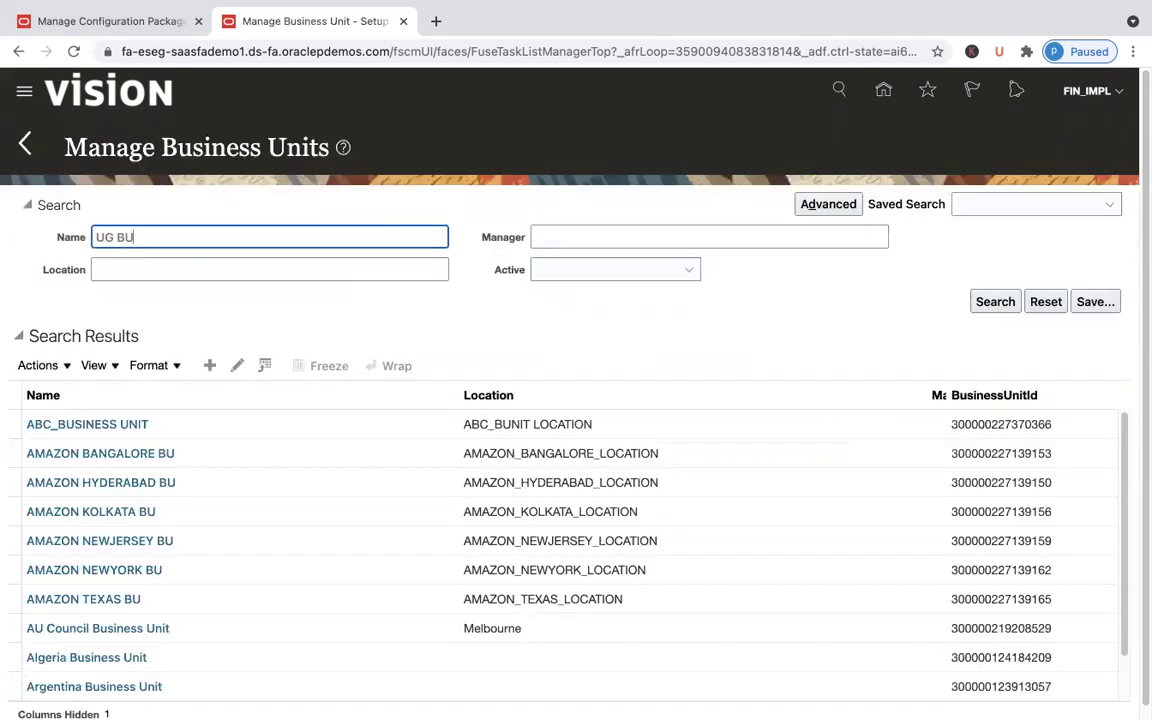
key("Return")
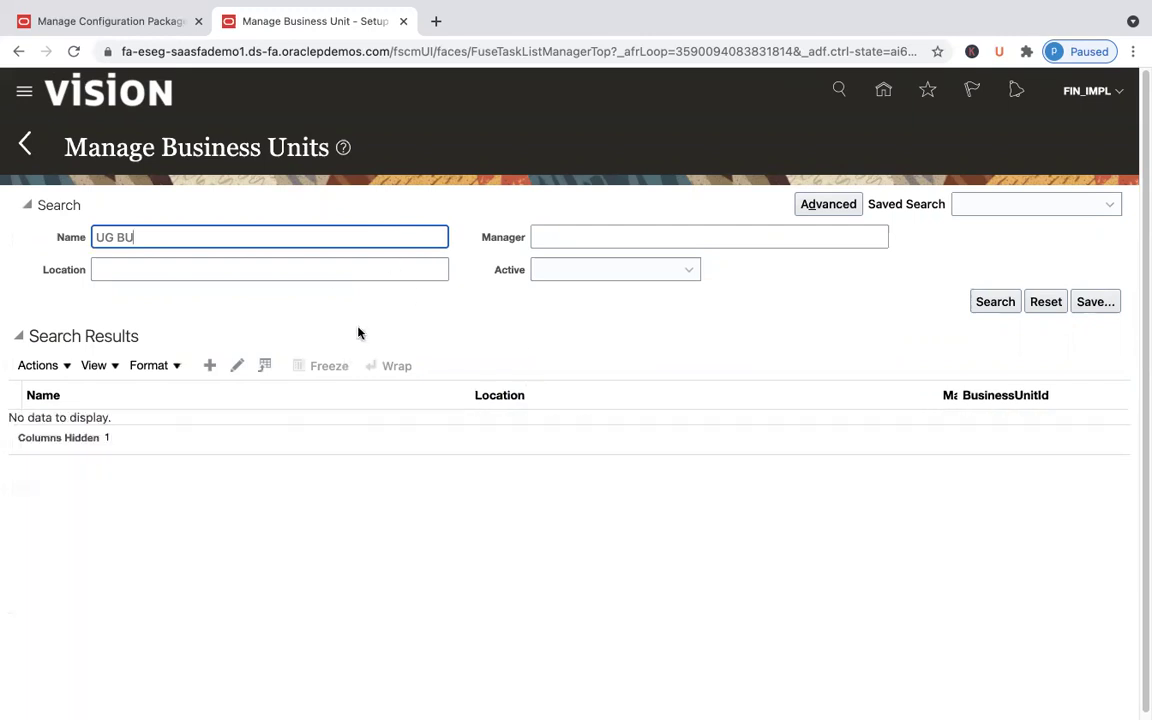
left_click(883, 92)
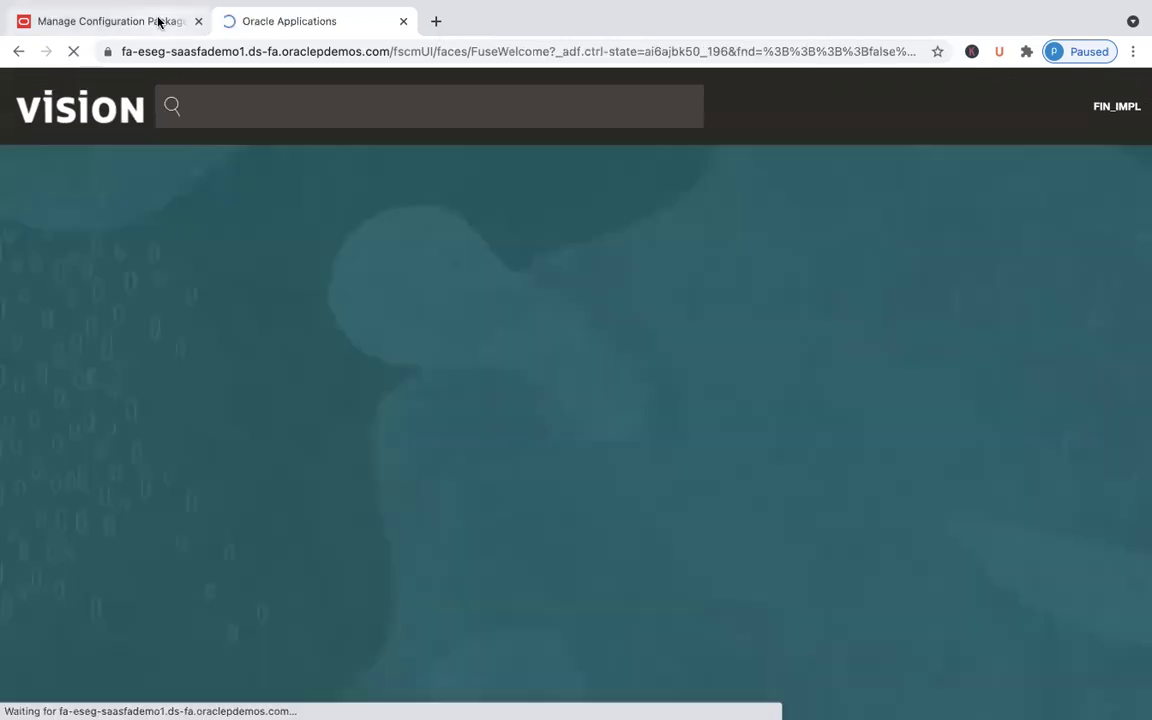
Step: Go from the target home page through Setup and Maintenance tasks to Manage Configuration Packages and start an upload
left_click(159, 21)
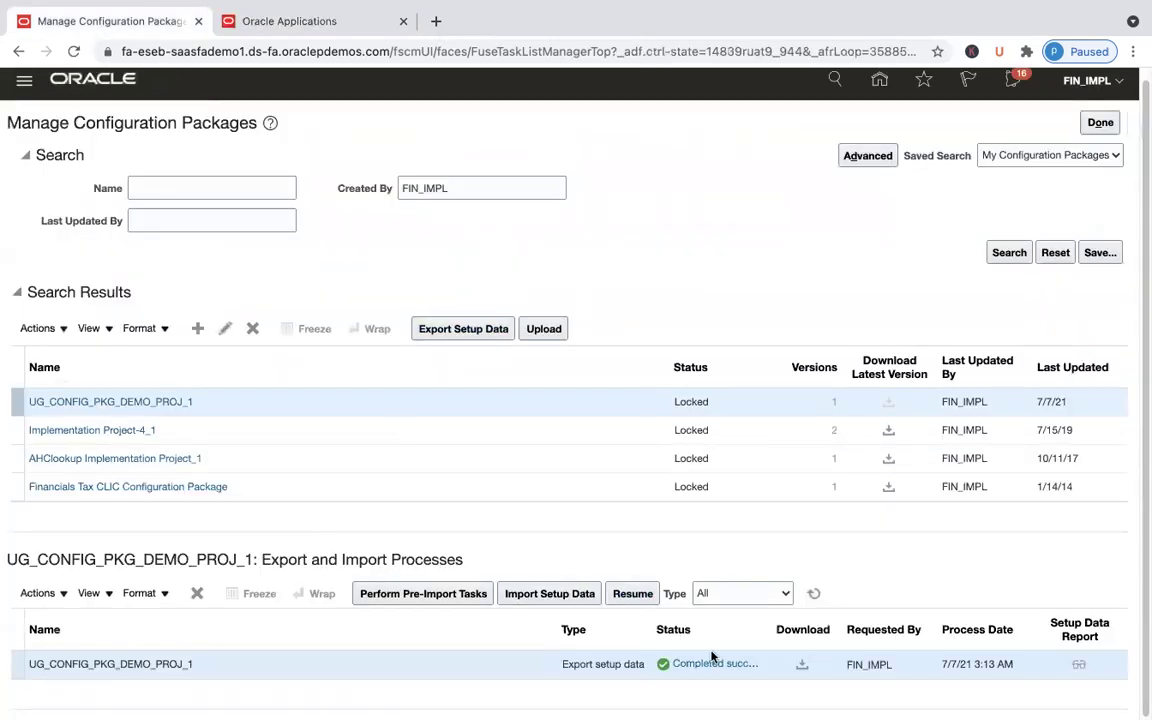
left_click(303, 21)
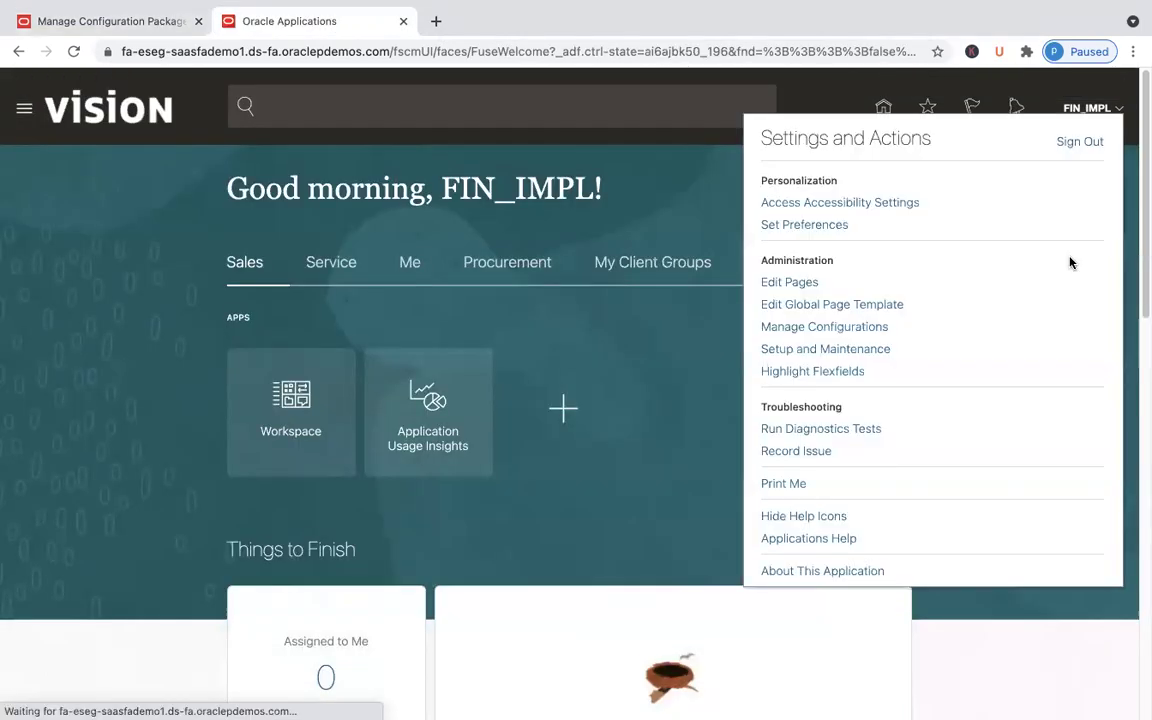
left_click(848, 350)
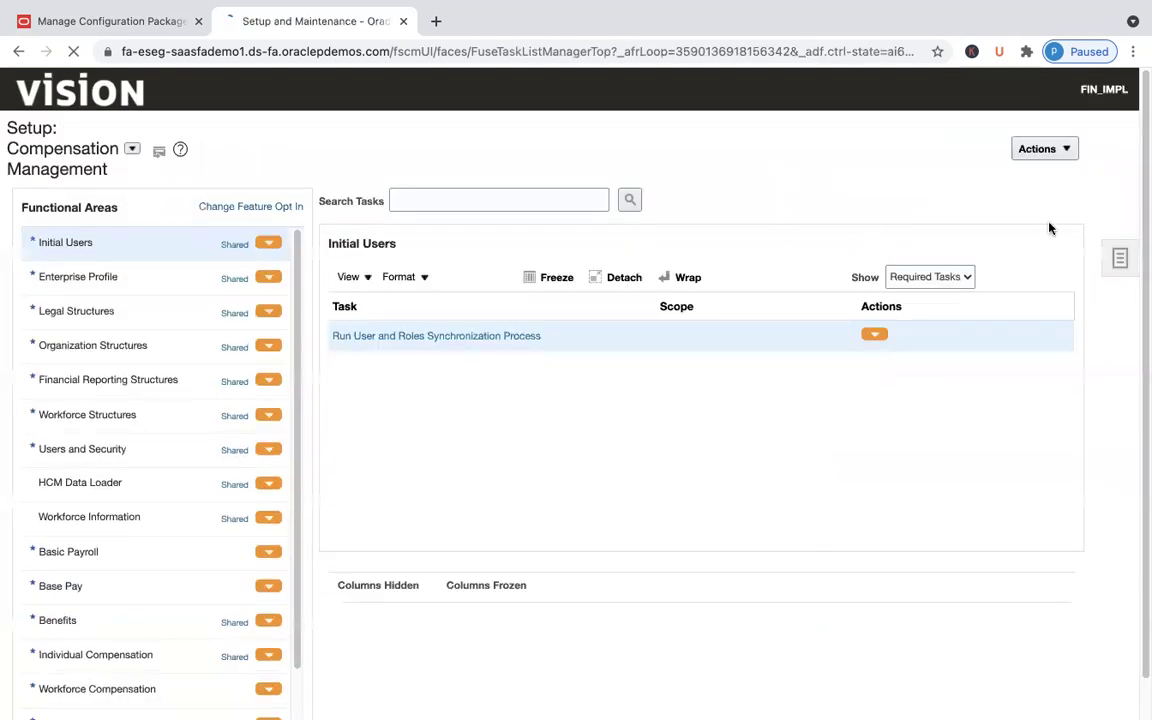
left_click(1121, 260)
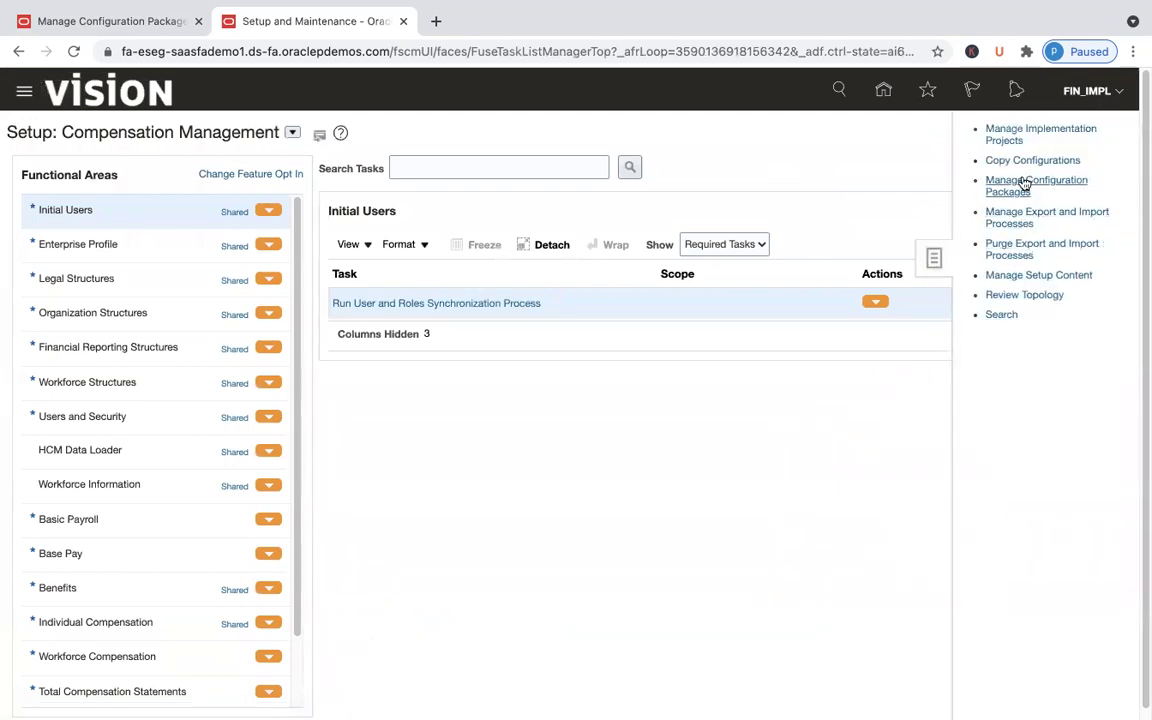
left_click(1022, 188)
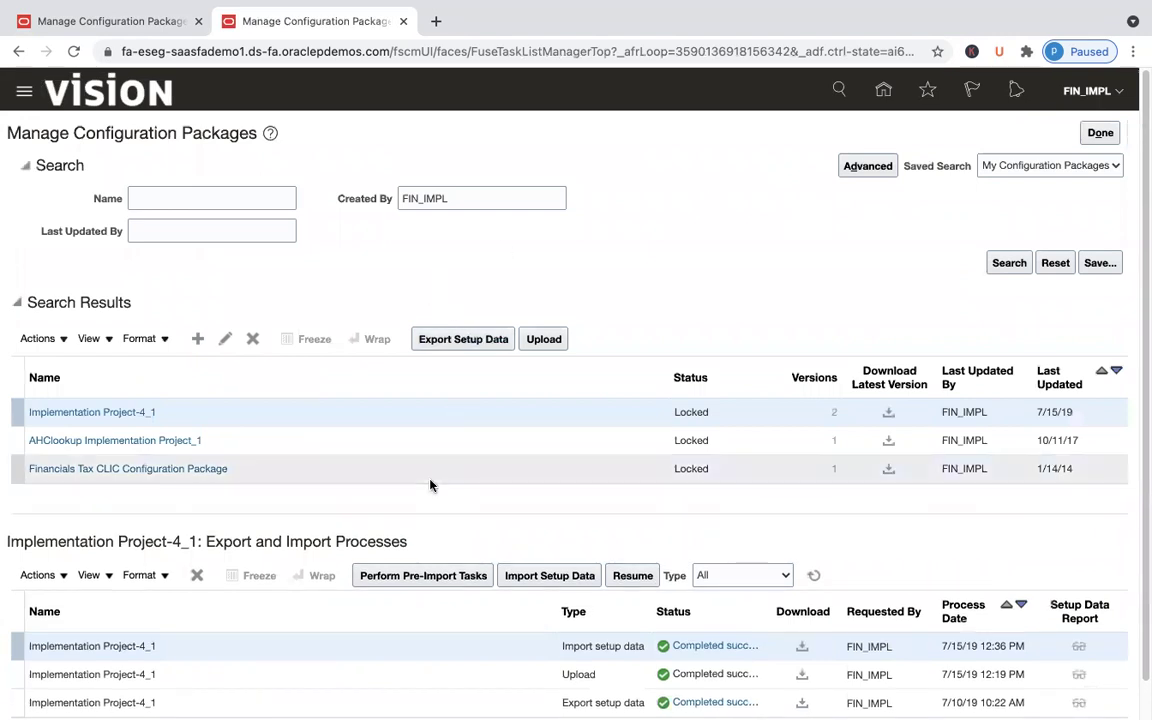
left_click(546, 344)
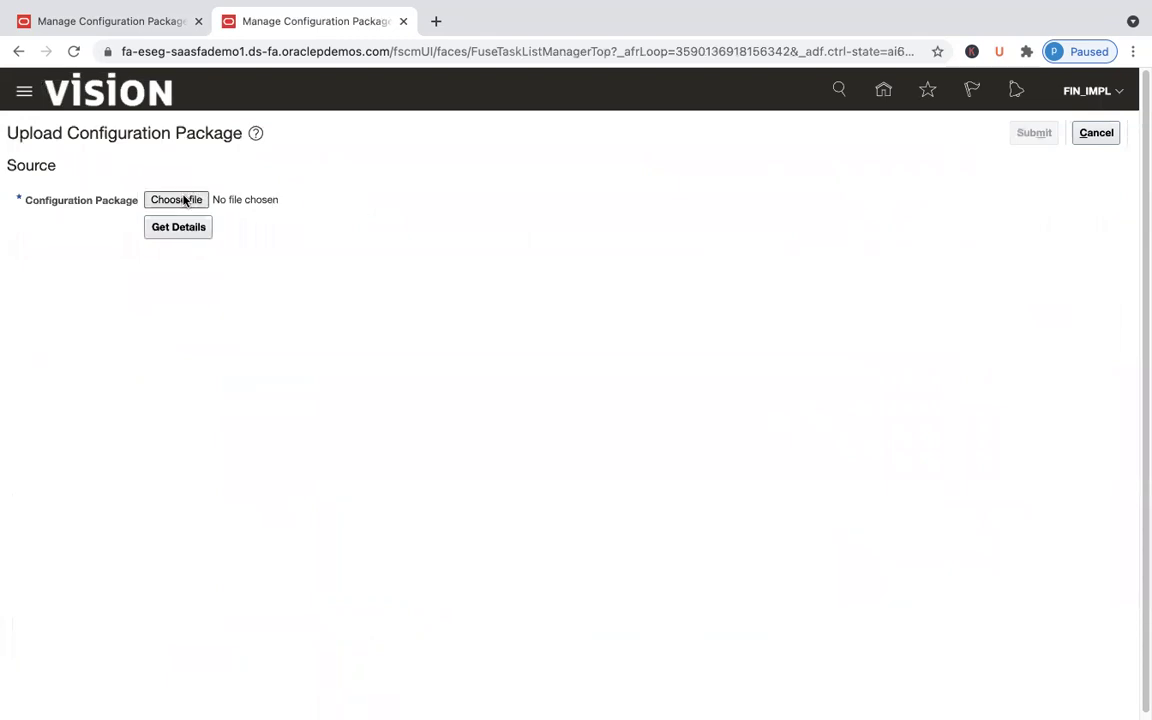
Step: Choose UG_CONFIG_PKG_DEMO_PROJ_1_20210707_0313.zip from Downloads, get its details, and submit the upload
left_click(184, 201)
left_click(295, 288)
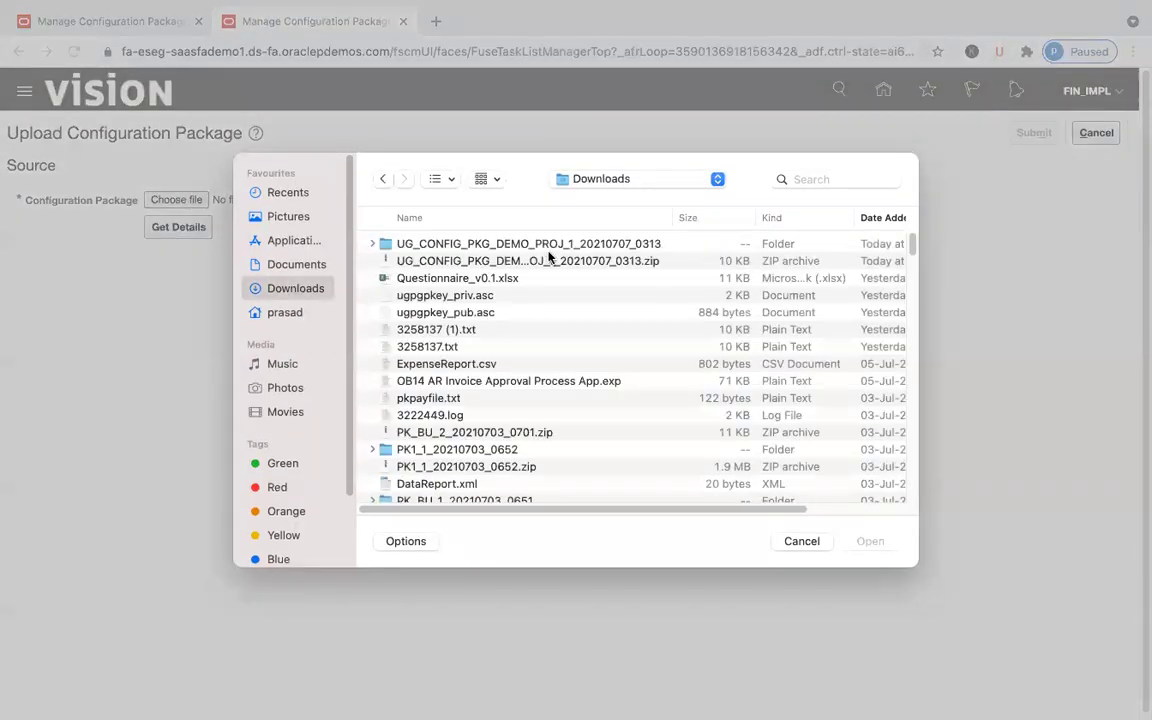
left_click(573, 262)
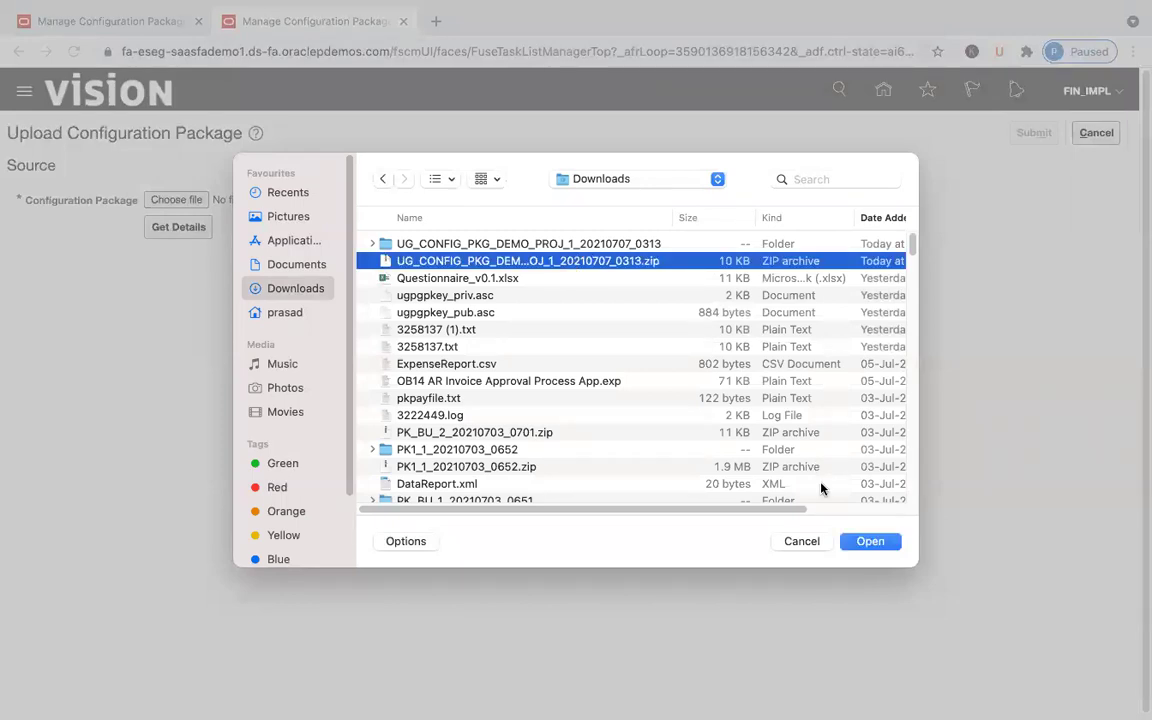
left_click(874, 542)
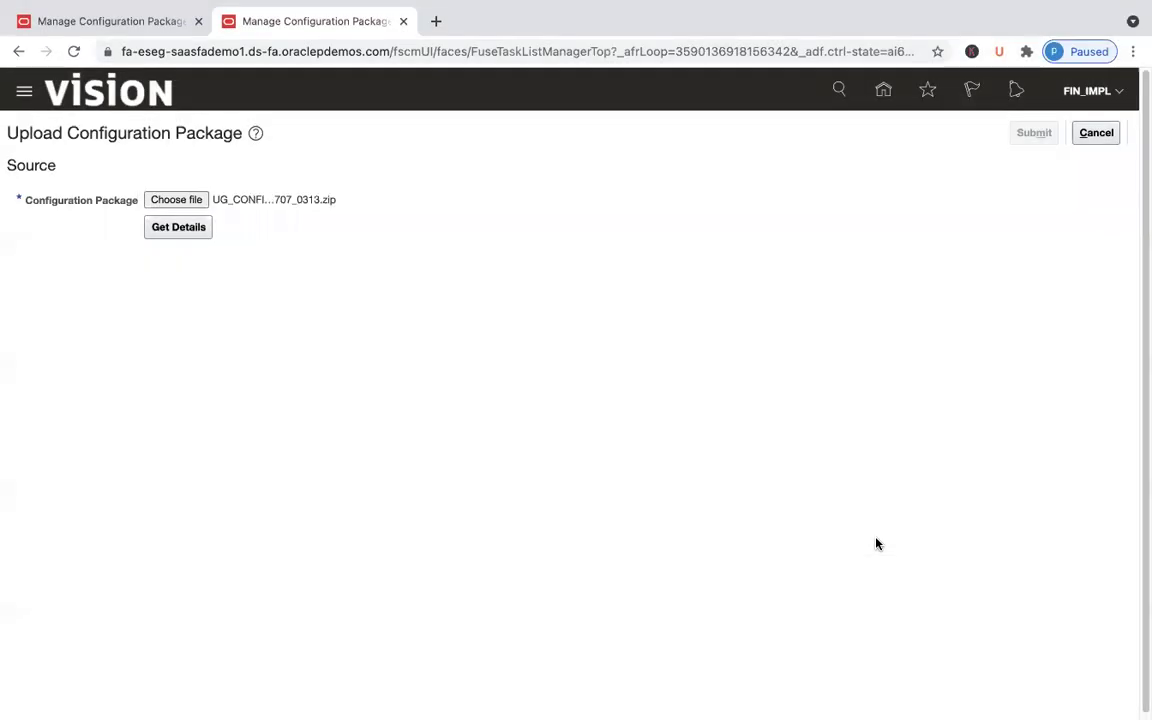
left_click(191, 231)
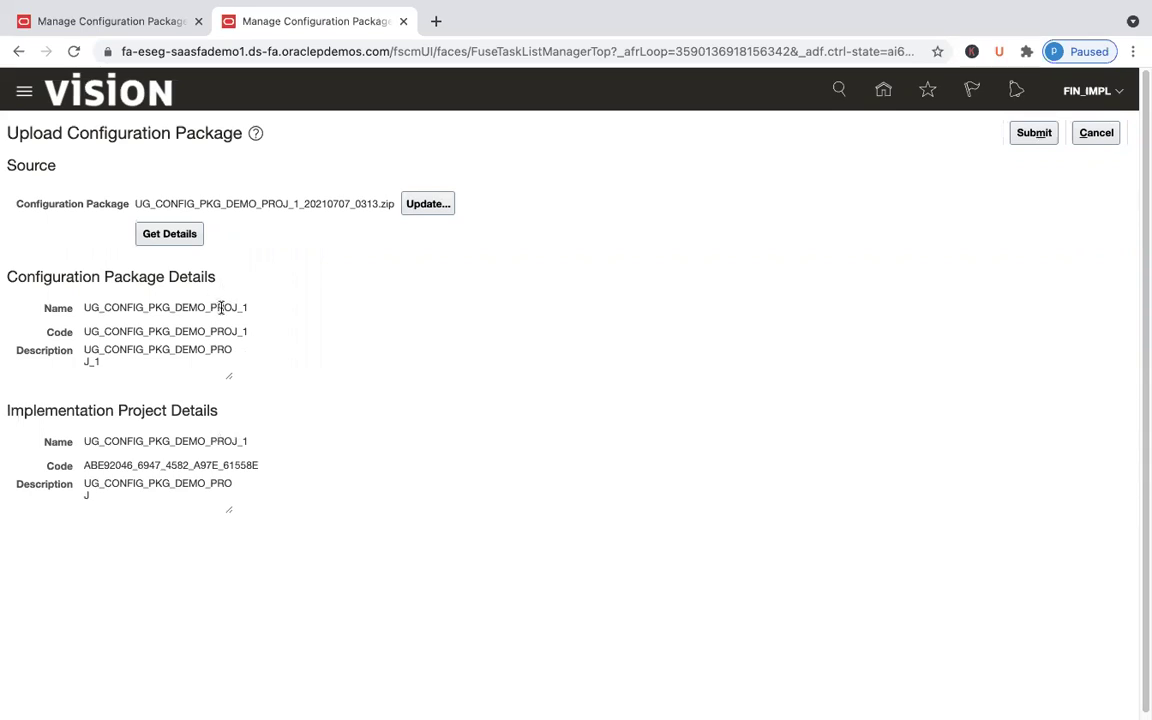
left_click(1033, 136)
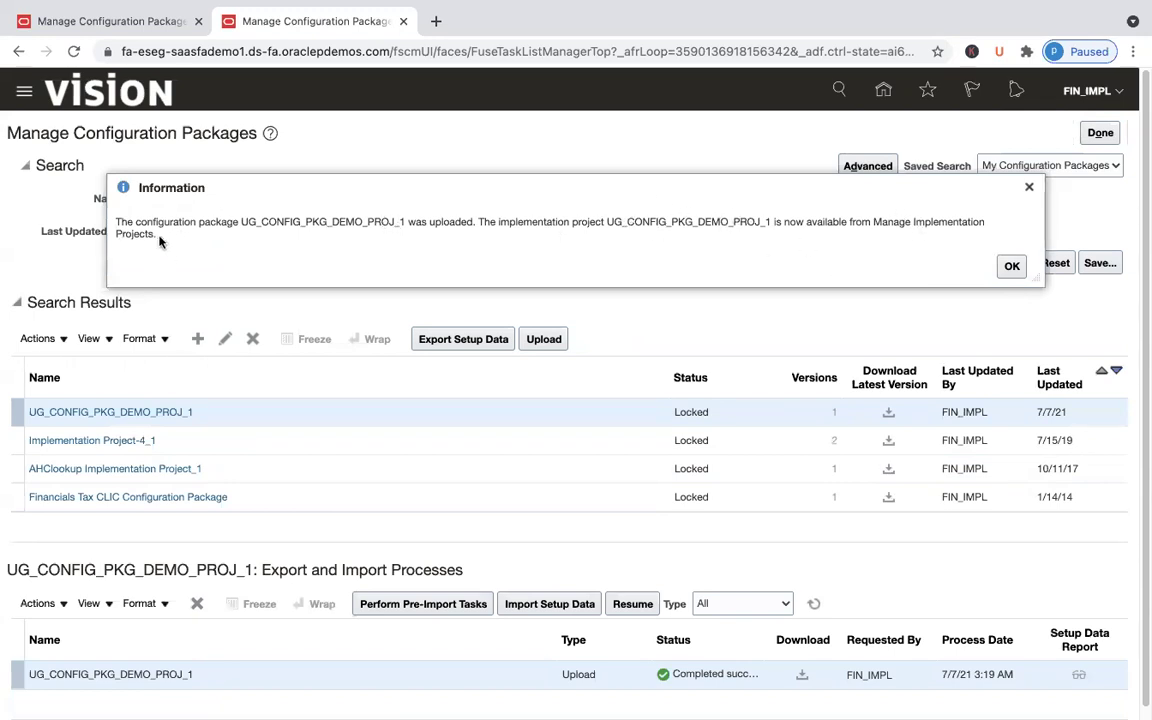
left_click(1010, 267)
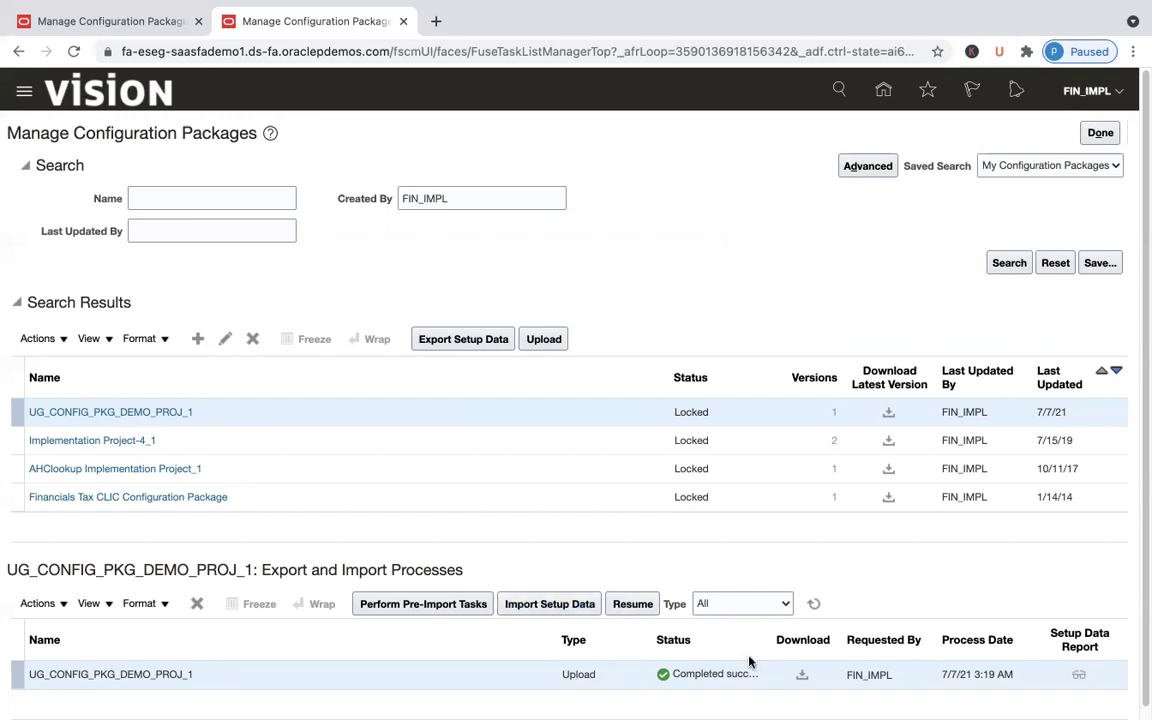
Step: Launch Import Setup Data, step past the pauses page, and submit it to run as soon as possible
left_click(556, 604)
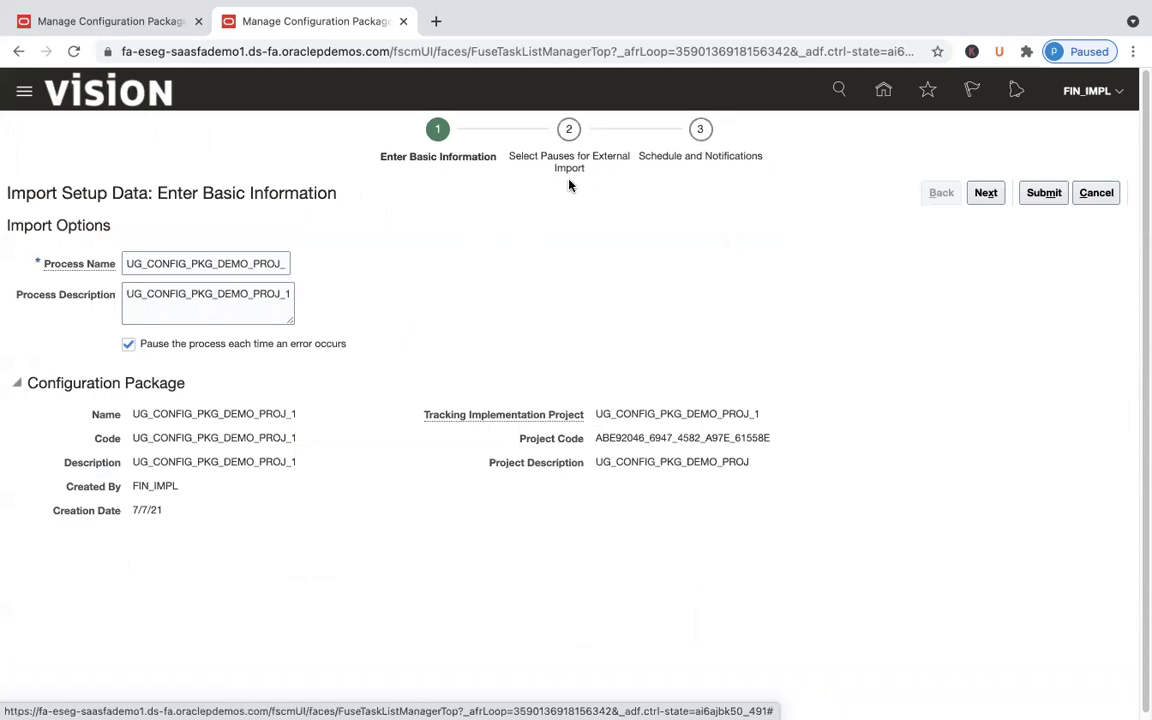
left_click(986, 195)
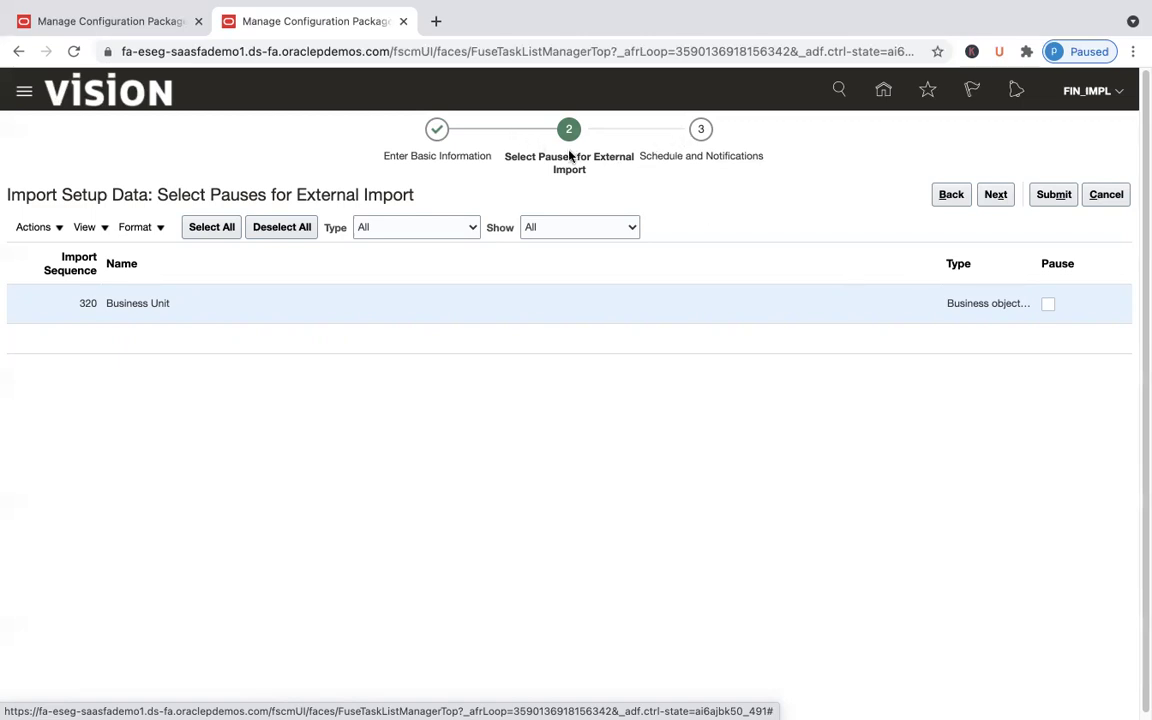
left_click(1000, 201)
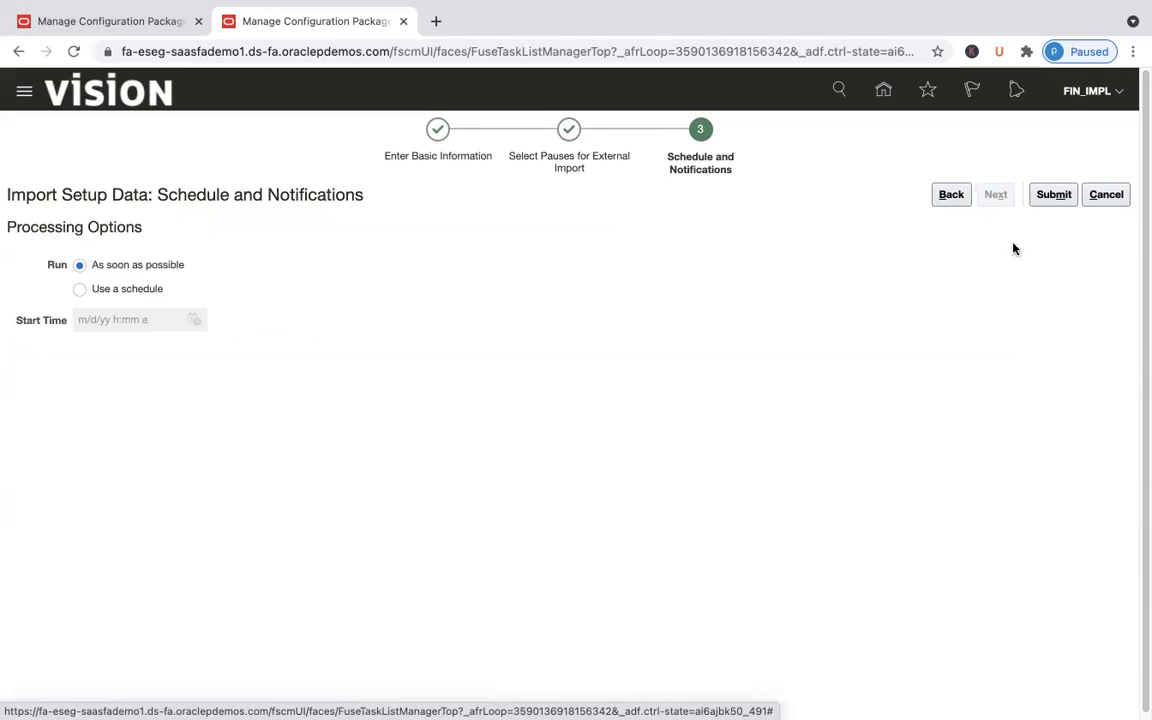
left_click(1057, 199)
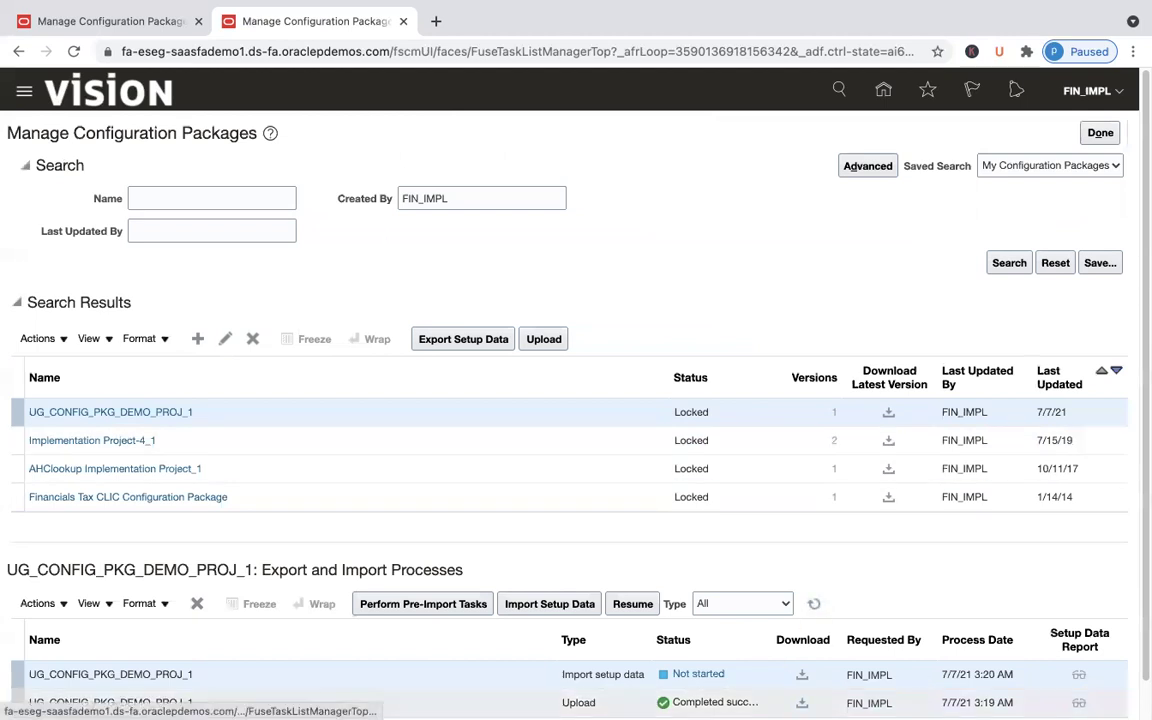
Step: Refresh the import processes until the UG_CONFIG_PKG_DEMO_PROJ_1 setup data import reads Completed successfully
left_click(815, 603)
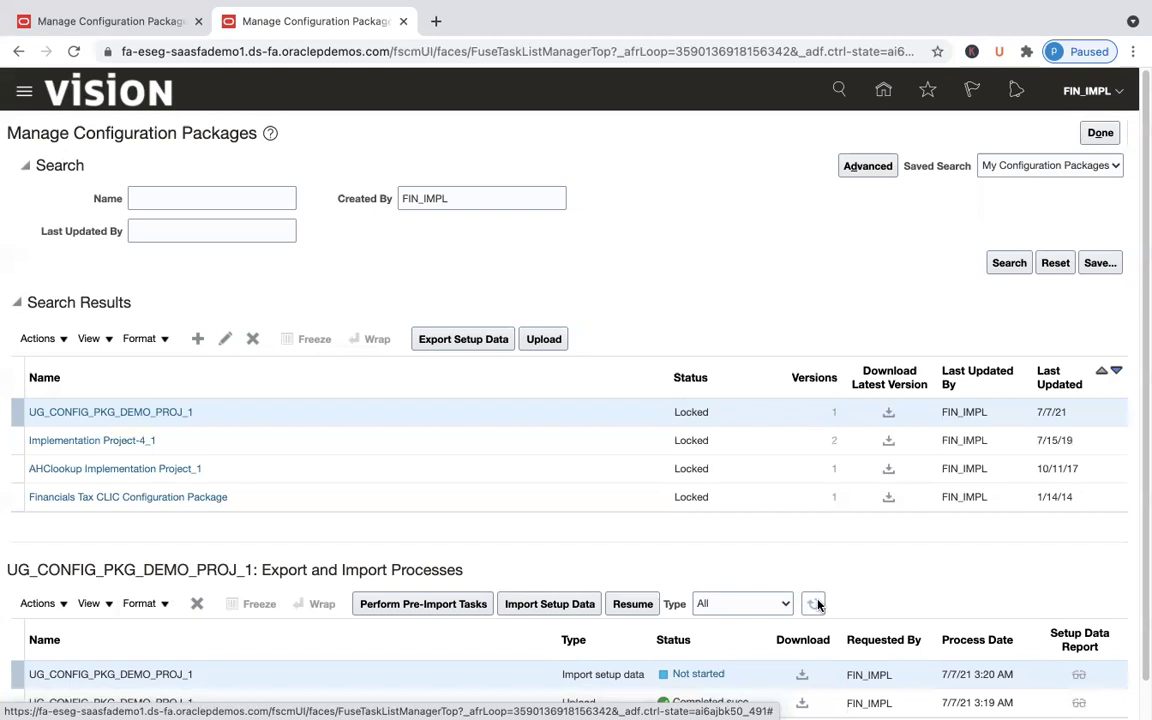
left_click(815, 603)
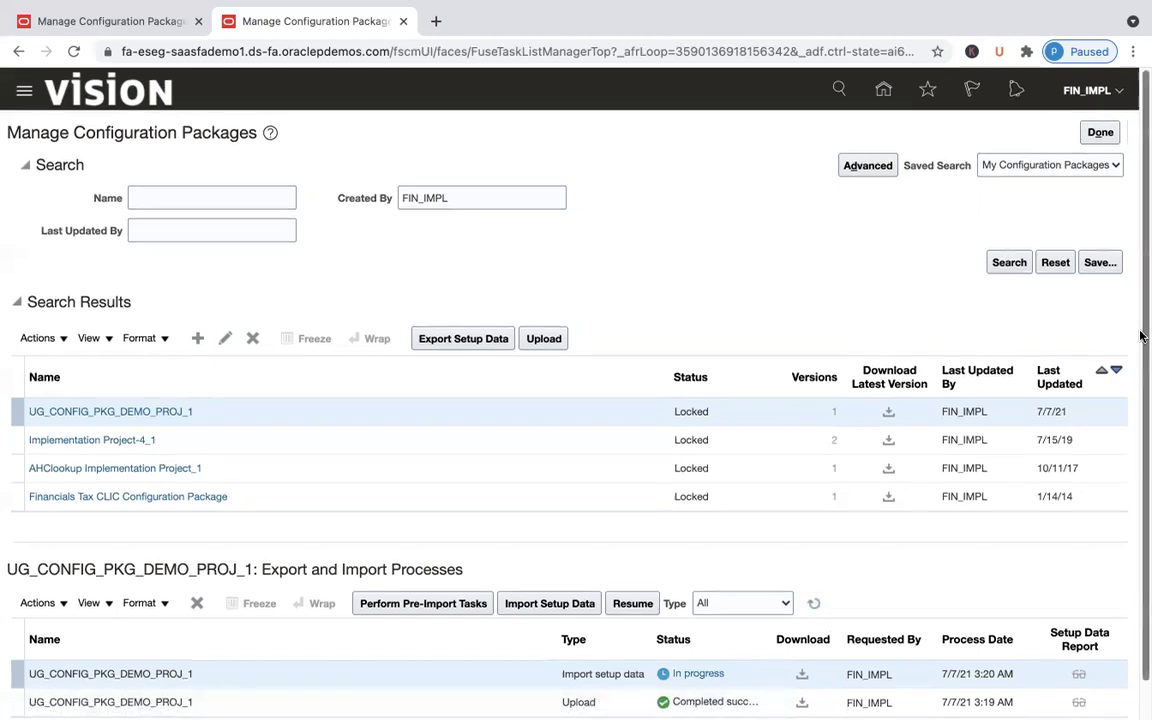
scroll(1140, 336, "down", 1)
left_click(813, 565)
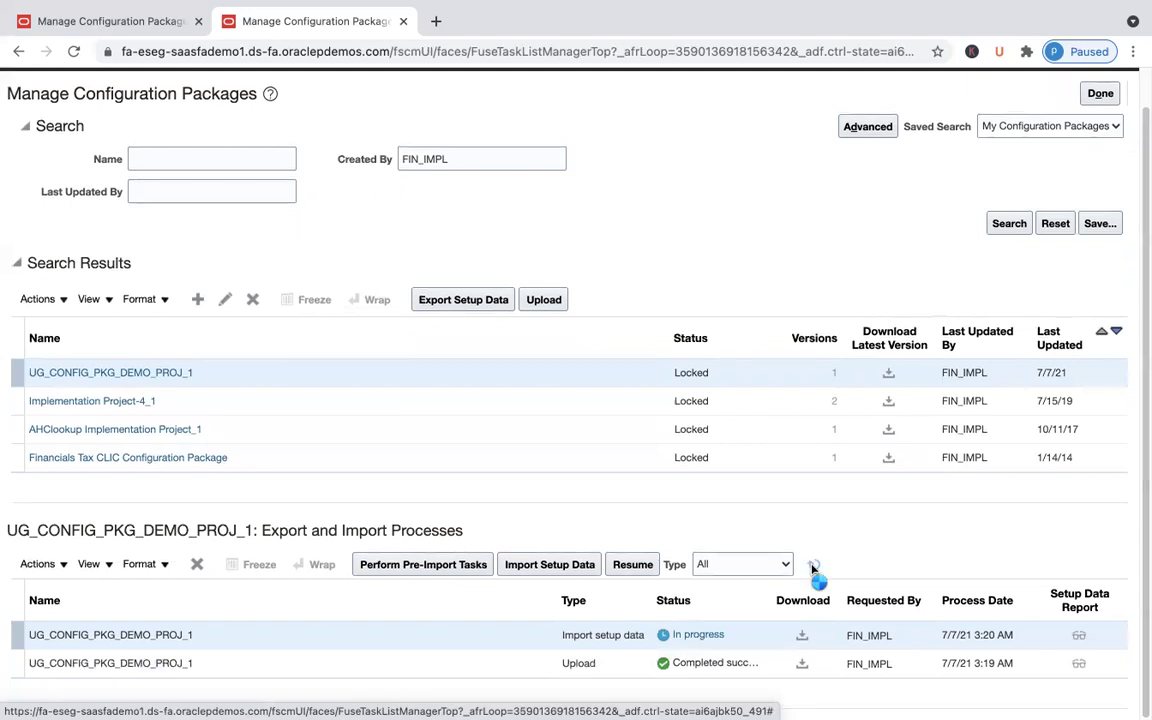
left_click(813, 566)
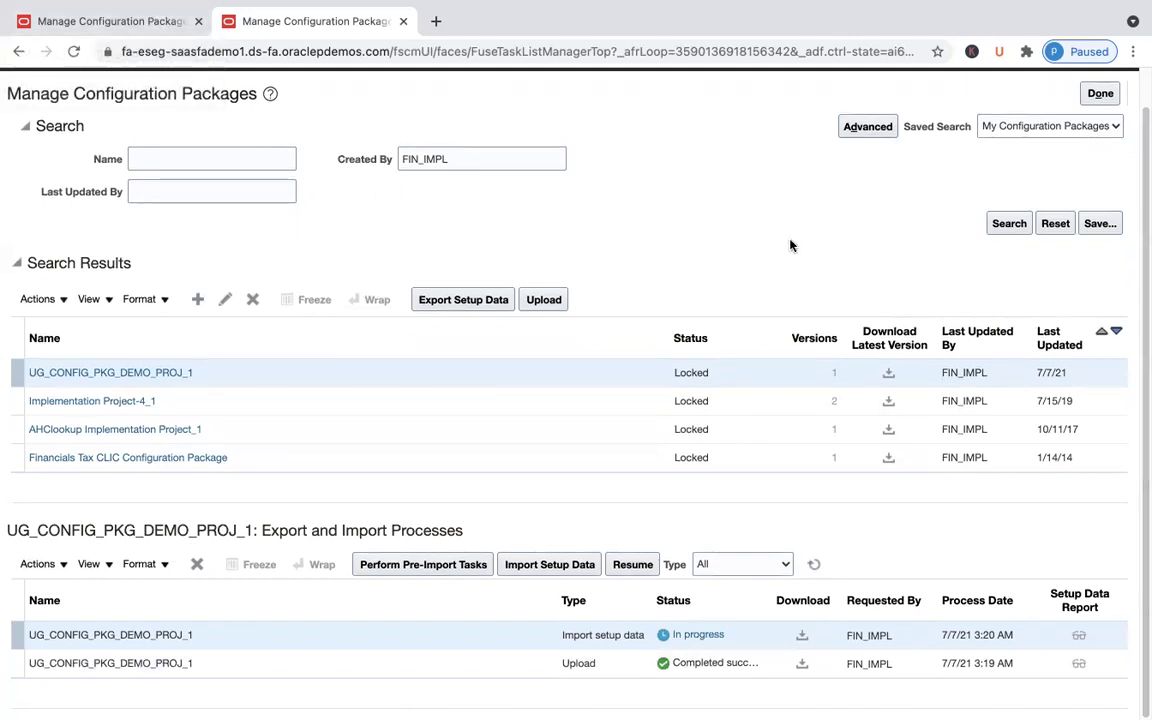
left_click(814, 564)
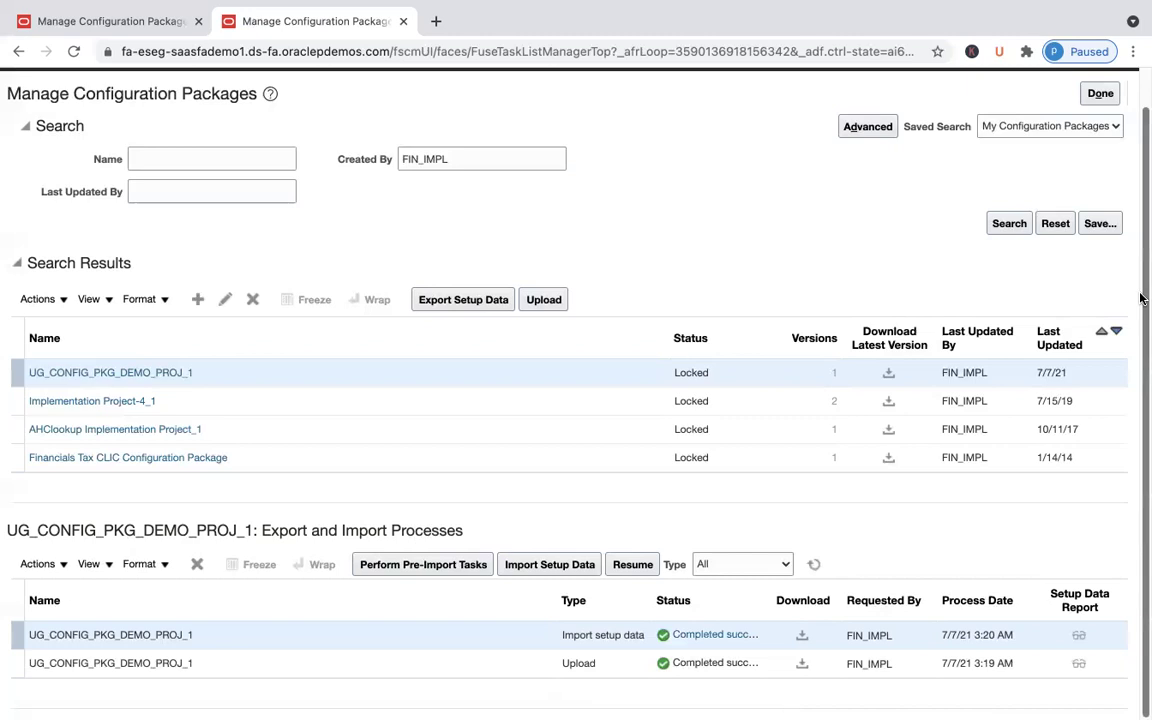
scroll(1028, 210, "up", 1)
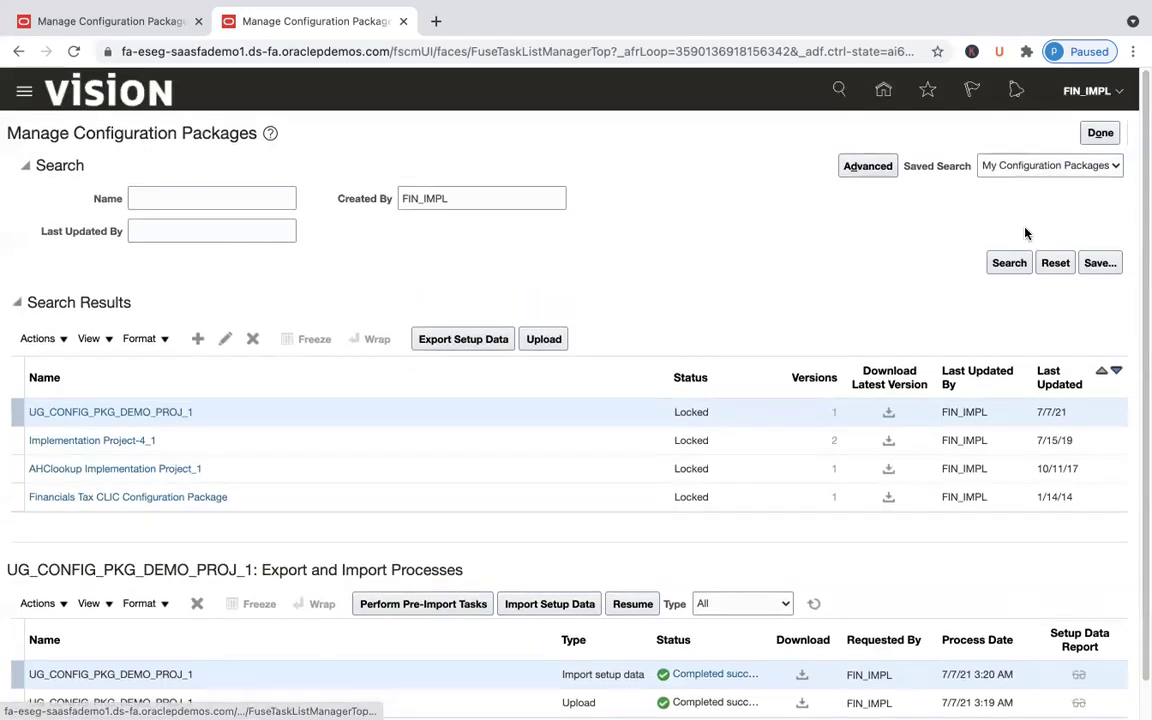
left_click(1092, 91)
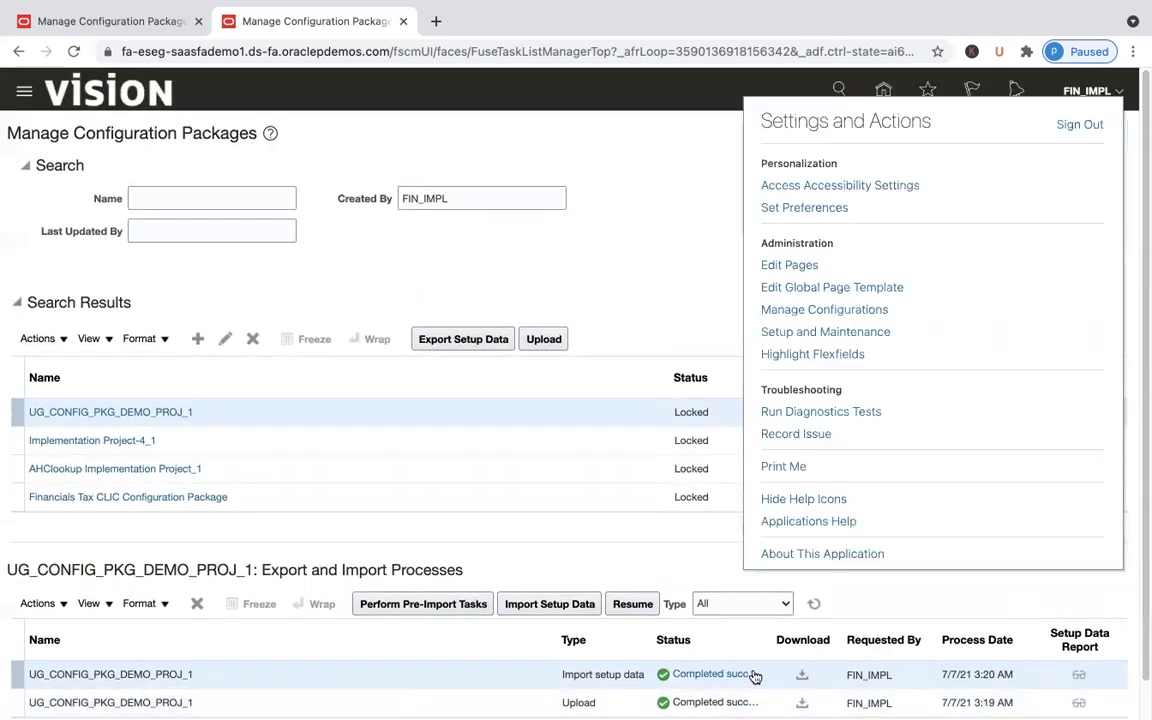
Step: Open Financials > Organization Structures > Manage Business Unit in Setup and Maintenance and enter 'UG BU' as the name
left_click(846, 334)
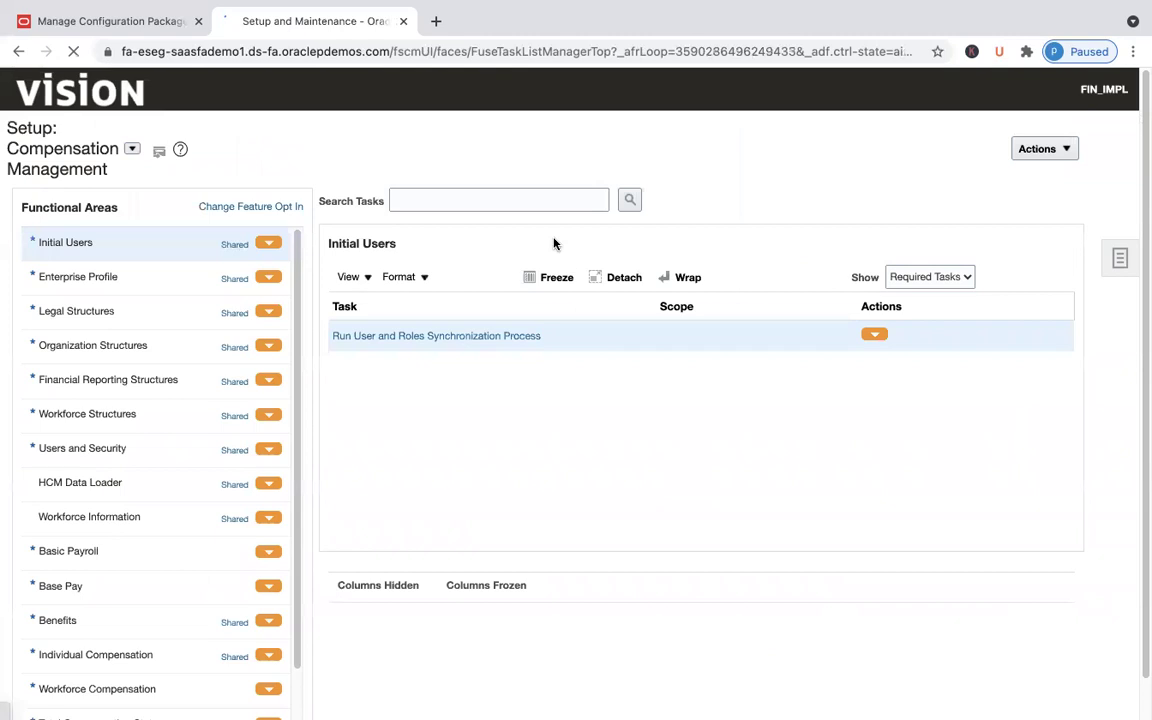
left_click(292, 133)
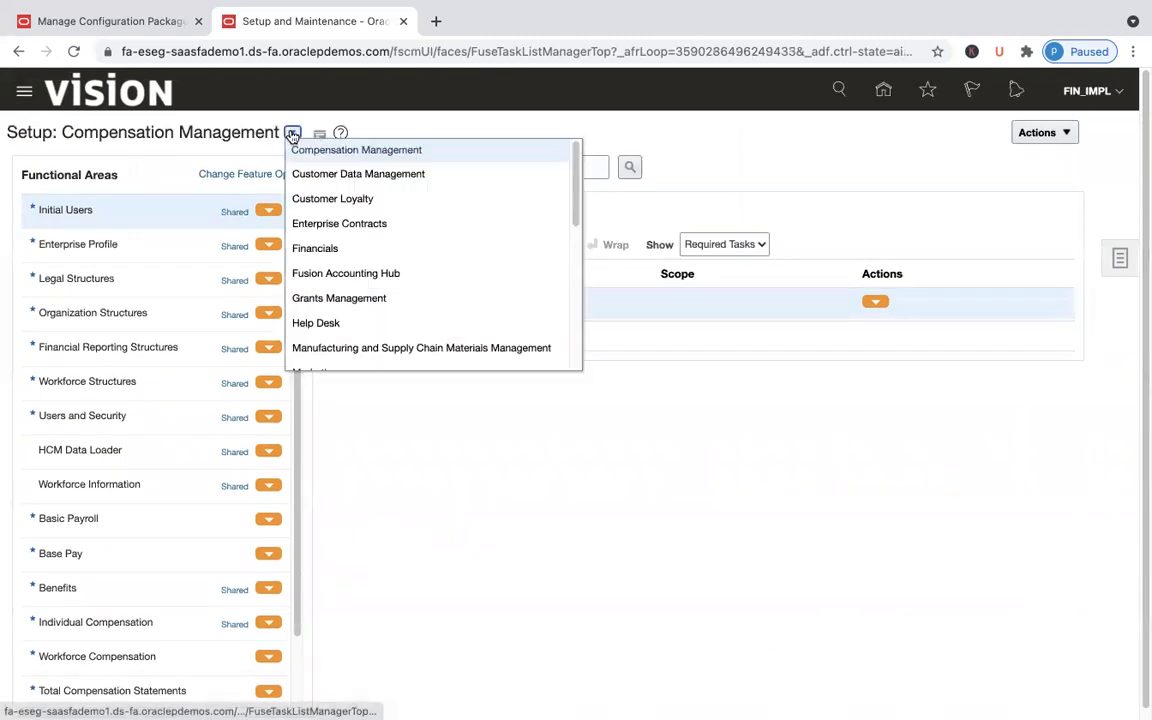
left_click(330, 249)
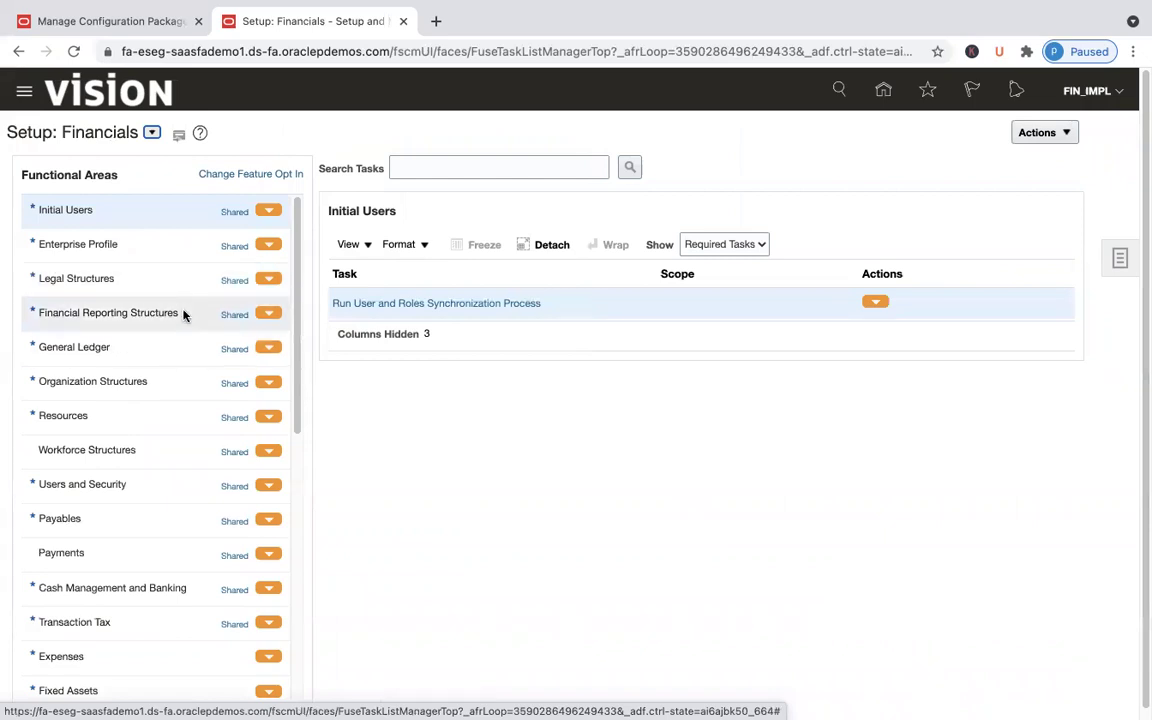
left_click(166, 385)
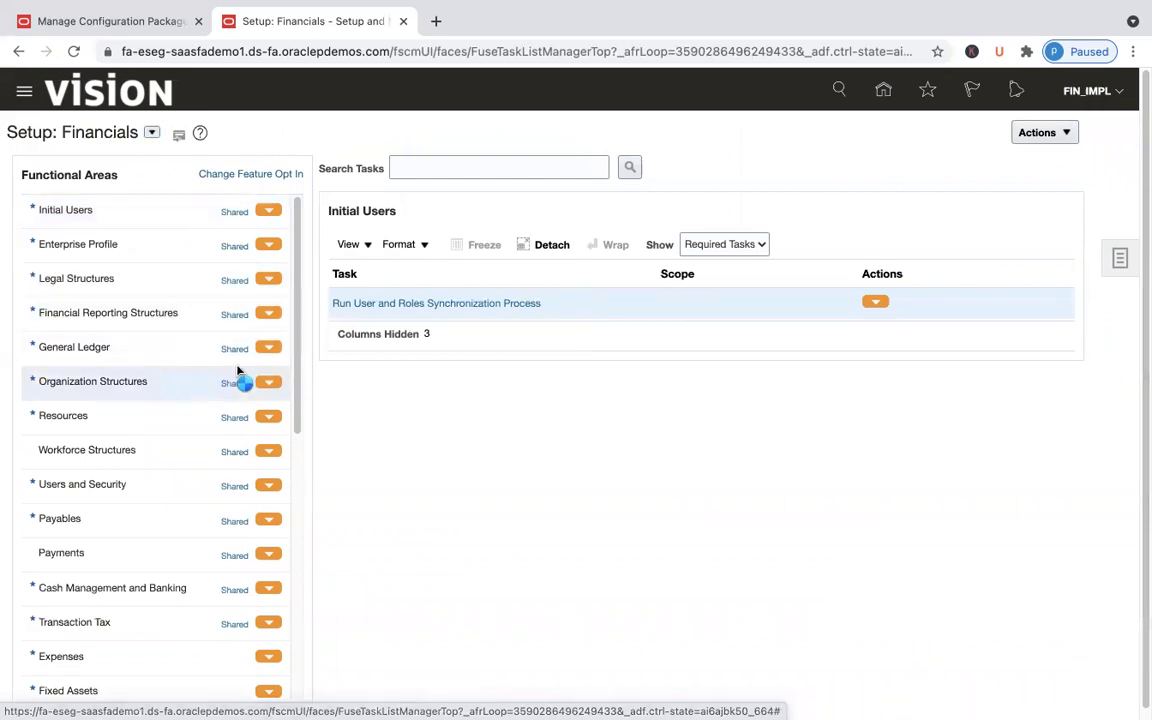
left_click(426, 304)
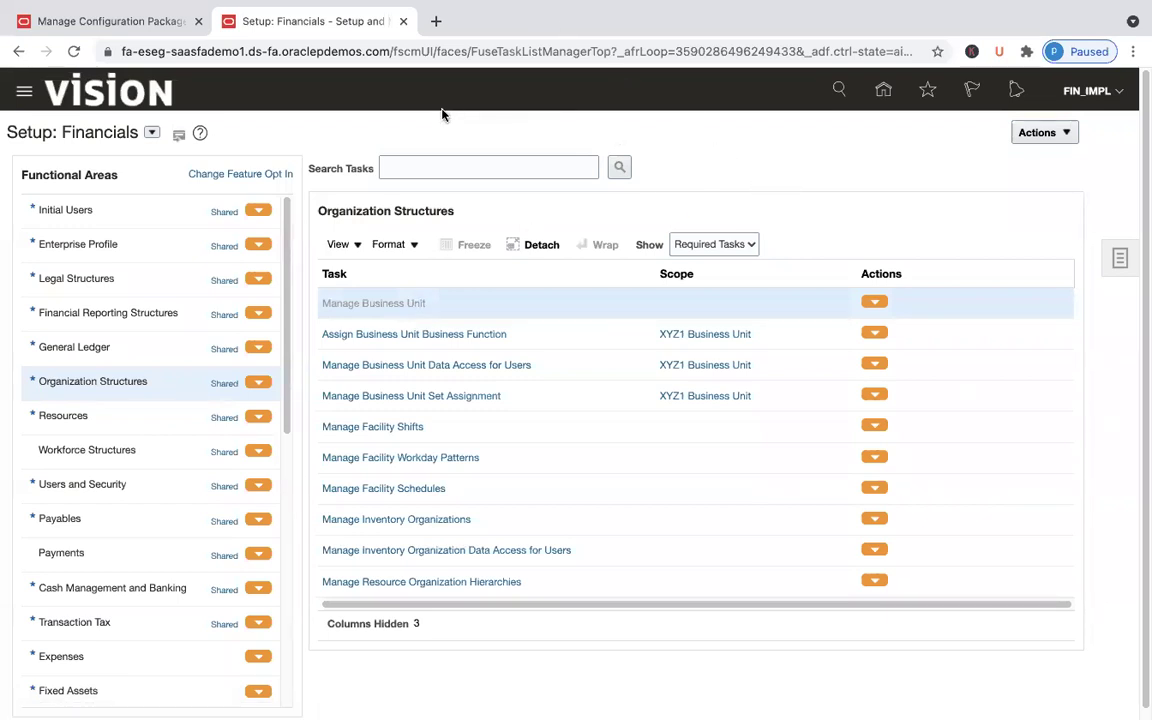
left_click(321, 236)
type("UG")
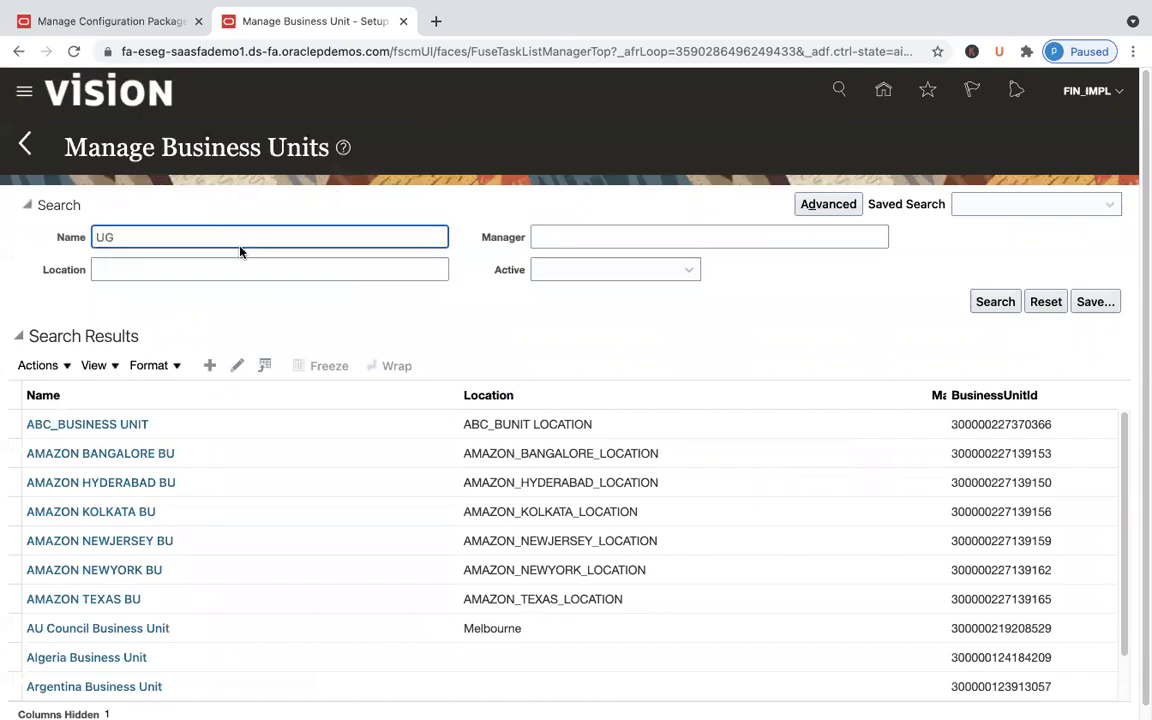
type(" BU")
Step: Search for UG BU, view its details with default set COMMON, and cancel without changes
key("Return")
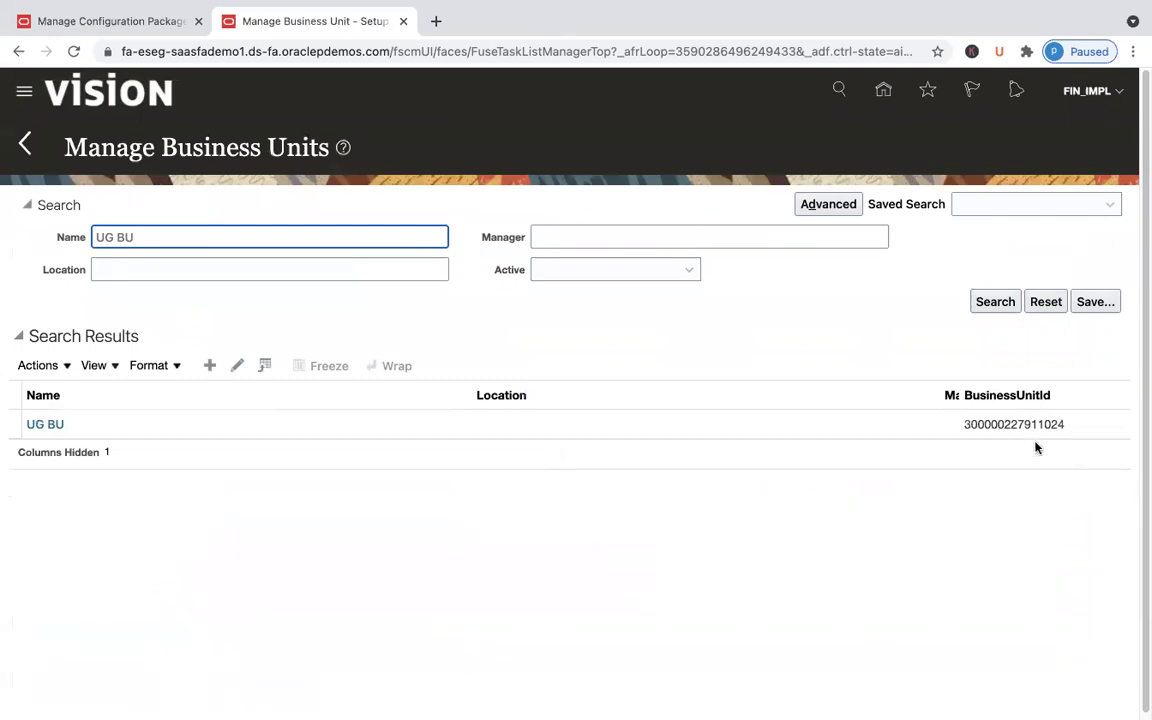
left_click_drag(940, 400, 740, 404)
left_click(55, 425)
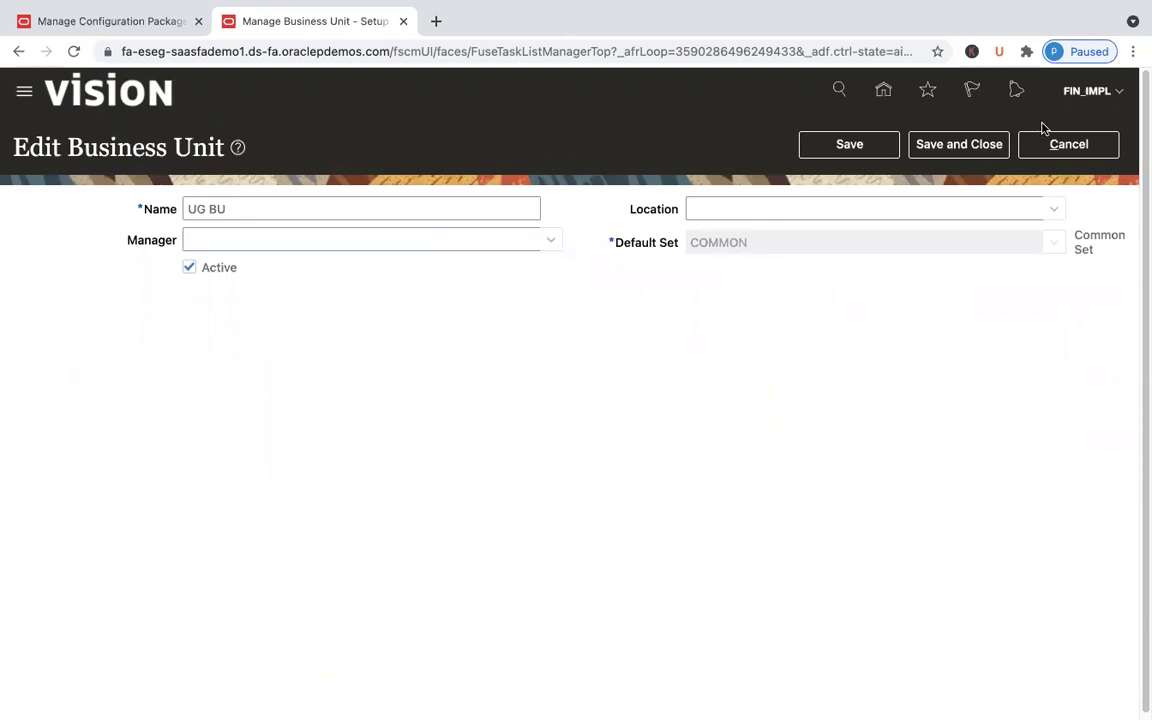
left_click(1070, 146)
key("super+Tab")
key("super+Tab")
key("super+Tab")
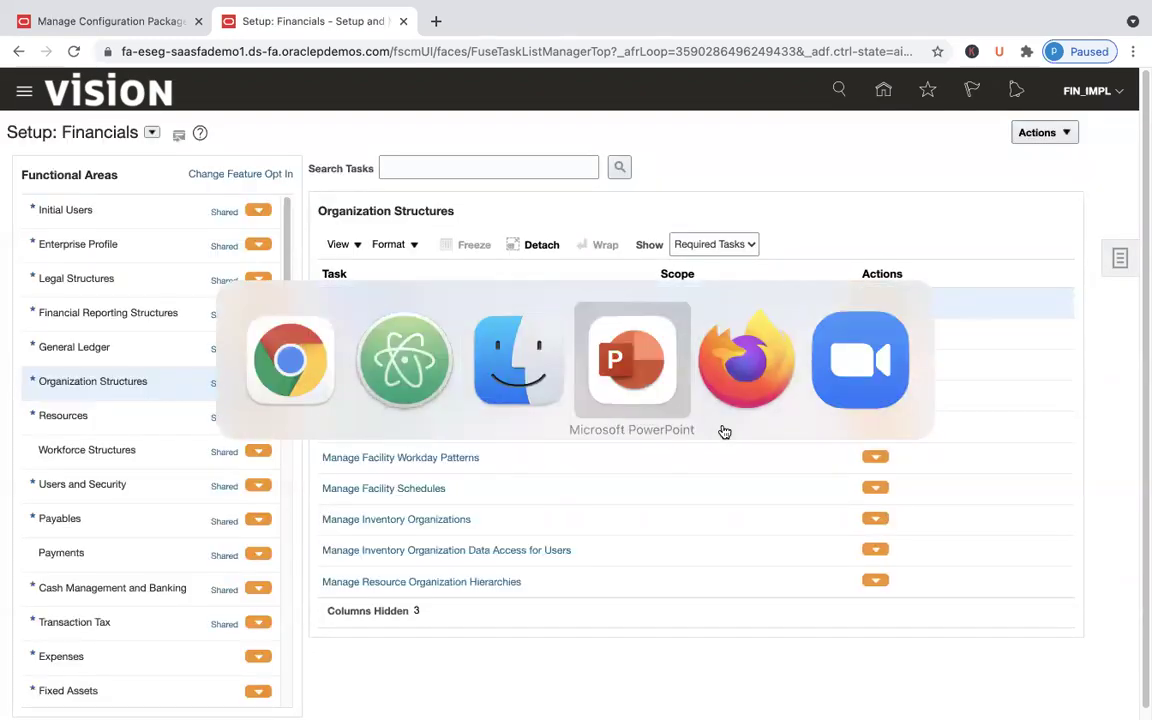
Step: Advance the PowerPoint slide show to the Thank You slide, then return to Chrome
key("Right")
key("Right")
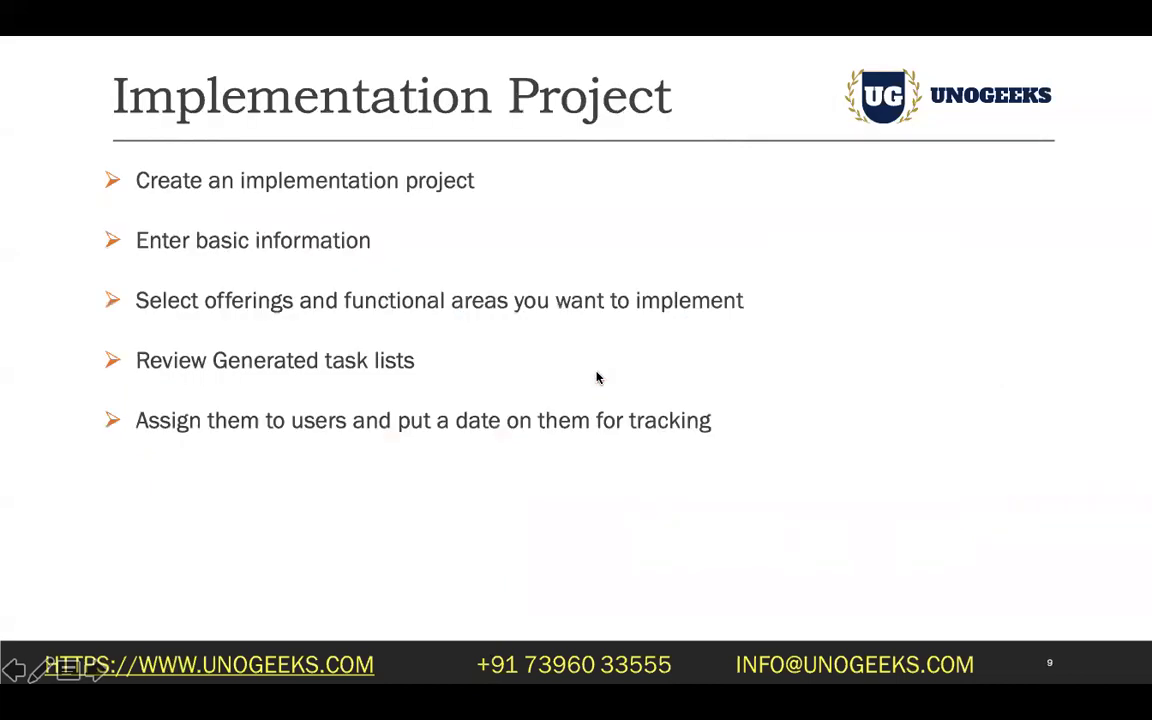
key("Right")
key("Right")
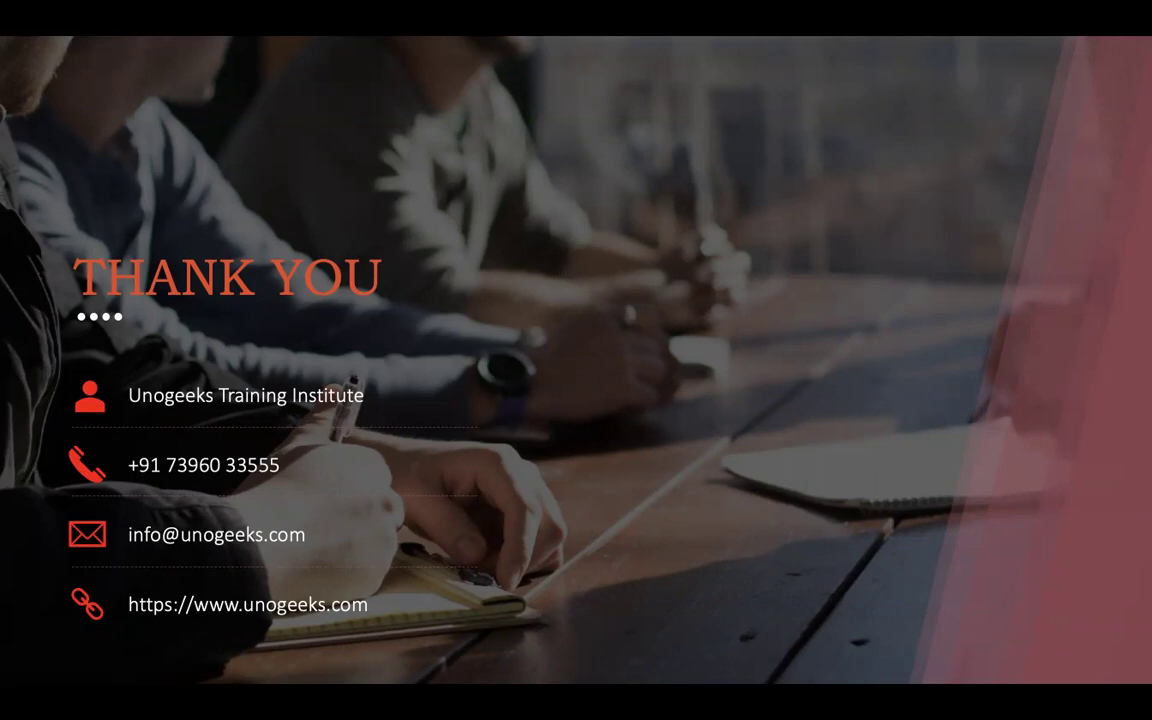
key("super+Tab")
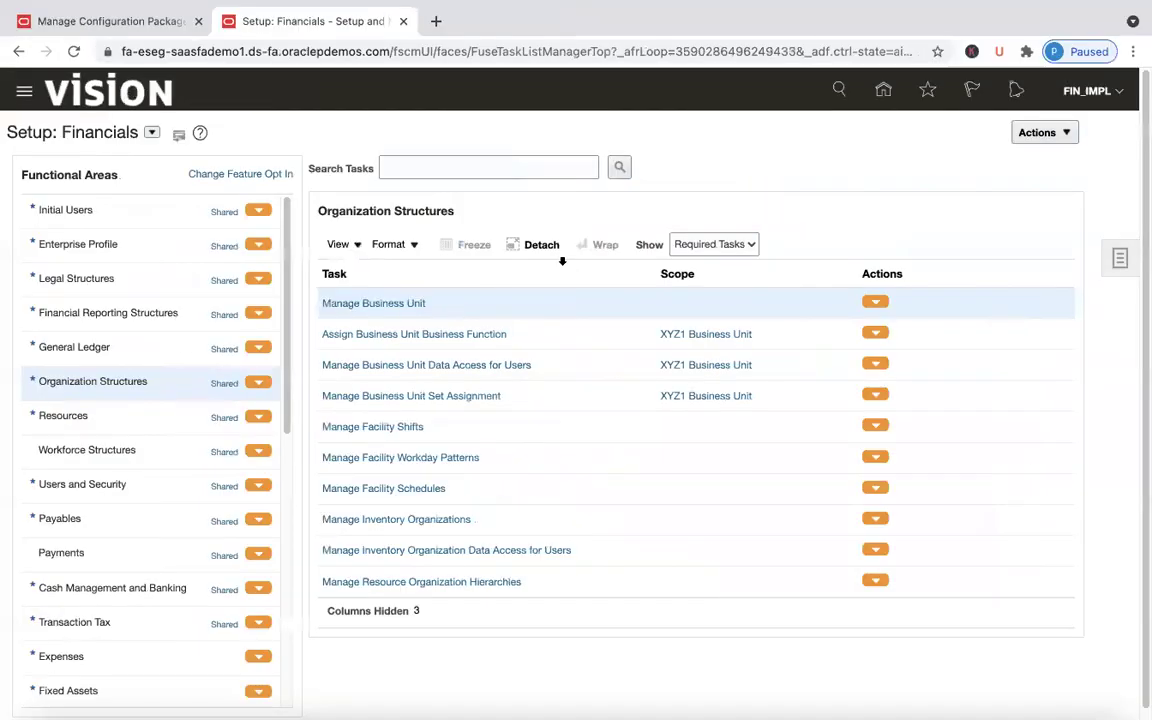
Step: Switch back to PowerPoint to display the Thank You slide again
mouse_move(545, 9)
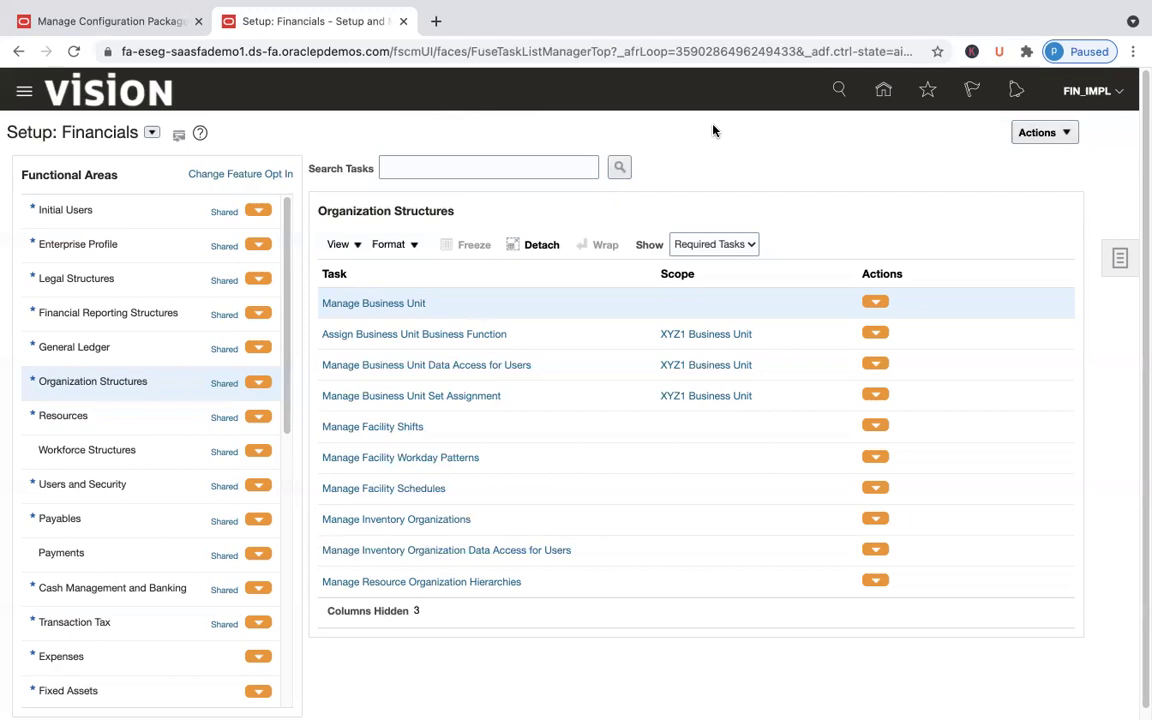
key("super+Tab")
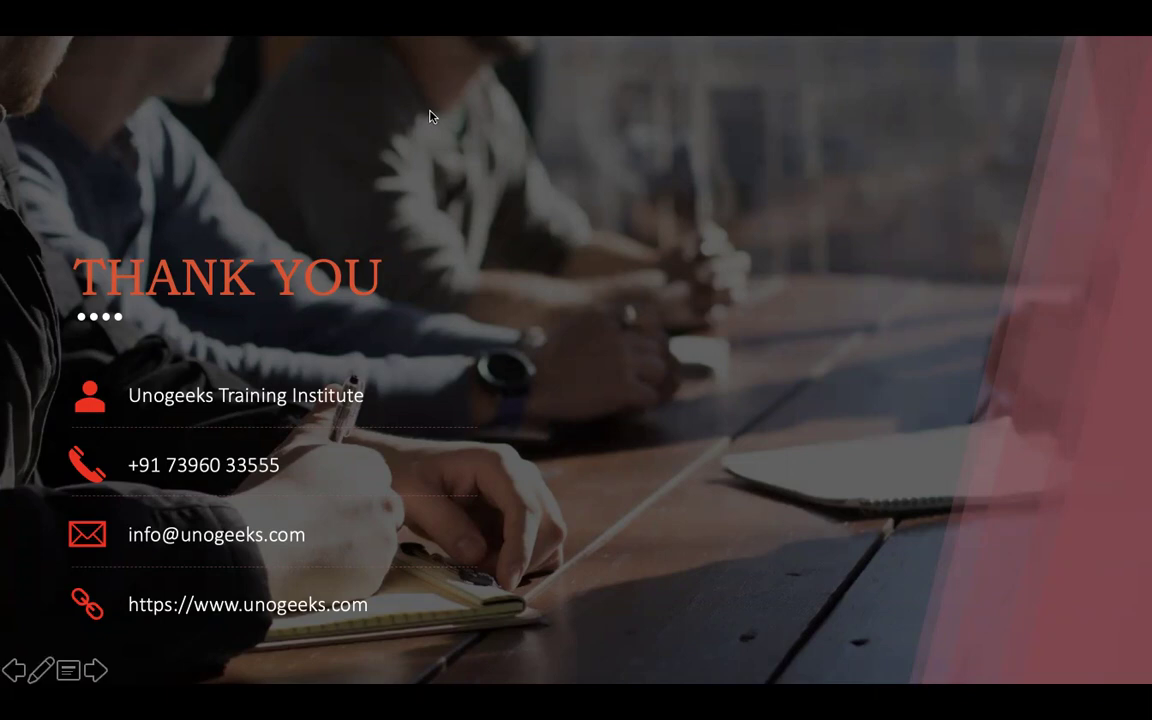
key("super+Tab")
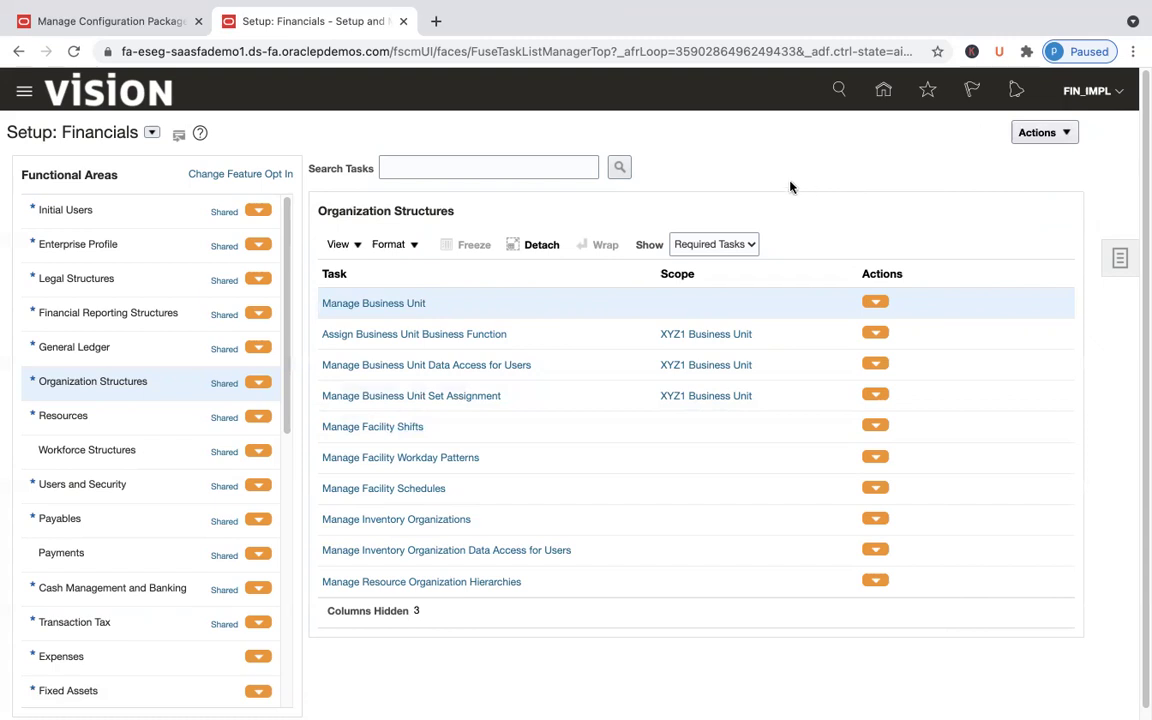
key("super+Tab")
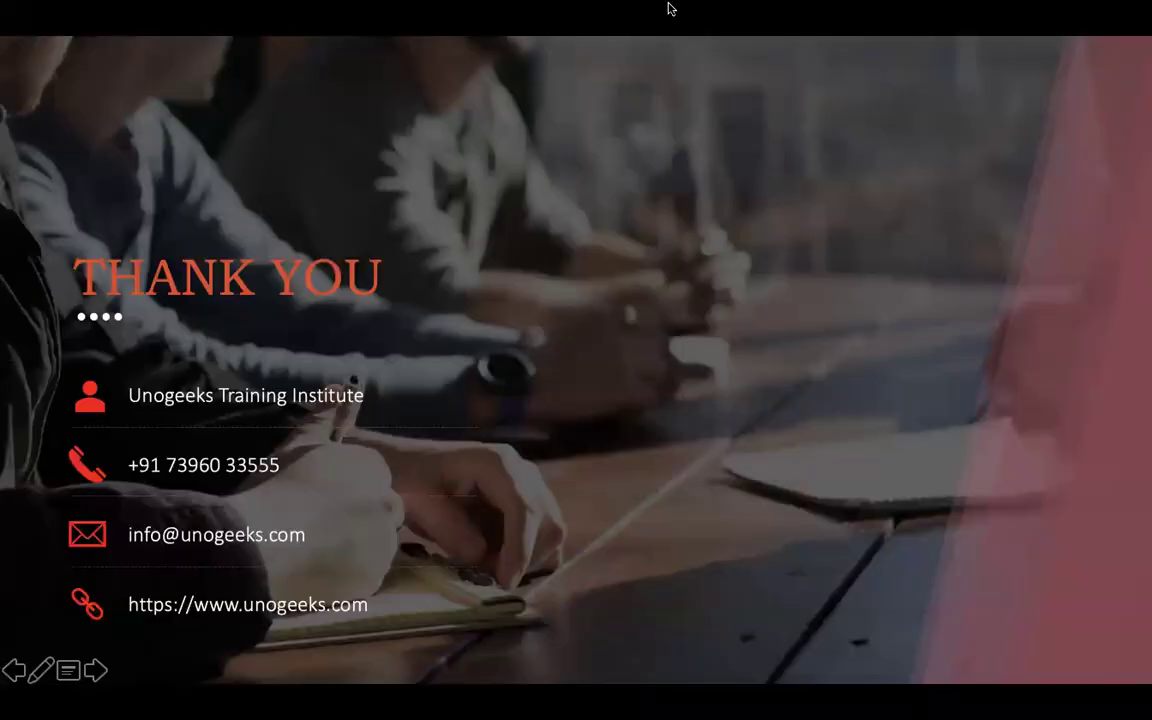